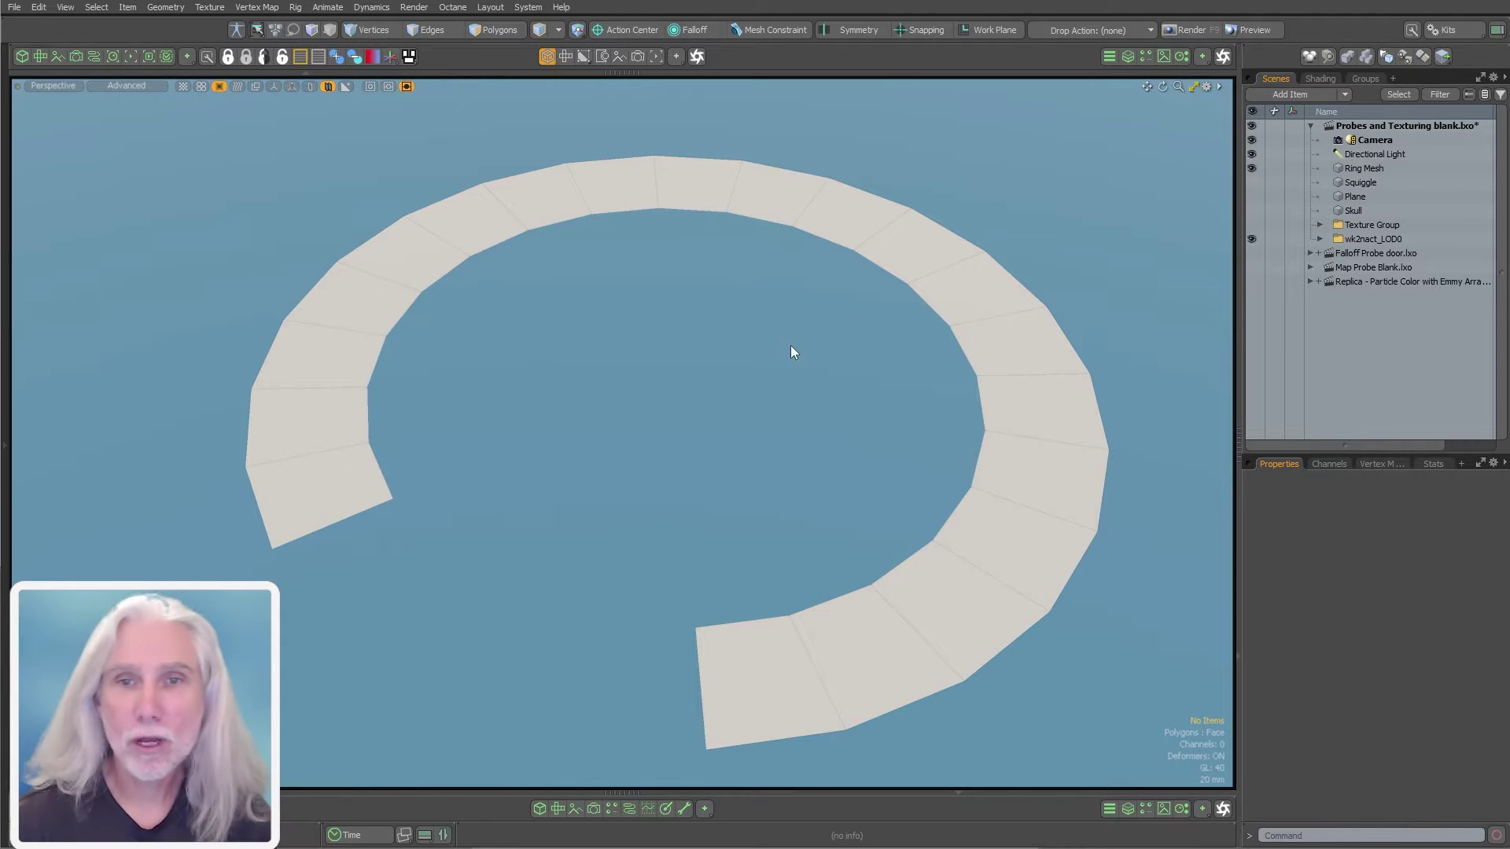
- Select the Ring Mesh and add a Gradient layer to its Ring material group in the Shader Tree
alt+drag(640, 513, 691, 590)
ctrl+alt+drag(692, 590, 659, 526)
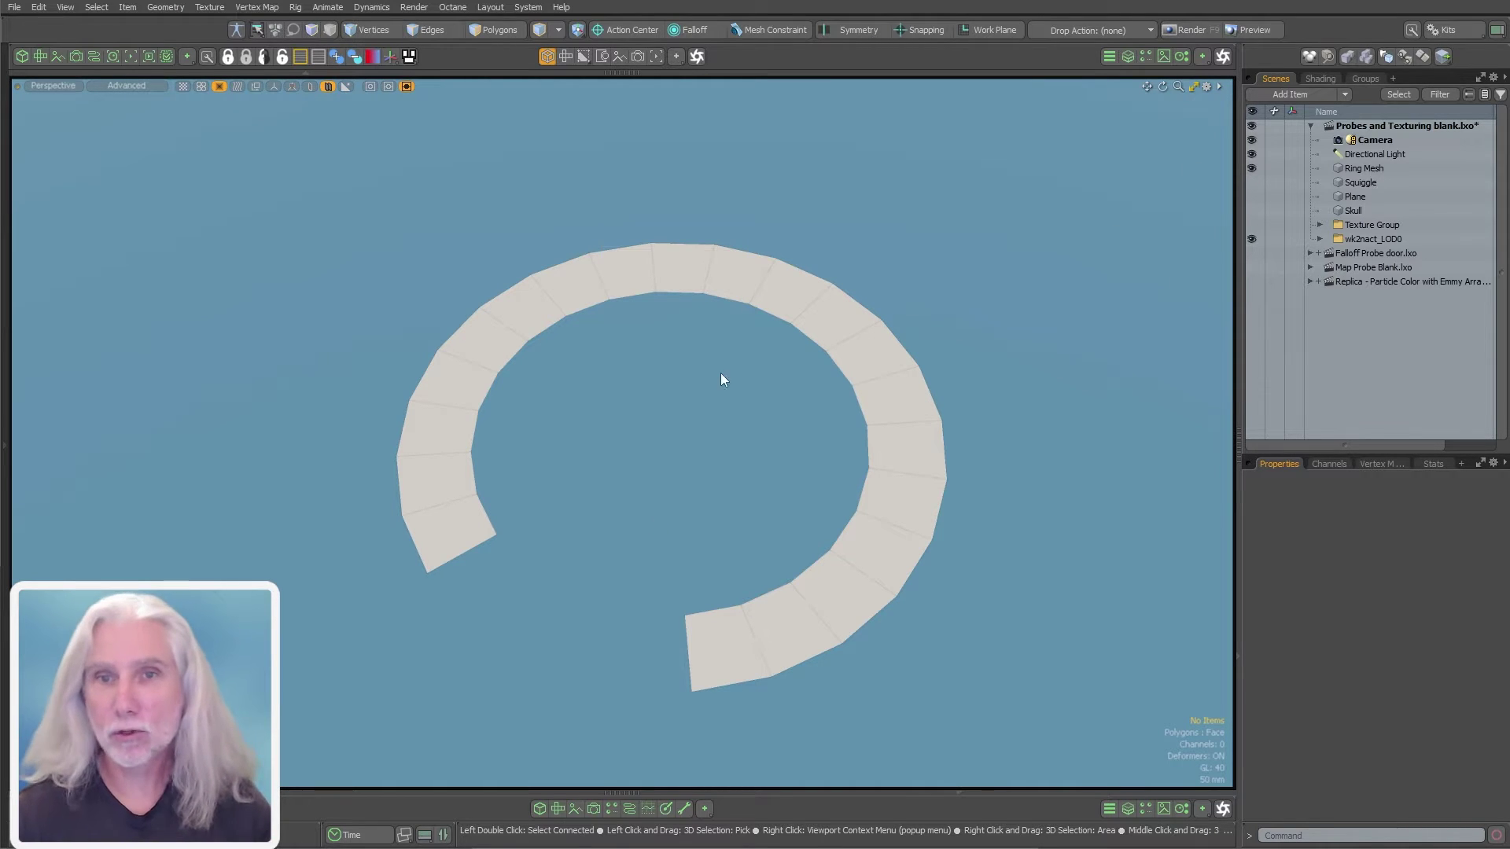
click(857, 355)
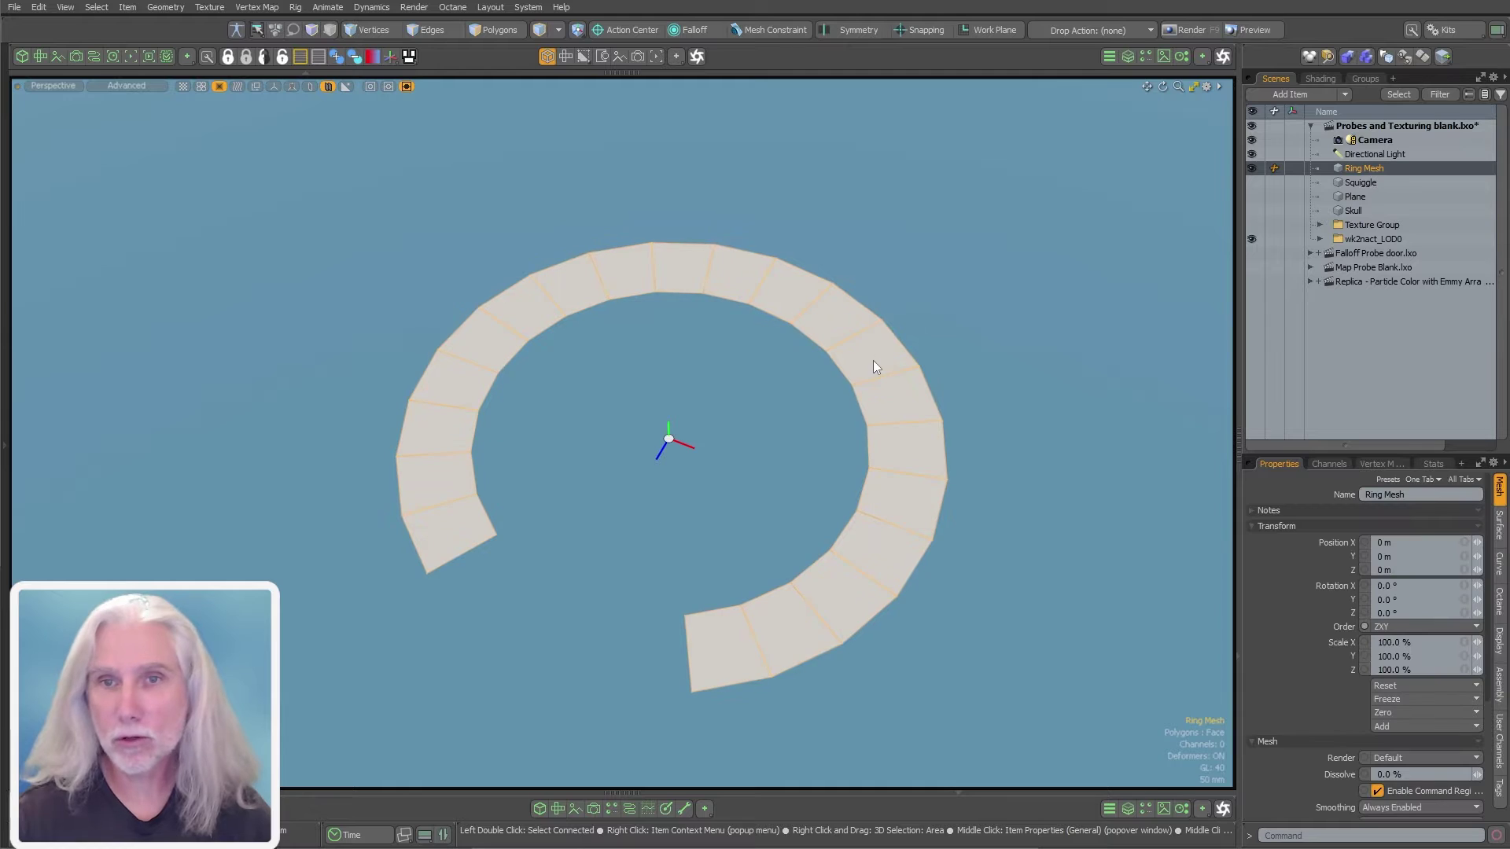
click(1320, 78)
key(3)
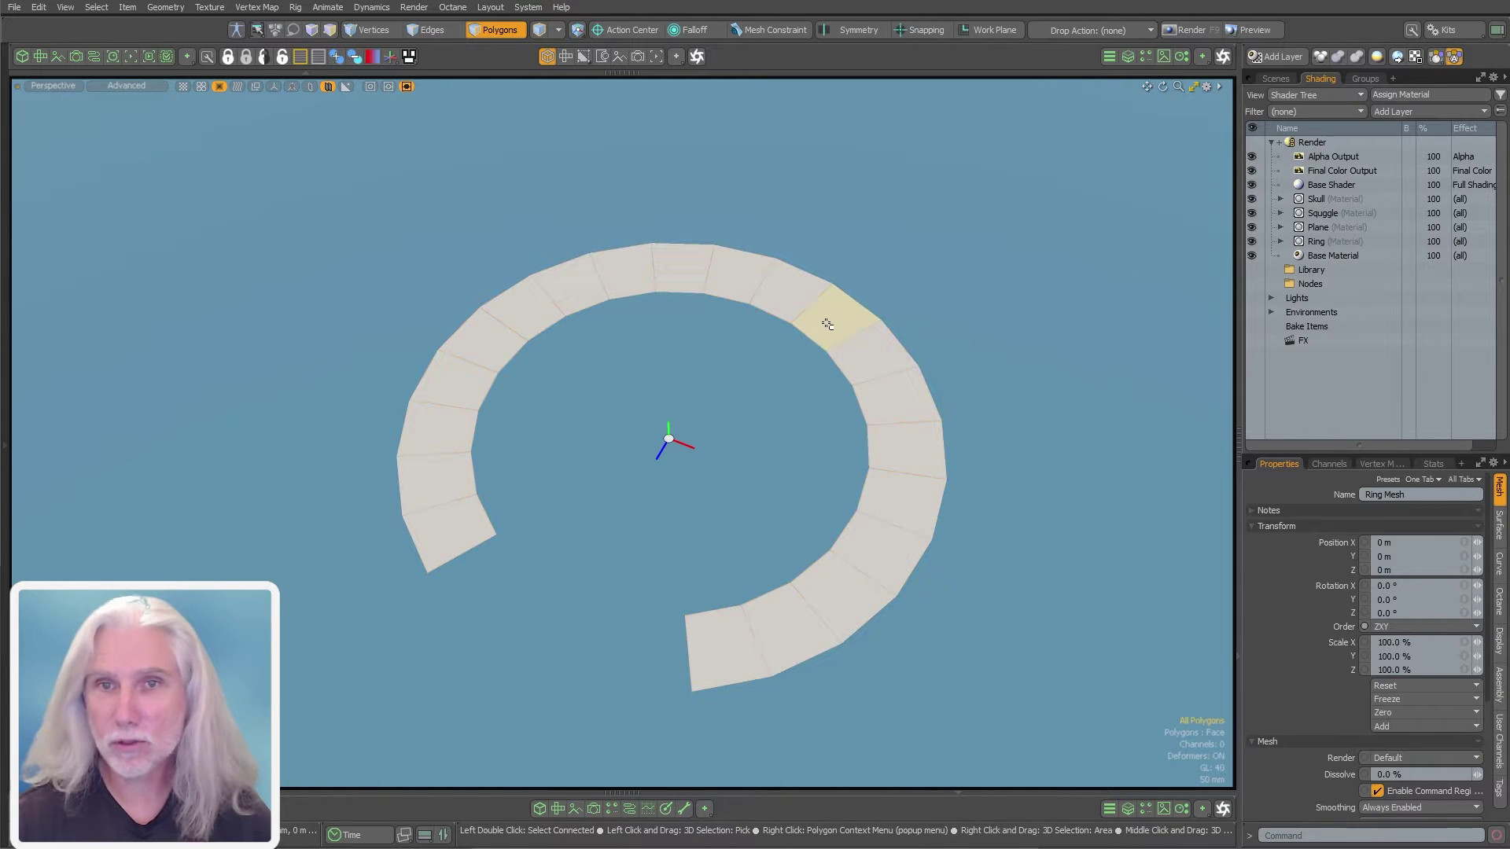
click(555, 32)
click(556, 21)
click(798, 306)
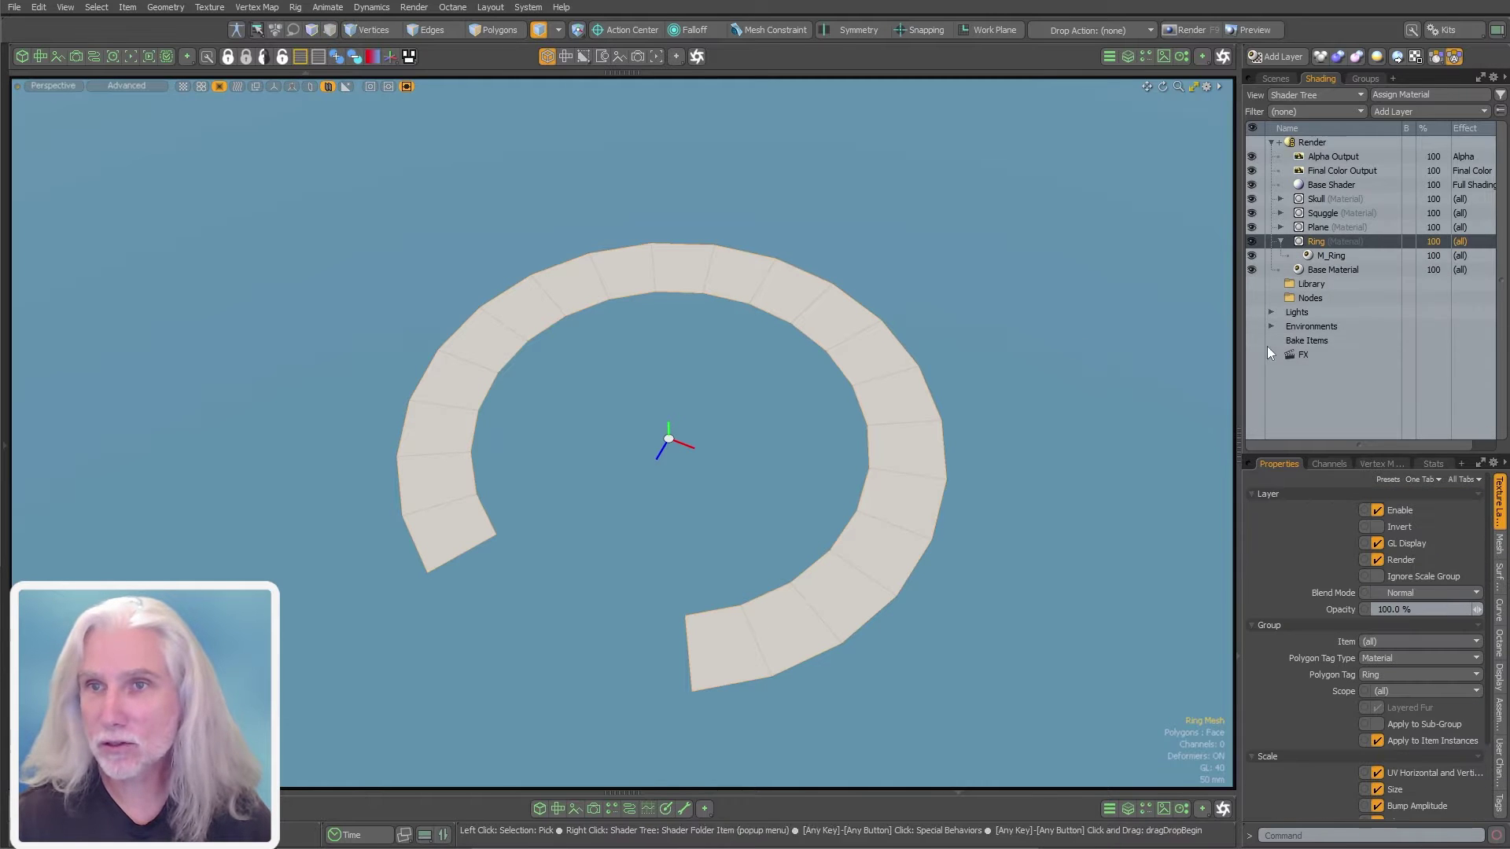
click(1387, 113)
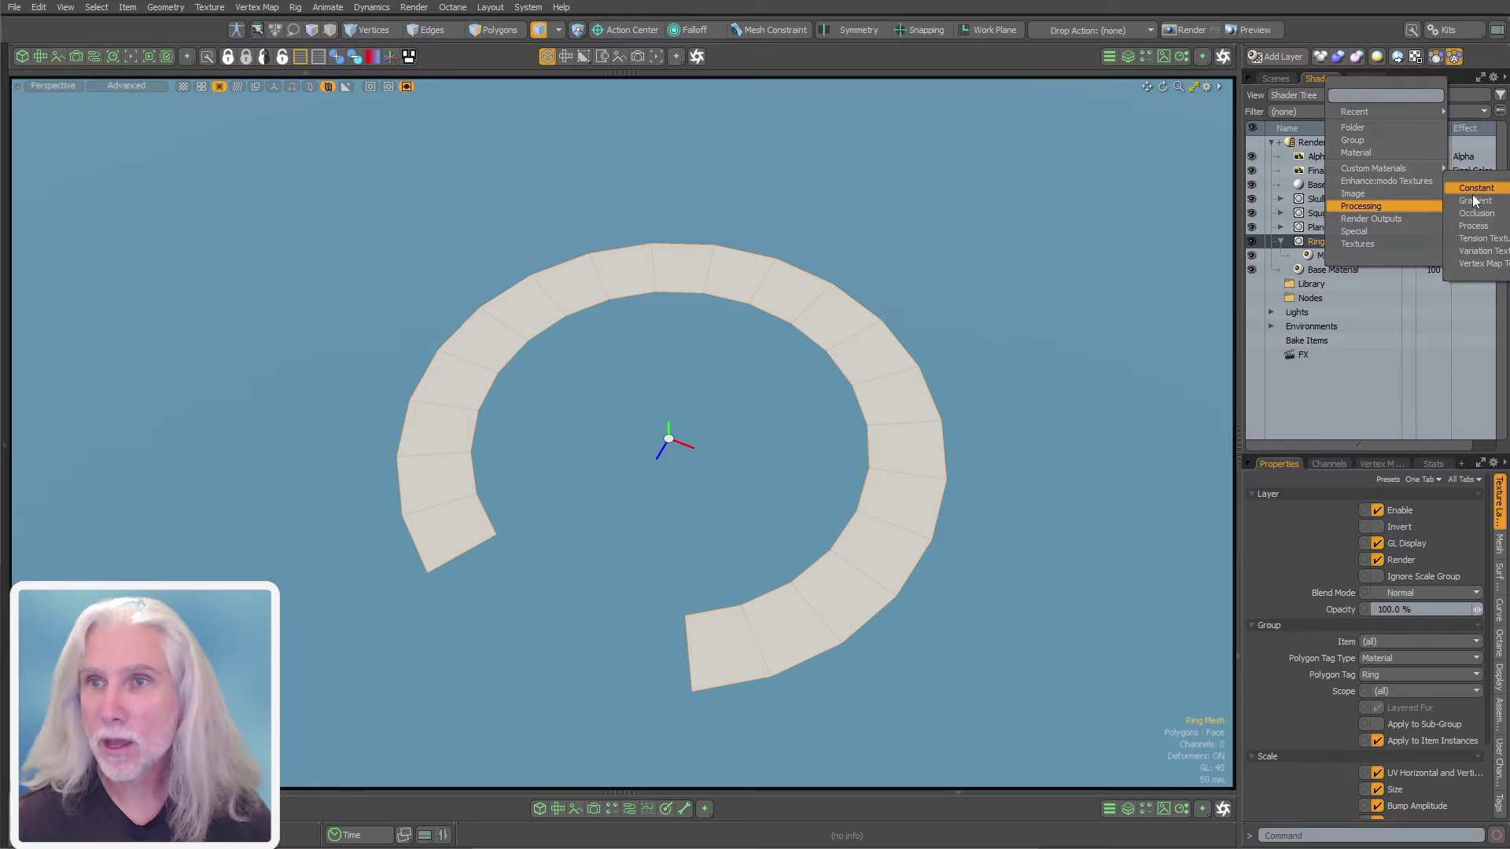
click(1473, 201)
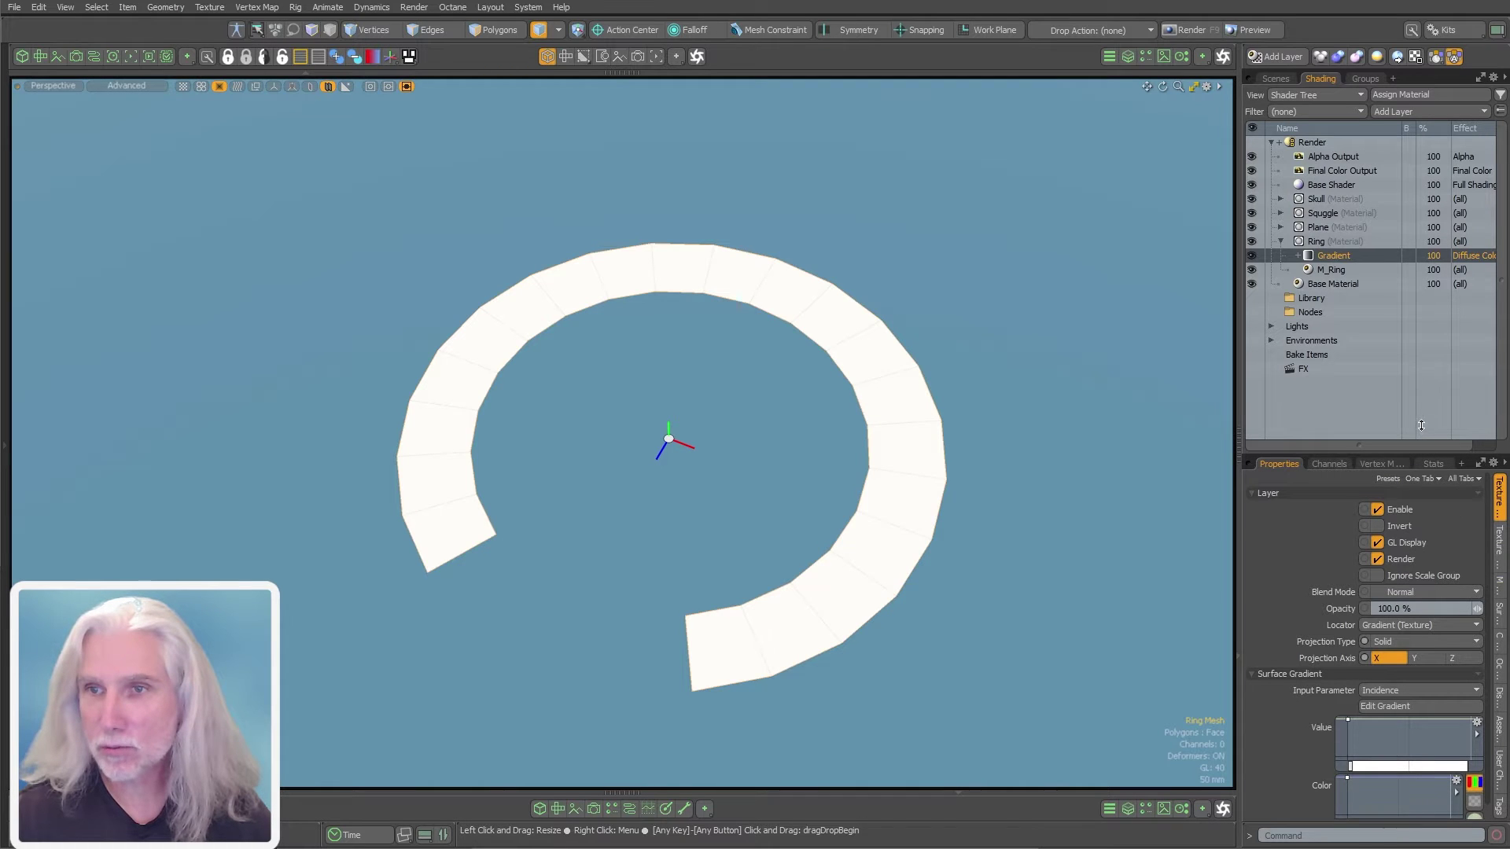
- Add a second key near the far end of the gradient's color ramp and color it pinkish red
drag(1421, 426, 1421, 351)
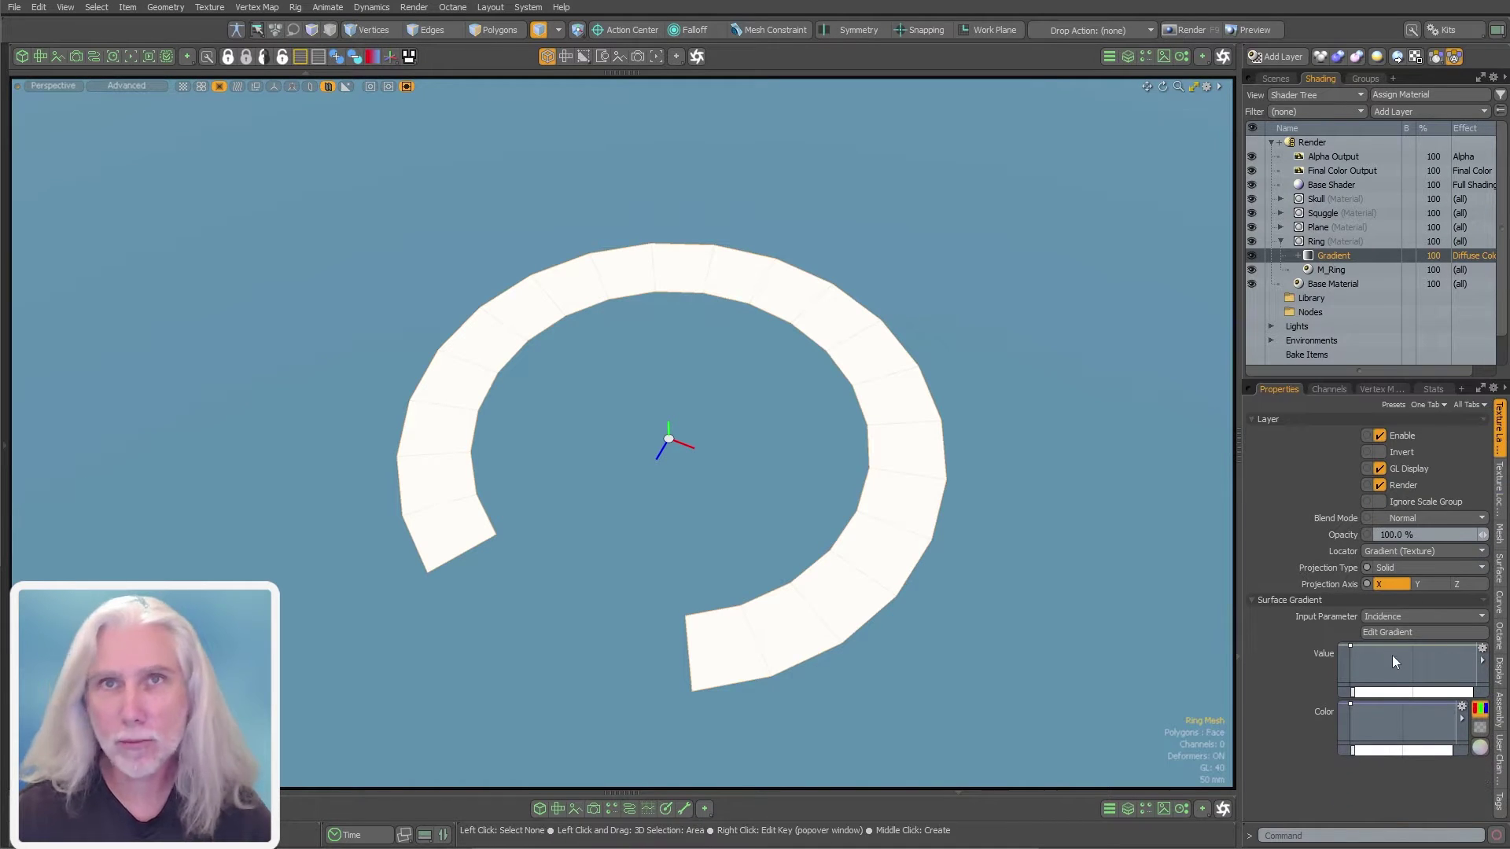
middle_click(1442, 702)
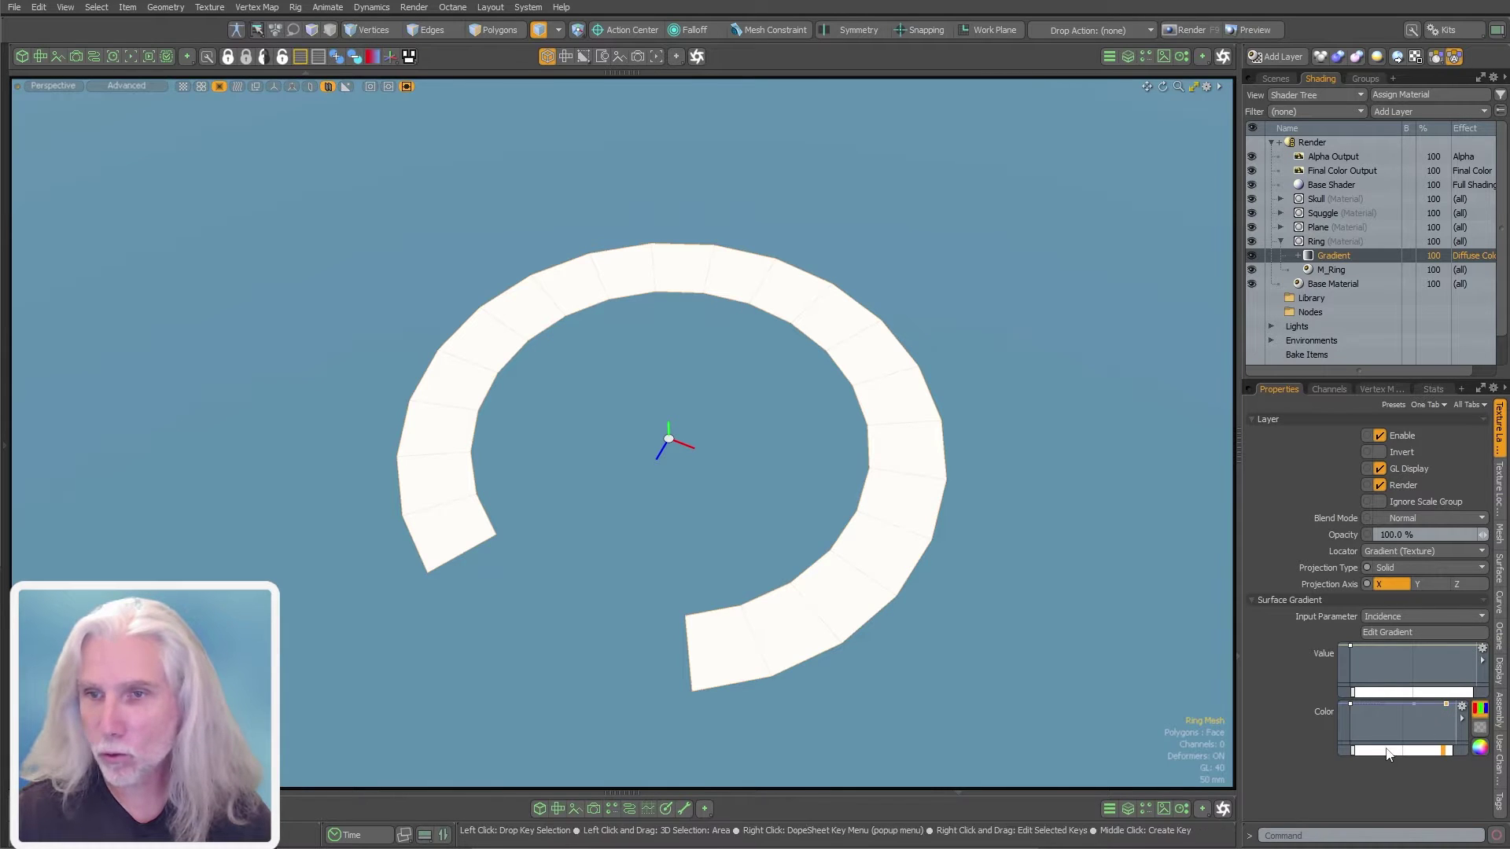
click(1481, 754)
click(1459, 412)
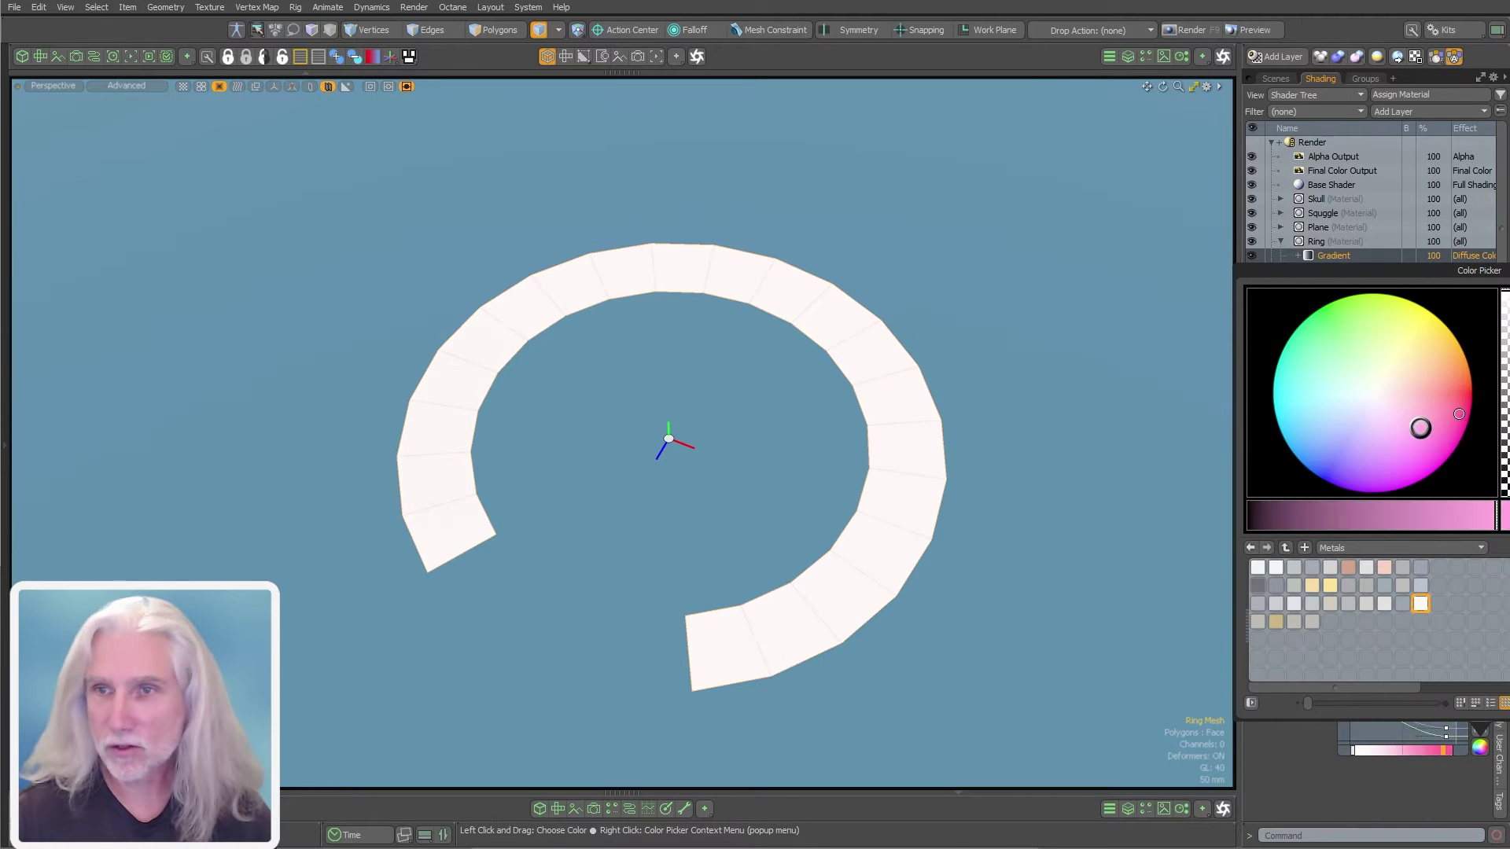
drag(1459, 411, 1464, 405)
- Color the first key of the gradient's color ramp light aqua
click(1352, 751)
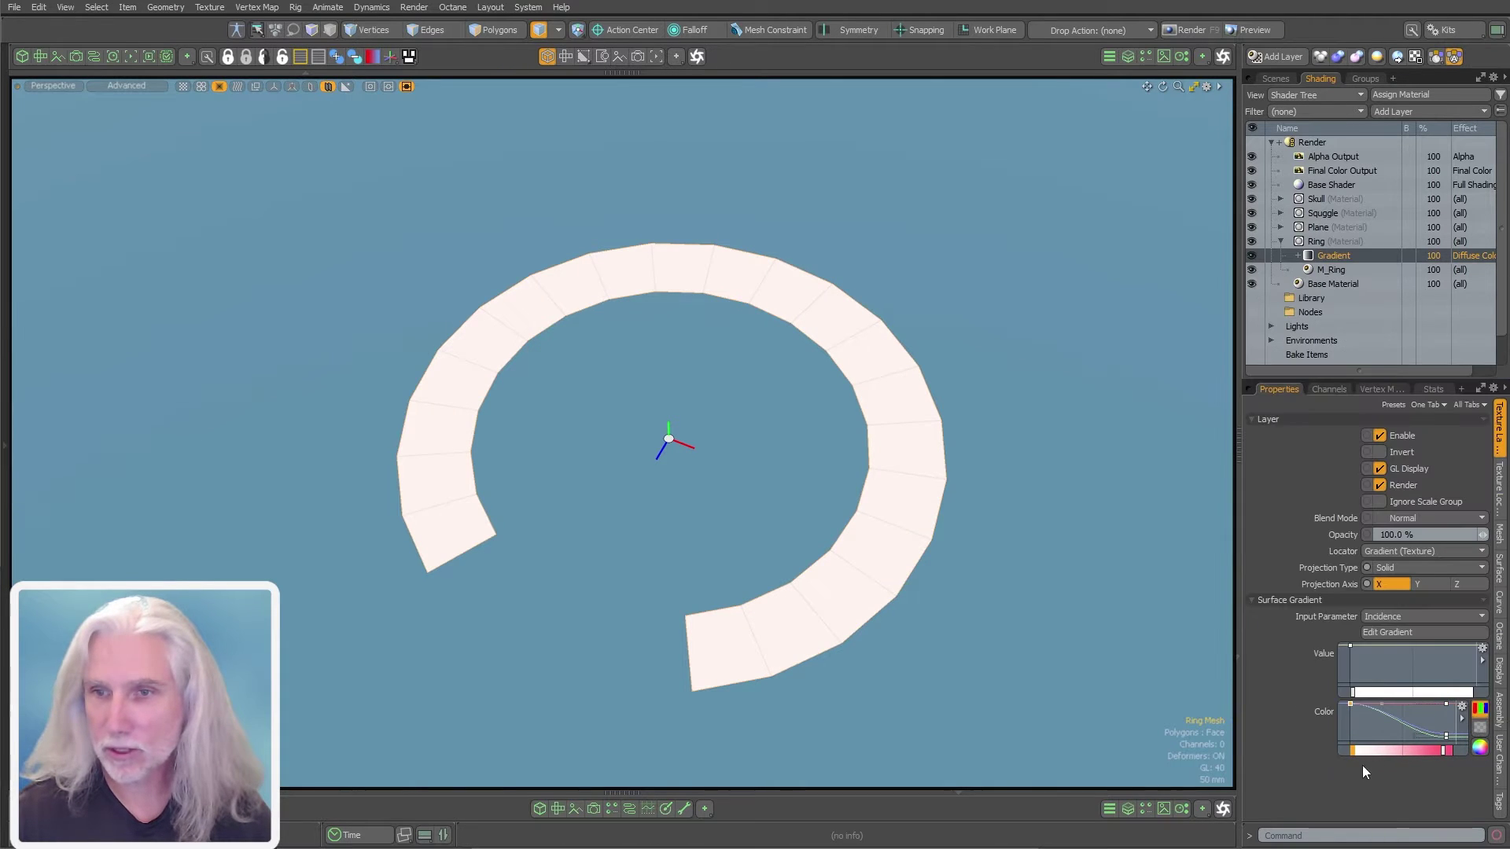
click(1322, 598)
drag(1371, 391, 1303, 385)
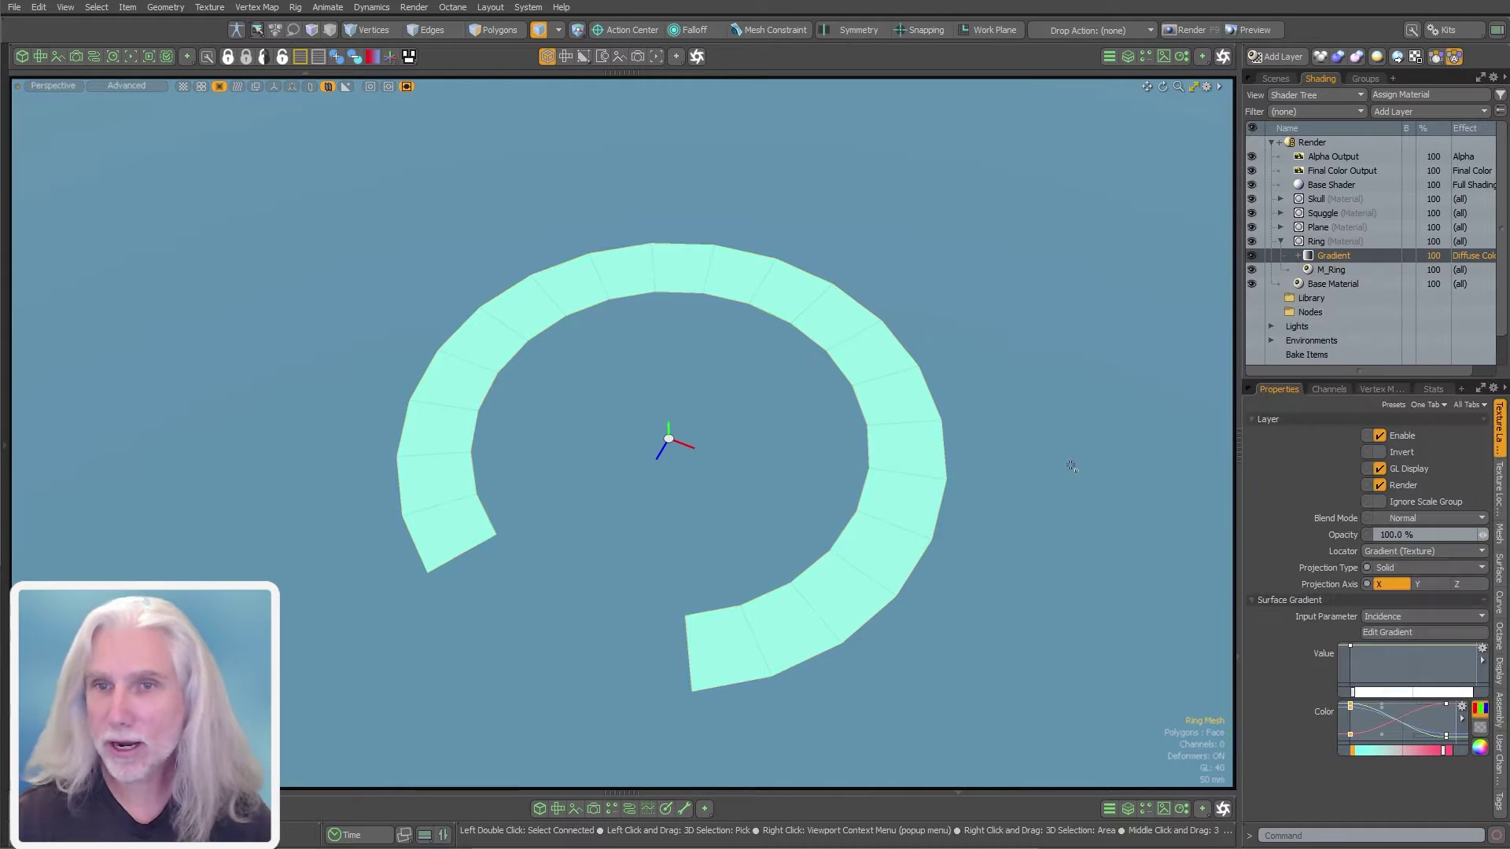
click(1381, 617)
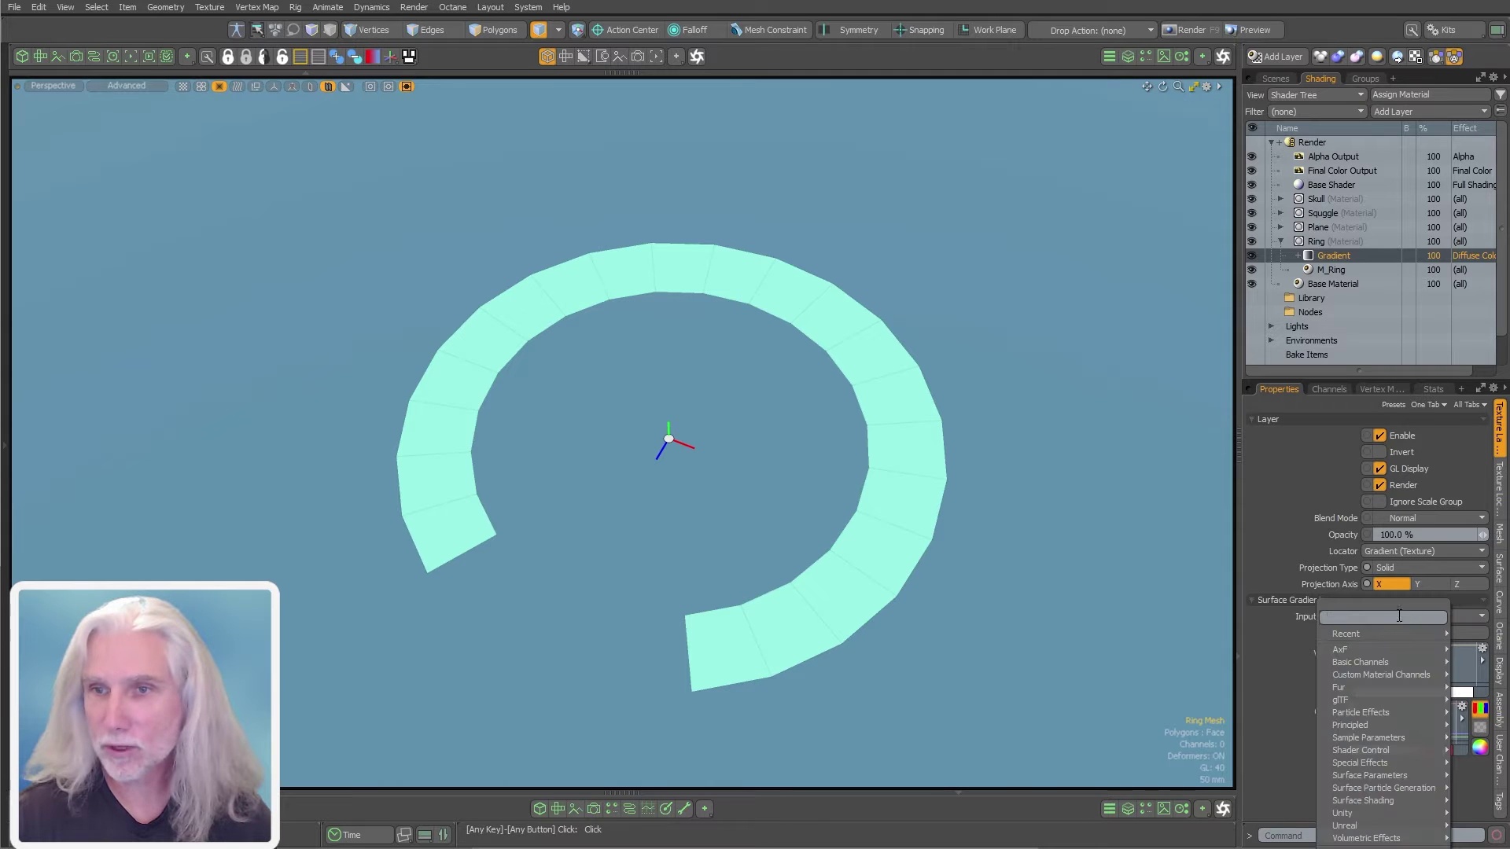
mouse_move(1368, 761)
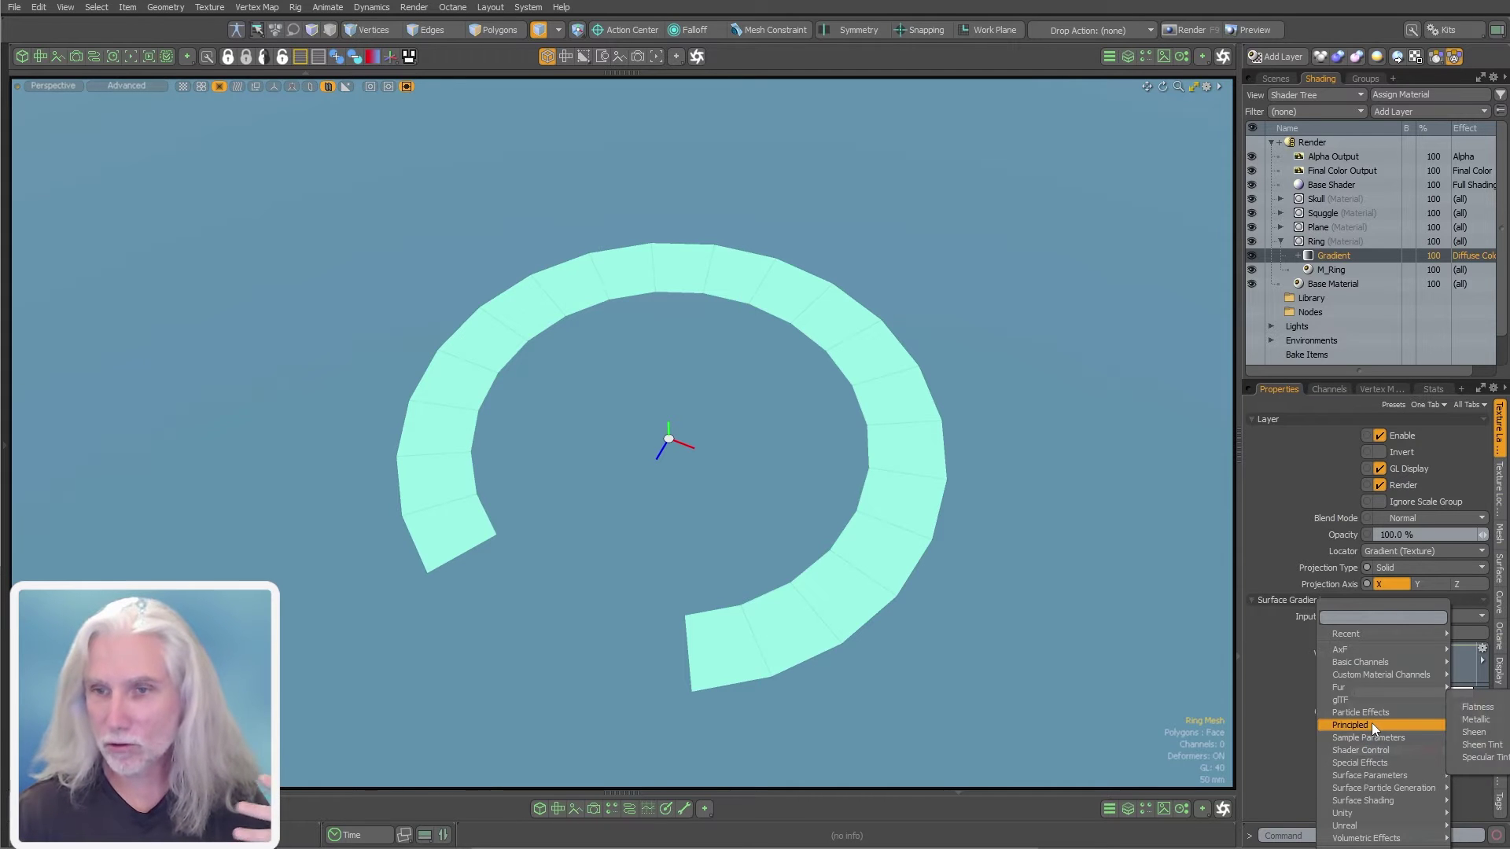
mouse_move(1375, 800)
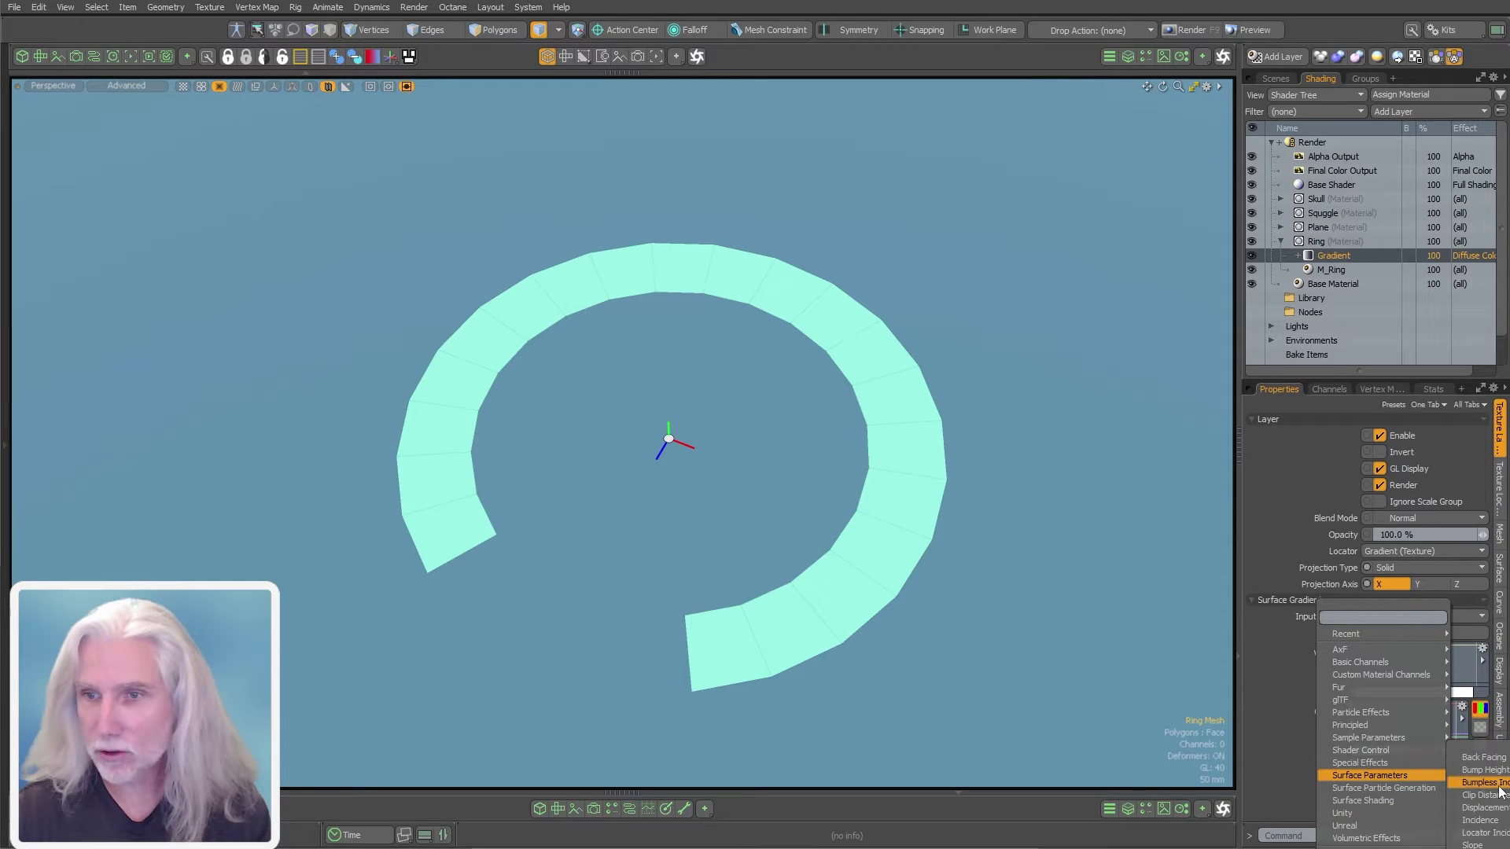
click(1093, 488)
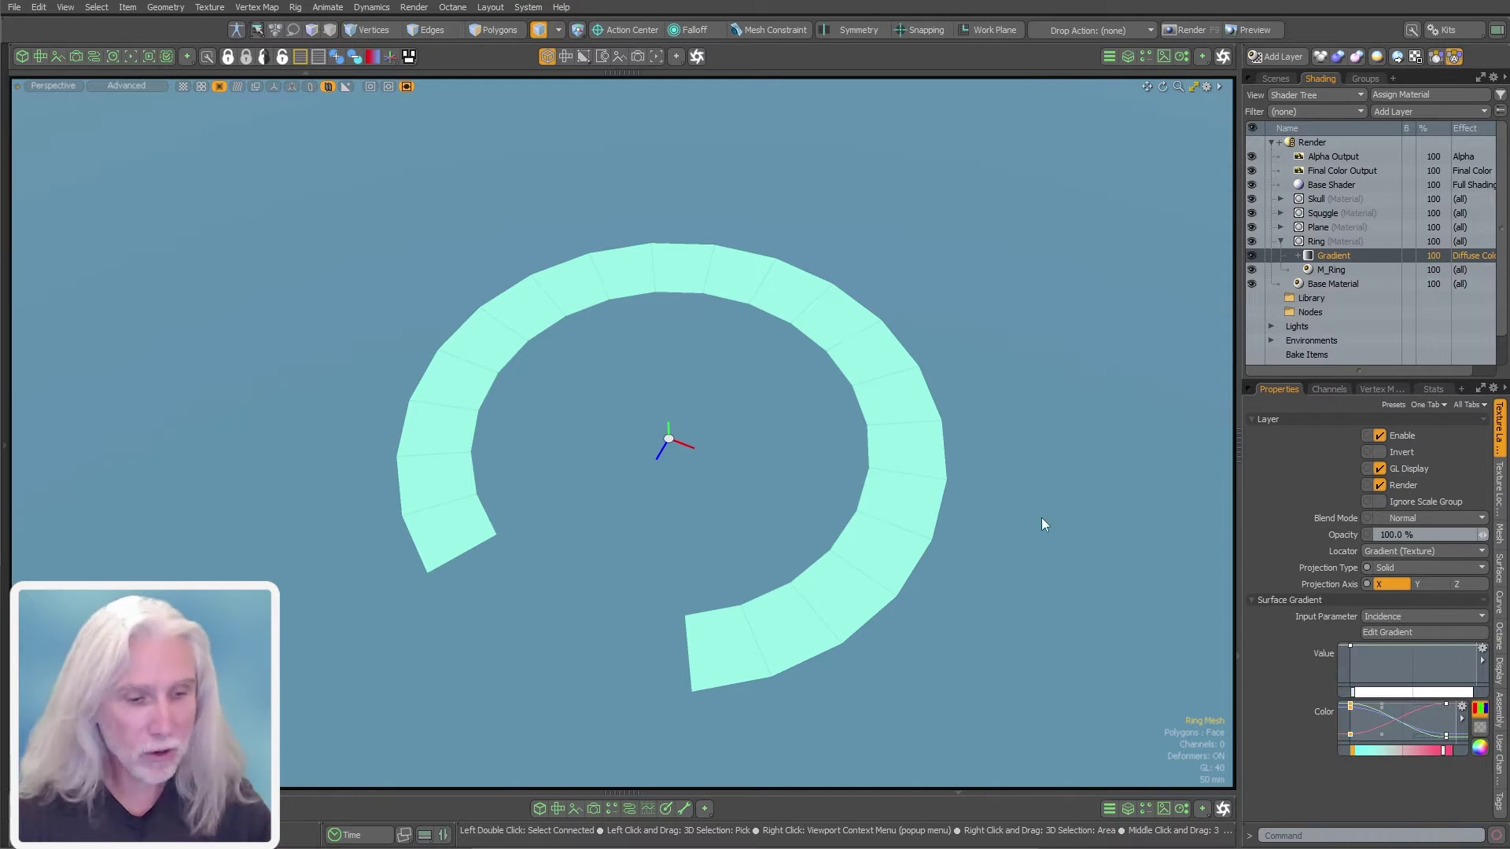
- Slice a new edge loop at 50 % along the middle of the ring, using two of its cross edges as the starting selection
alt+drag(977, 310, 700, 443)
click(629, 510)
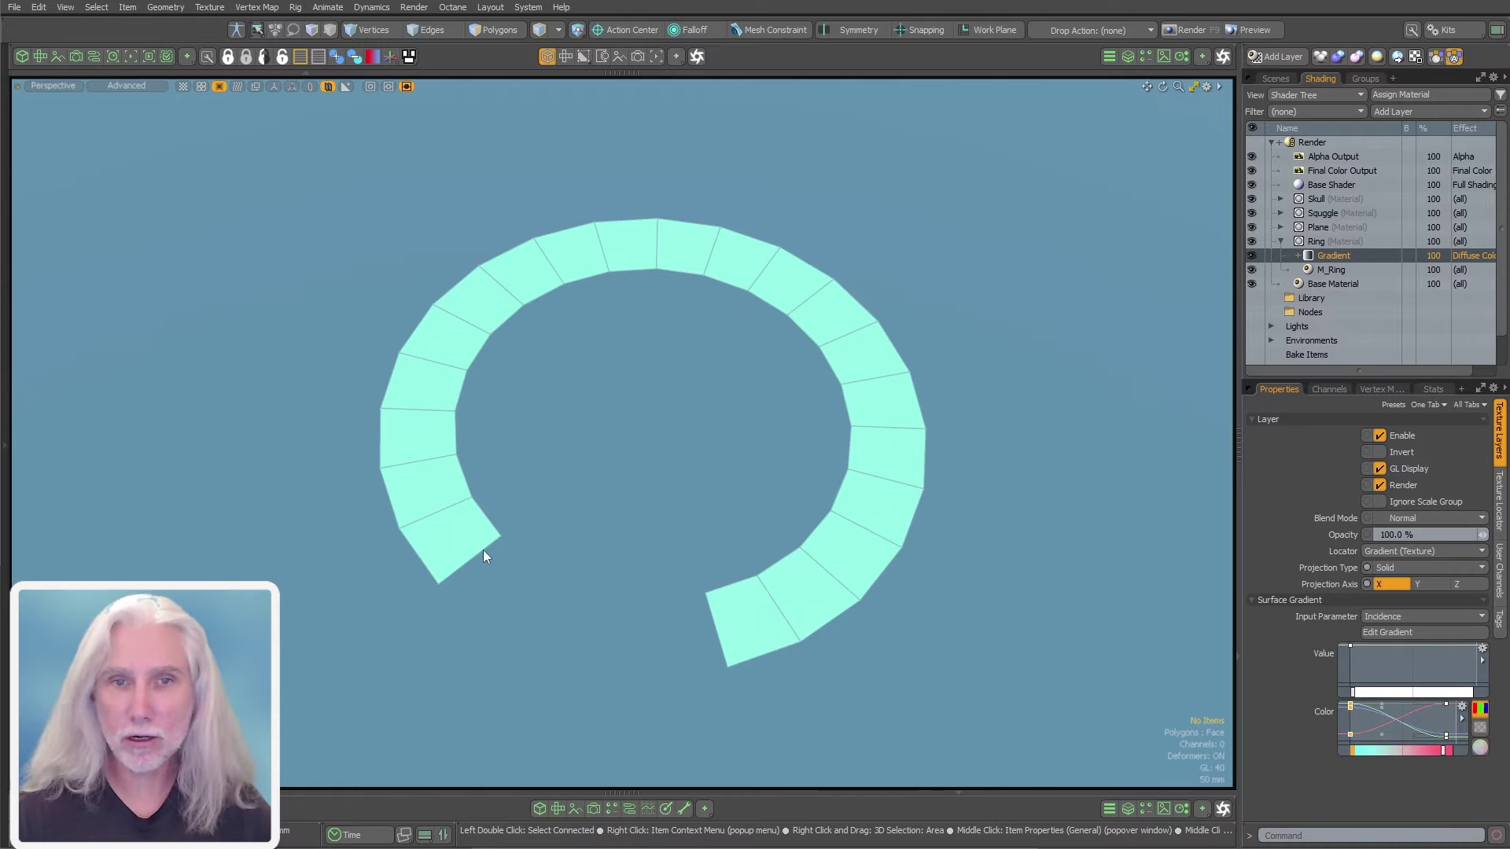
key(2)
alt+shift+drag(624, 573, 689, 591)
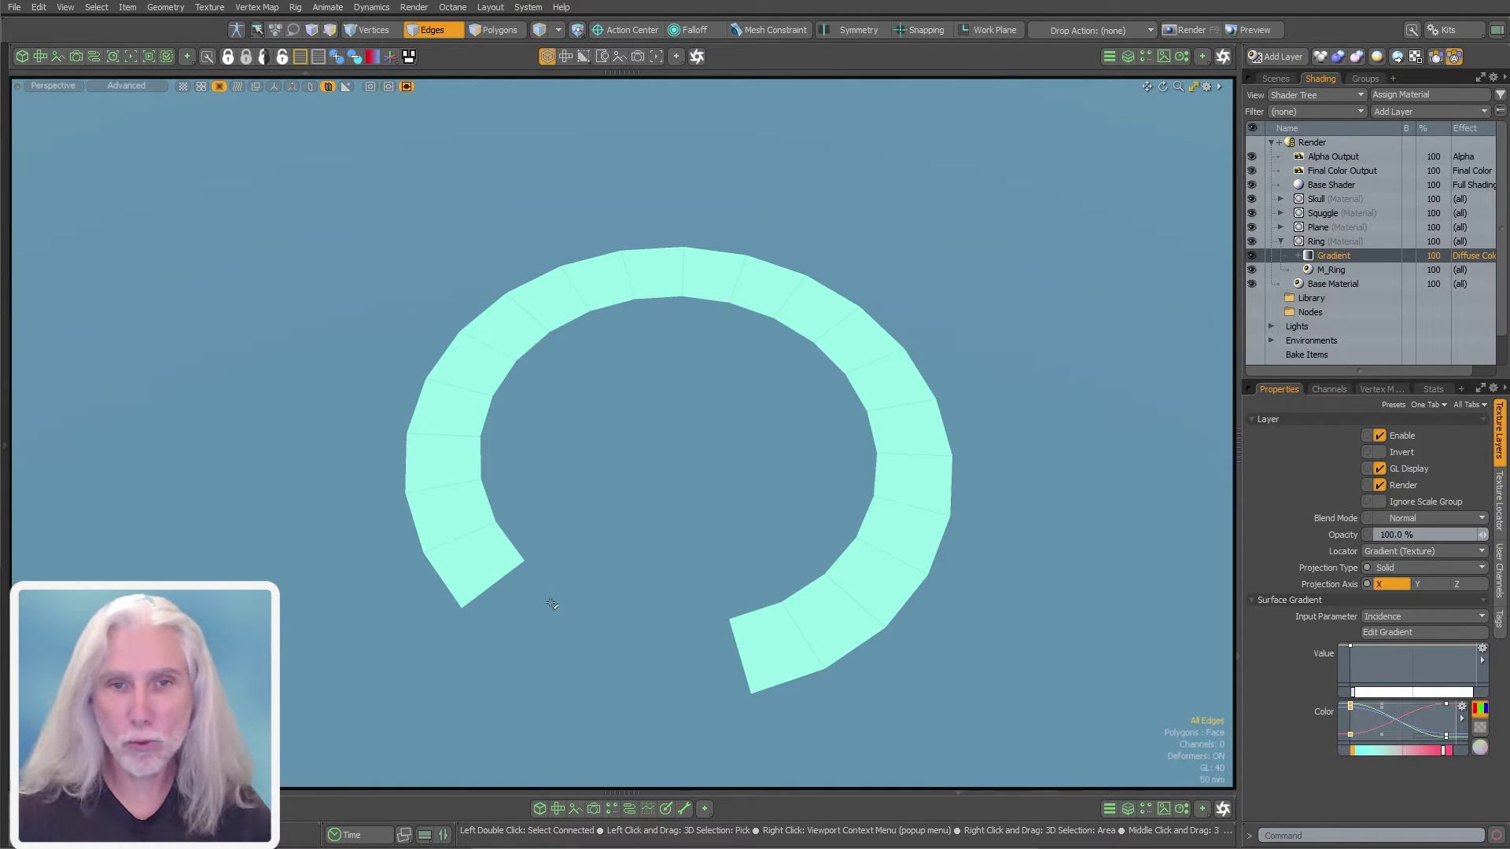
drag(495, 582, 469, 532)
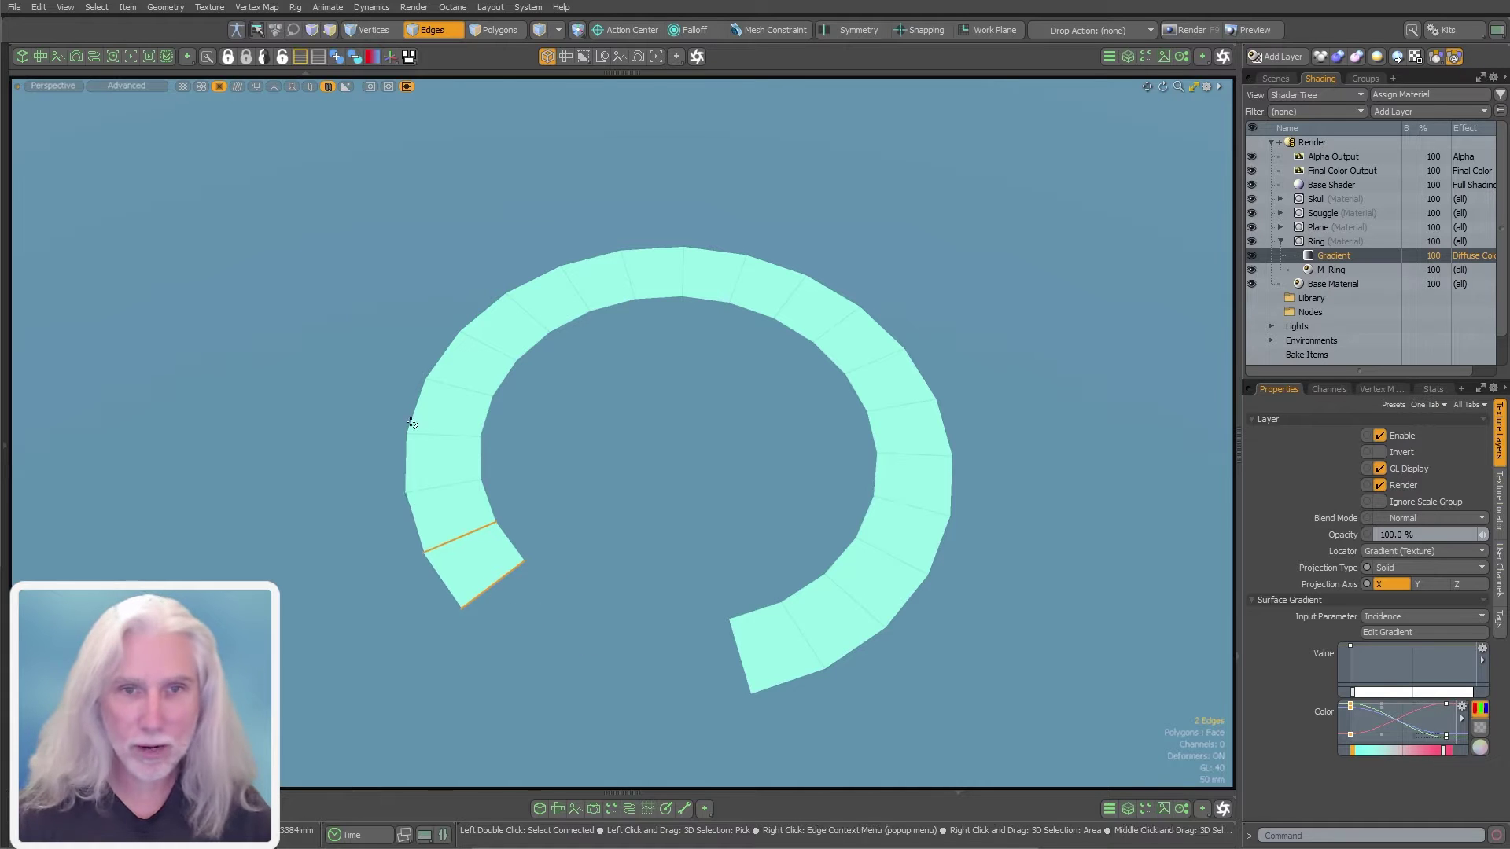
key(alt+c)
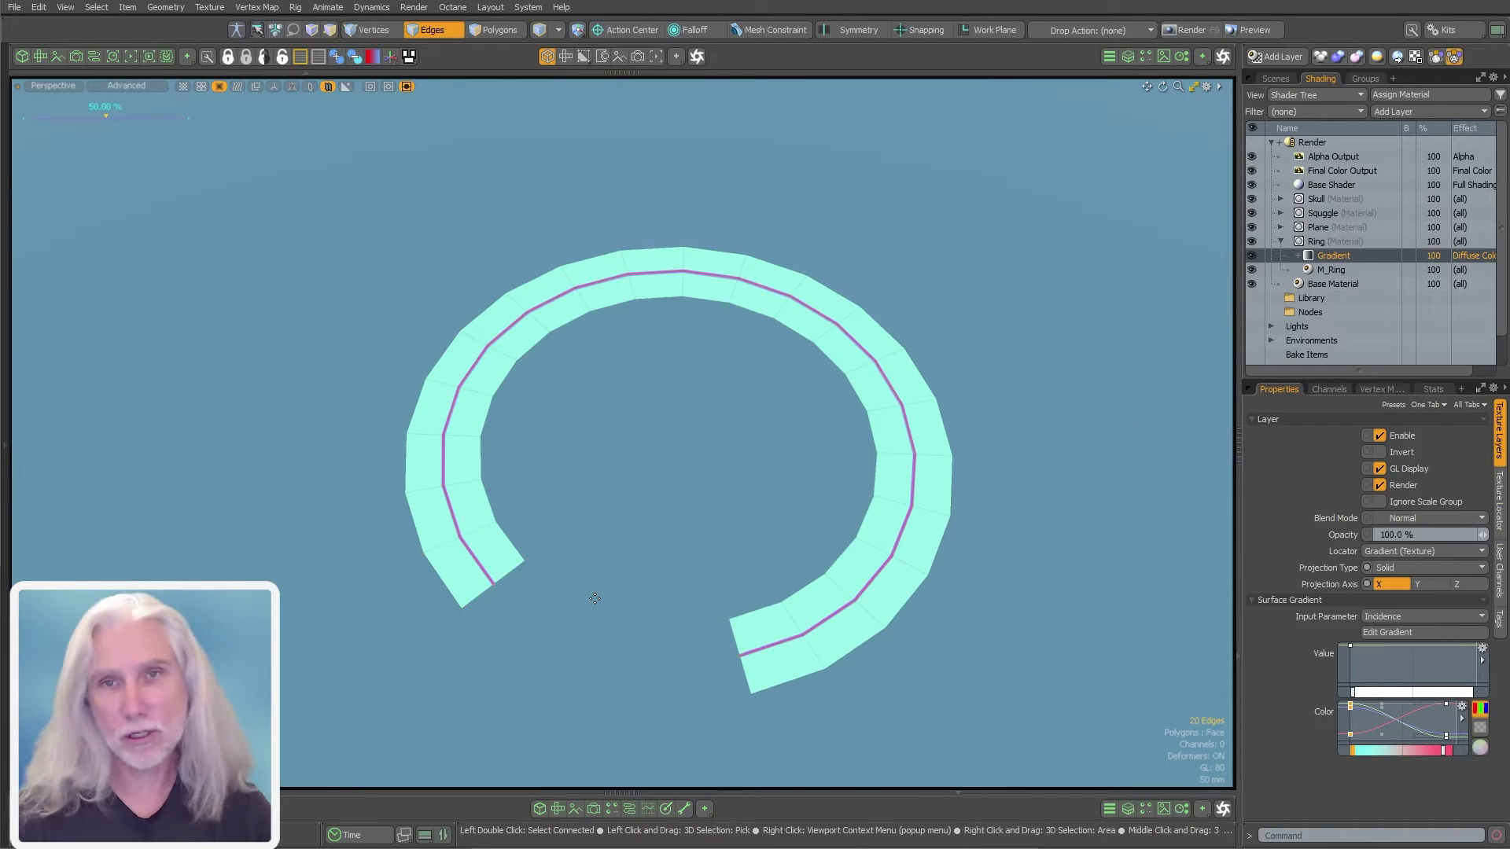
alt+drag(593, 599, 570, 528)
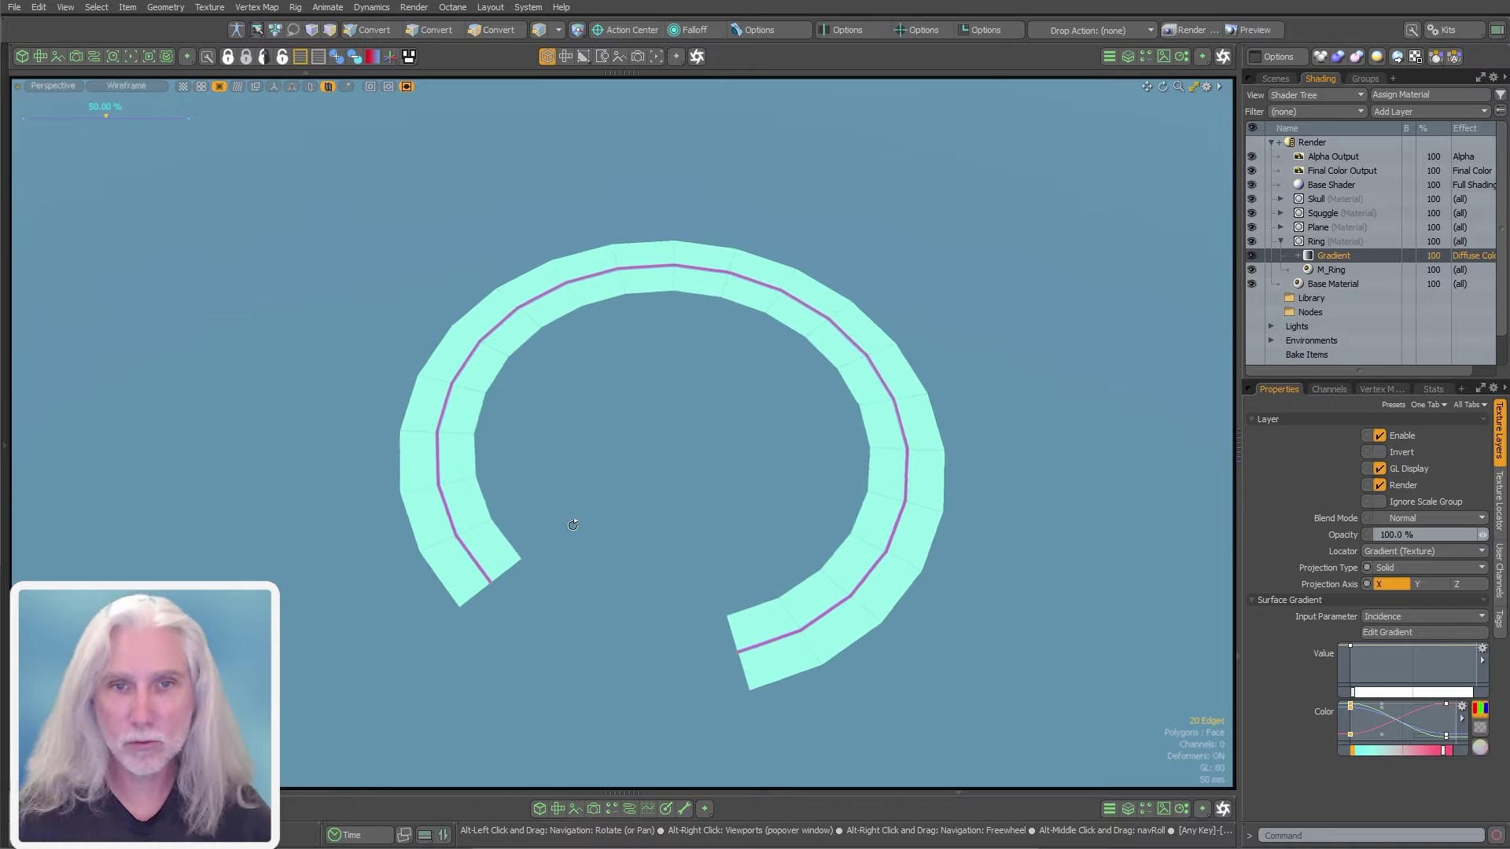
key(Escape)
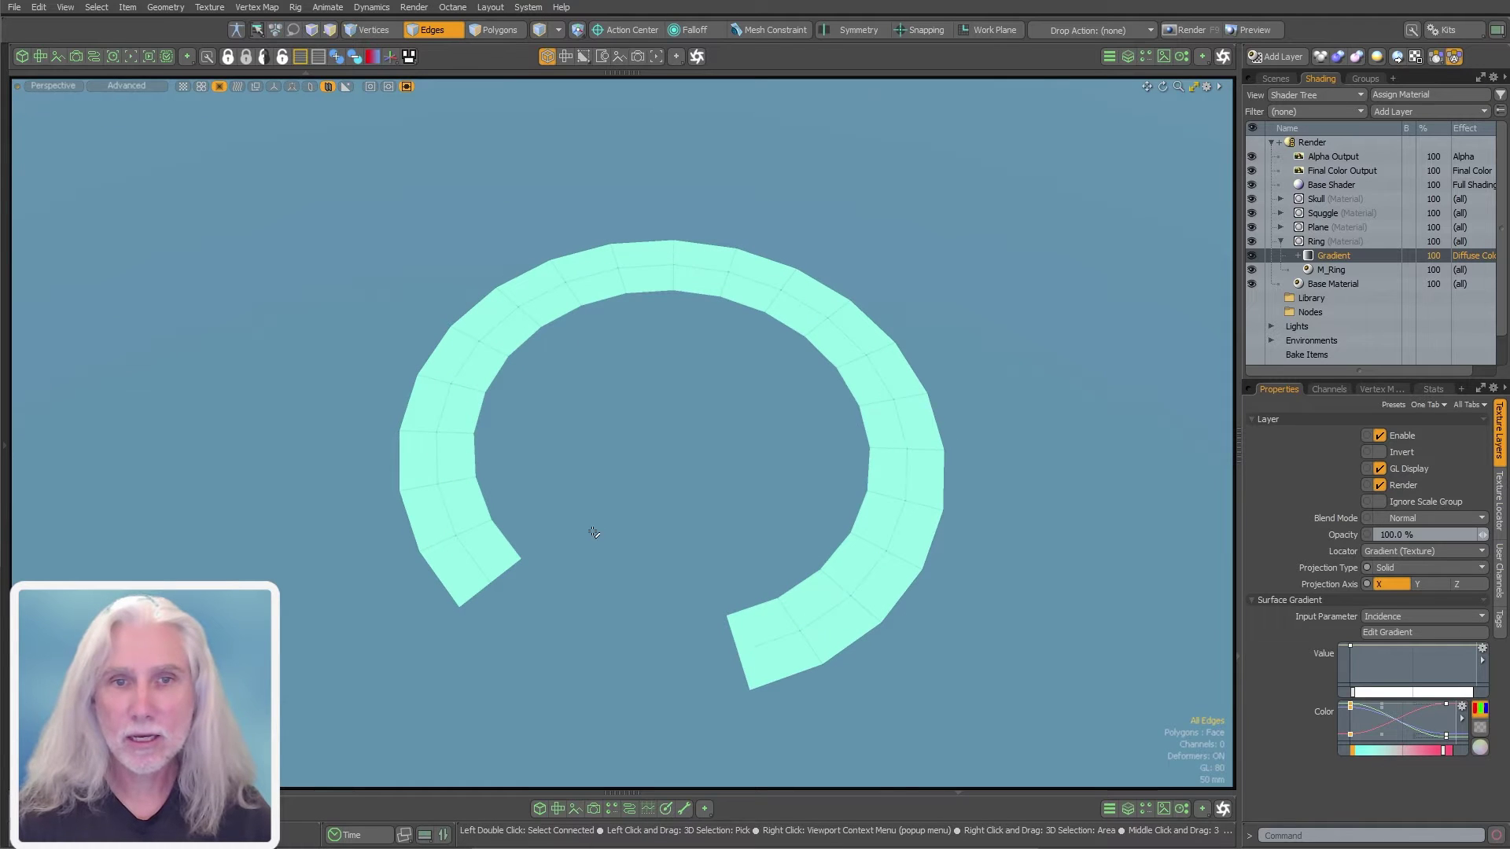
- Select the ring's middle edge loop and convert it to a Spline Curve in a new mesh
double_click(485, 563)
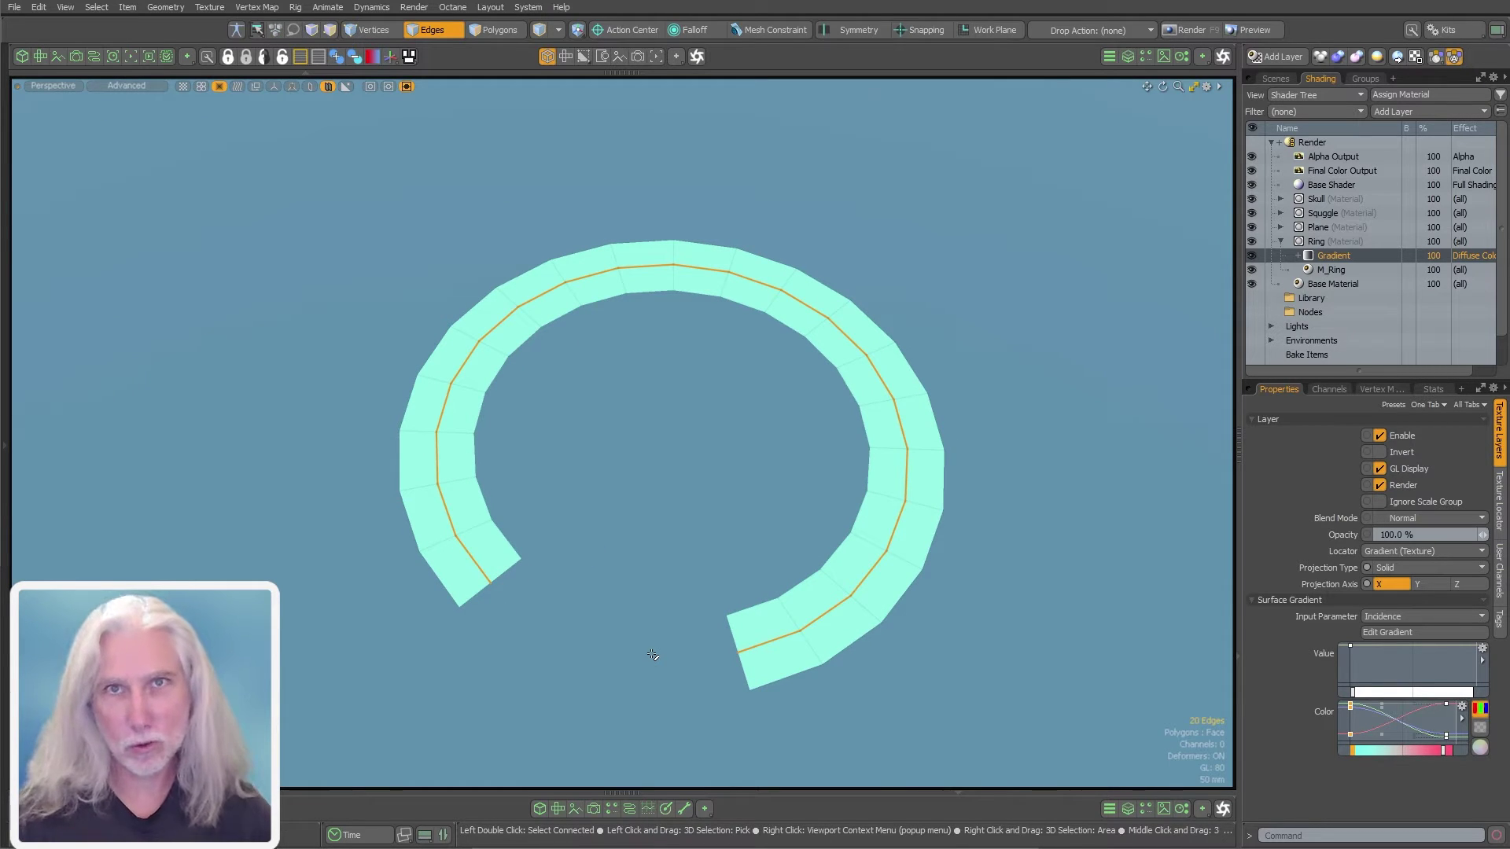
click(11, 468)
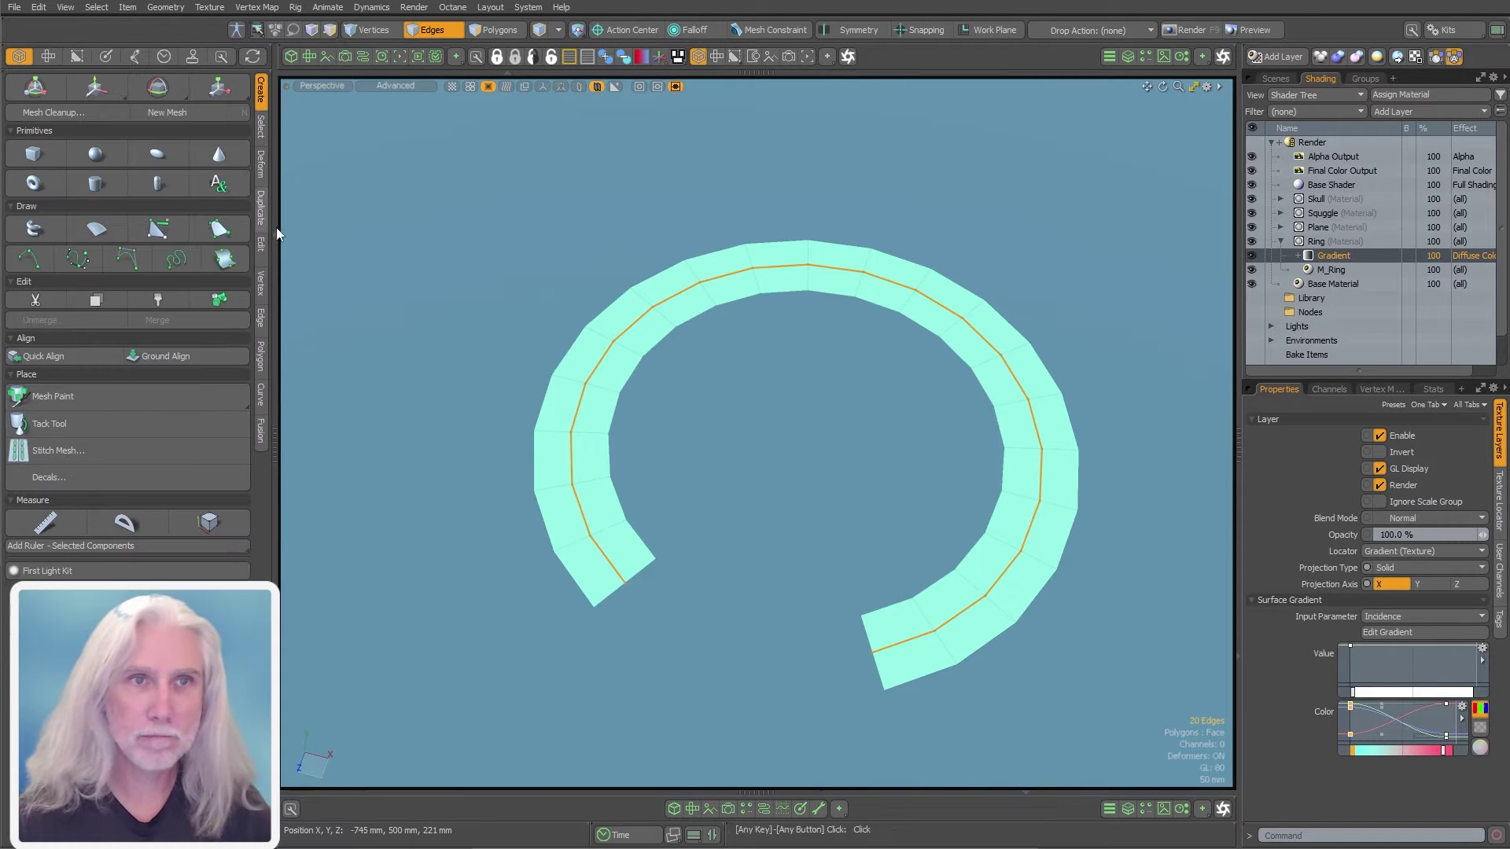
drag(276, 252, 266, 252)
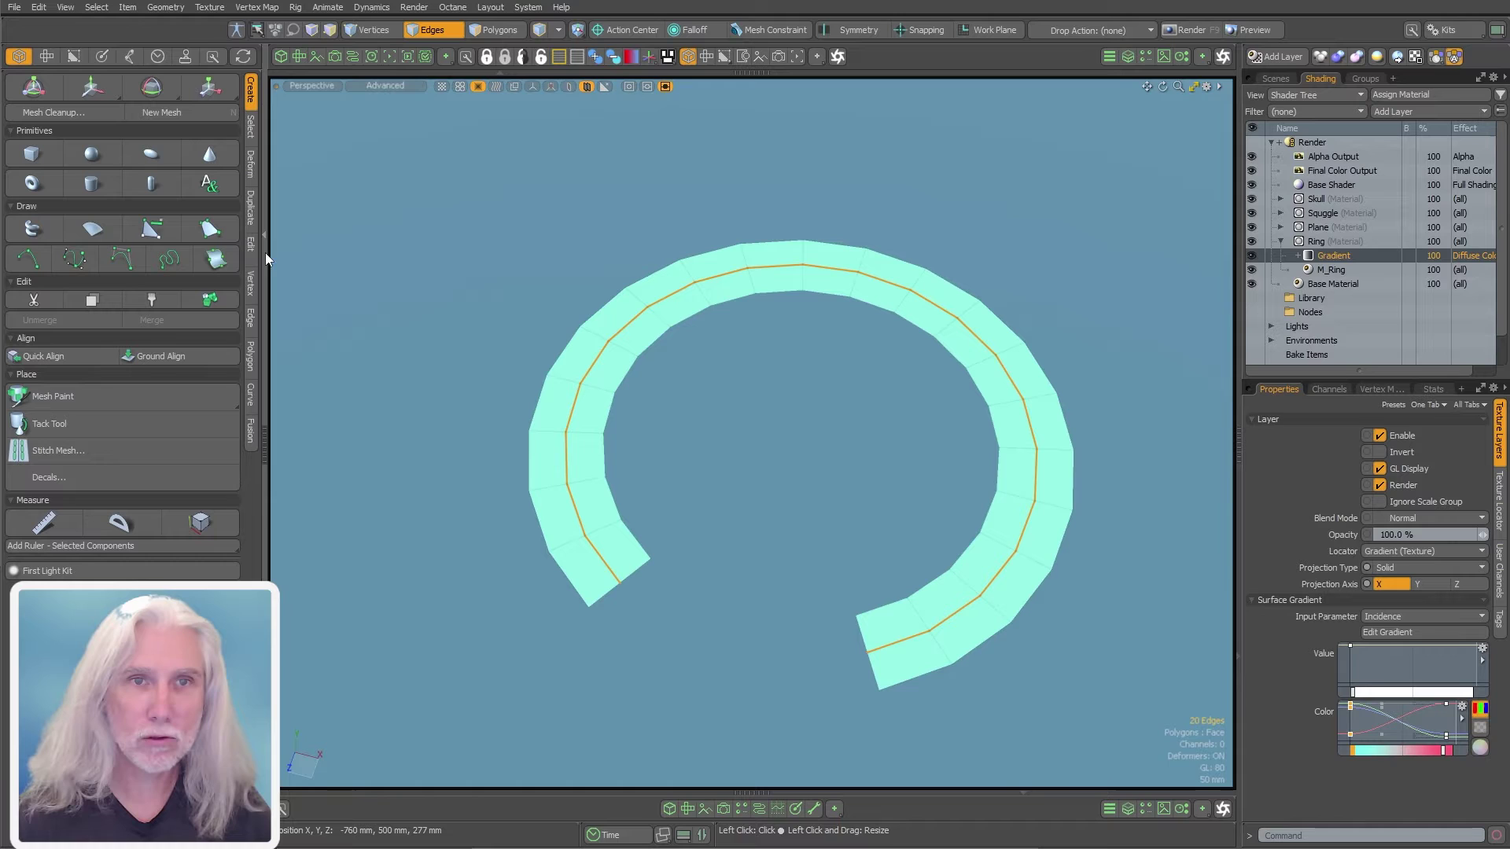
click(244, 319)
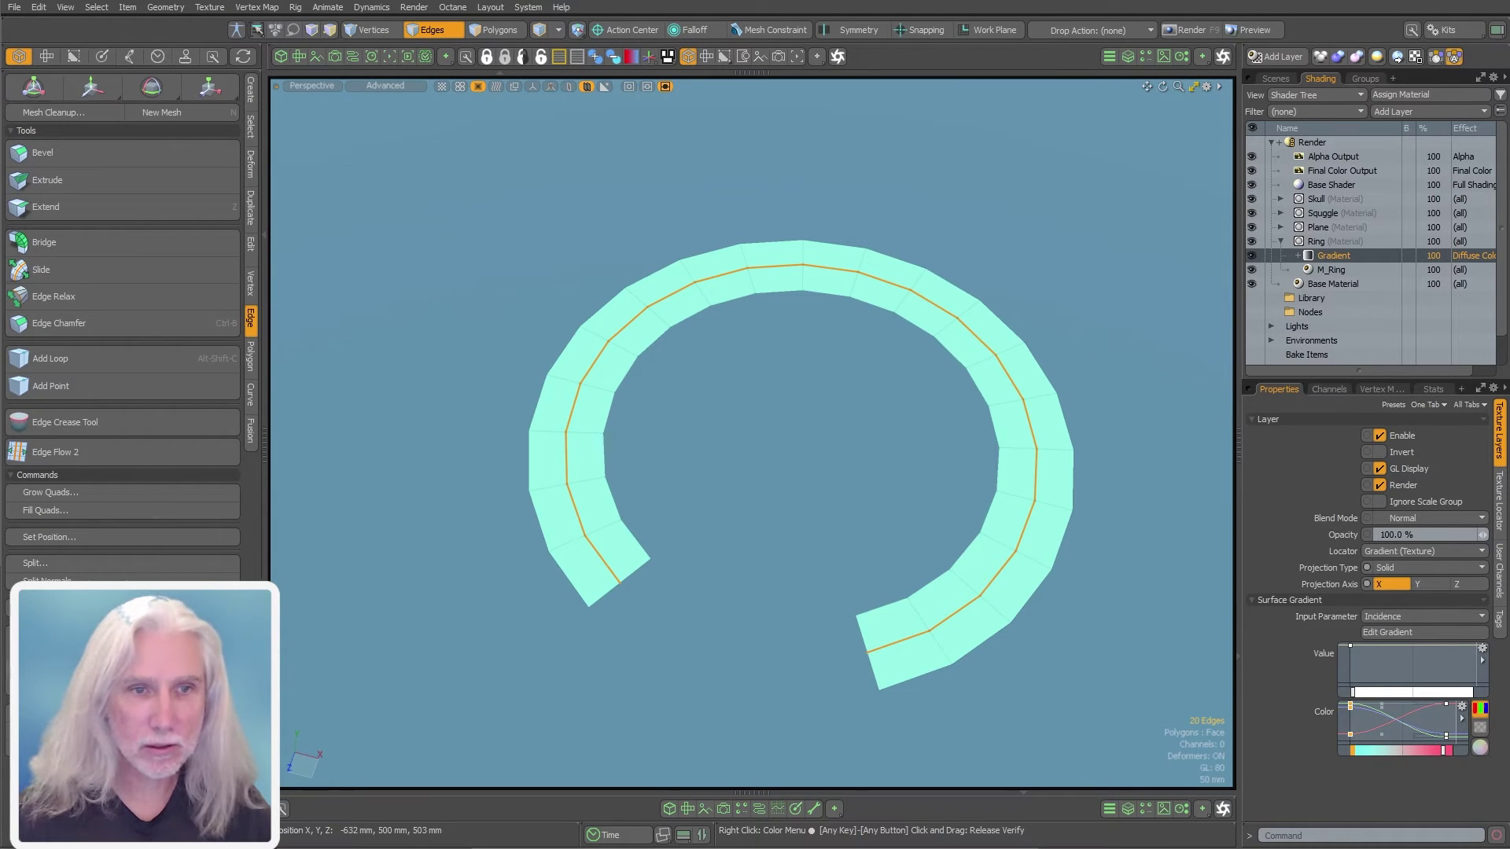
click(94, 668)
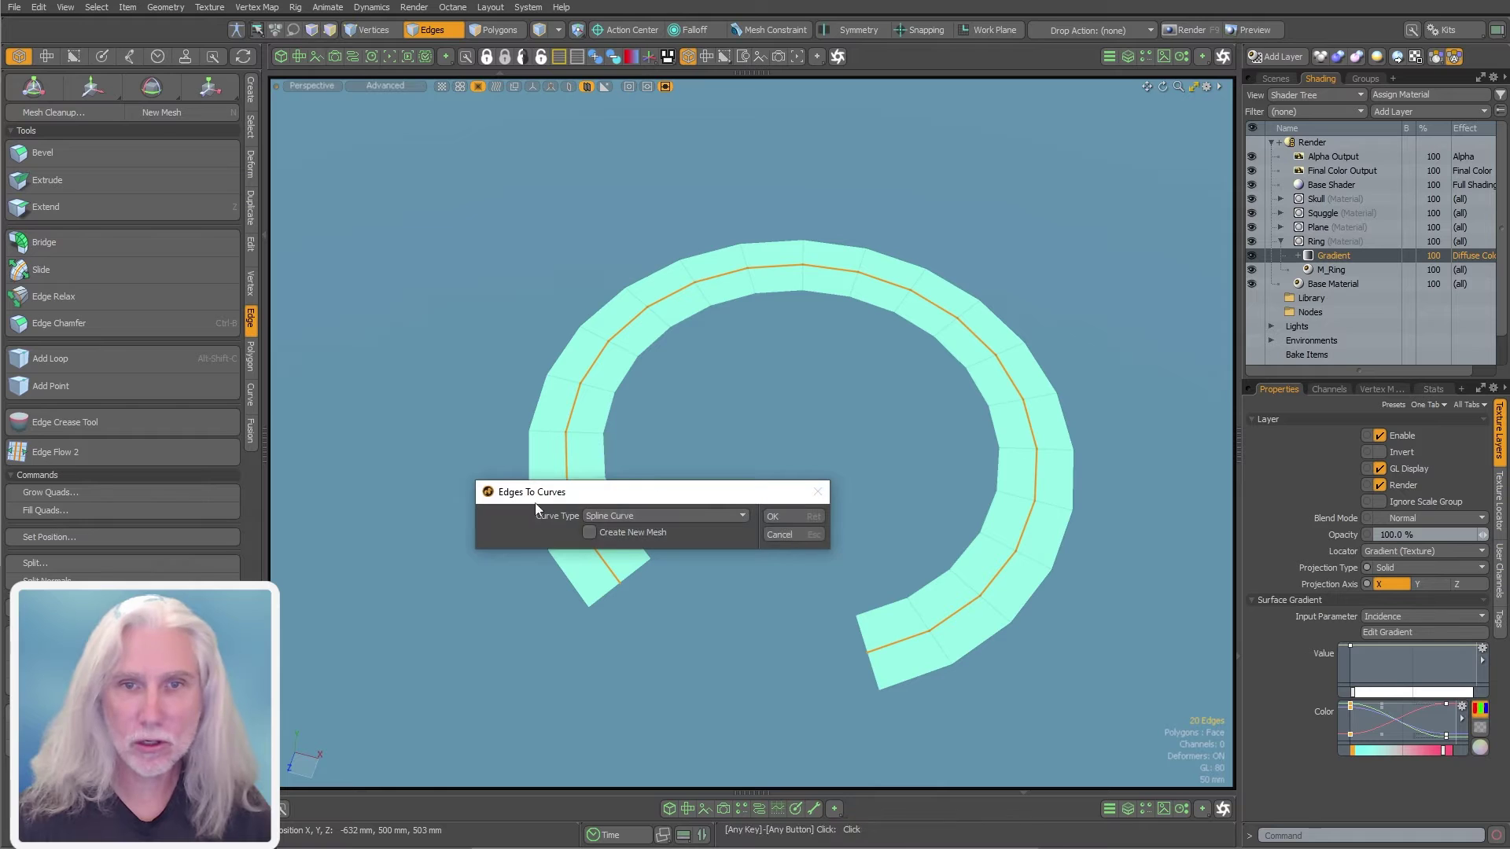
click(630, 538)
click(783, 517)
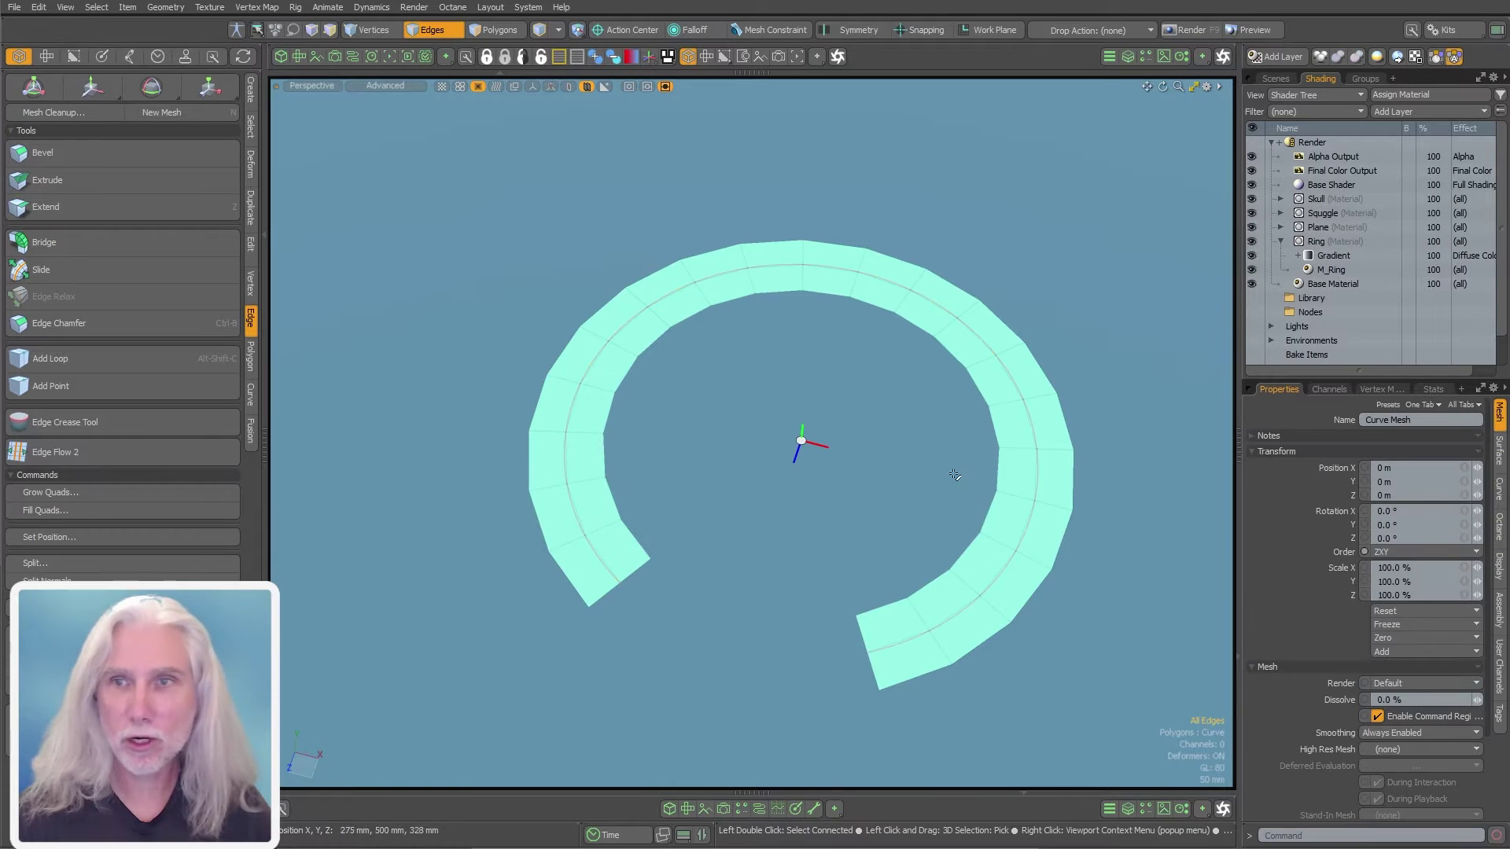
- Raise the new curve slightly above the ring's surface and select the Curve Mesh item
click(1275, 80)
alt+drag(795, 464, 809, 419)
key(w)
key(Escape)
click(1370, 239)
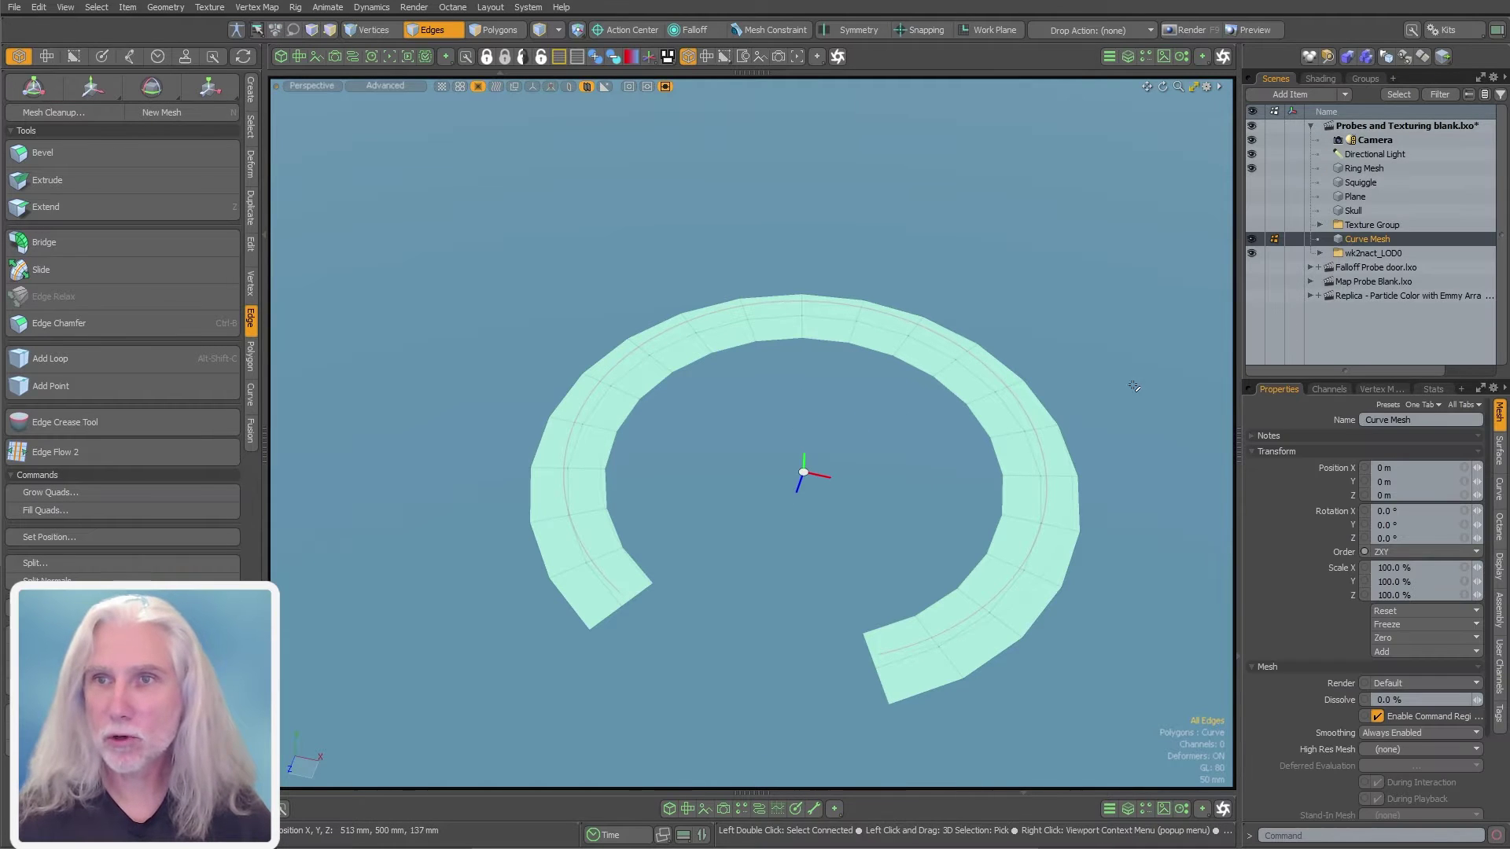
- Add draw options to the Curve Mesh, with the draw style set to Wireframe and the wireframe set to User
alt+drag(708, 582, 857, 516)
key(k)
click(827, 514)
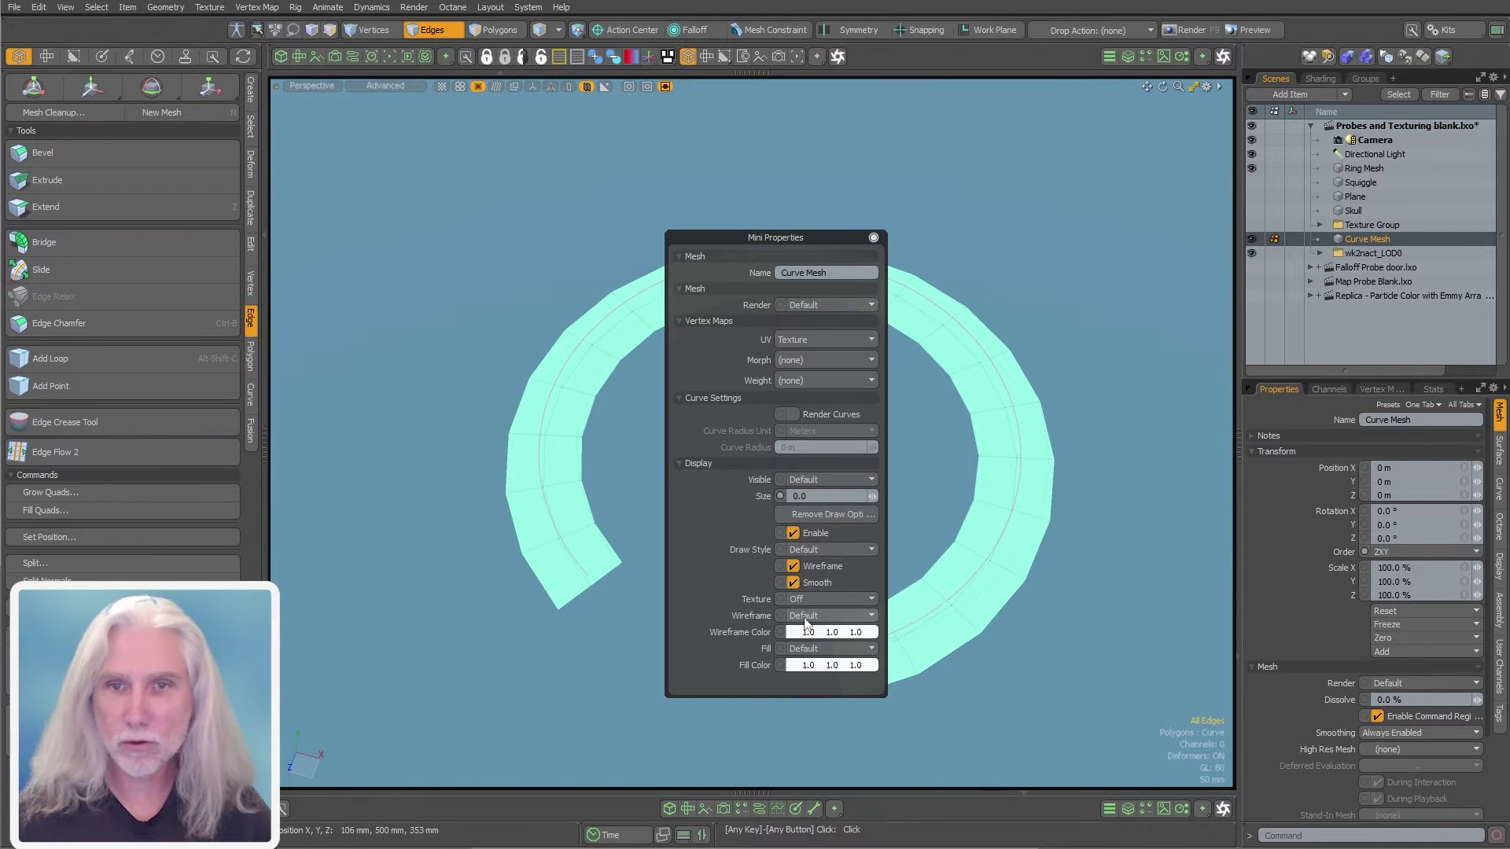
click(823, 550)
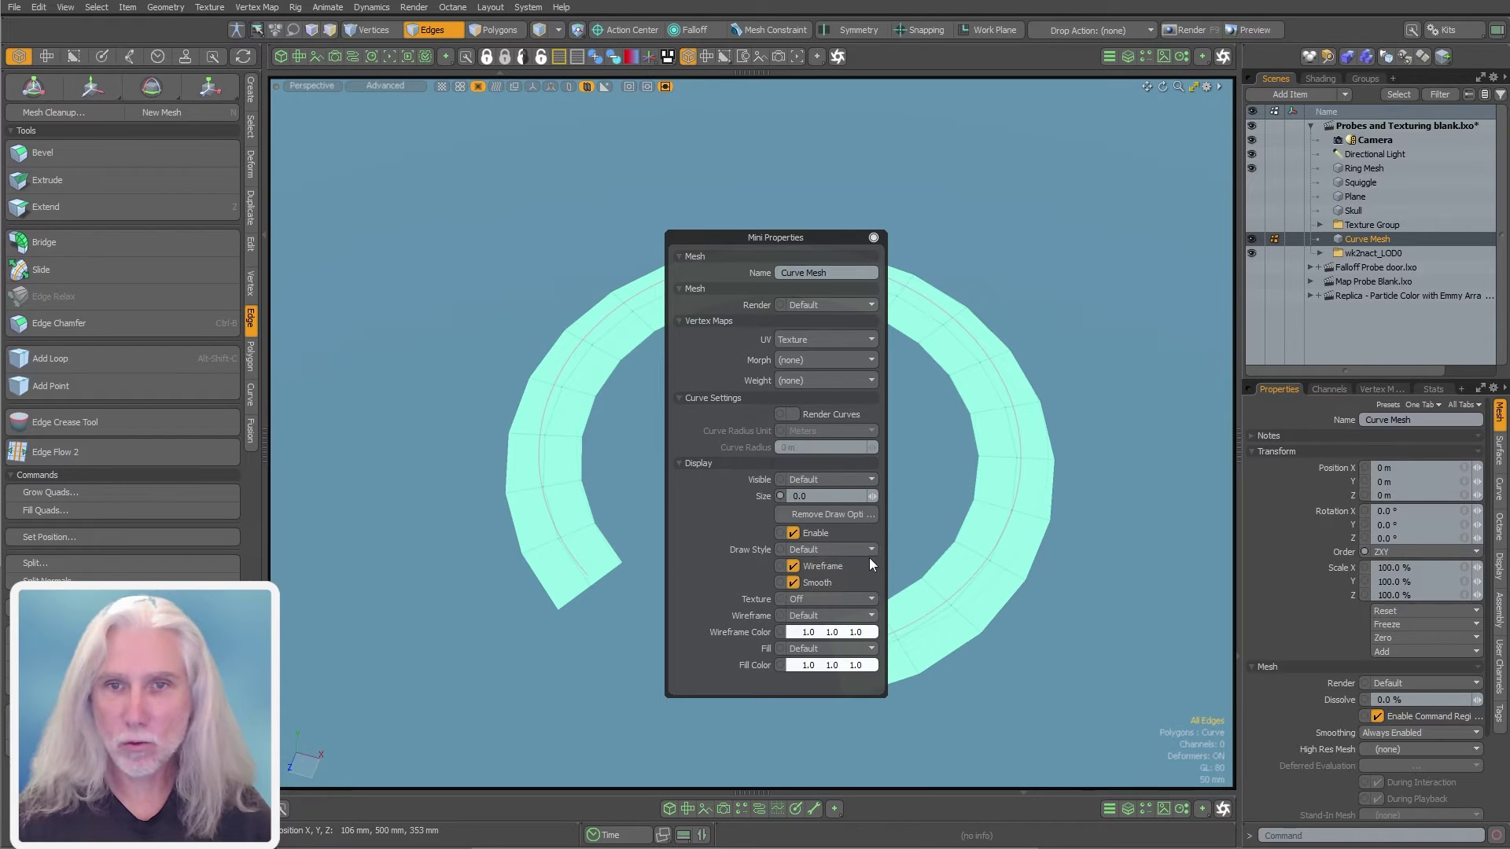
click(803, 616)
click(794, 634)
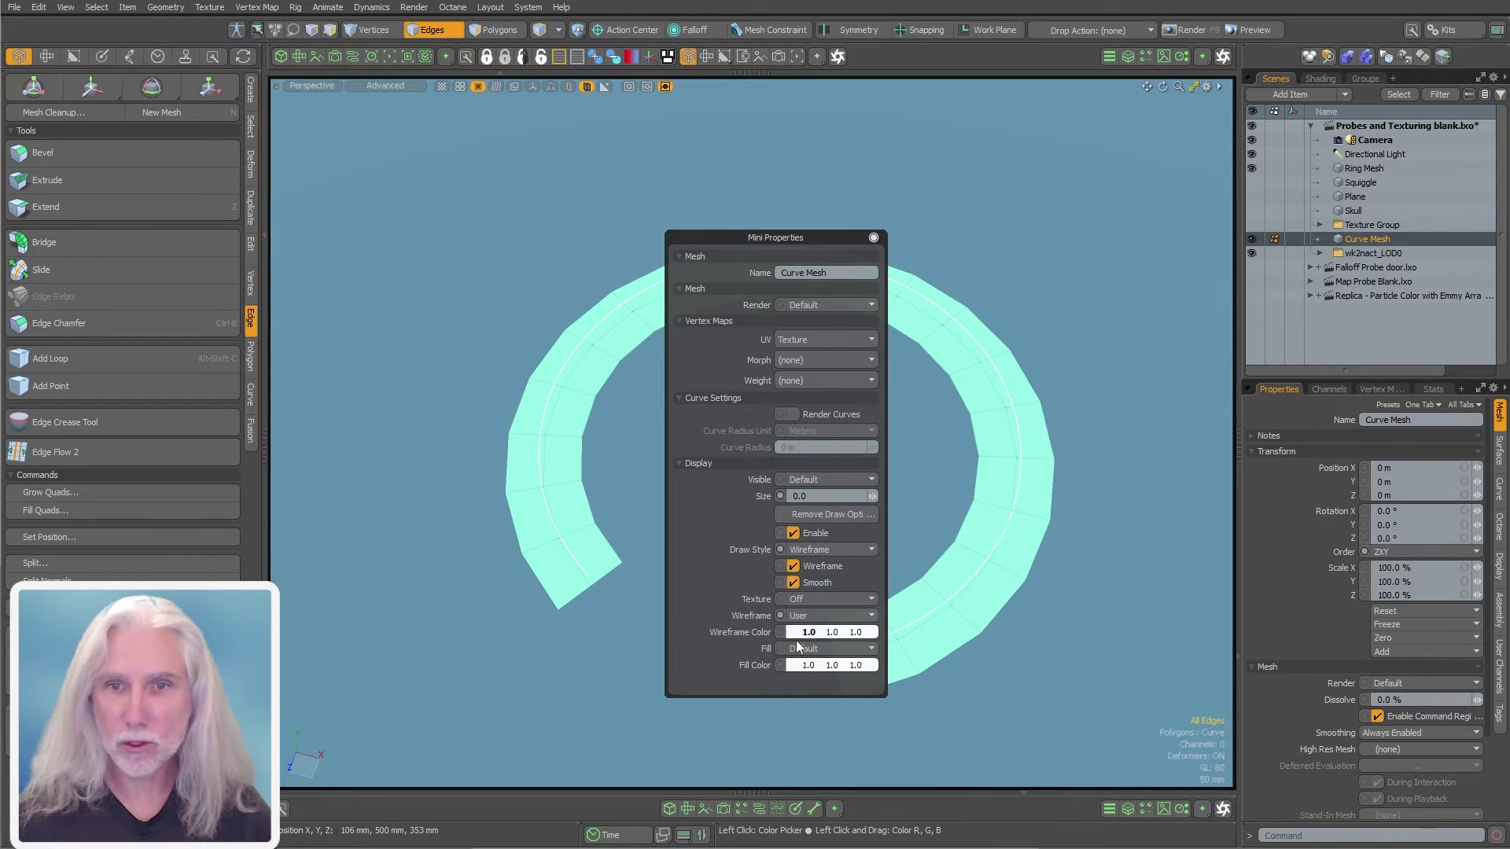
- Set the Curve Mesh's wireframe color to magenta (1.0, 0.0, 0.9) and collapse the modeling tools
click(794, 634)
drag(393, 605, 470, 604)
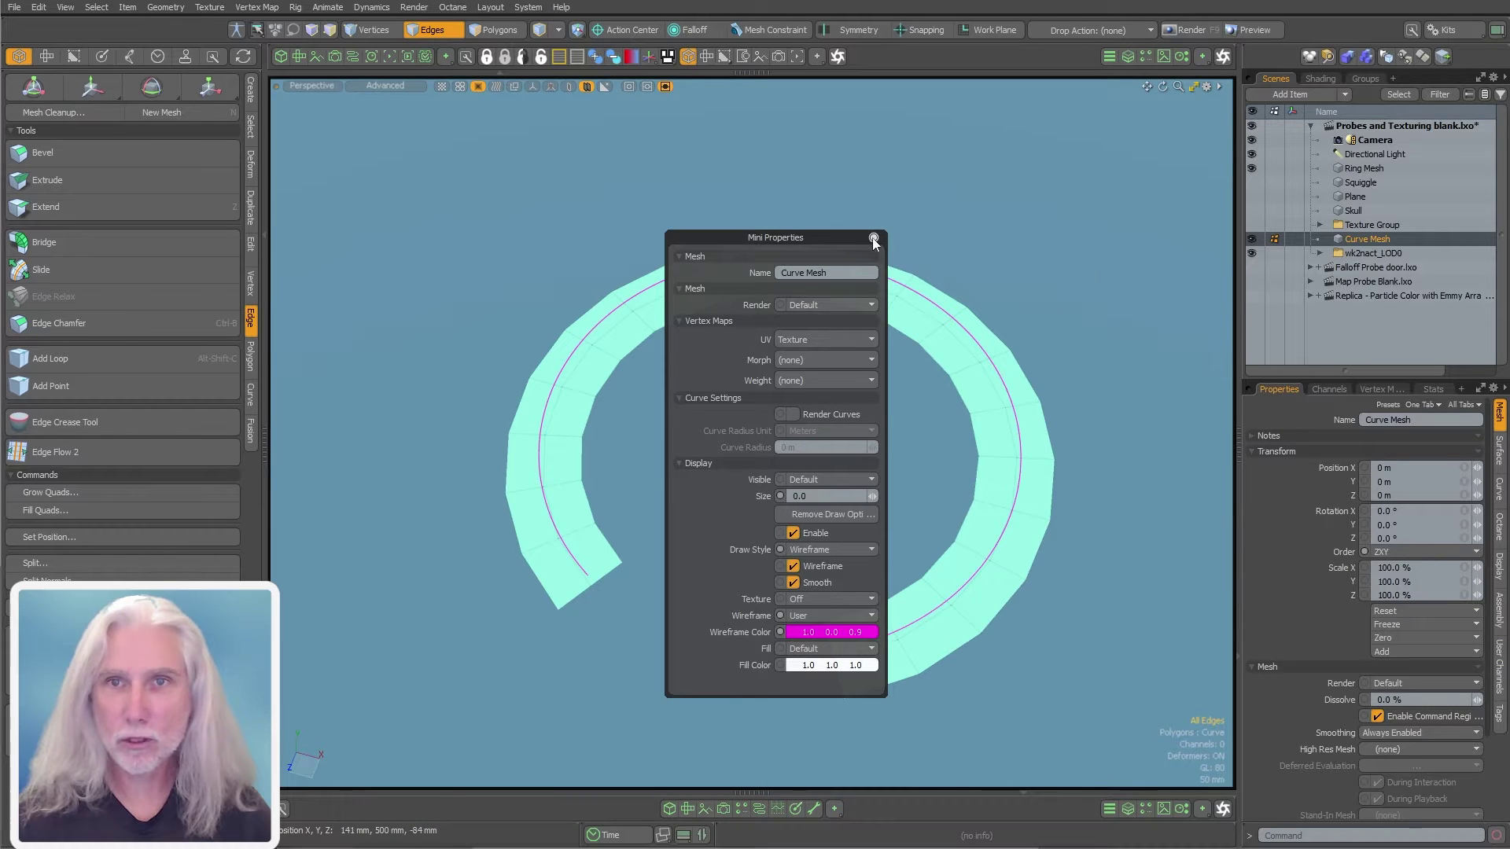
click(872, 237)
click(264, 275)
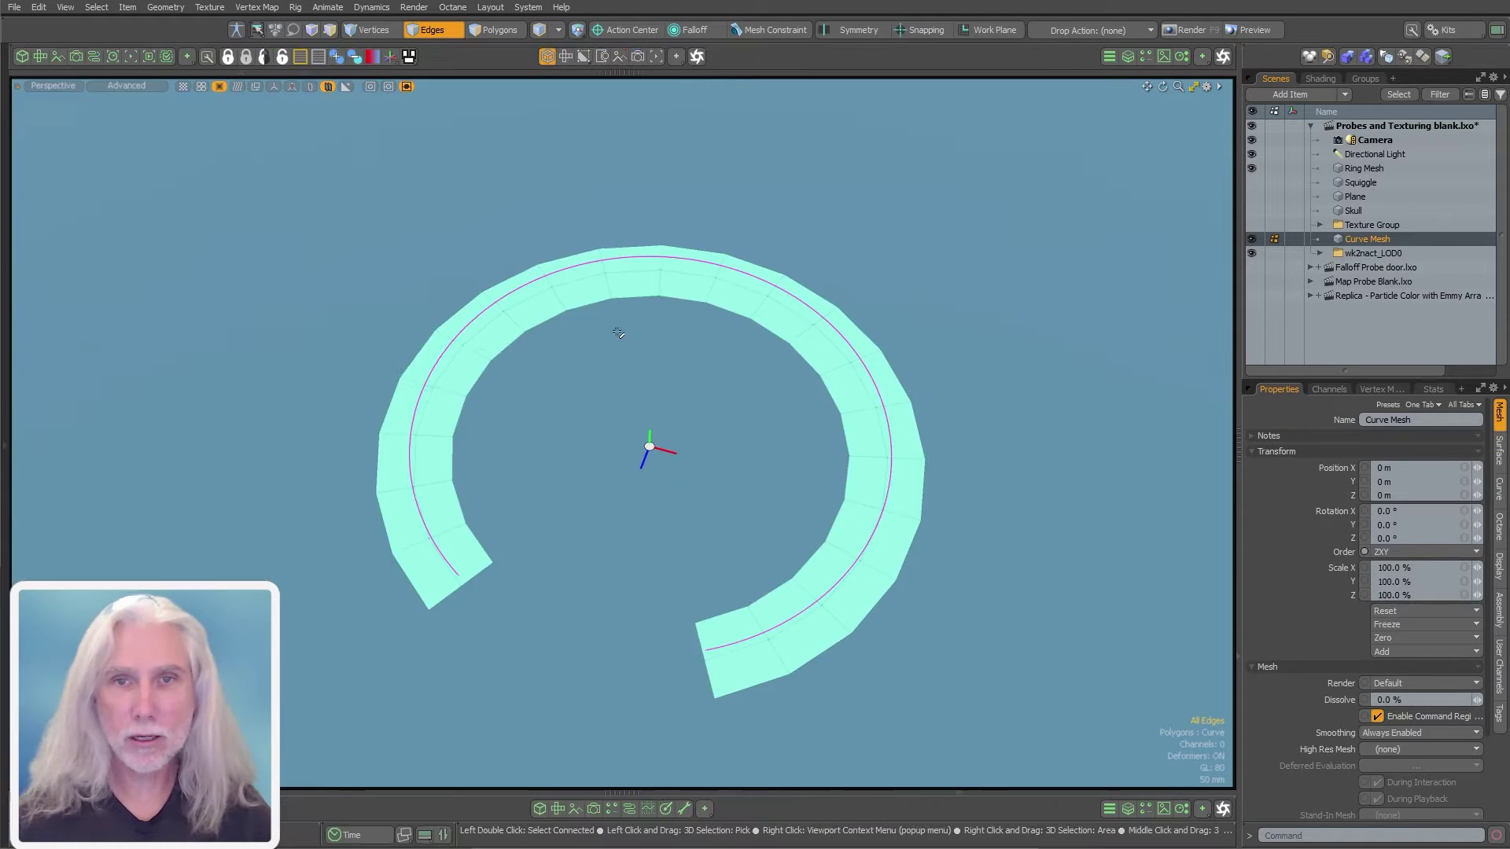
- Set the curve thickness for active meshes to 2.0 in the 3D viewport properties
key(o)
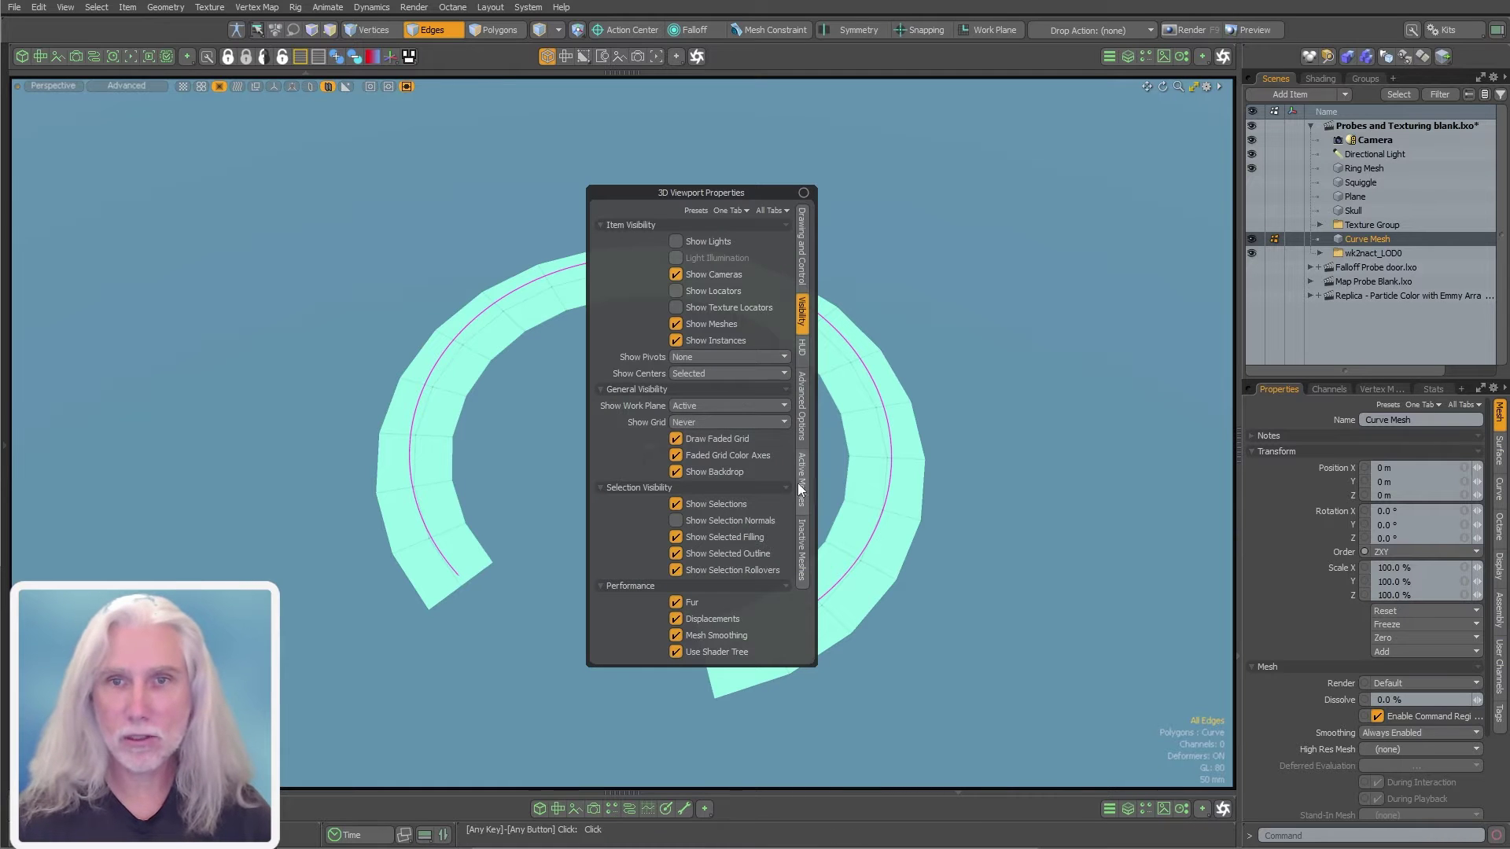
click(802, 479)
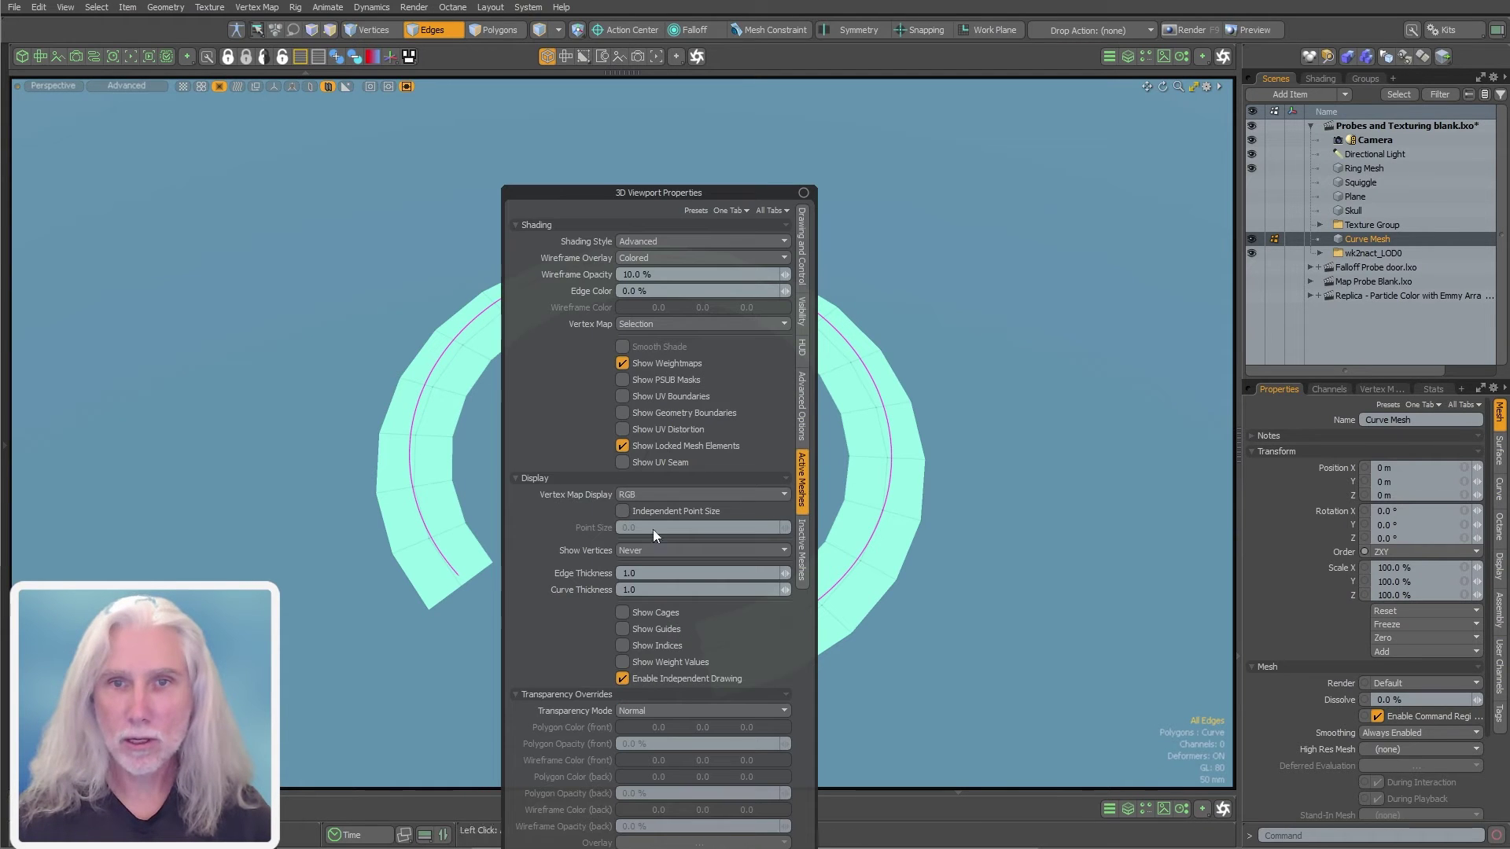
click(649, 590)
text(2)
key(Return)
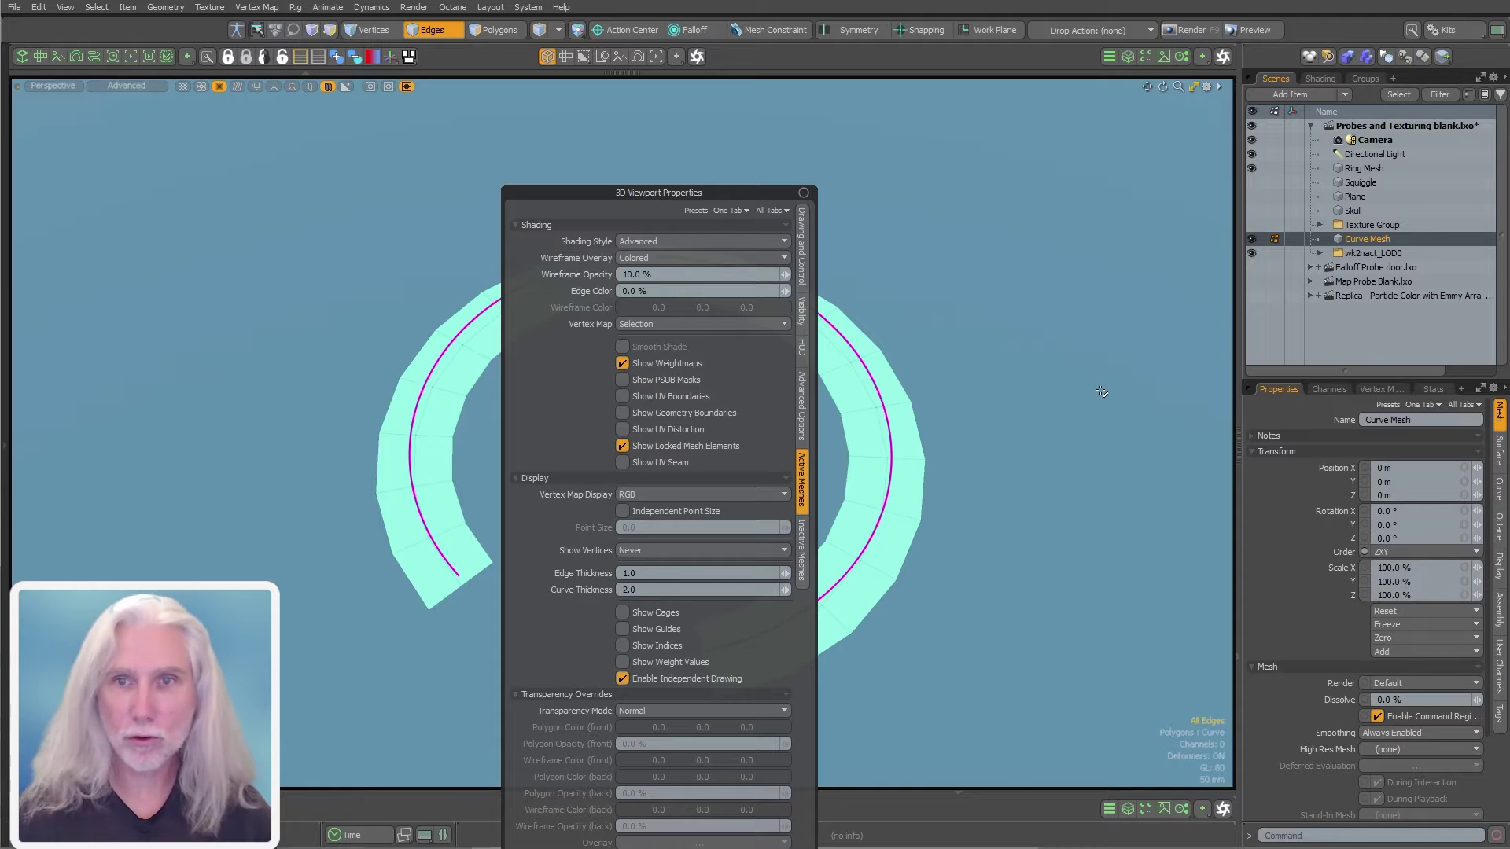
alt+drag(777, 606, 808, 329)
- Select the curve in polygon mode, center it on the Y axis and clear the selection
key(3)
click(776, 343)
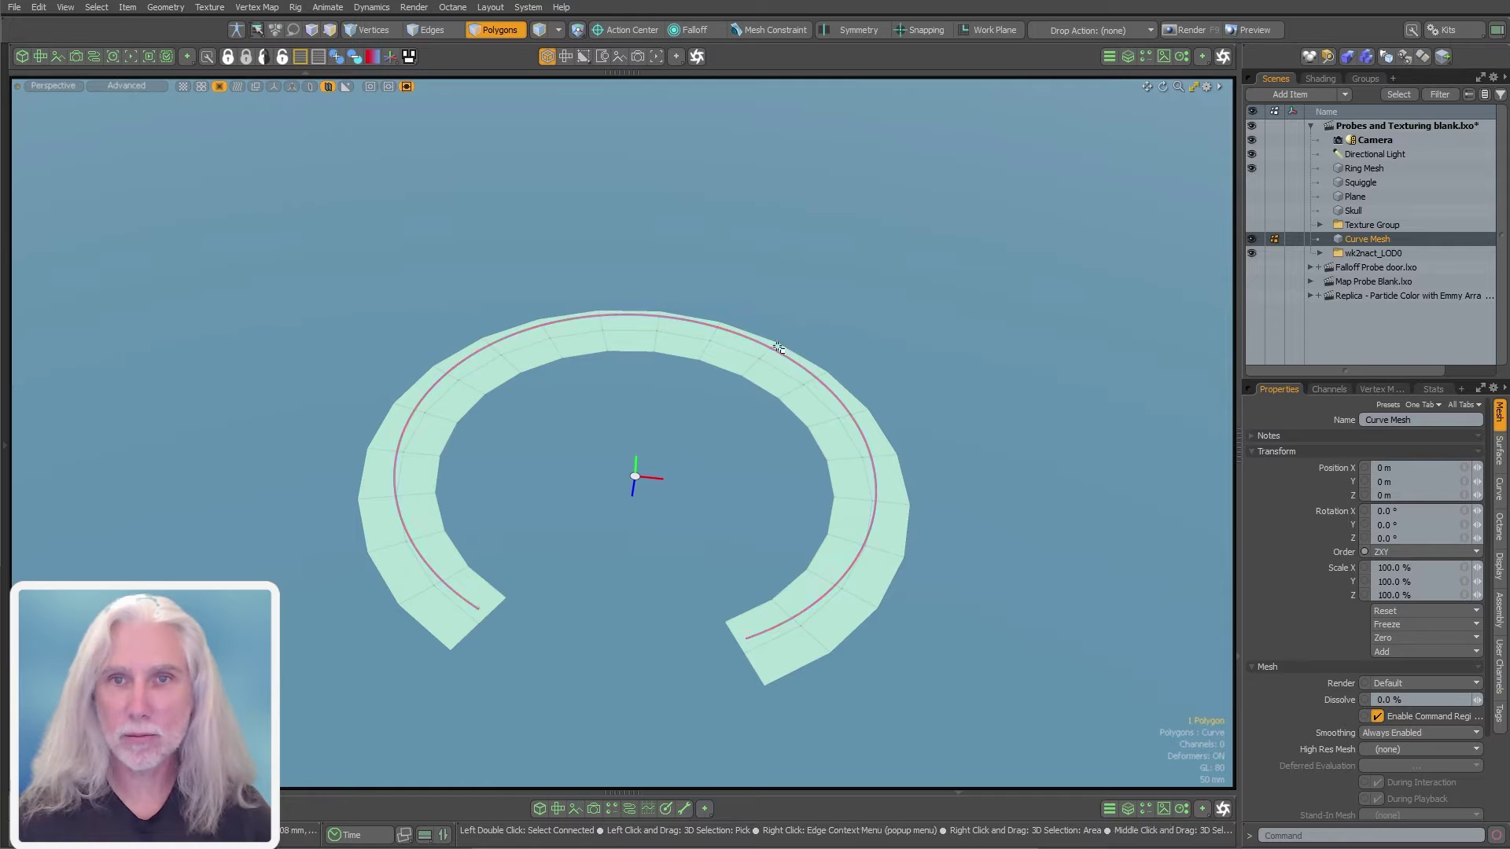
right_click(896, 382)
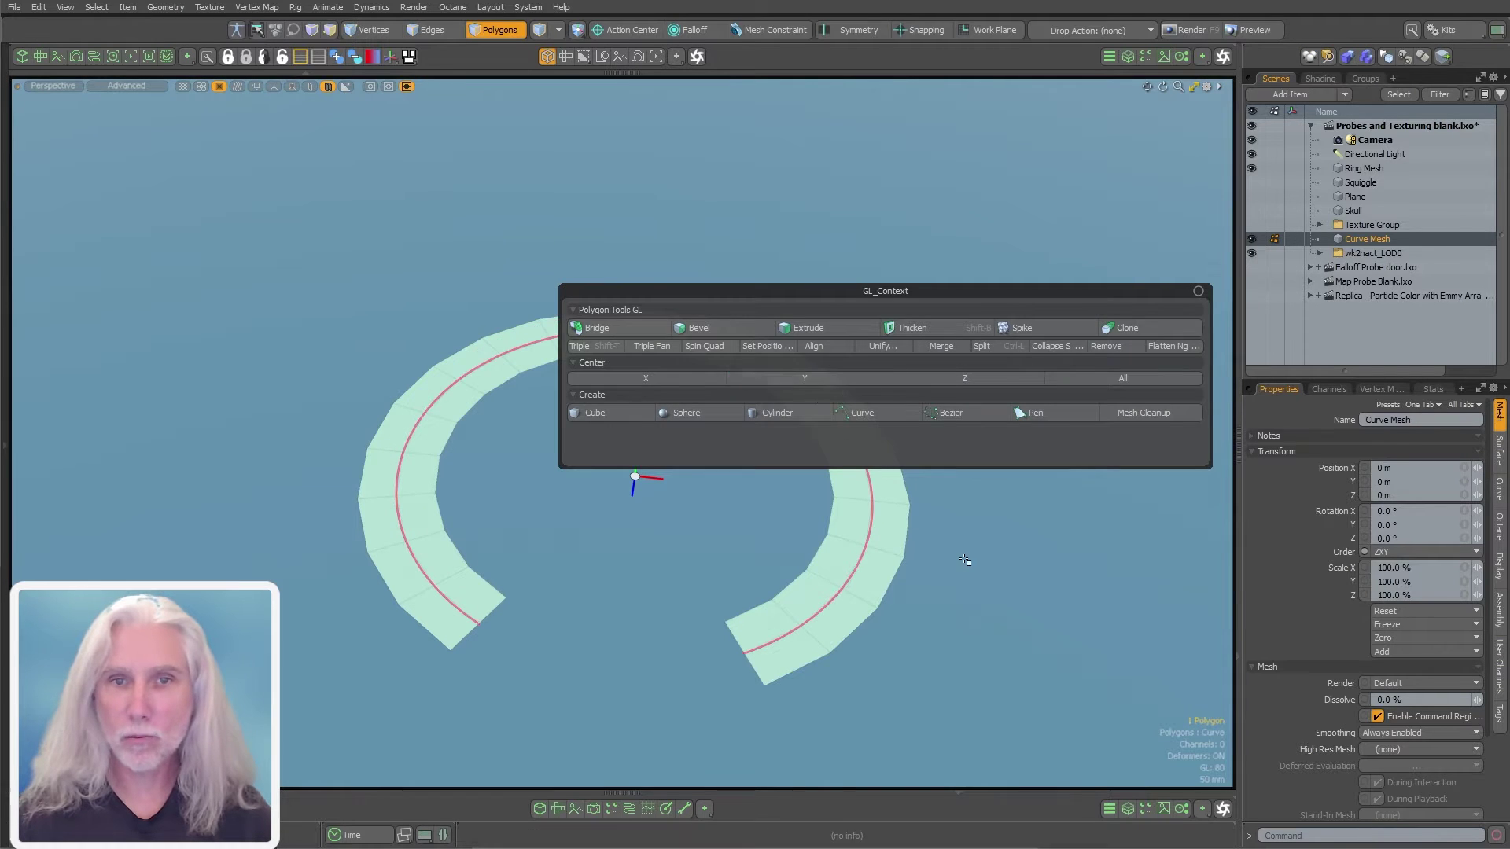
click(819, 379)
click(954, 563)
alt+drag(954, 563, 843, 614)
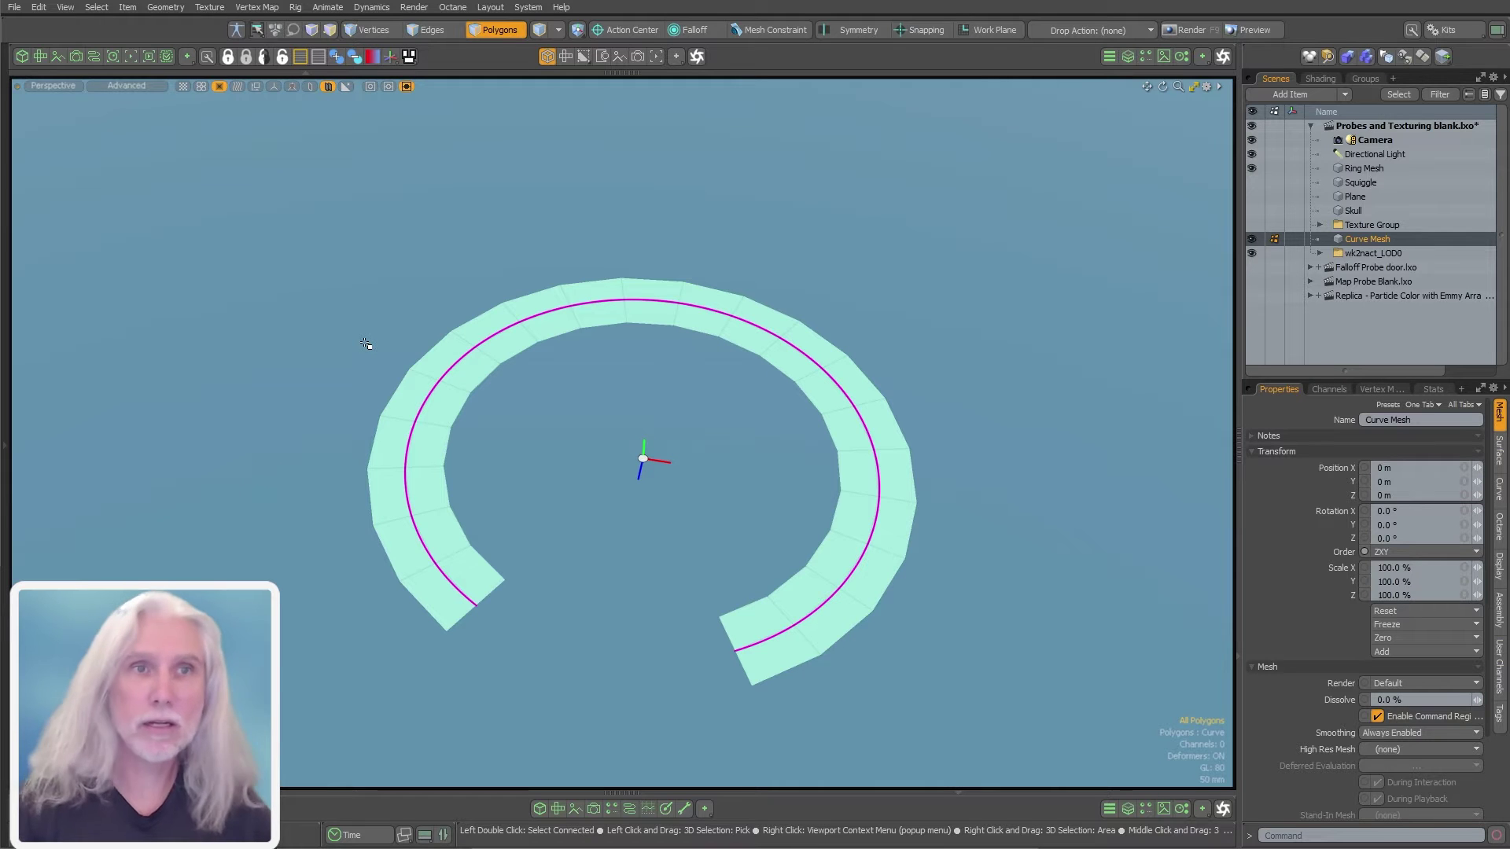
- Open a narrow schematic workspace beside the 3D view and add the Curve Mesh item to it
click(93, 56)
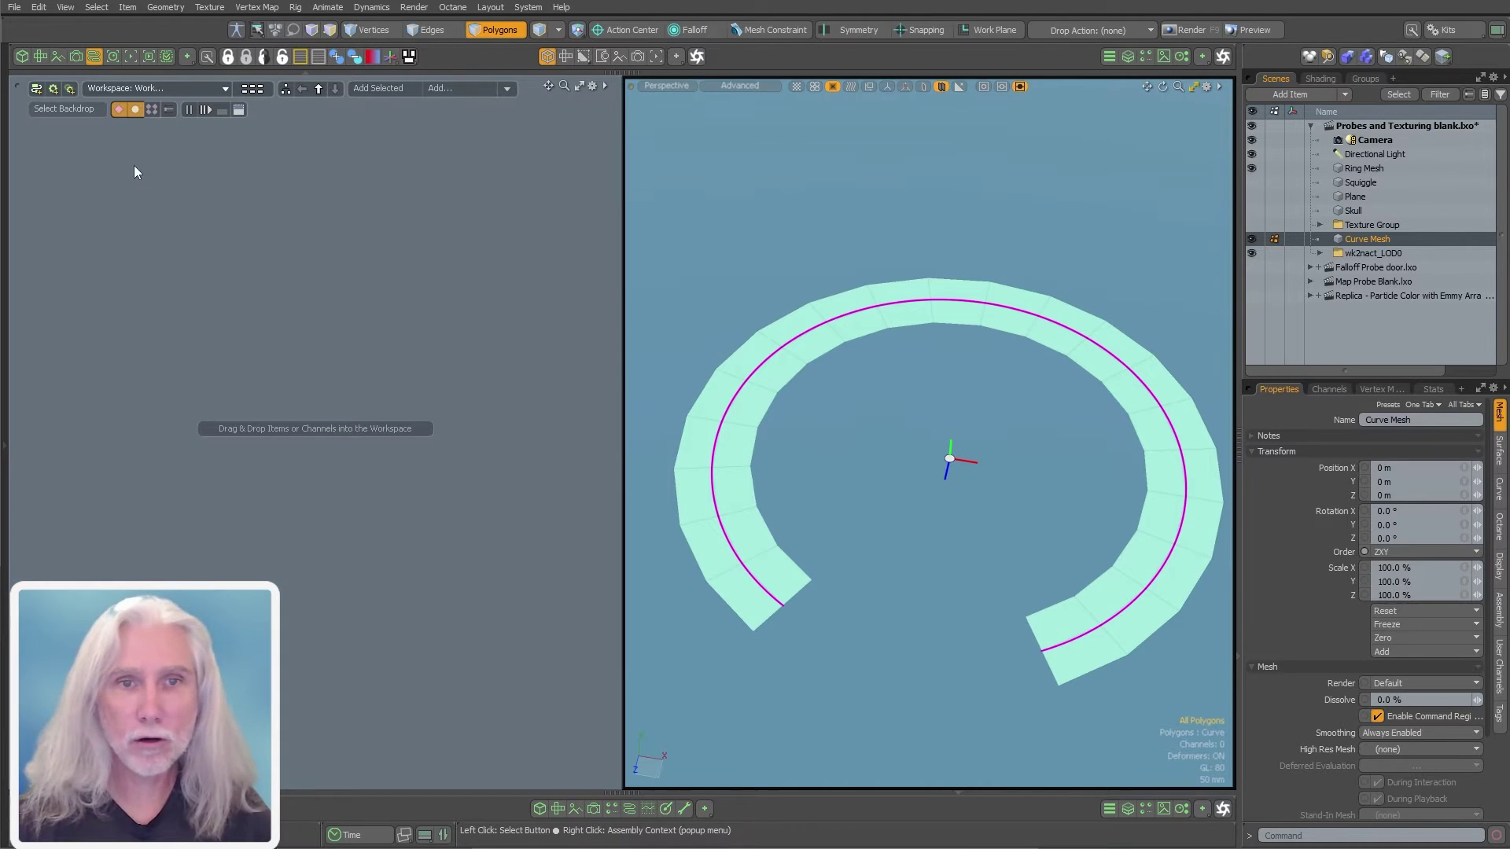
drag(621, 366, 452, 365)
drag(1365, 240, 157, 376)
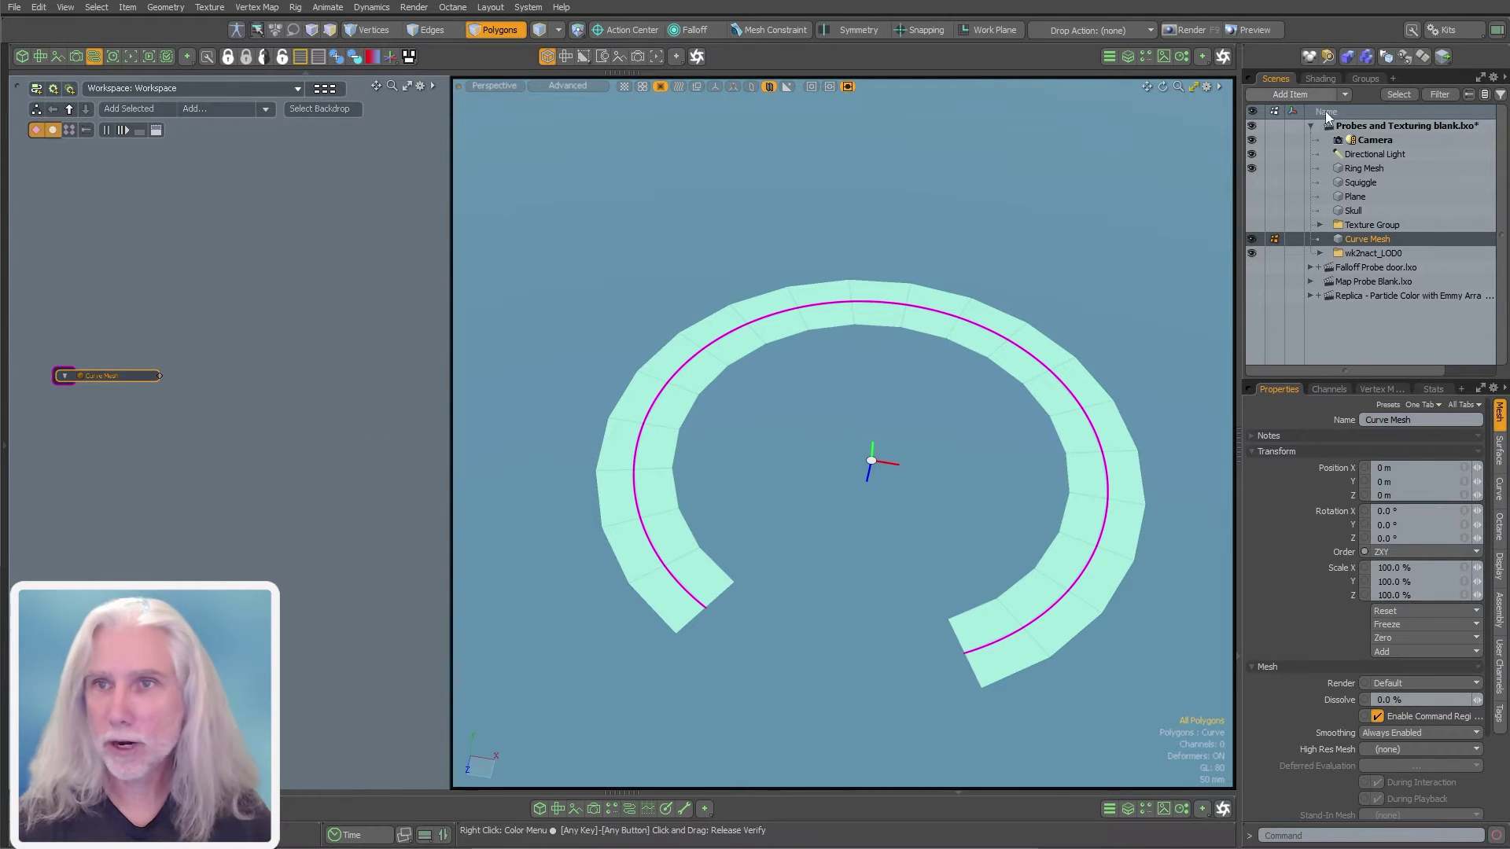
- Add the Ring material's Gradient layer to the schematic and widen the schematic area to fit both nodes
click(1321, 78)
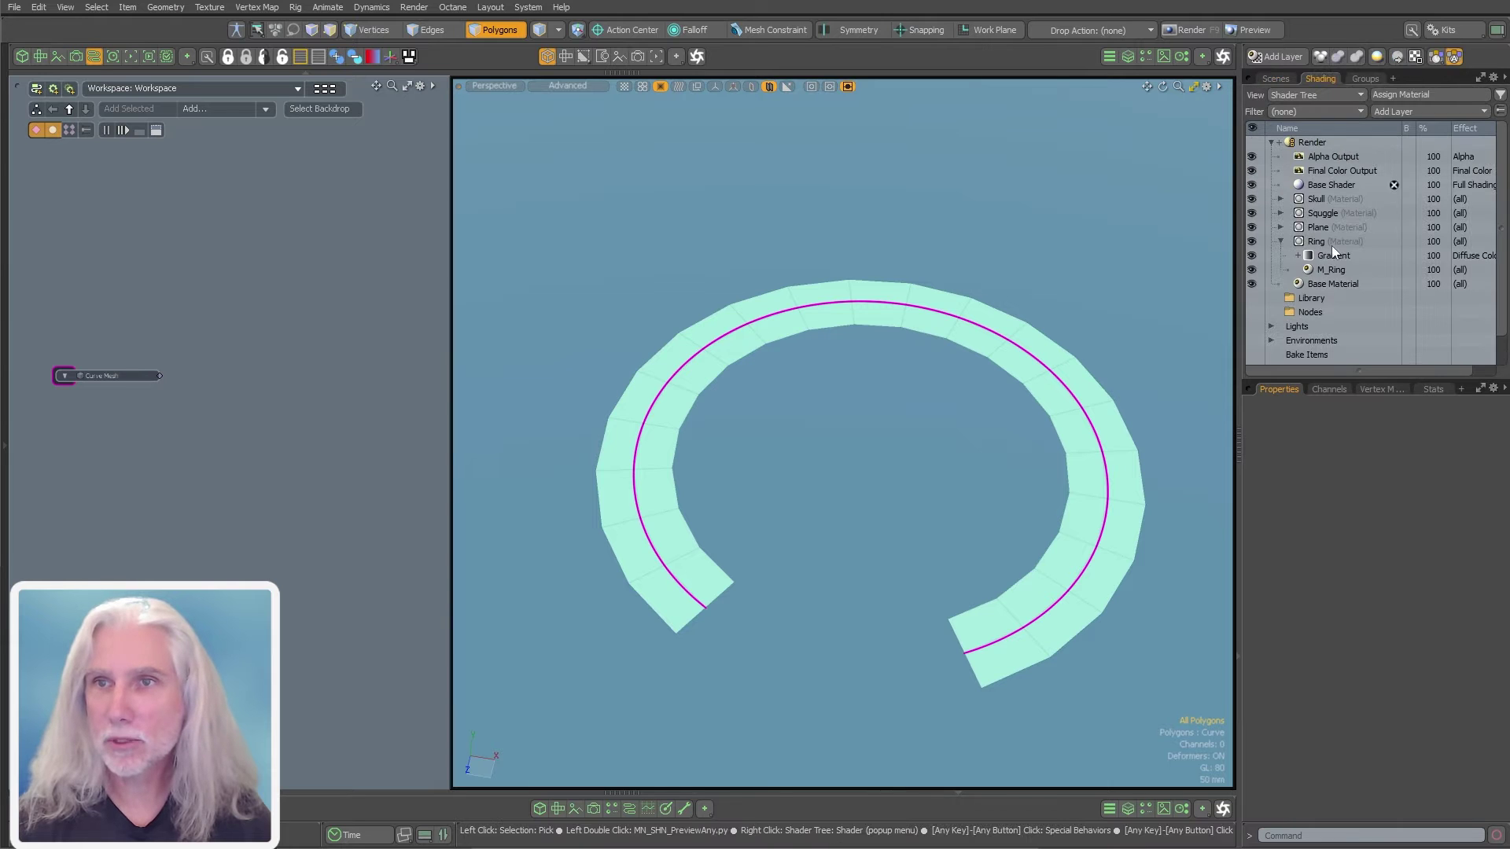
drag(1305, 263, 276, 386)
click(263, 379)
scroll(262, 379, up, 2)
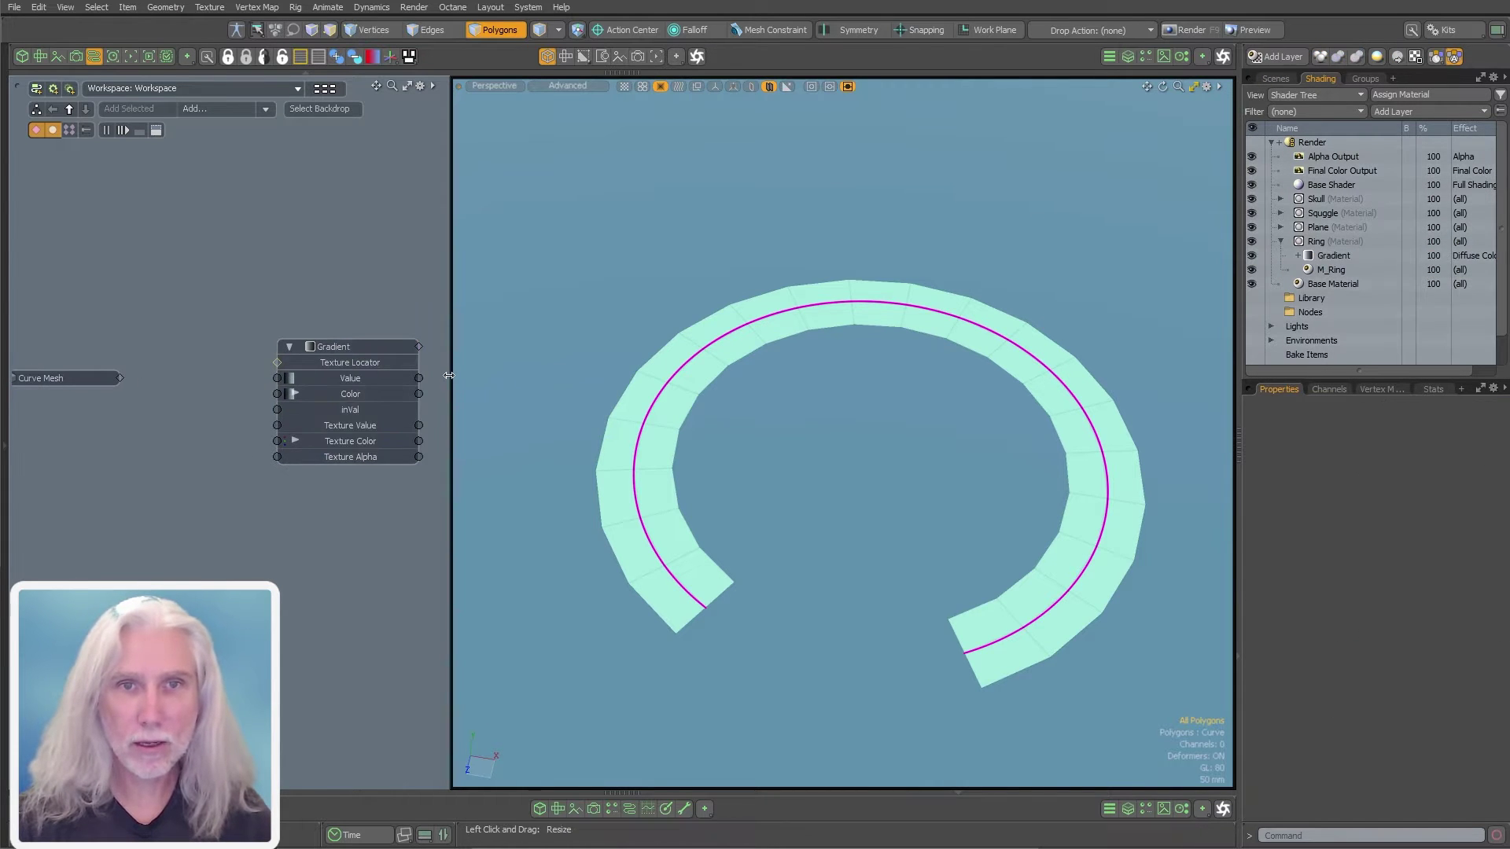
drag(452, 375, 695, 394)
alt+shift+drag(453, 410, 467, 391)
scroll(344, 330, up, 1)
alt+shift+drag(343, 331, 387, 331)
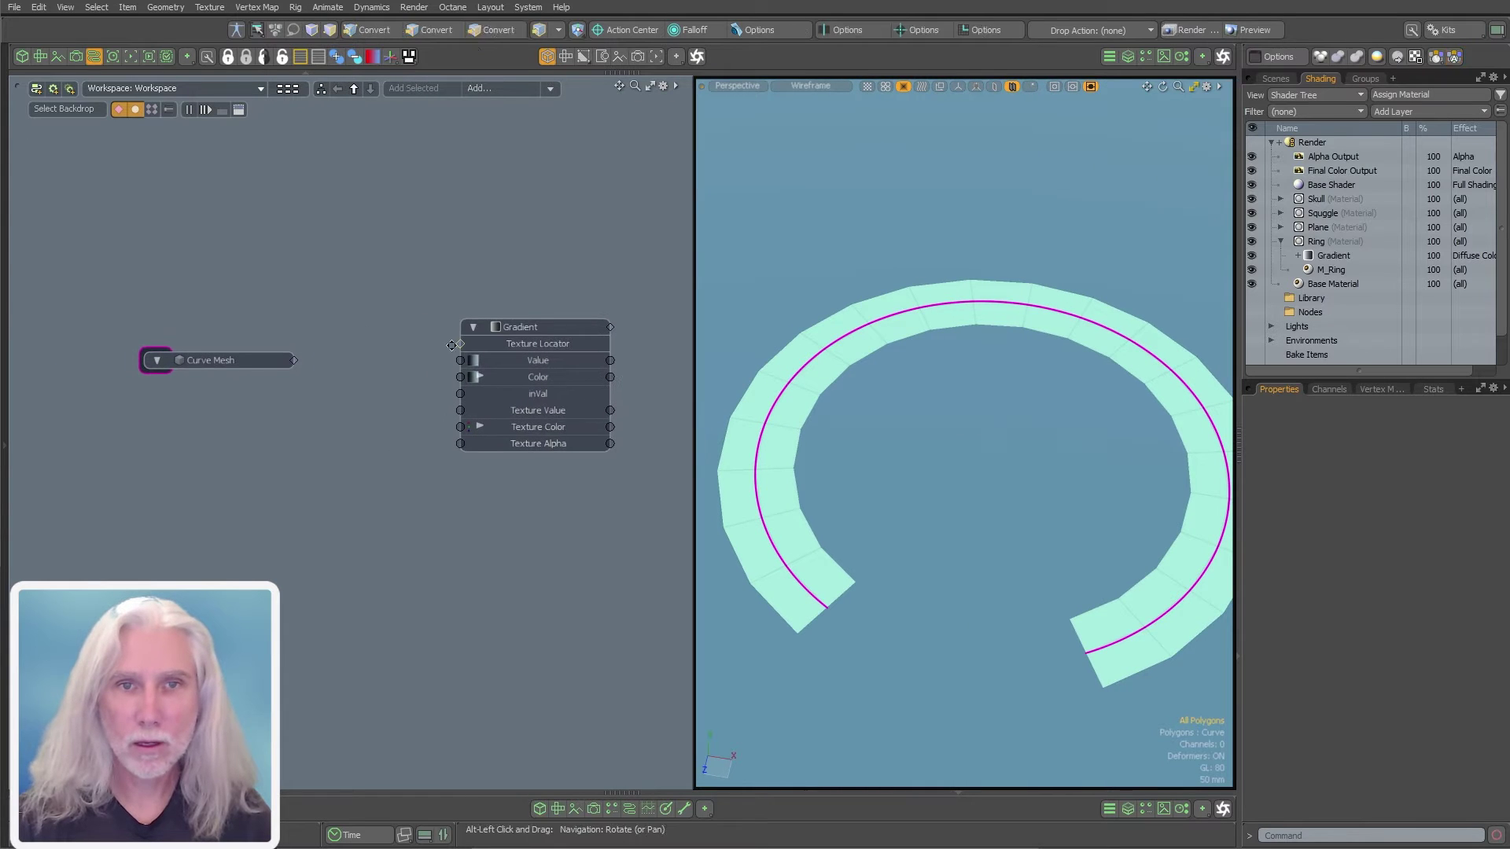
- Bring the Gradient's linked texture locator into the schematic and arrange it beside the Gradient, with Curve Mesh below
double_click(460, 343)
drag(379, 279, 291, 309)
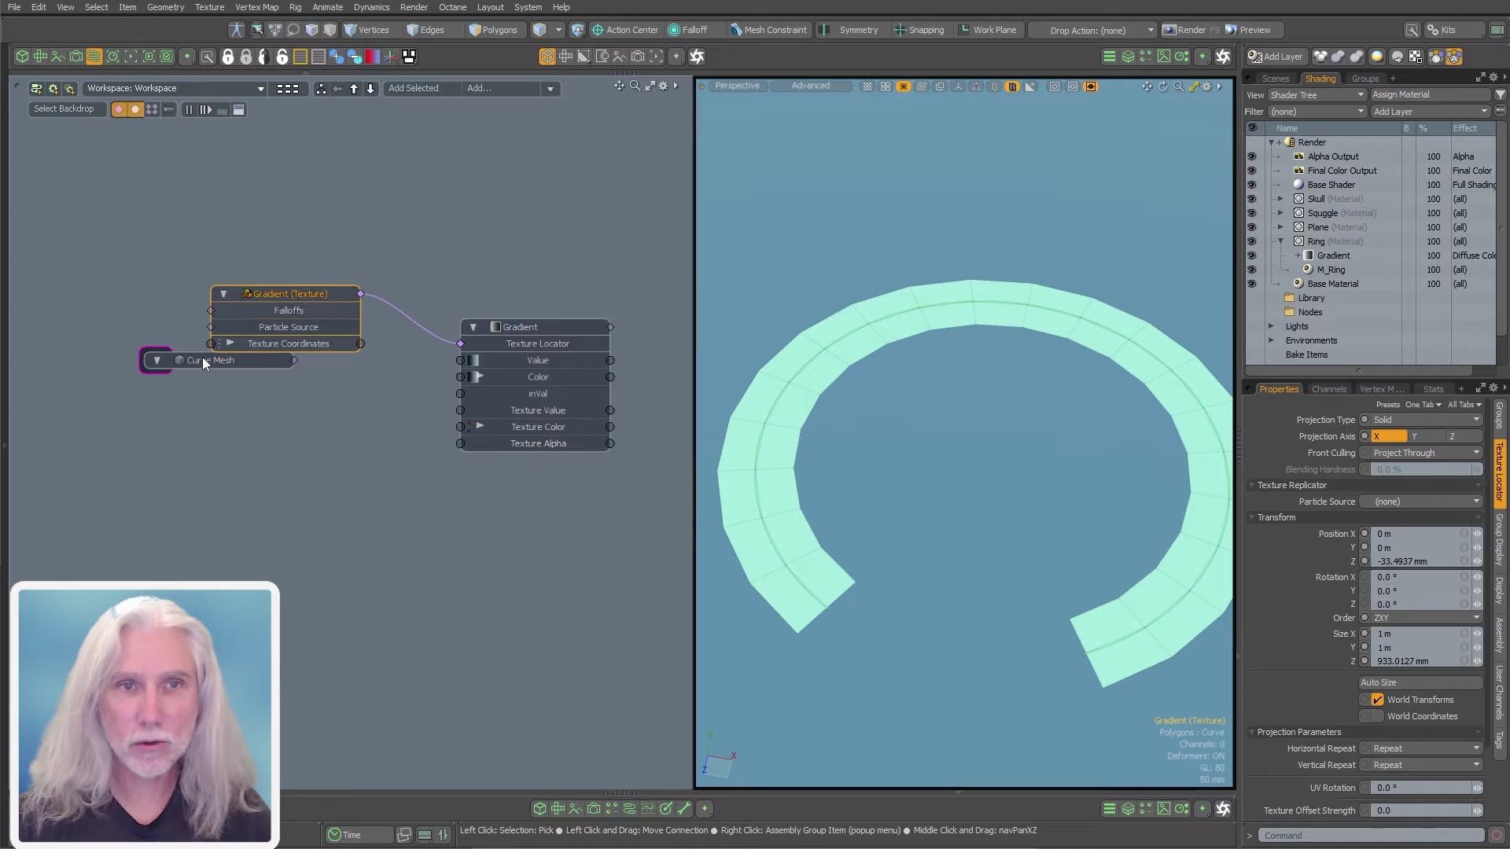
drag(207, 360, 191, 493)
drag(290, 295, 274, 328)
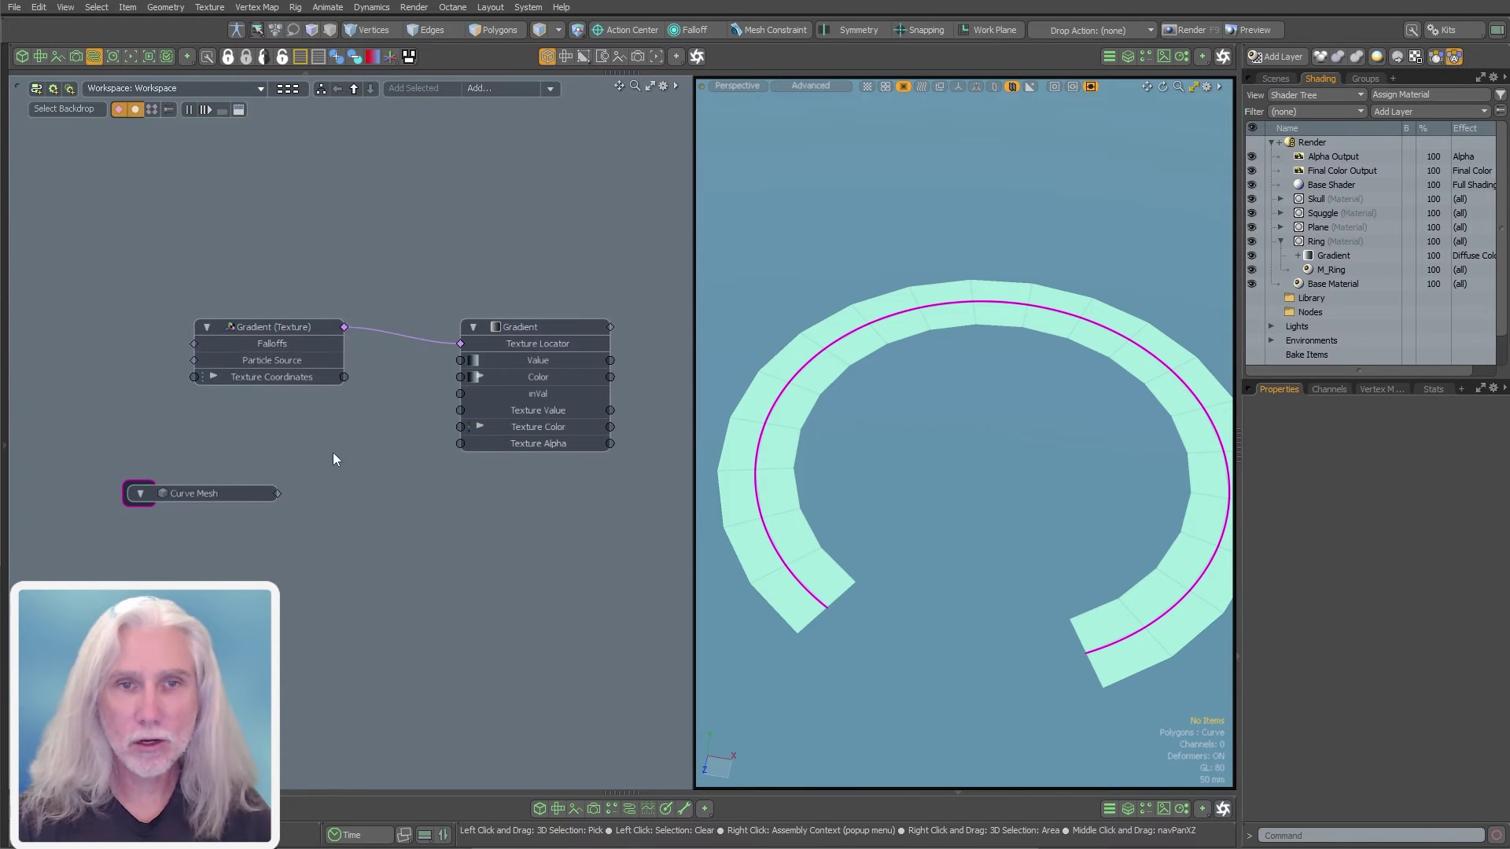
- Add a Curve Probe node to the schematic, place it below the Gradient node and view its channels
key(n)
drag(1256, 390, 324, 229)
text(c)
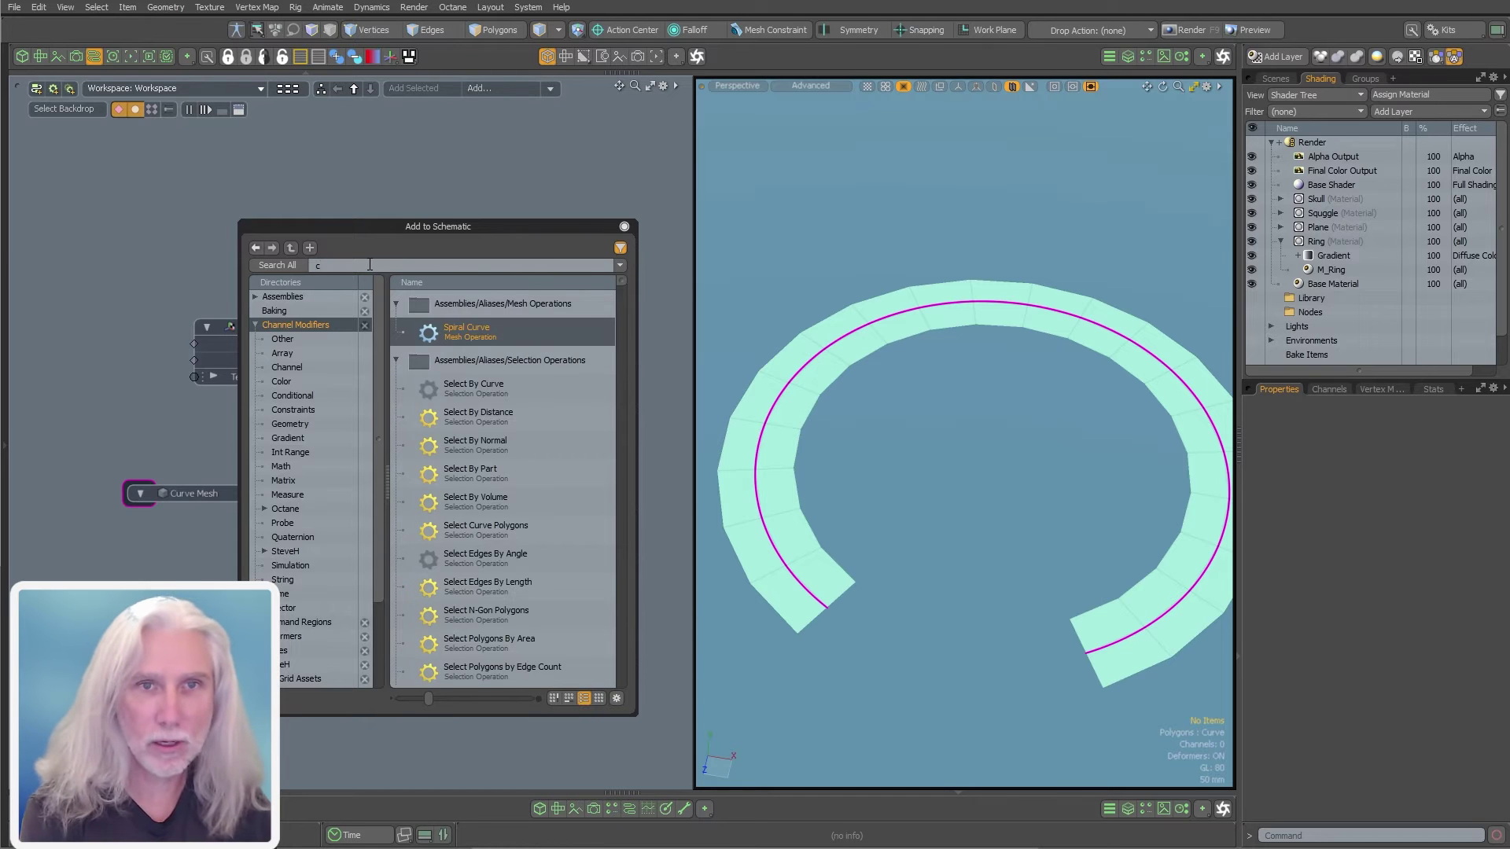
key(BackSpace)
text(probe)
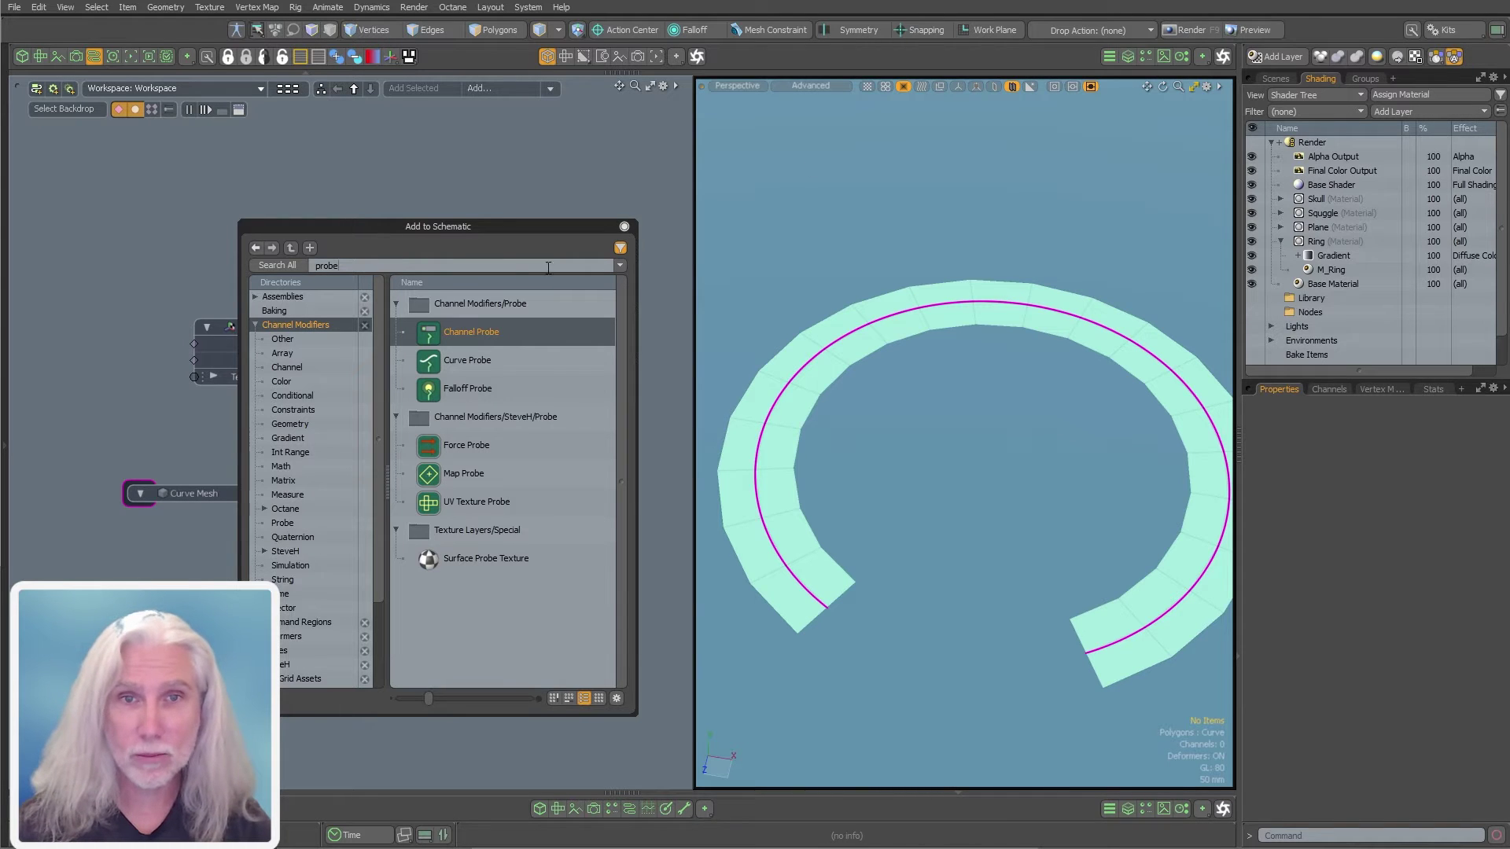
drag(502, 227, 563, 216)
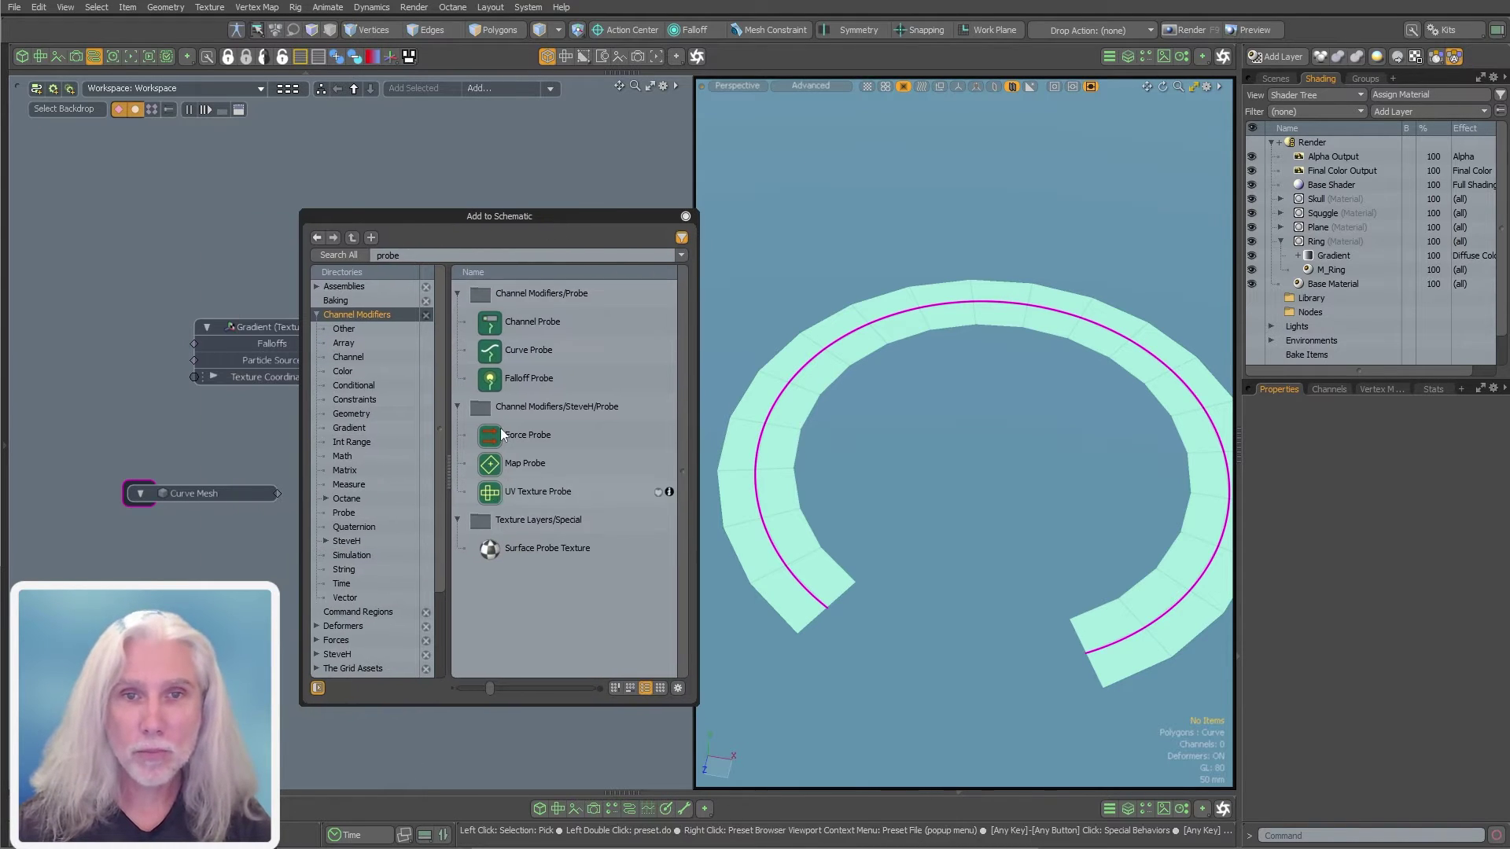
double_click(522, 349)
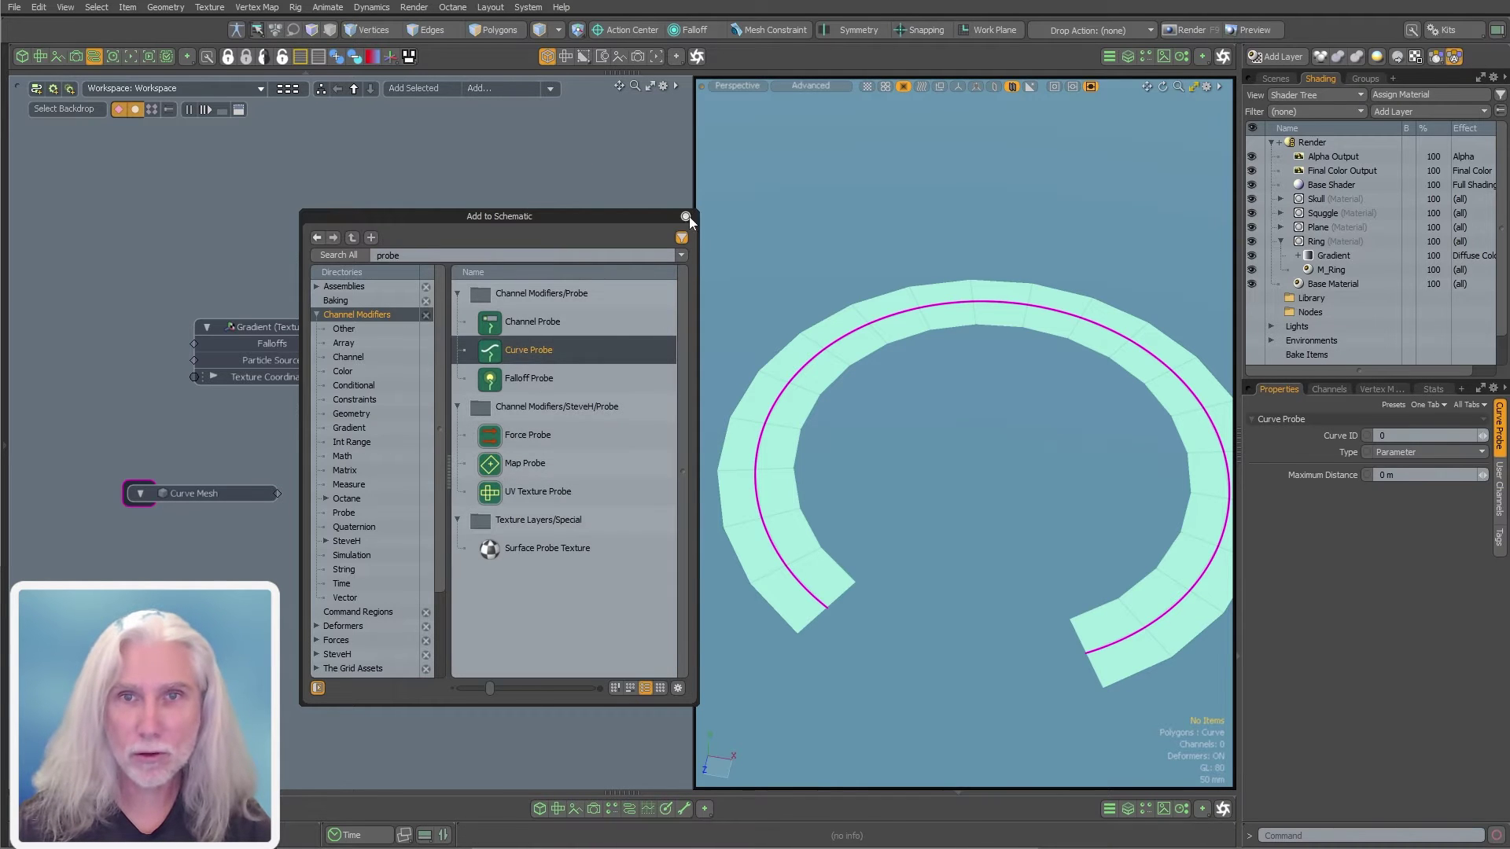
click(685, 217)
drag(478, 390, 494, 508)
click(1329, 389)
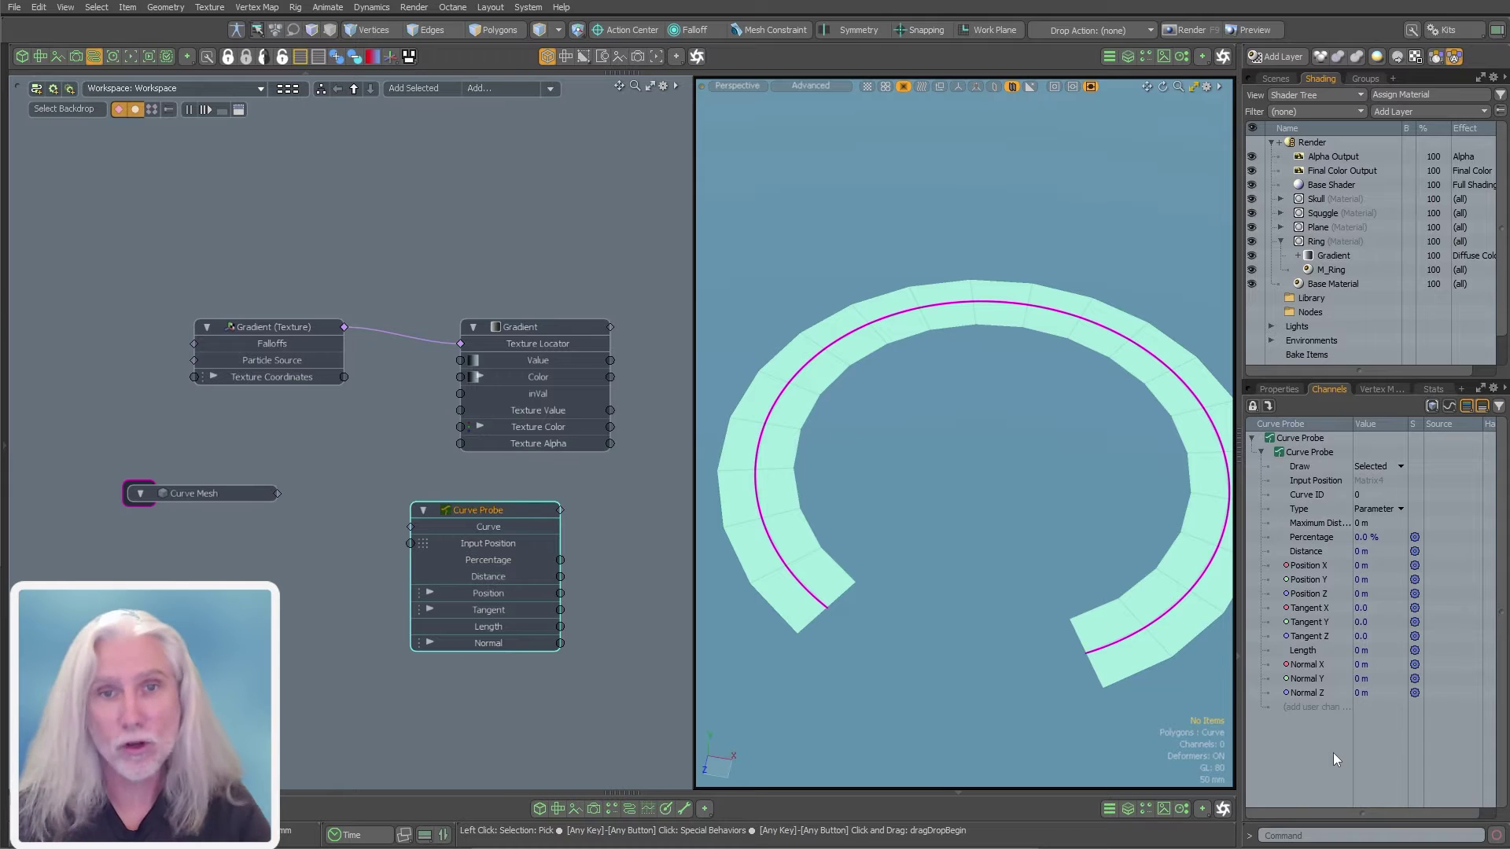
click(185, 555)
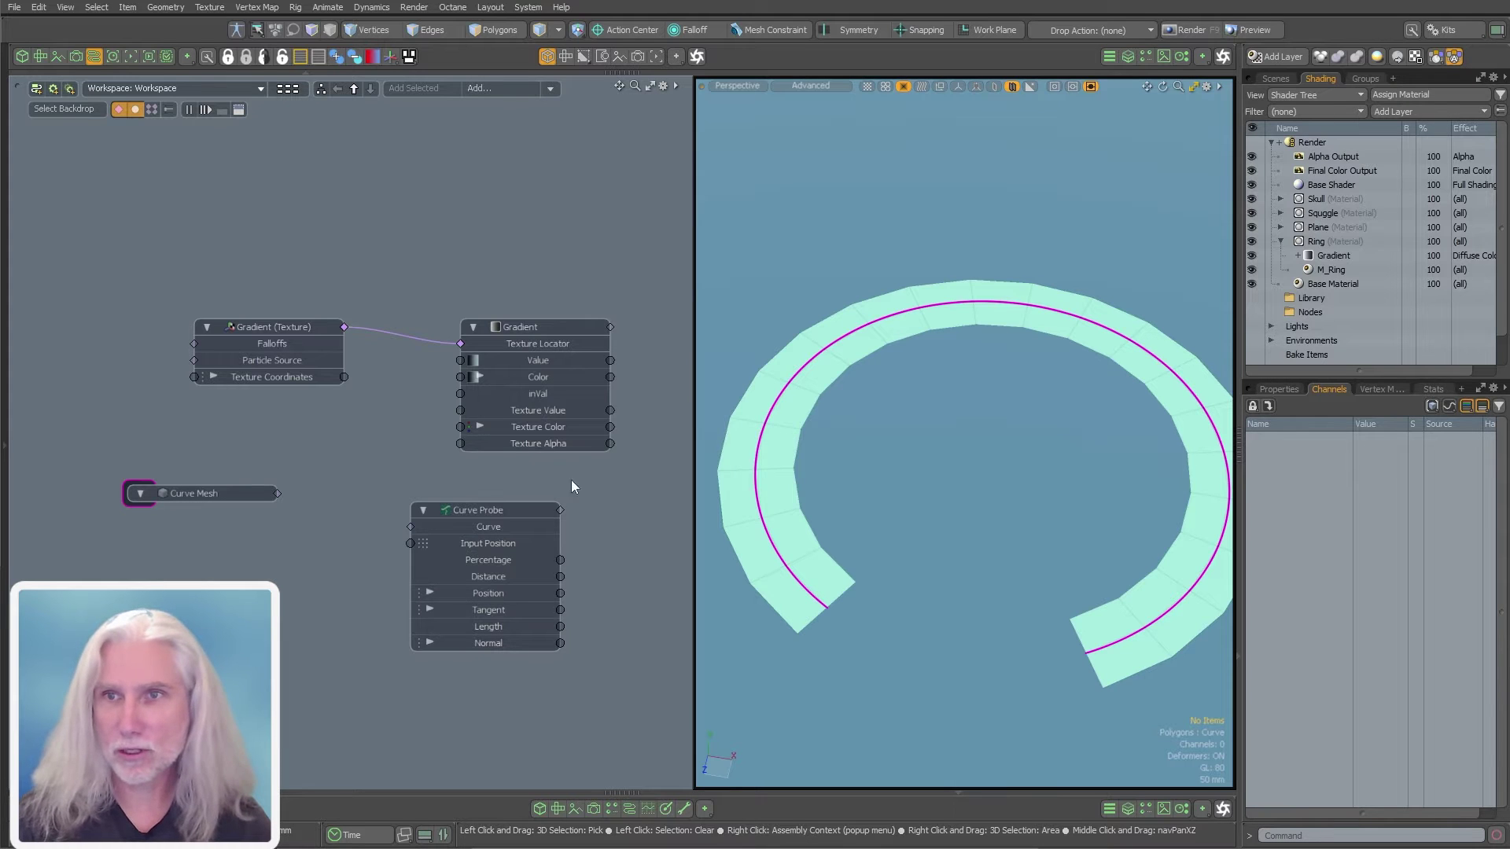
- Add a Locator item to the scene and hide the Ring Mesh
click(1276, 79)
click(1287, 389)
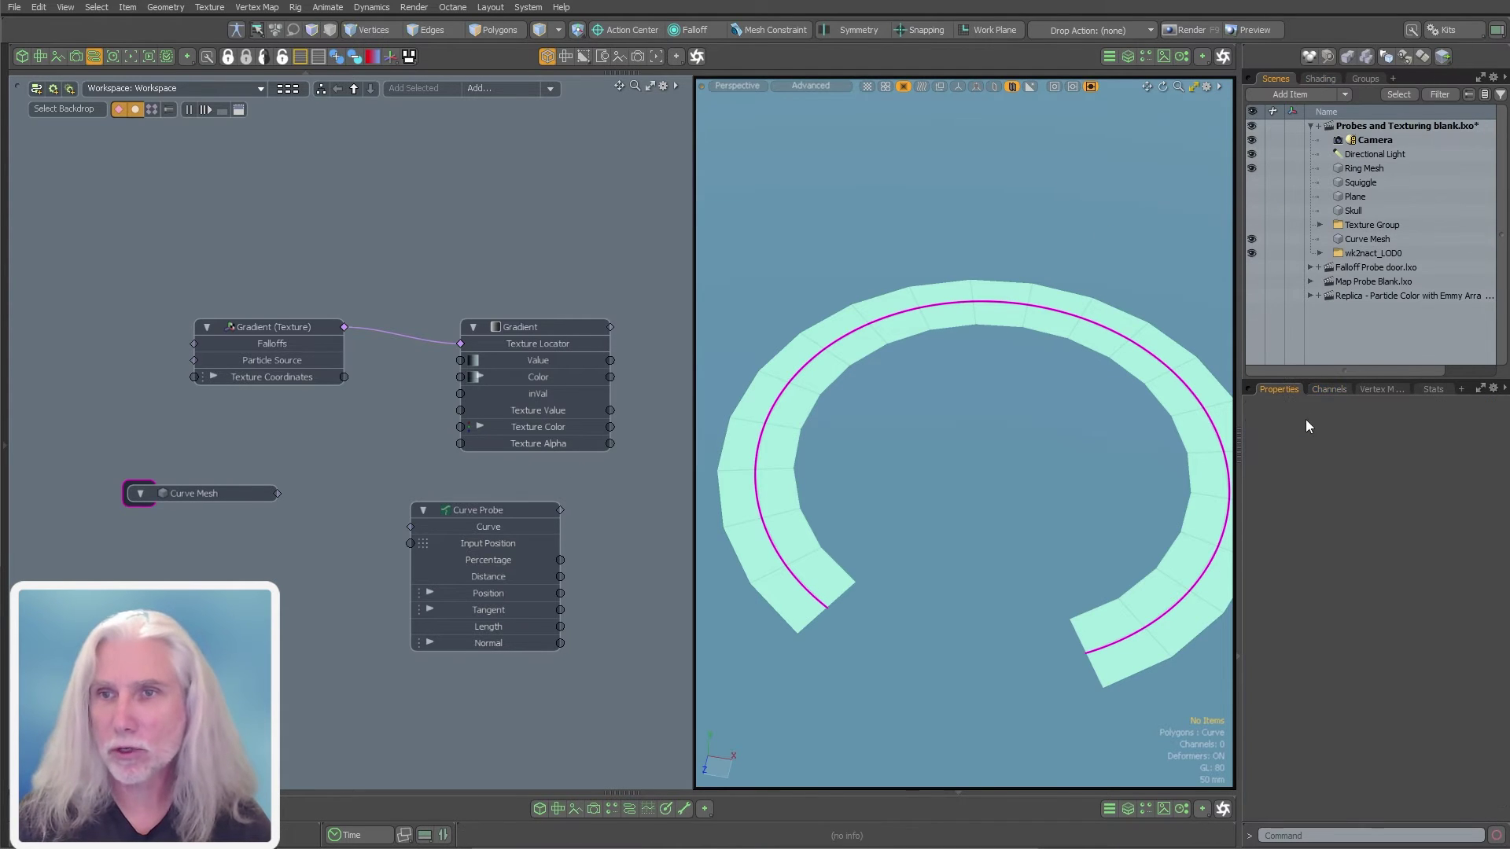
key(shift+n)
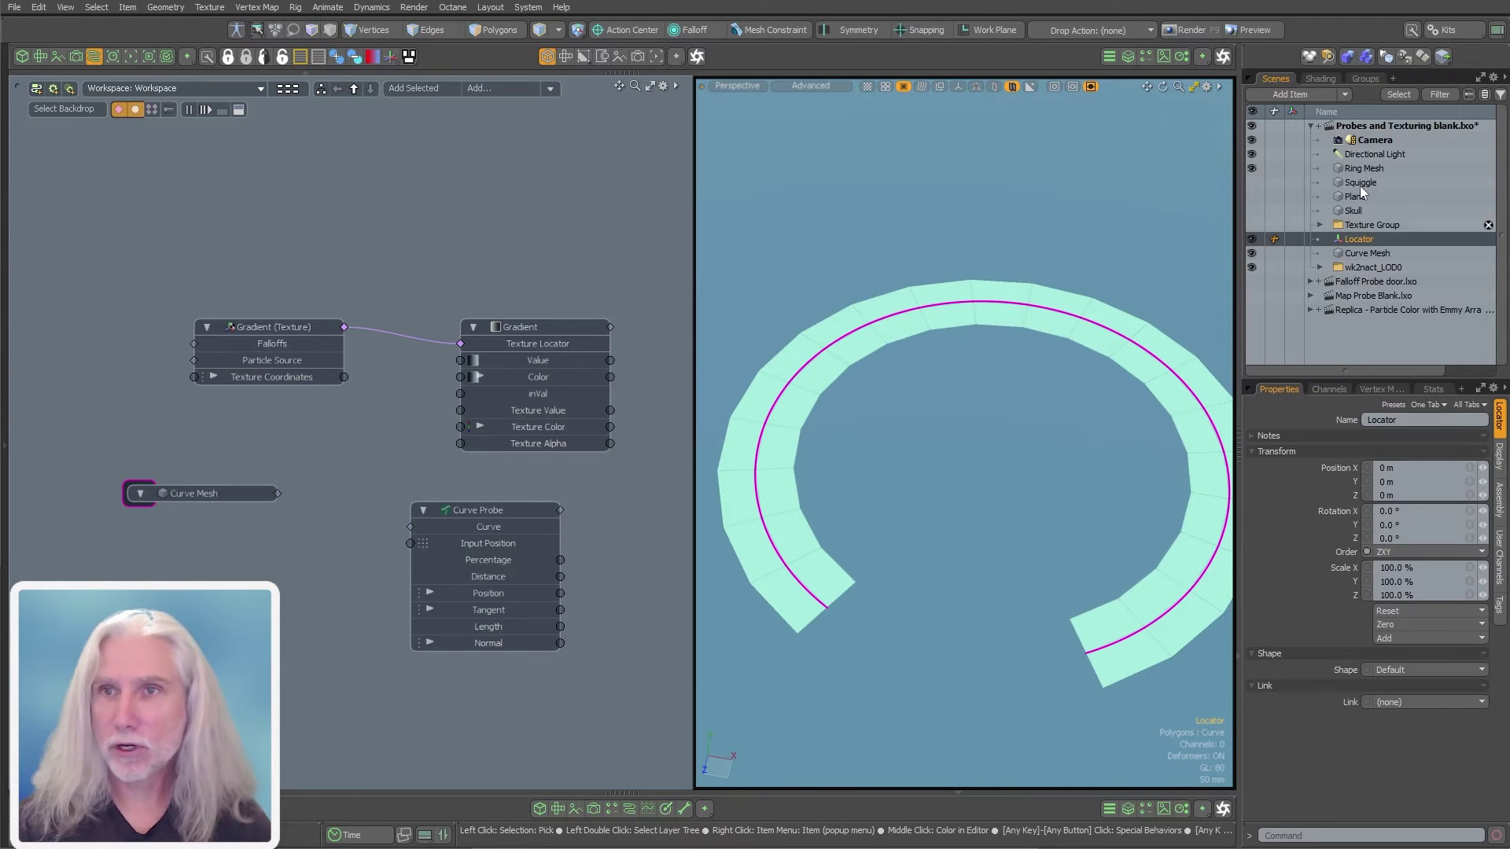
click(1251, 168)
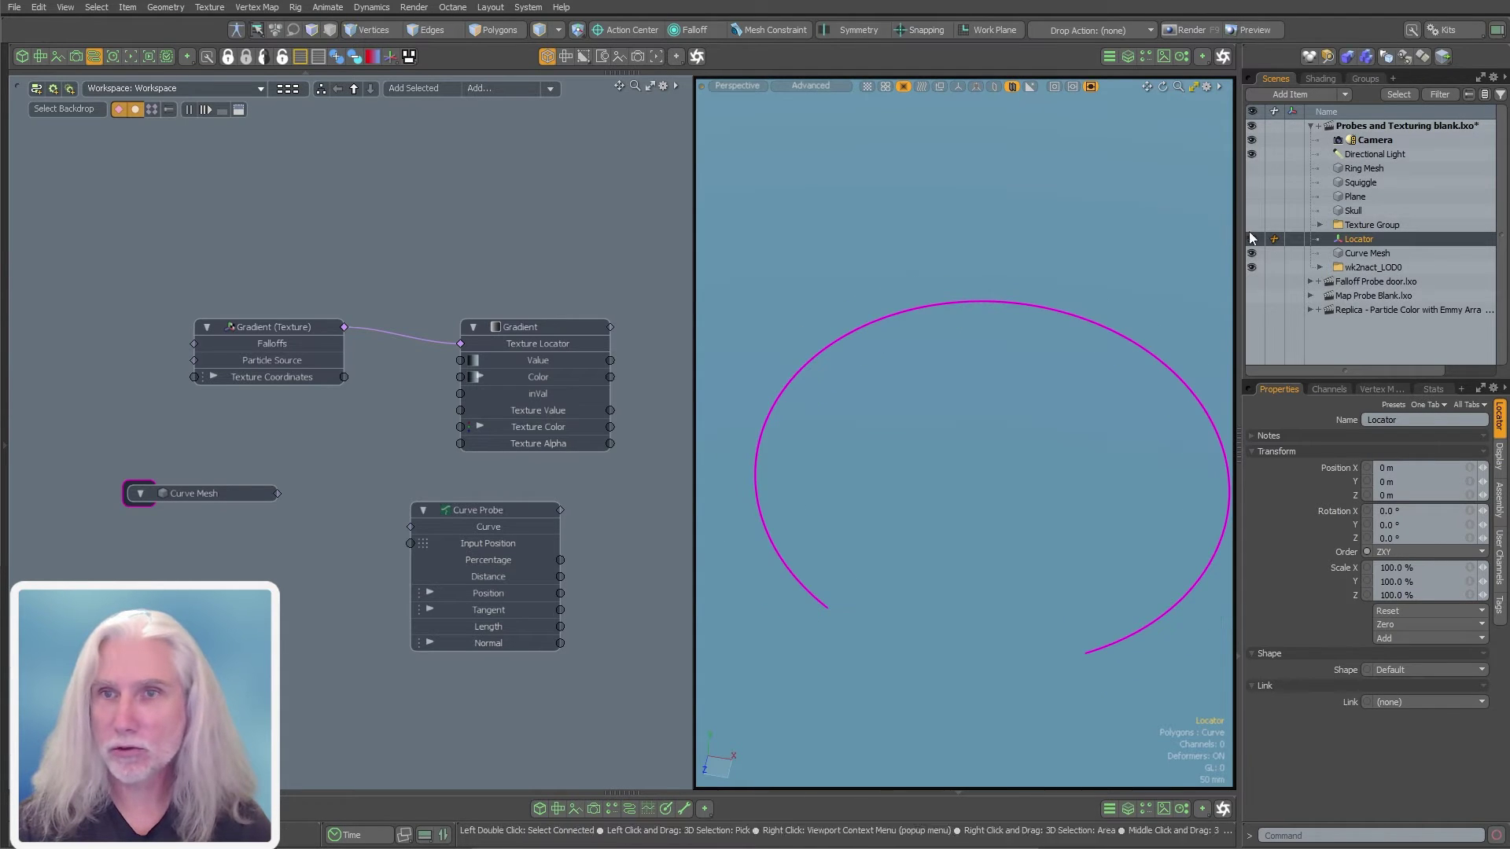
- Display the locator and the curve's vertices in the 3D view
ctrl+alt+drag(1162, 452, 1081, 483)
key(ctrl+3)
click(997, 440)
alt+drag(977, 401, 964, 434)
key(ctrl+3)
click(1050, 590)
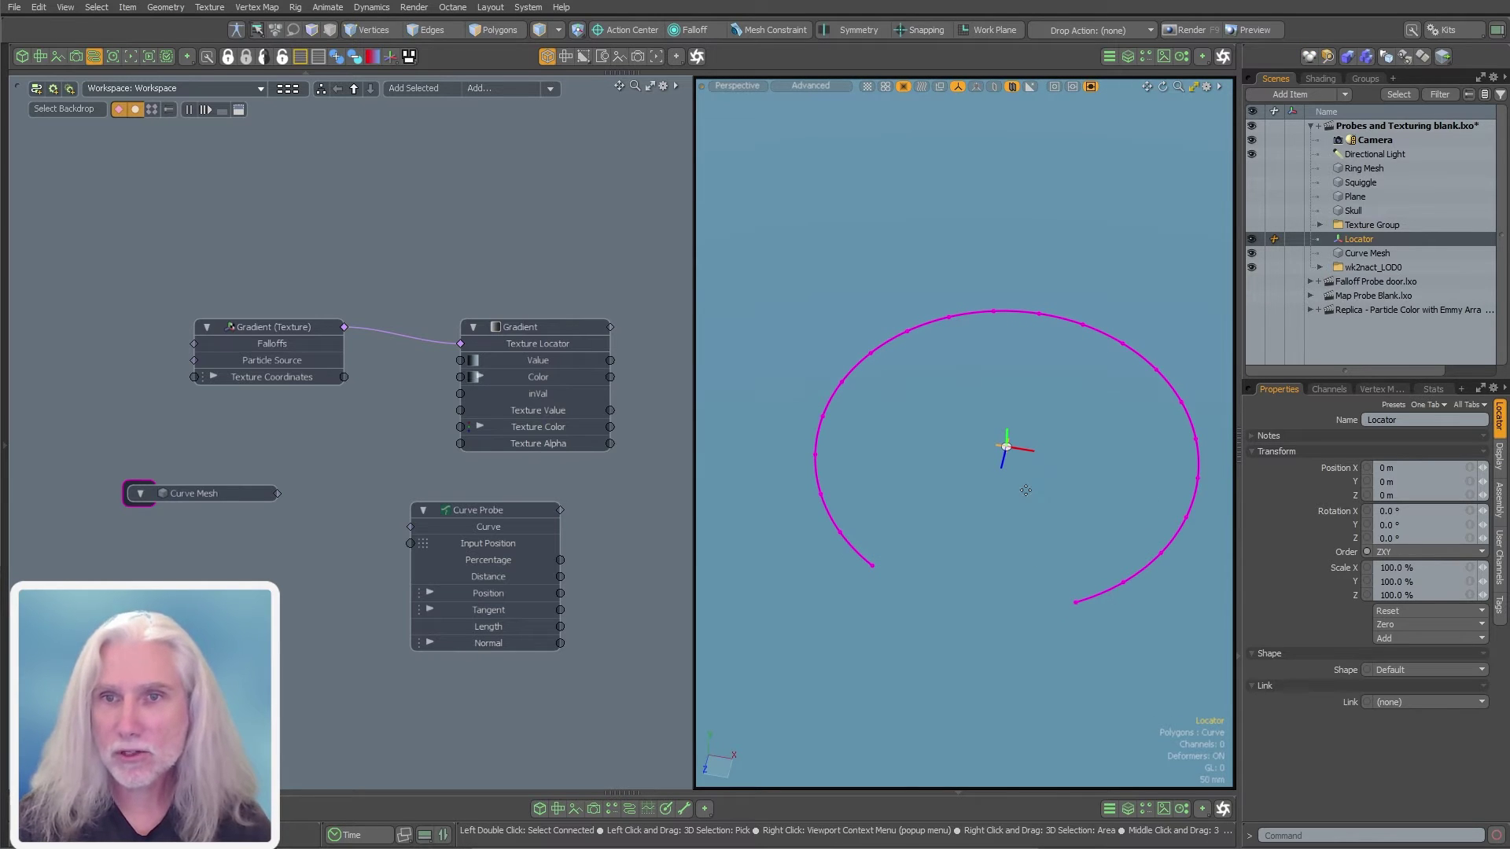
- Move the locator with vertex snapping onto a curve vertex at about -305 mm in X and Z
key(y)
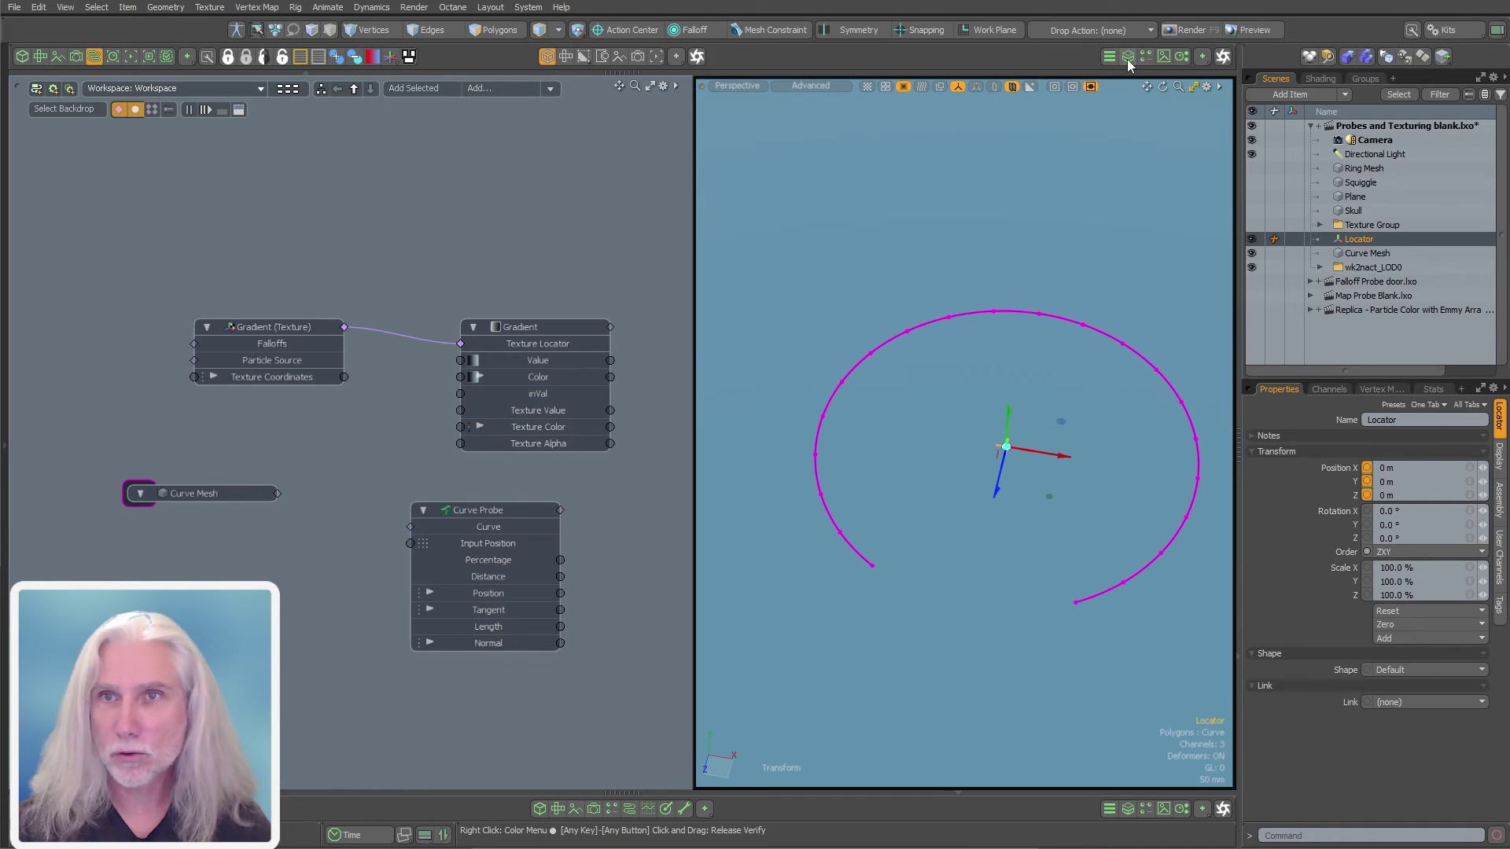
key(x)
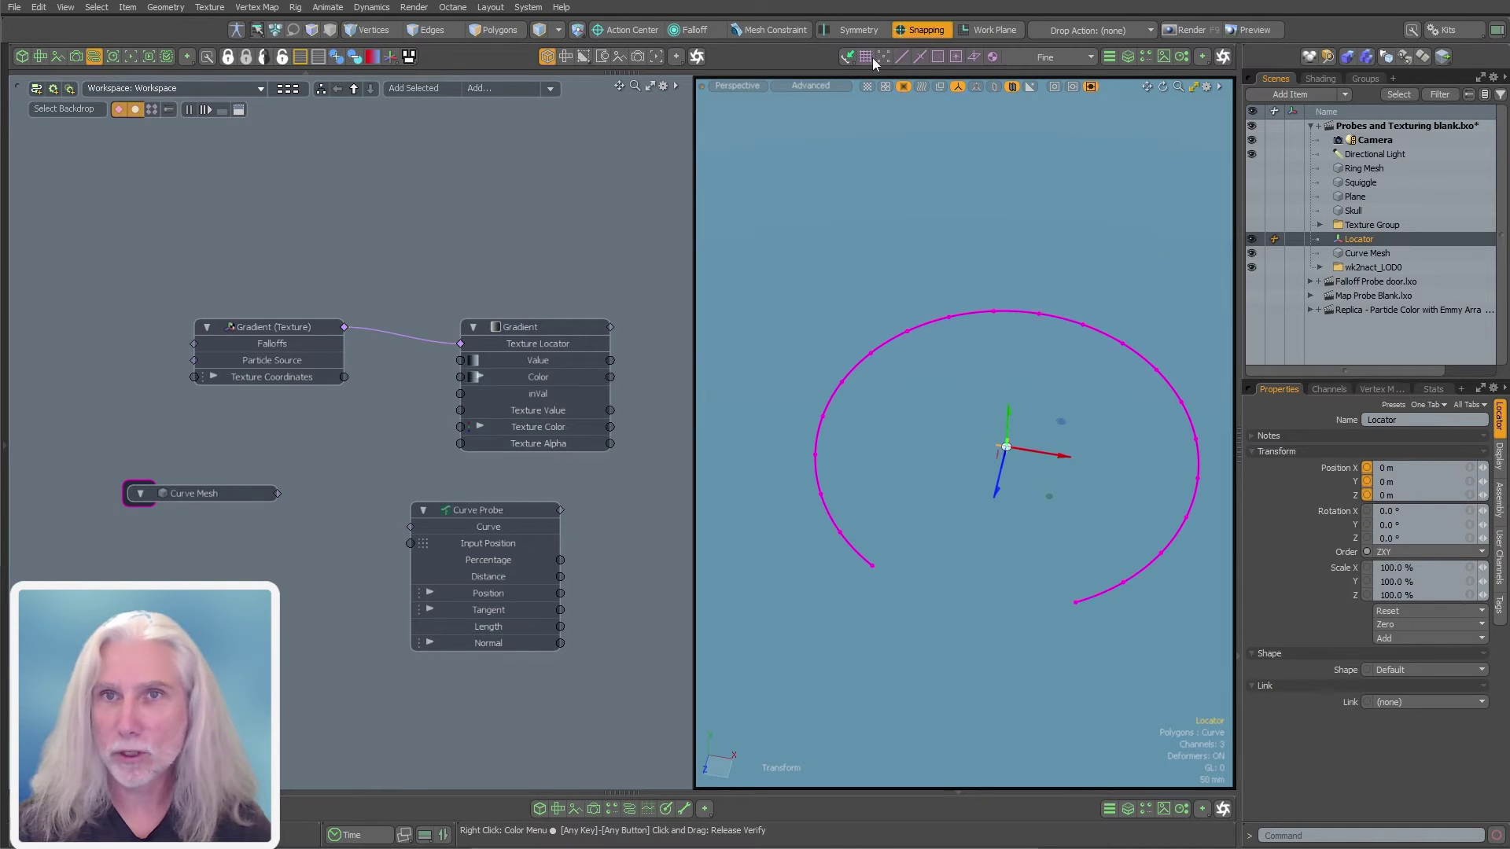
drag(1006, 447, 907, 330)
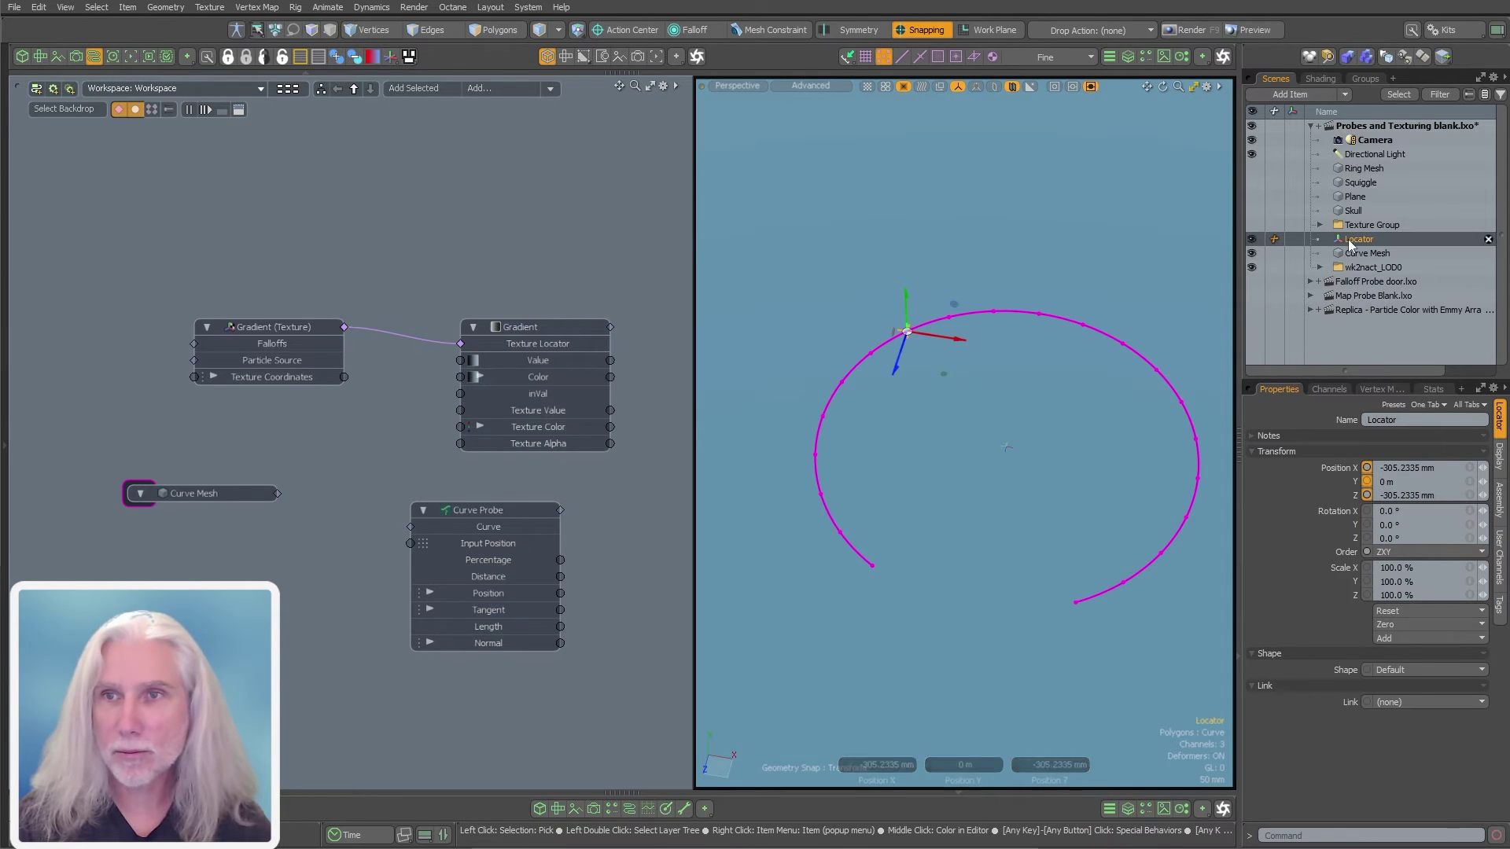
- Add the Locator to the schematic and link Curve Mesh to the Curve Probe's Curve input
drag(1358, 239, 167, 557)
click(341, 454)
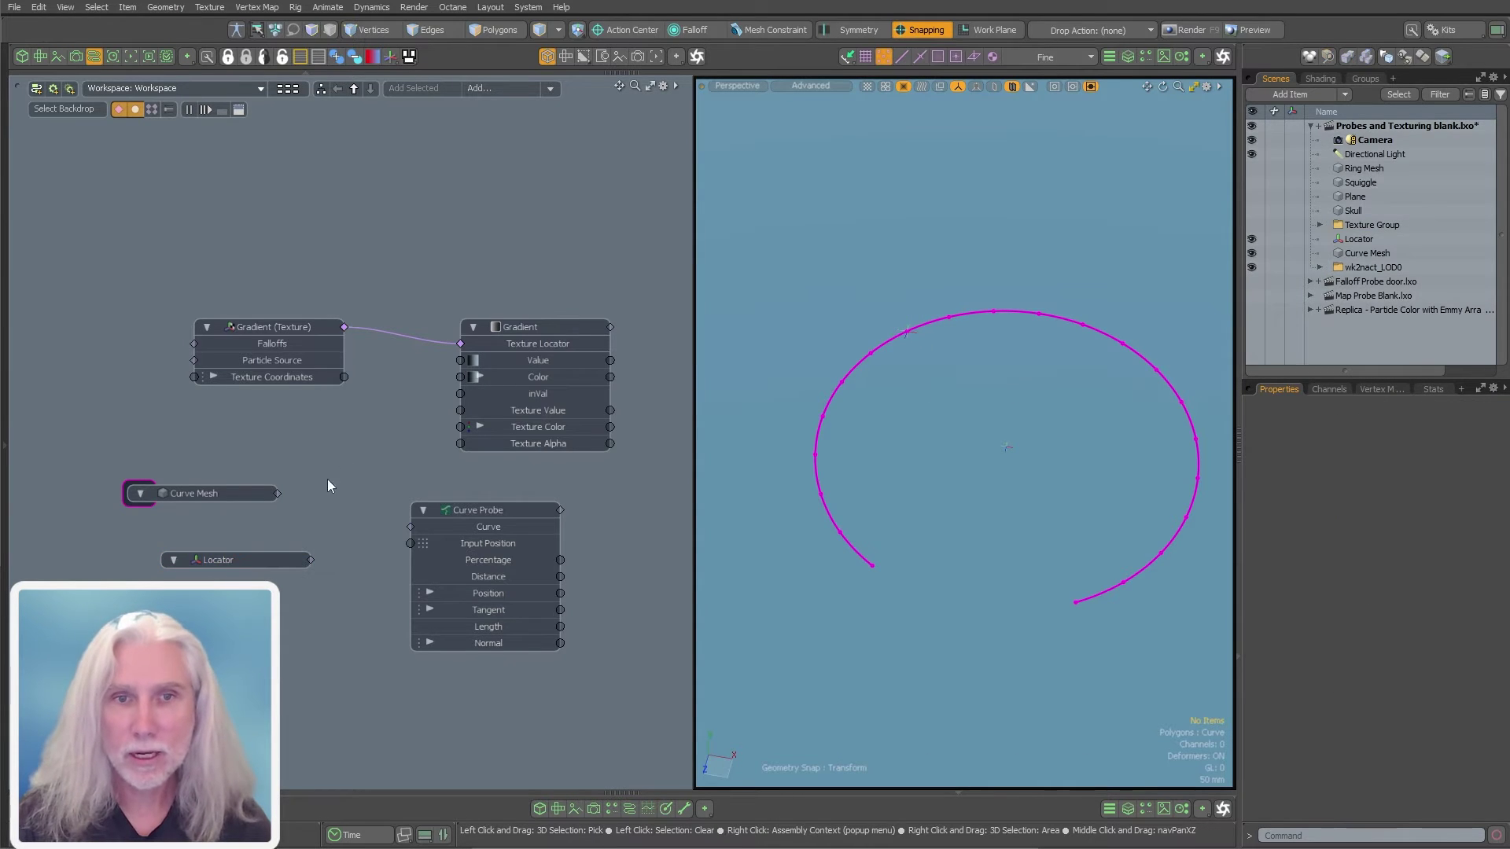
drag(267, 495, 319, 513)
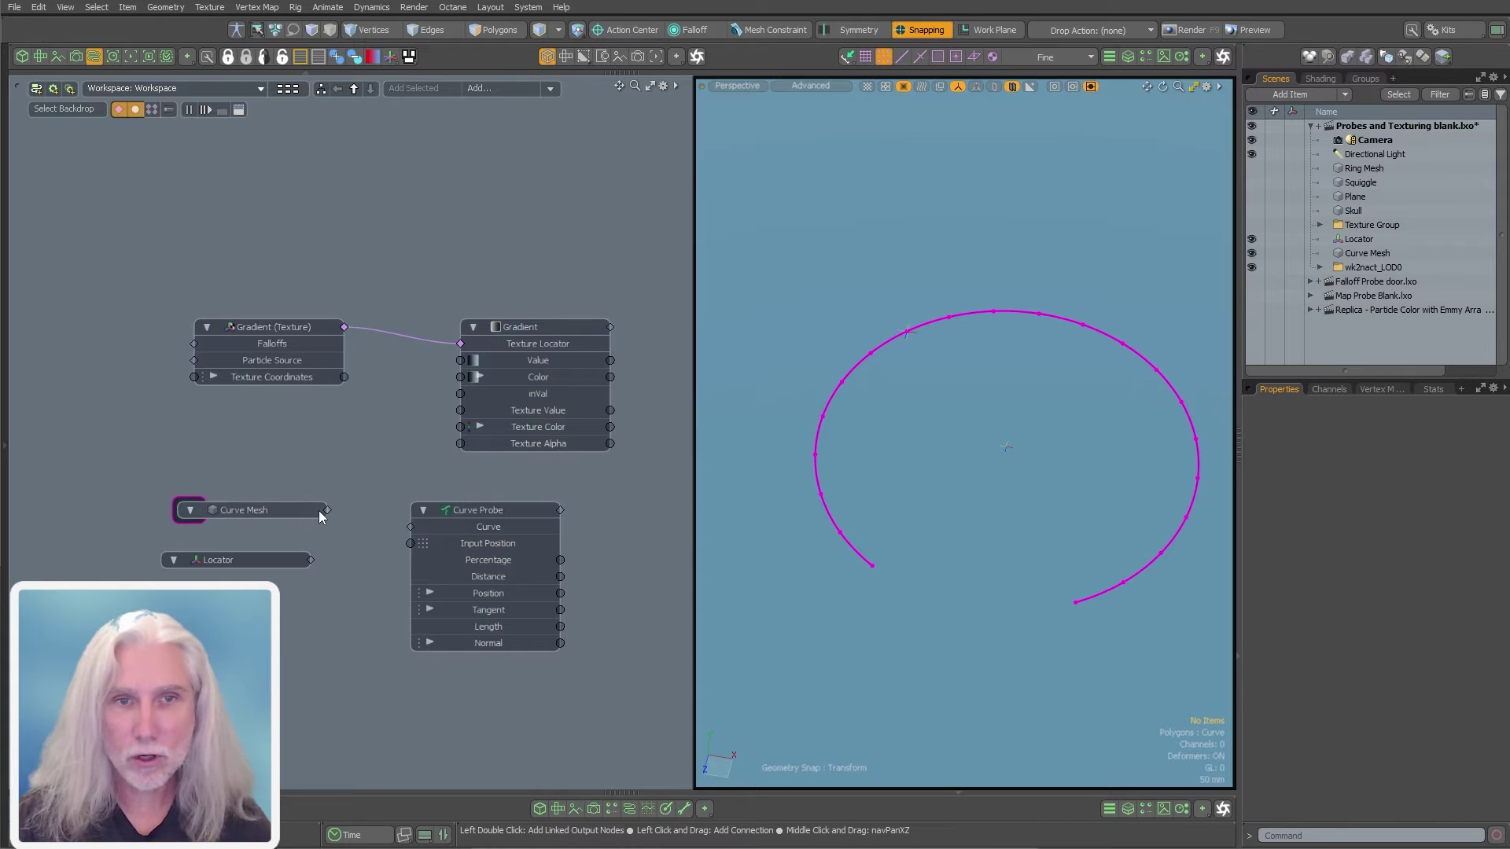
drag(408, 537, 425, 537)
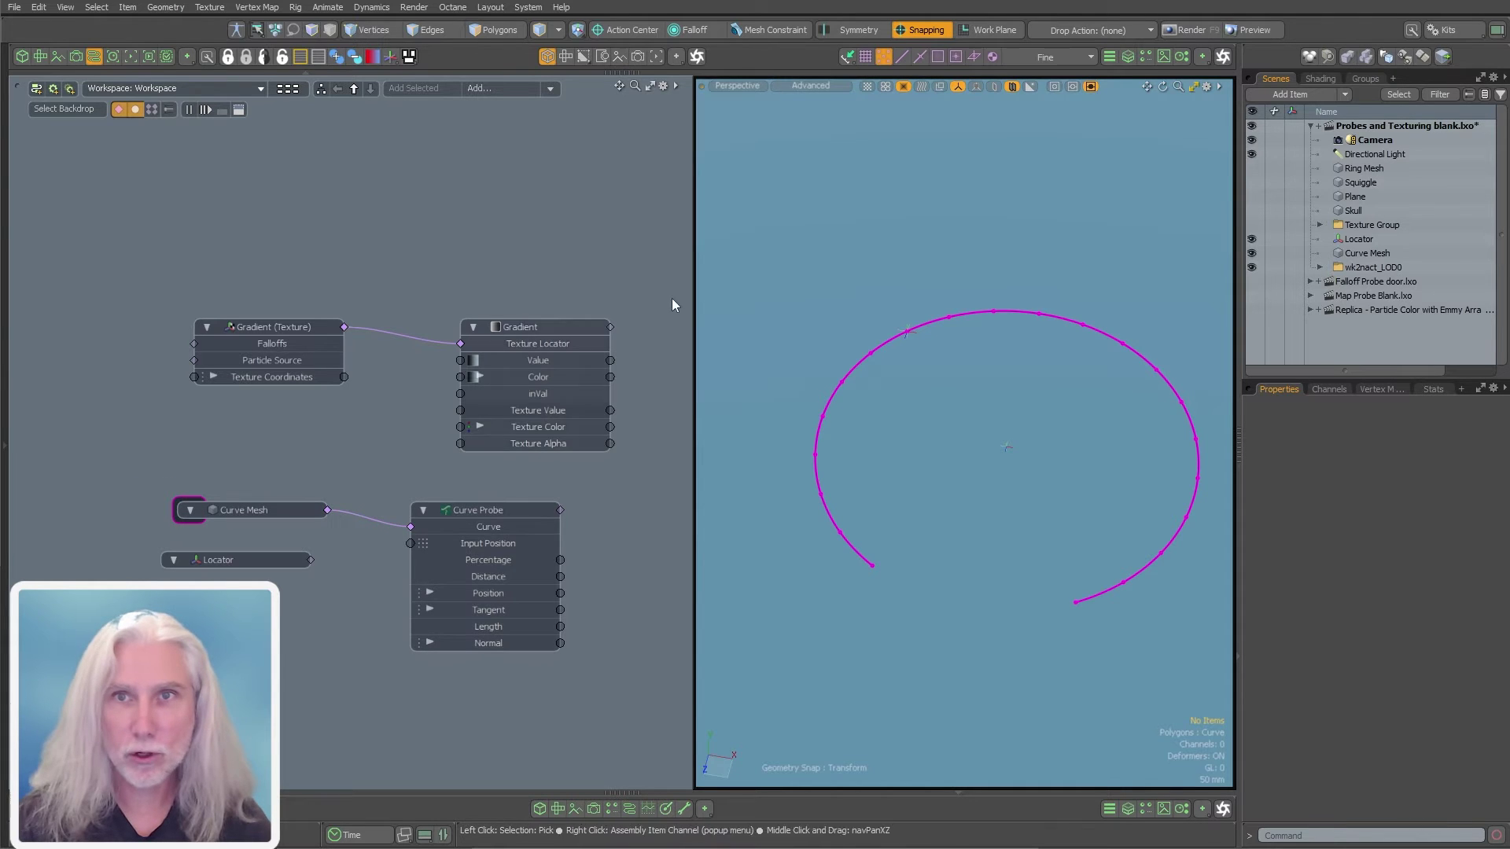
- Turn off snapping and try to link the Locator item directly to the Curve Probe's Input Position
click(919, 29)
drag(311, 560, 408, 573)
scroll(411, 560, up, 3)
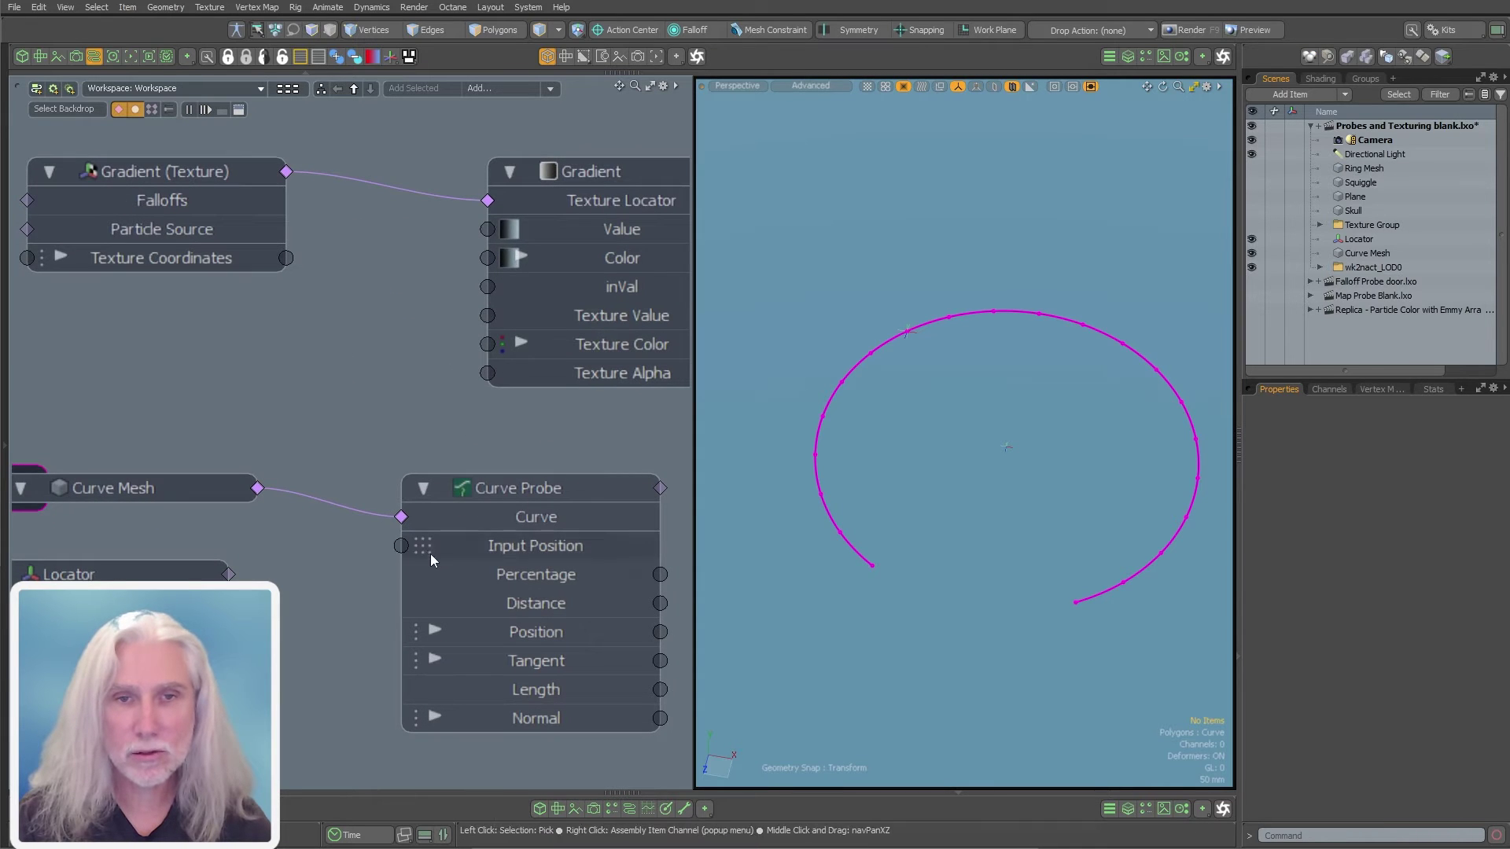
scroll(436, 553, down, 2)
drag(259, 547, 283, 547)
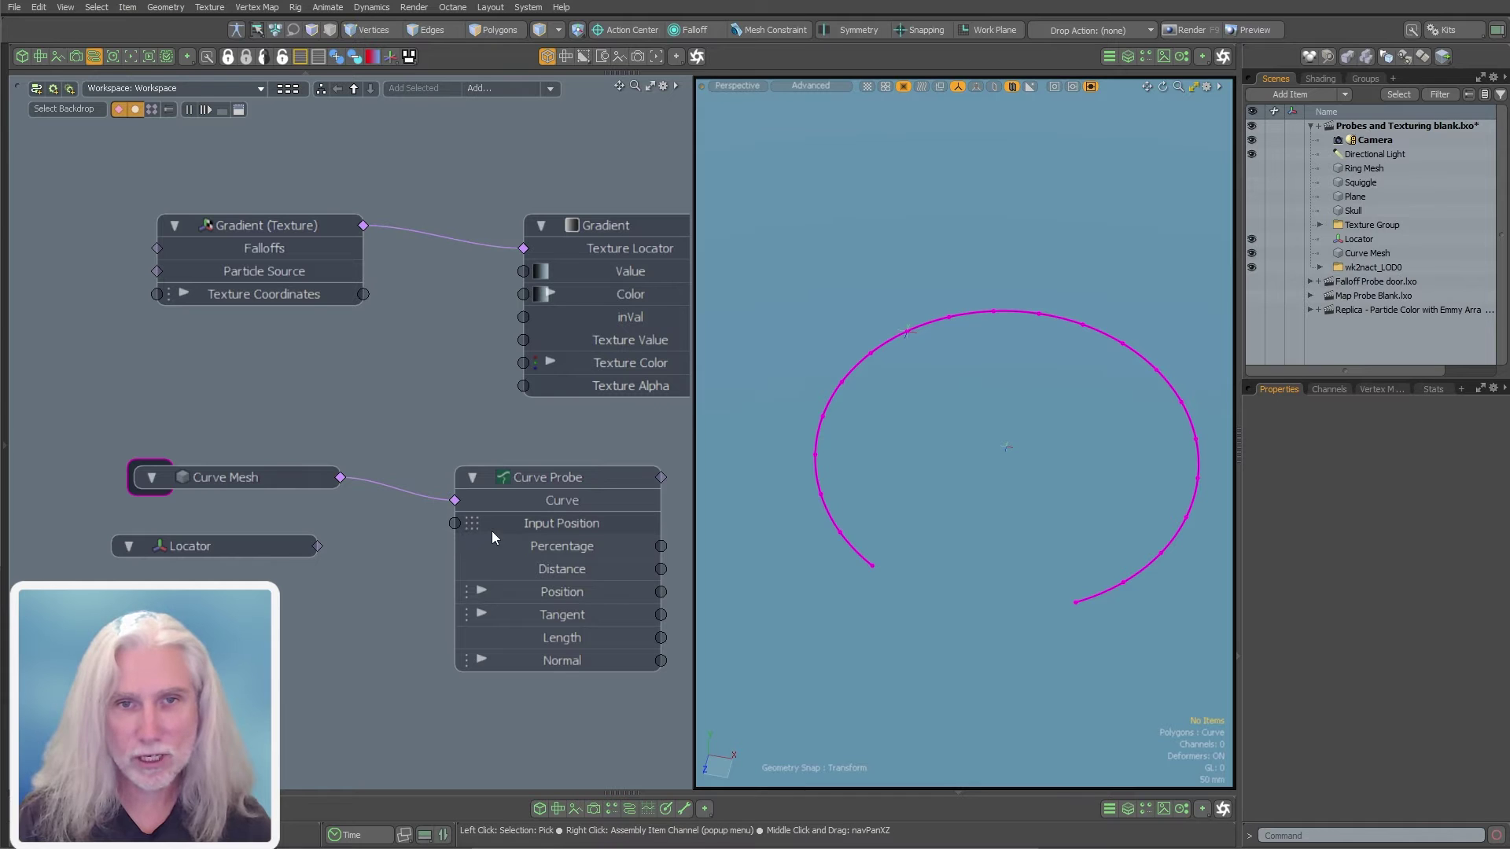
scroll(358, 566, down, 3)
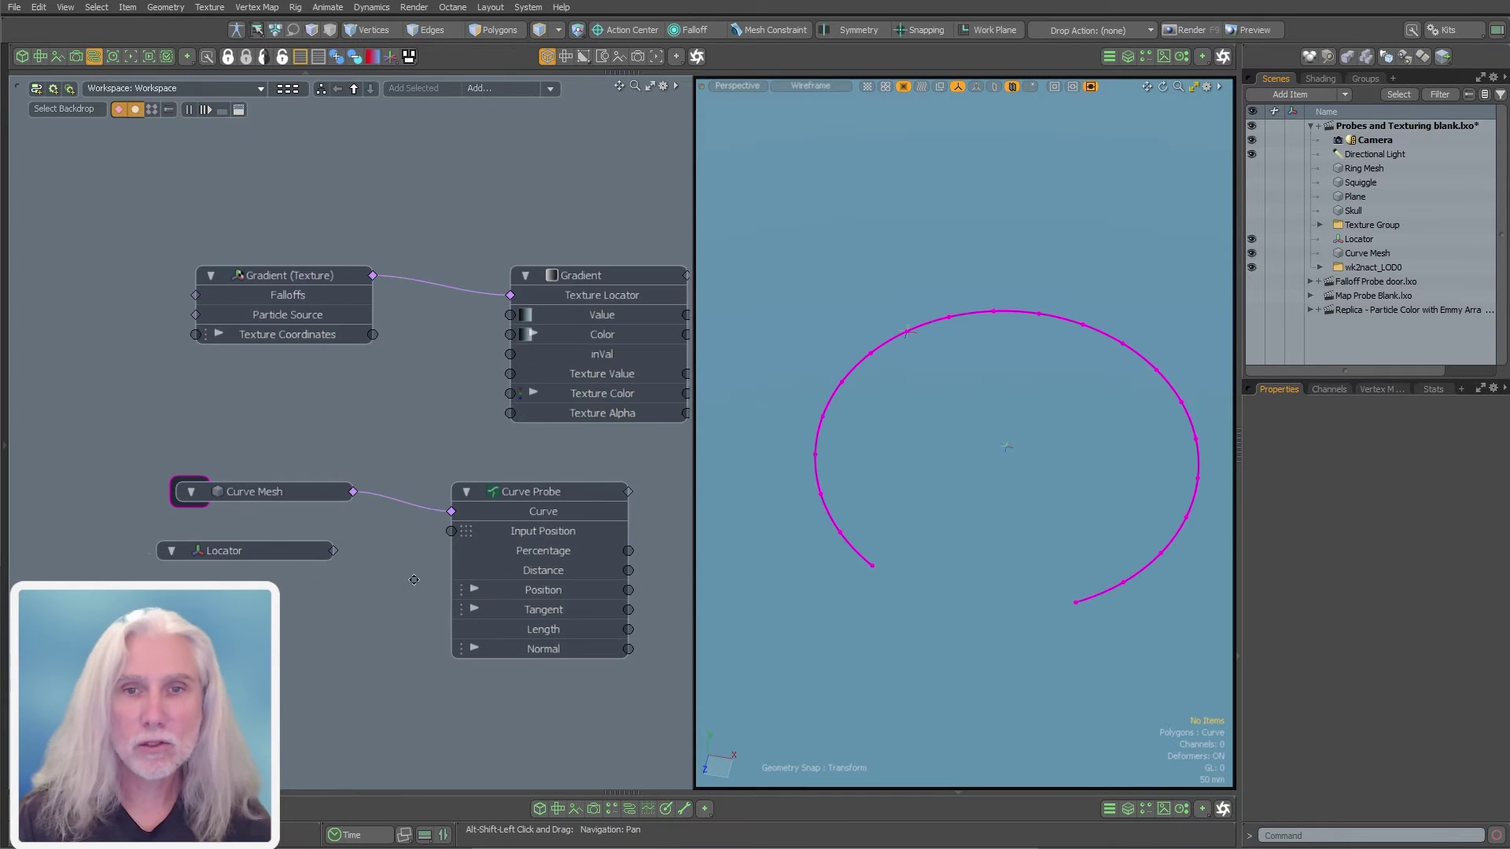
- Expose the Locator's World Position channel in the schematic and link it to the Curve Probe's Input Position
click(270, 550)
right_click(233, 544)
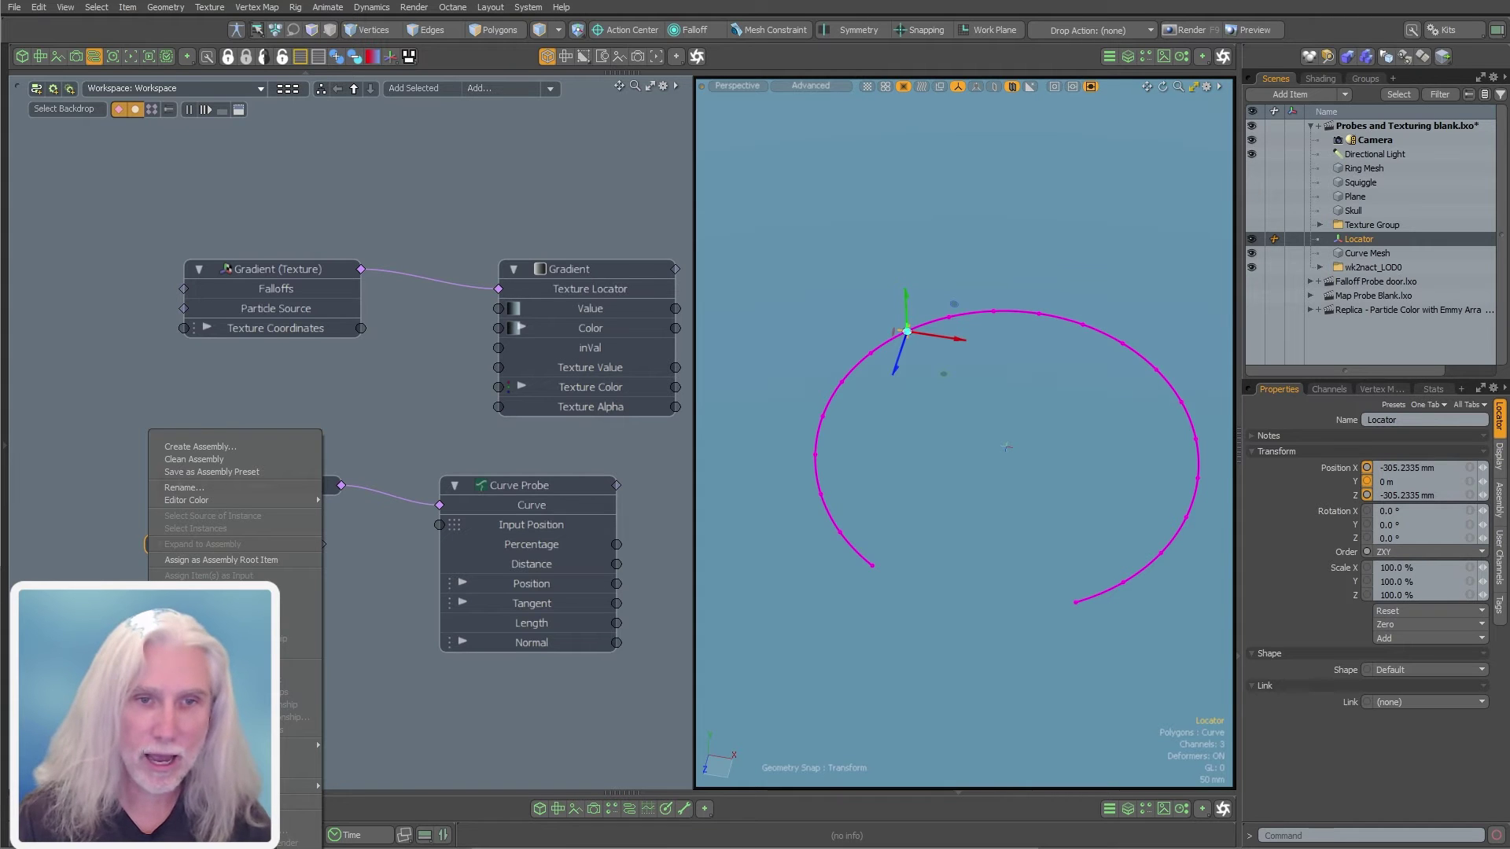
mouse_move(303, 745)
click(352, 747)
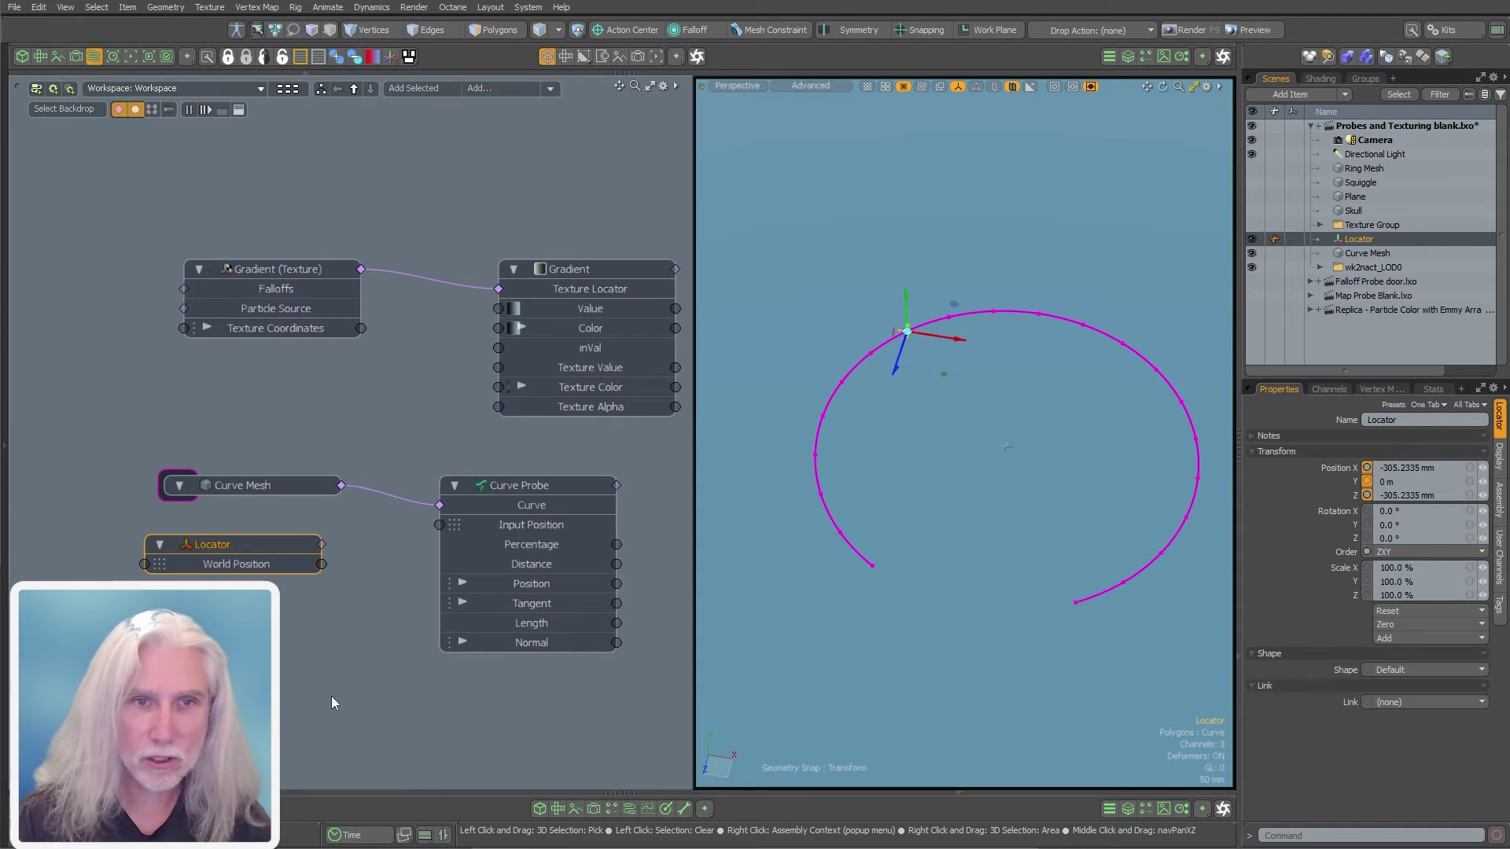
drag(321, 564, 439, 525)
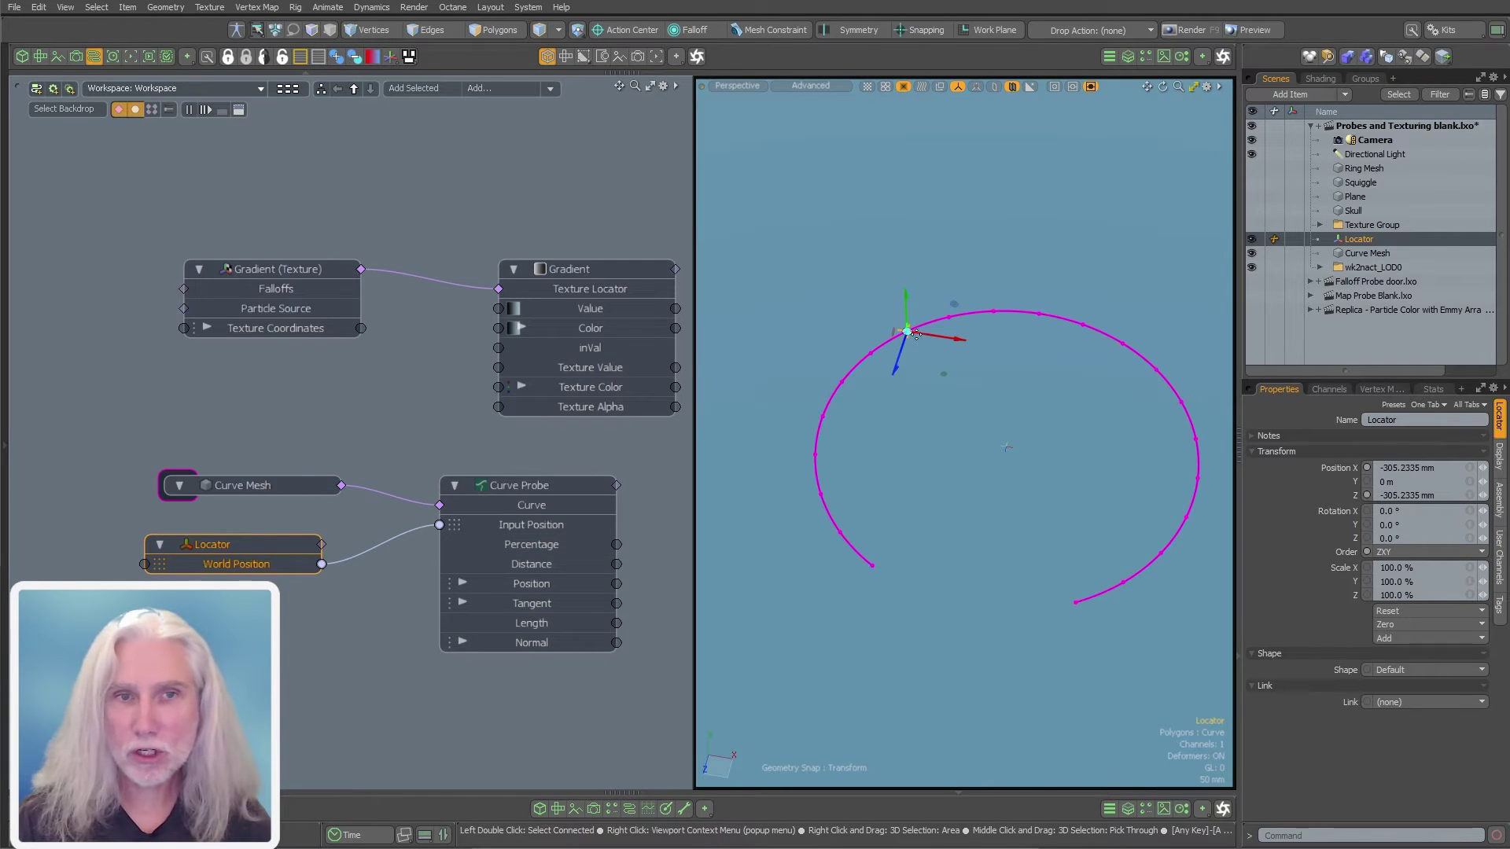
- Display the Curve Probe's channels and move the locator with vertex snapping to the curve's midpoint vertex, about -432 mm in Z
click(496, 488)
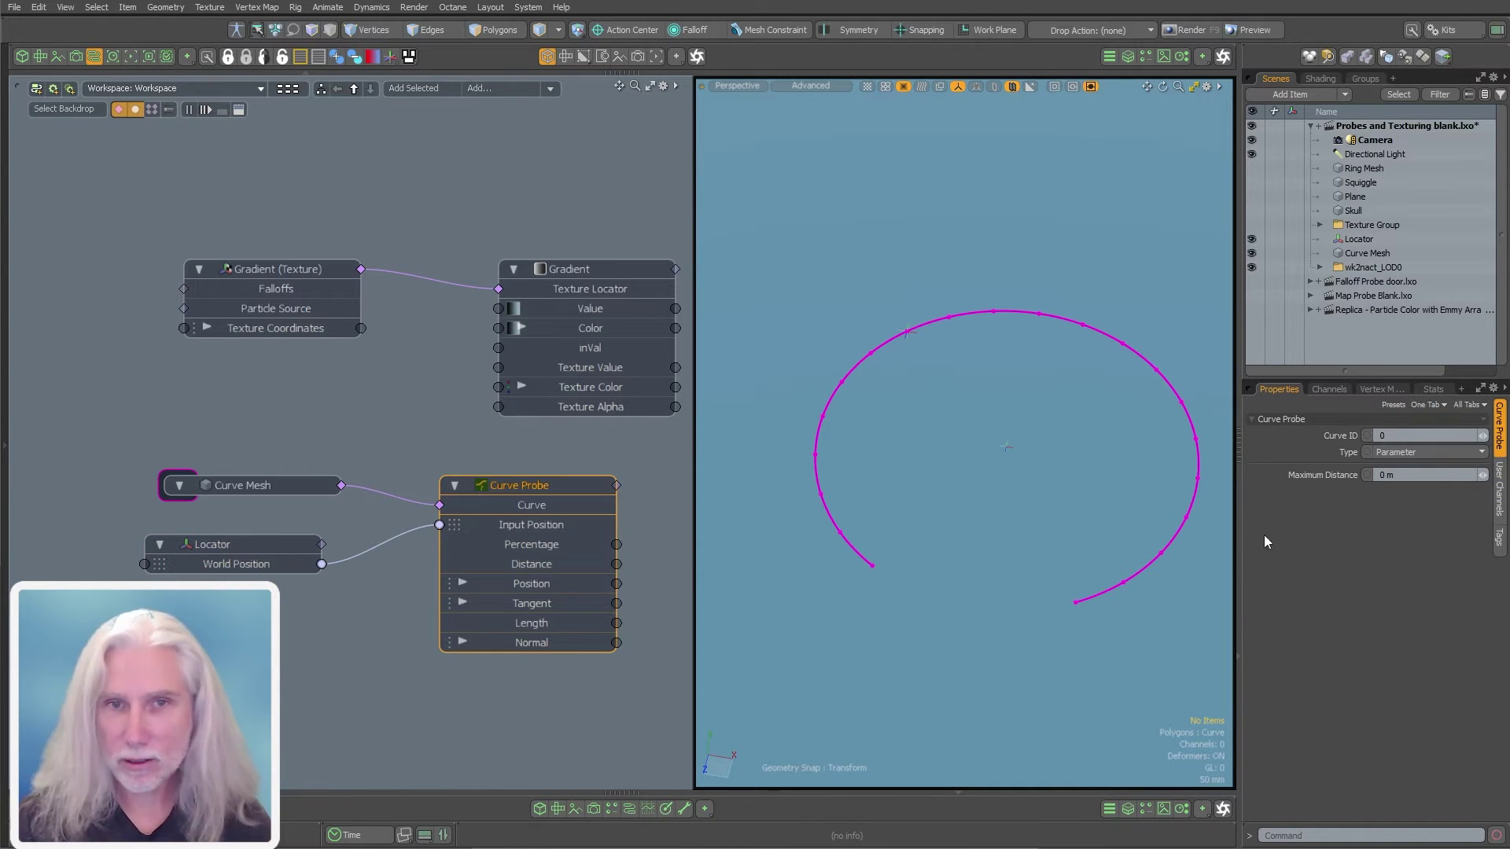
click(1330, 388)
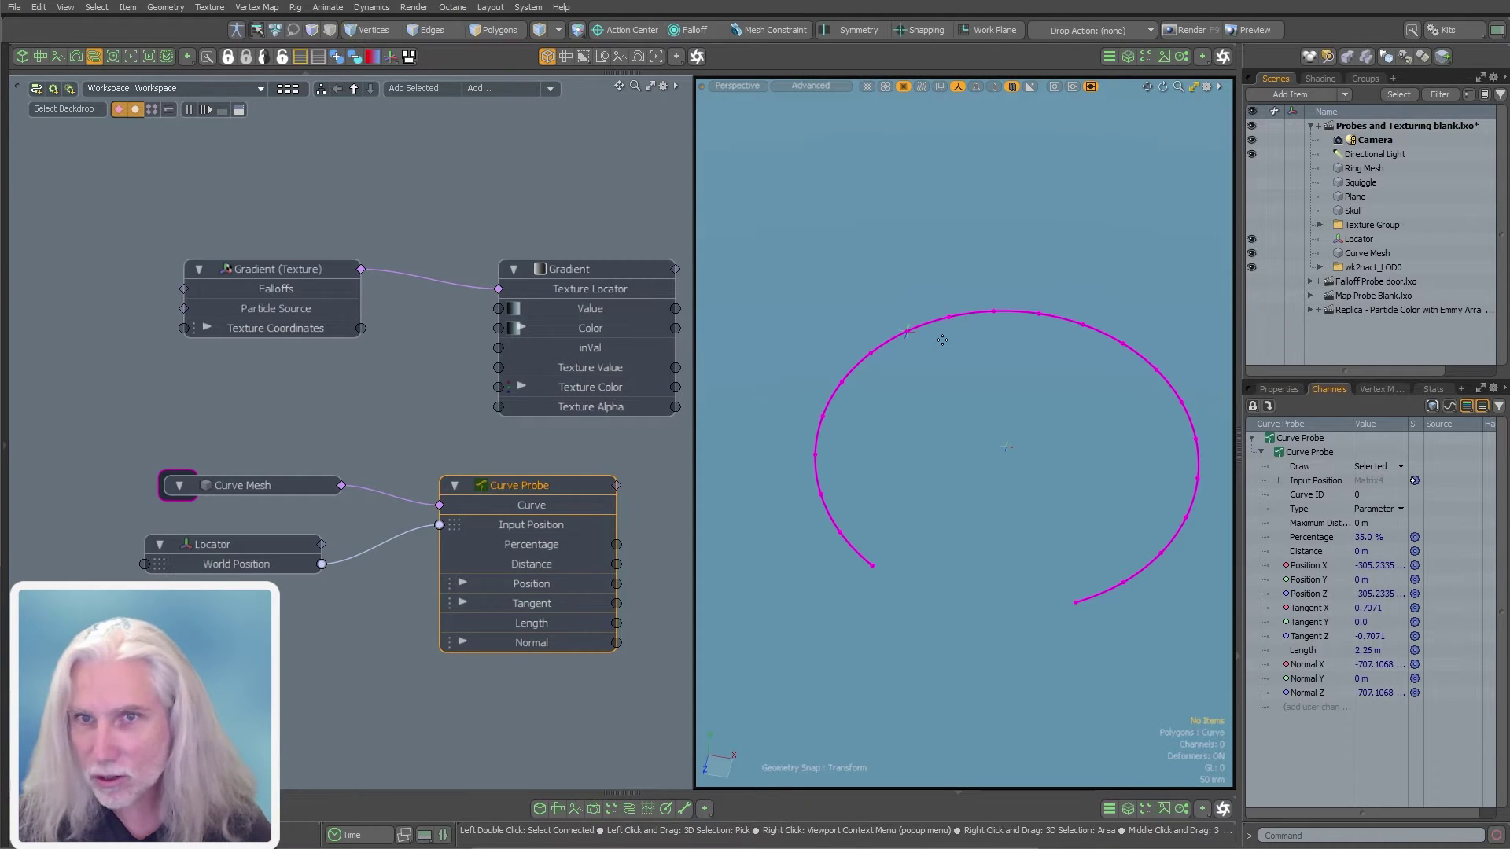
click(905, 336)
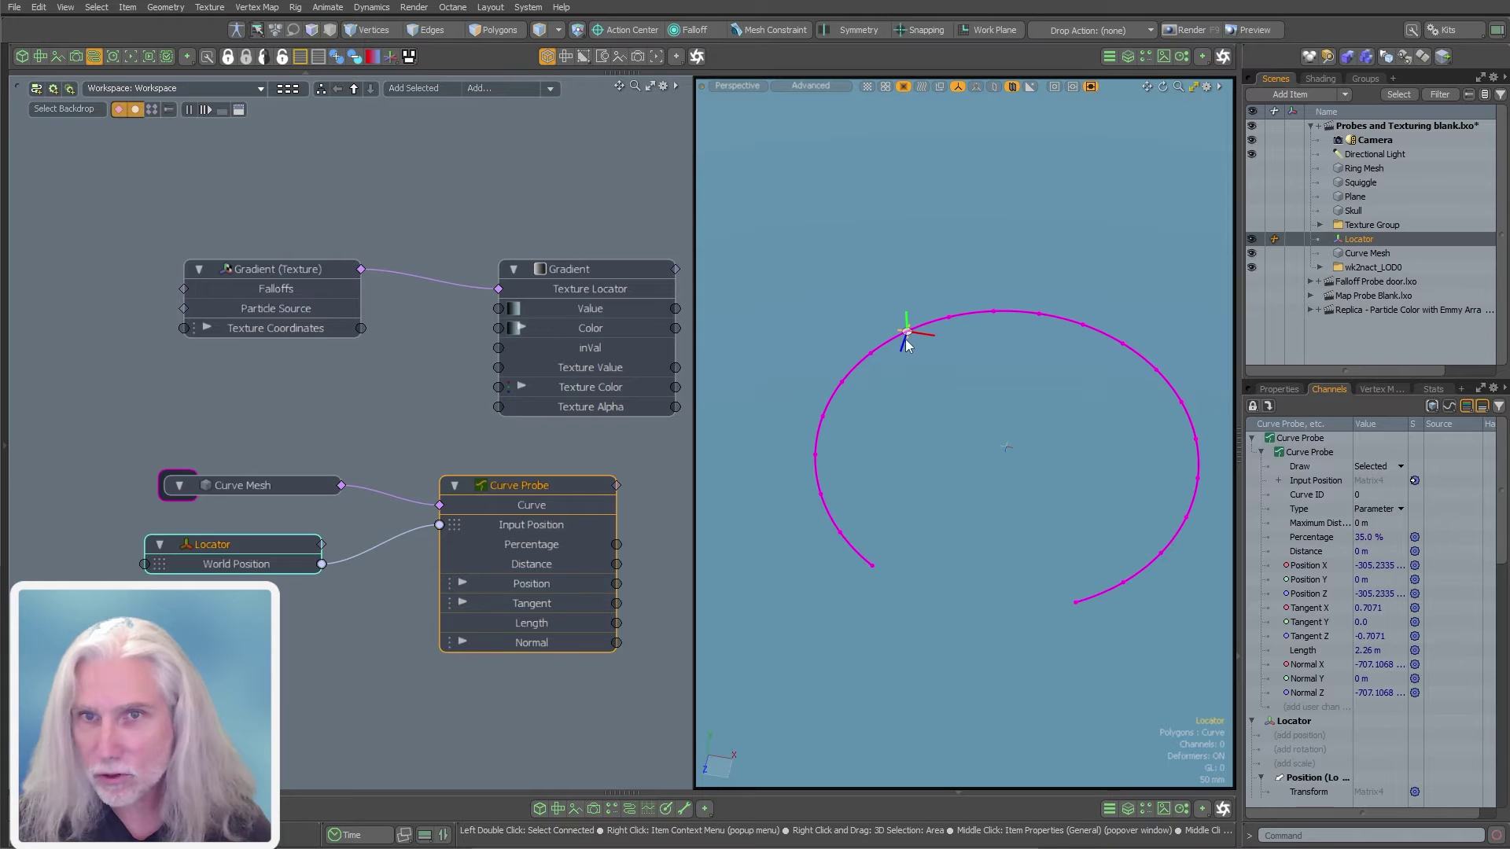
key(w)
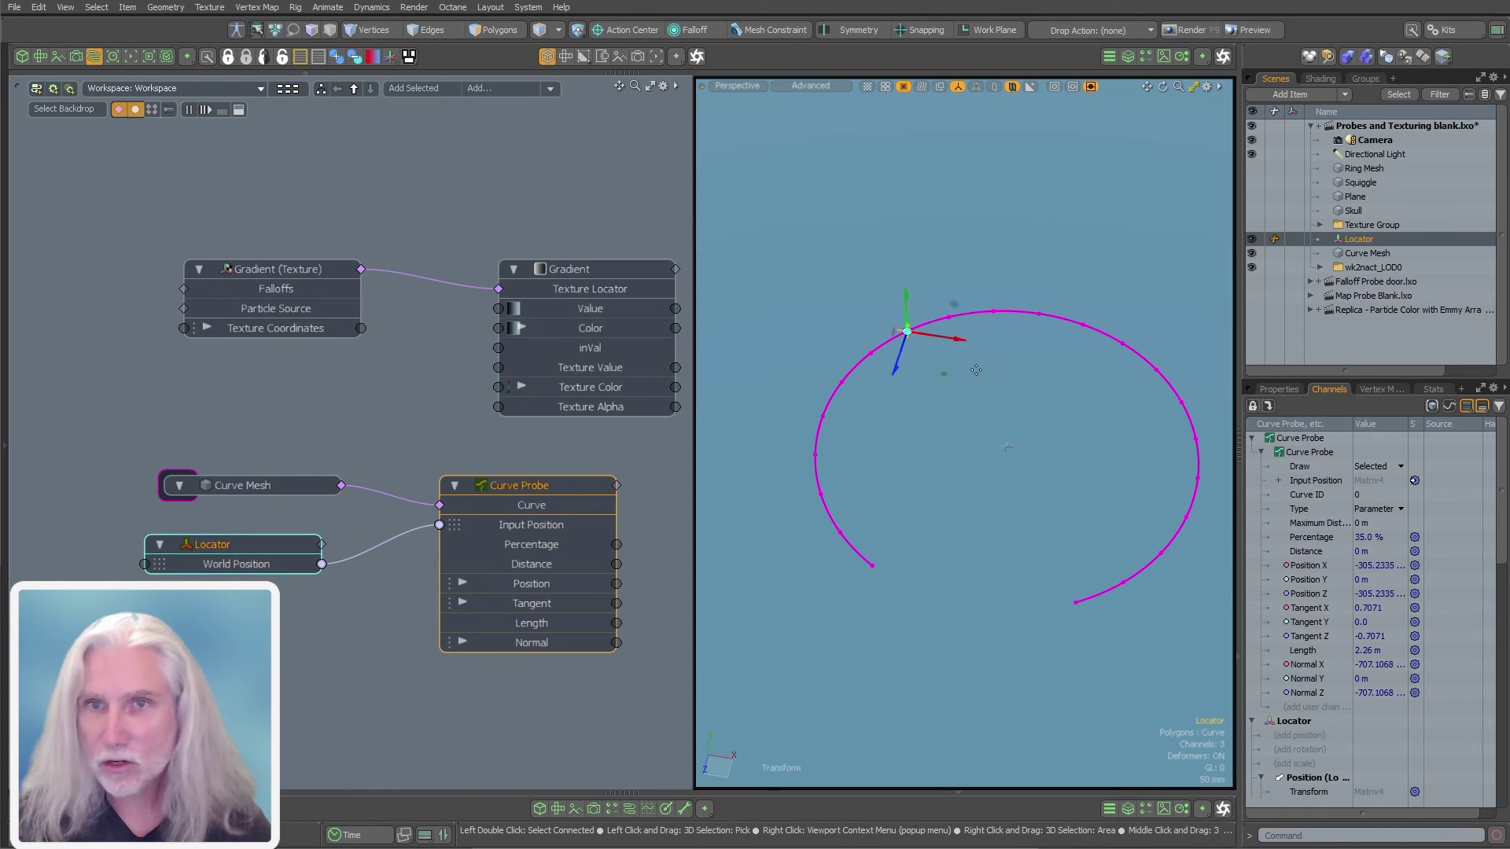
drag(908, 327, 1039, 314)
key(x)
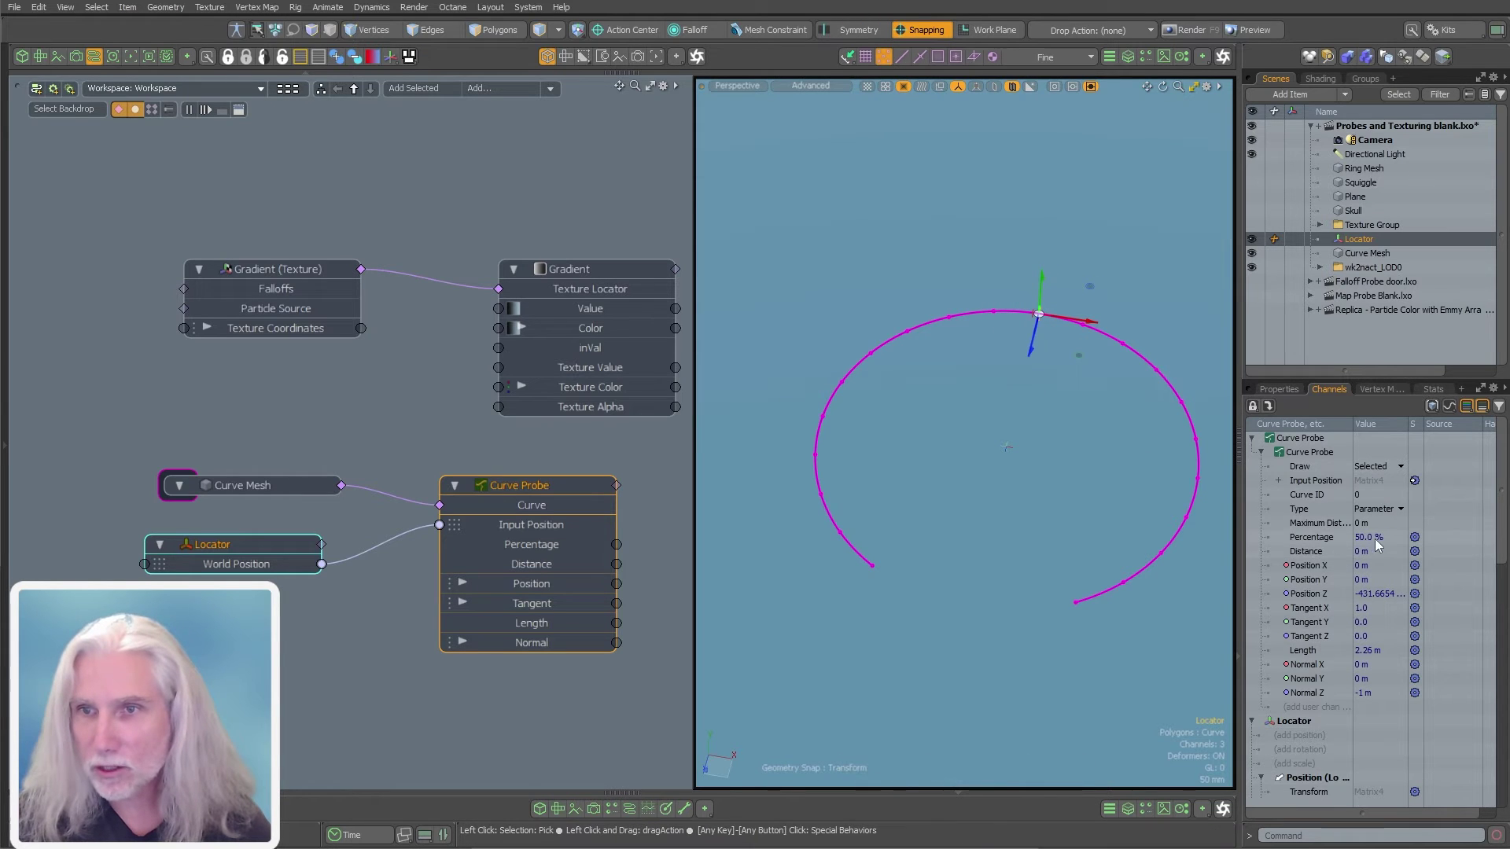
key(KP_1)
alt+shift+drag(1054, 345, 1003, 311)
key(KP_Decimal)
key(ctrl+6)
click(1072, 350)
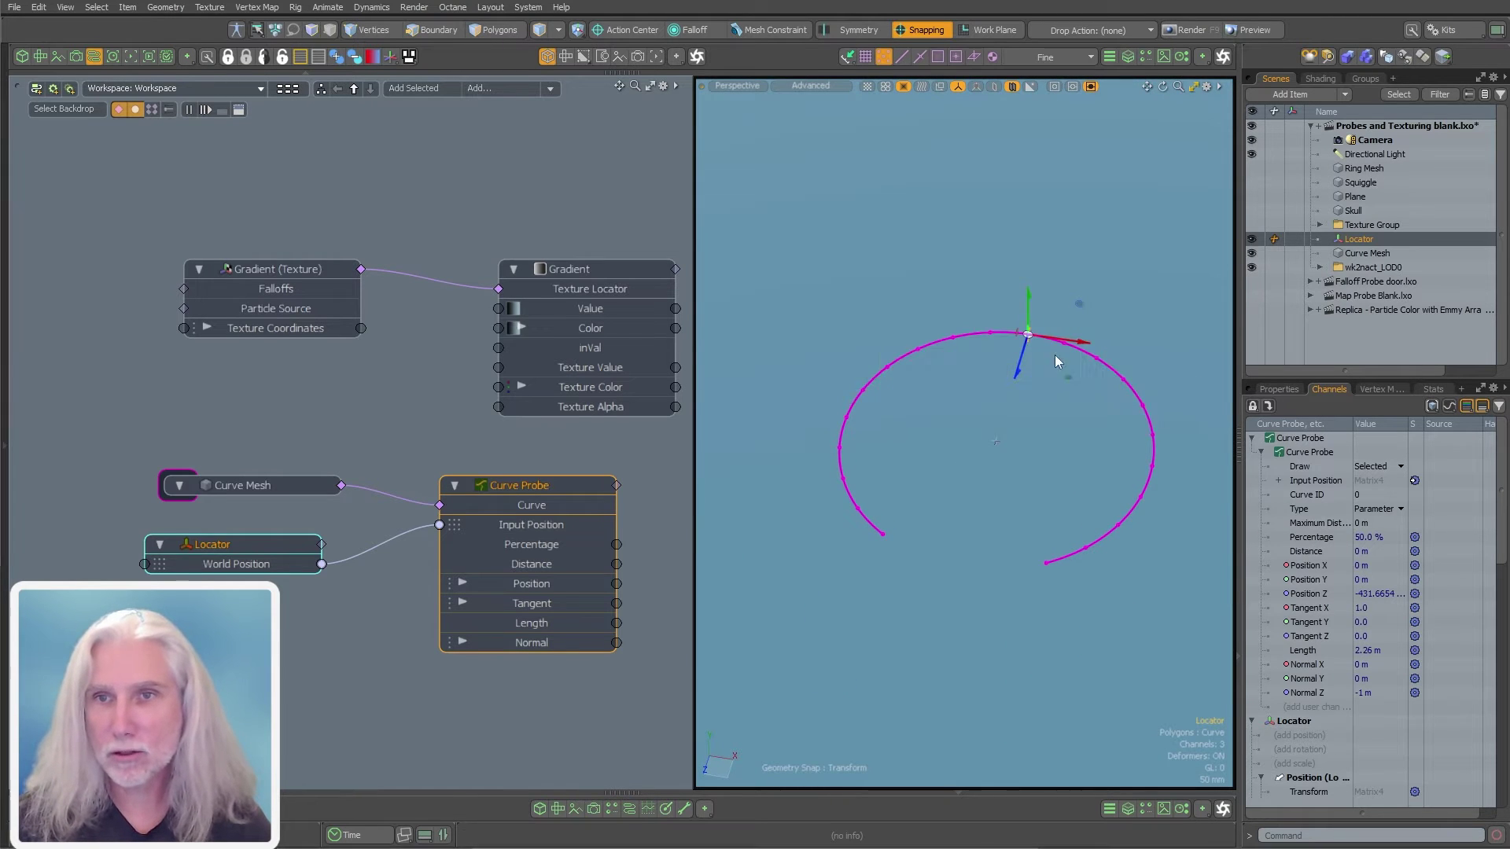
alt+shift+drag(983, 404, 959, 446)
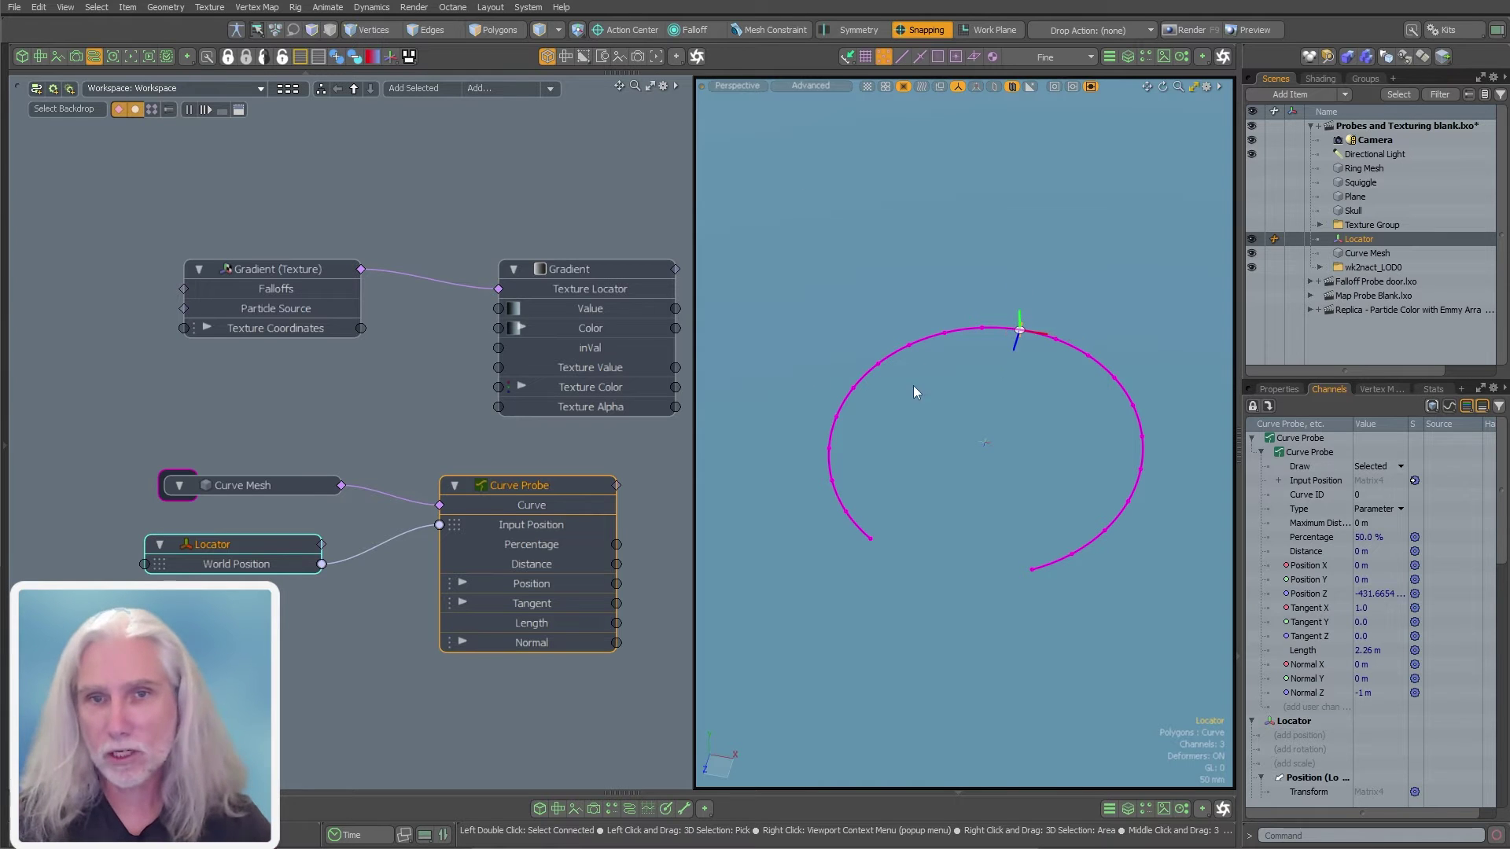
- Delete the Locator's link to the Curve Probe's Input Position and move the Locator node above the Gradient (Texture) node
click(422, 526)
key(Delete)
drag(272, 546, 330, 172)
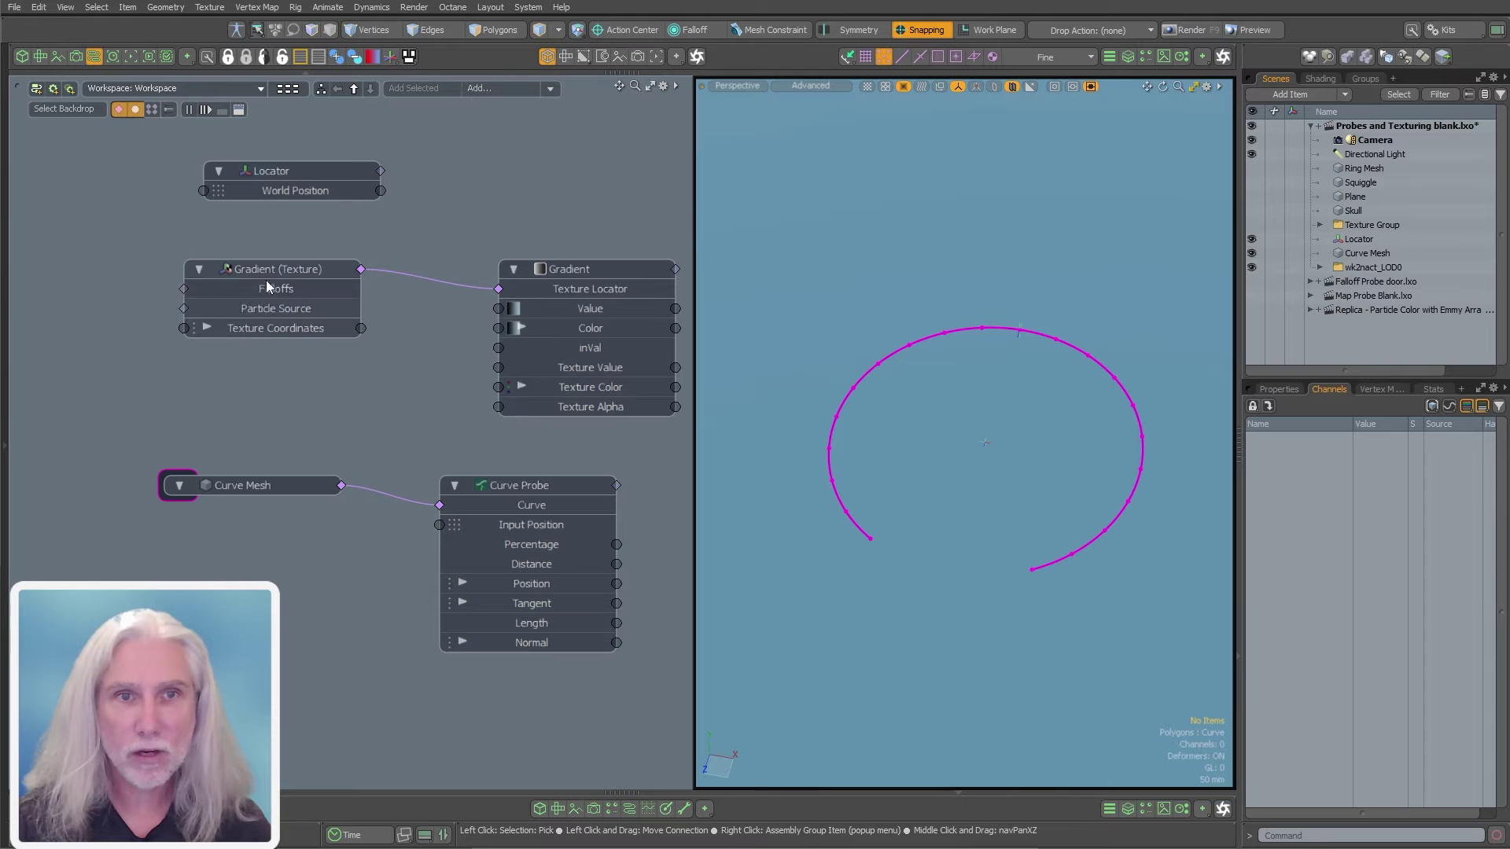
click(362, 327)
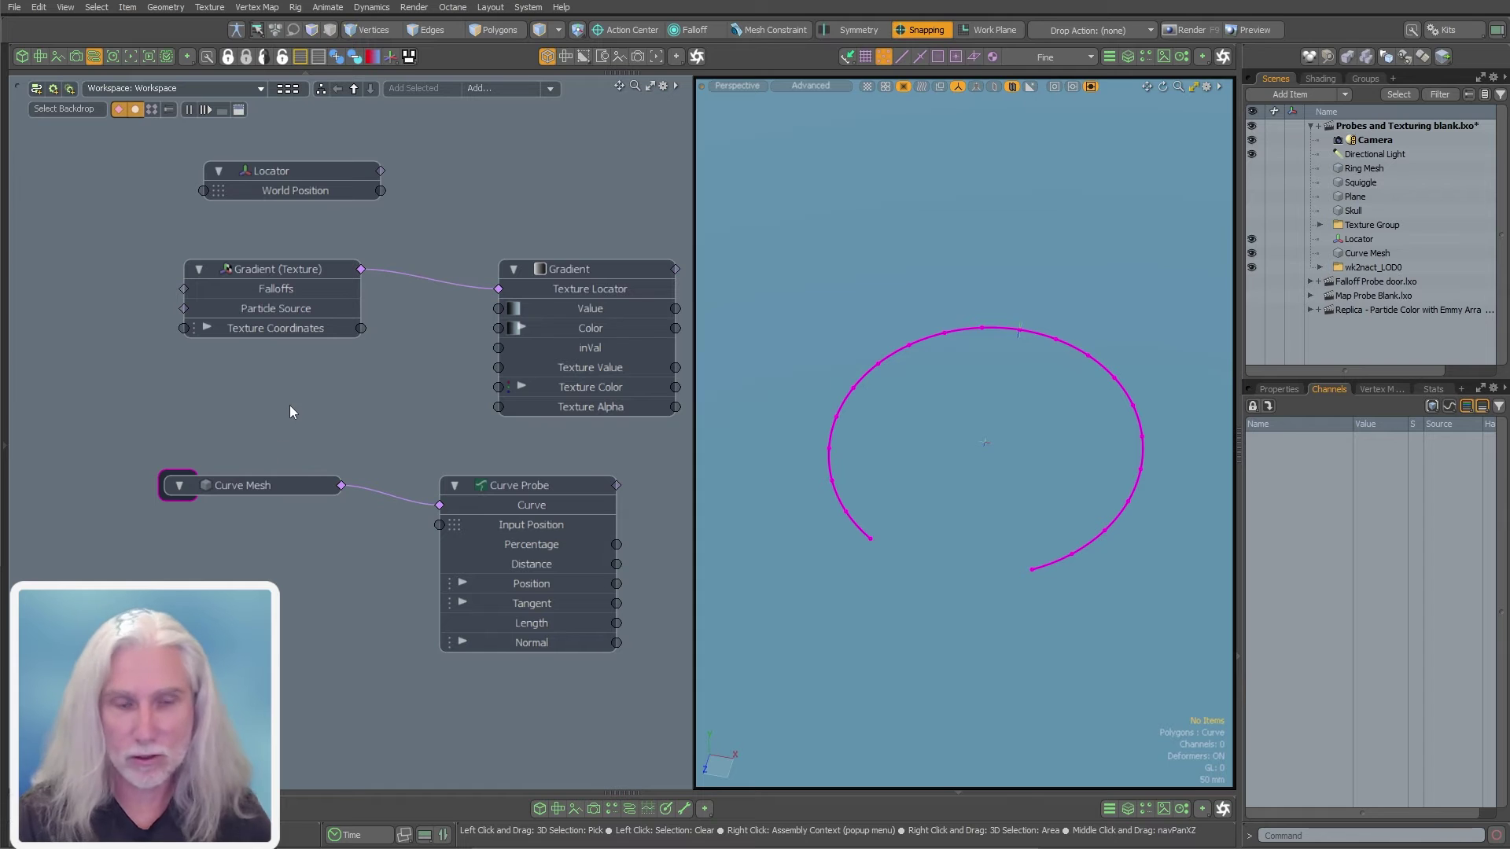
- Add a Matrix Construct channel modifier to the schematic and place it below the Gradient (Texture) node
key(x)
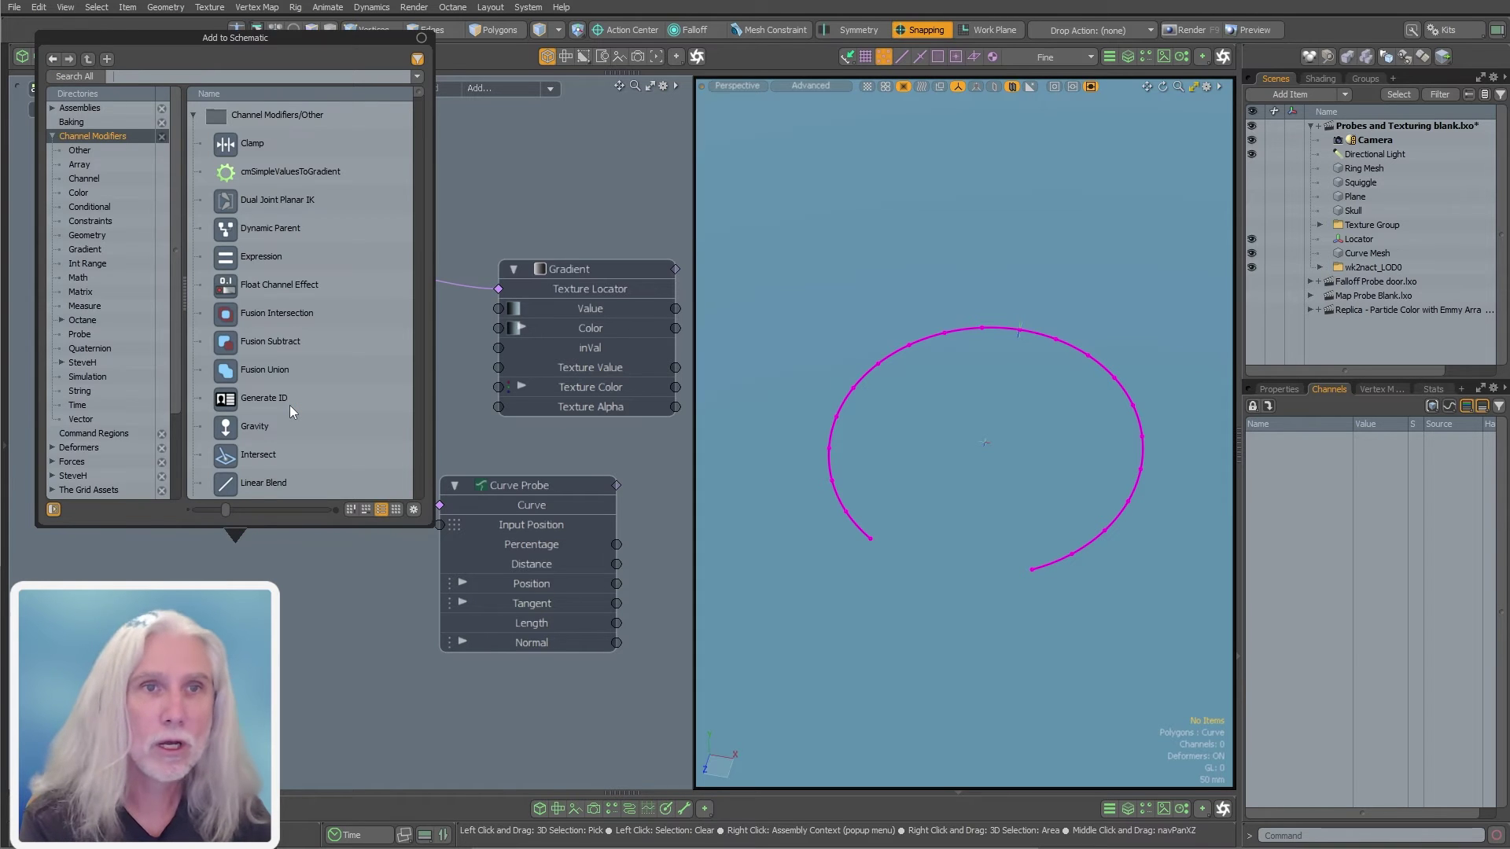
text(mat)
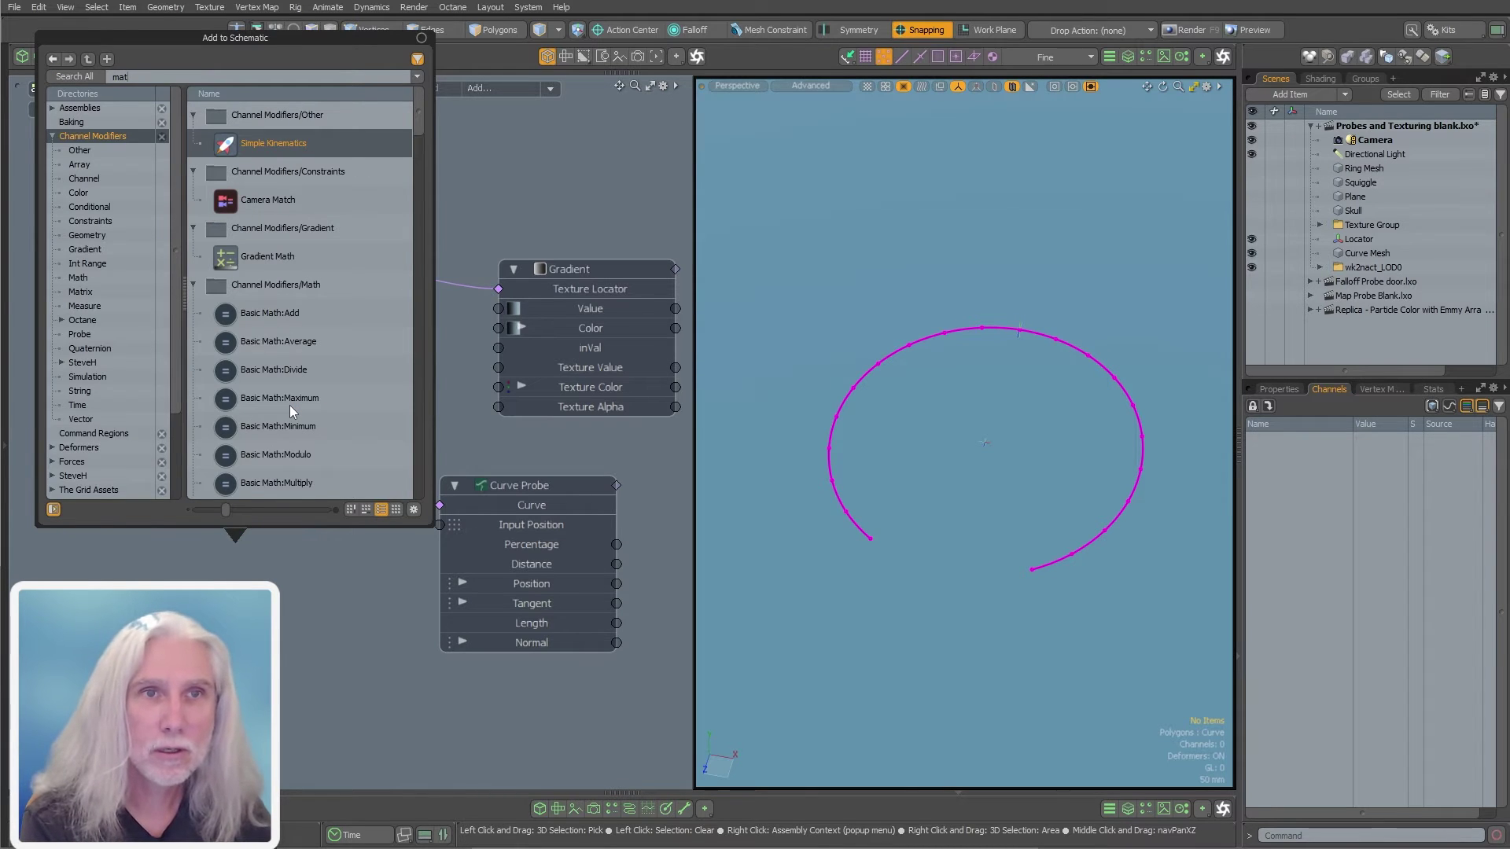
text(rix c)
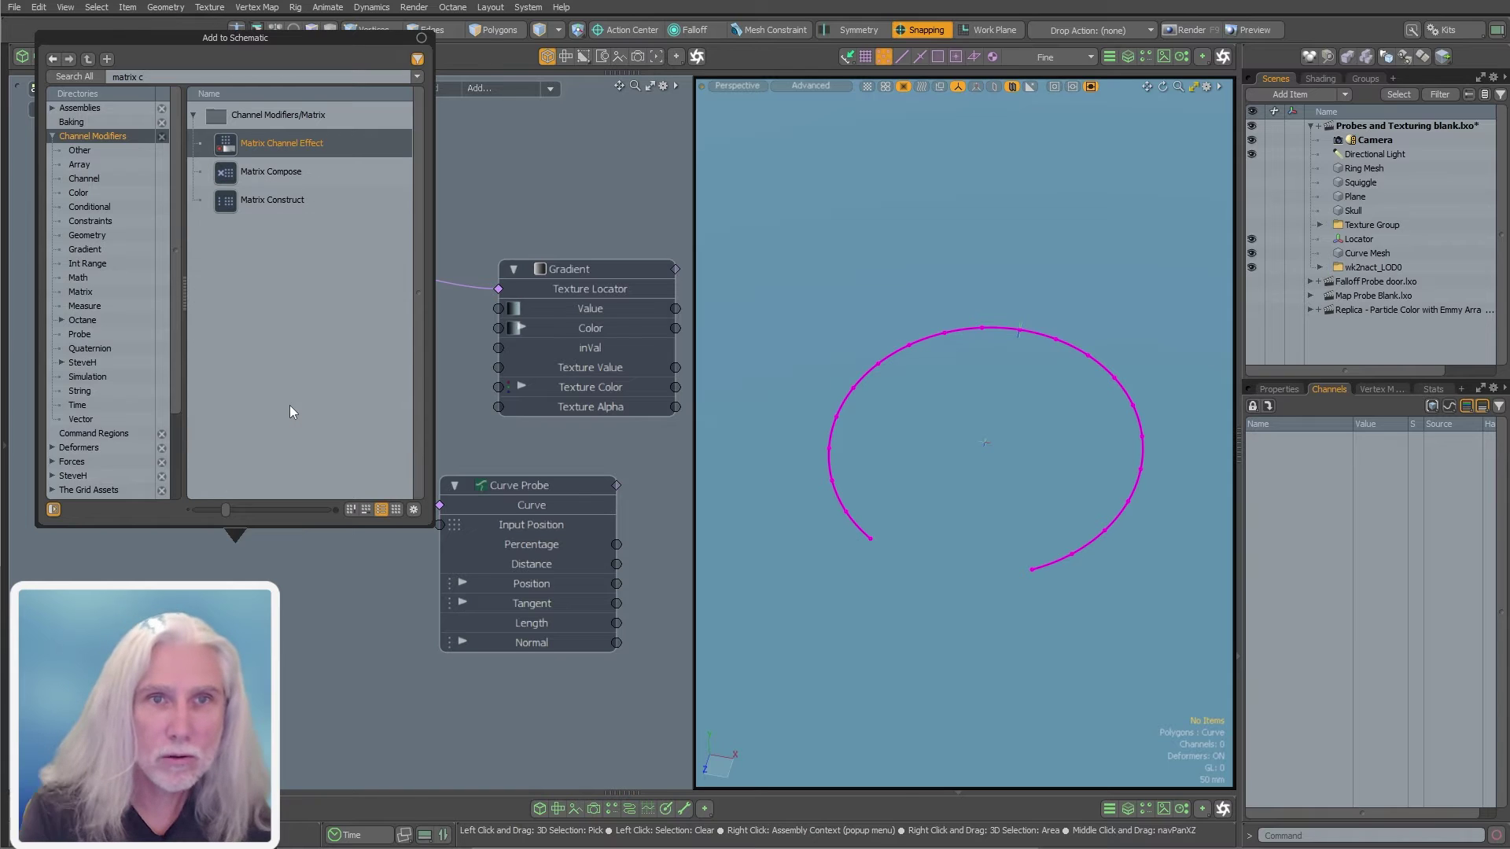
click(280, 173)
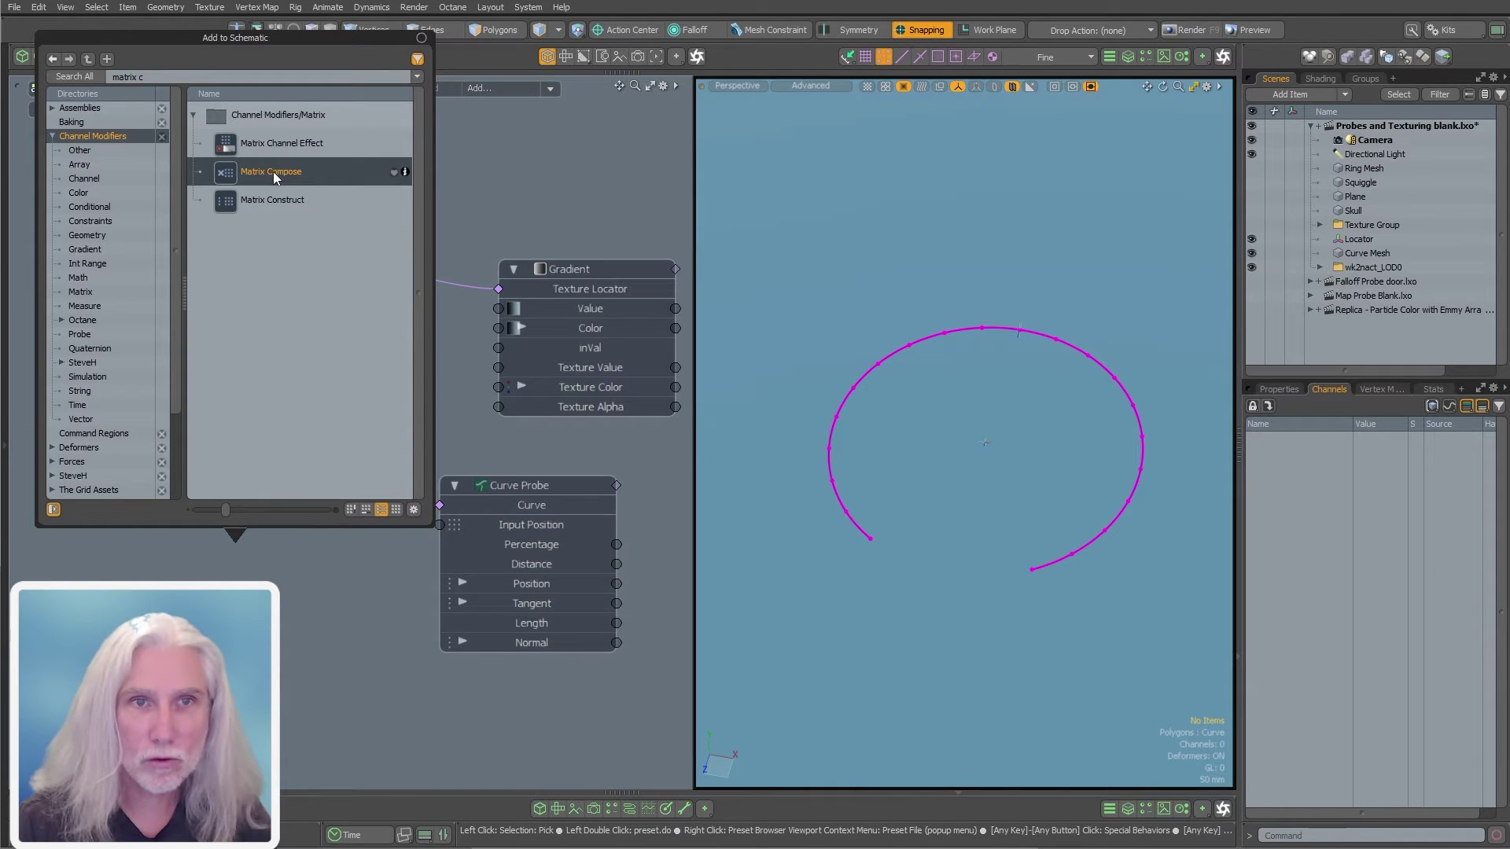
click(267, 199)
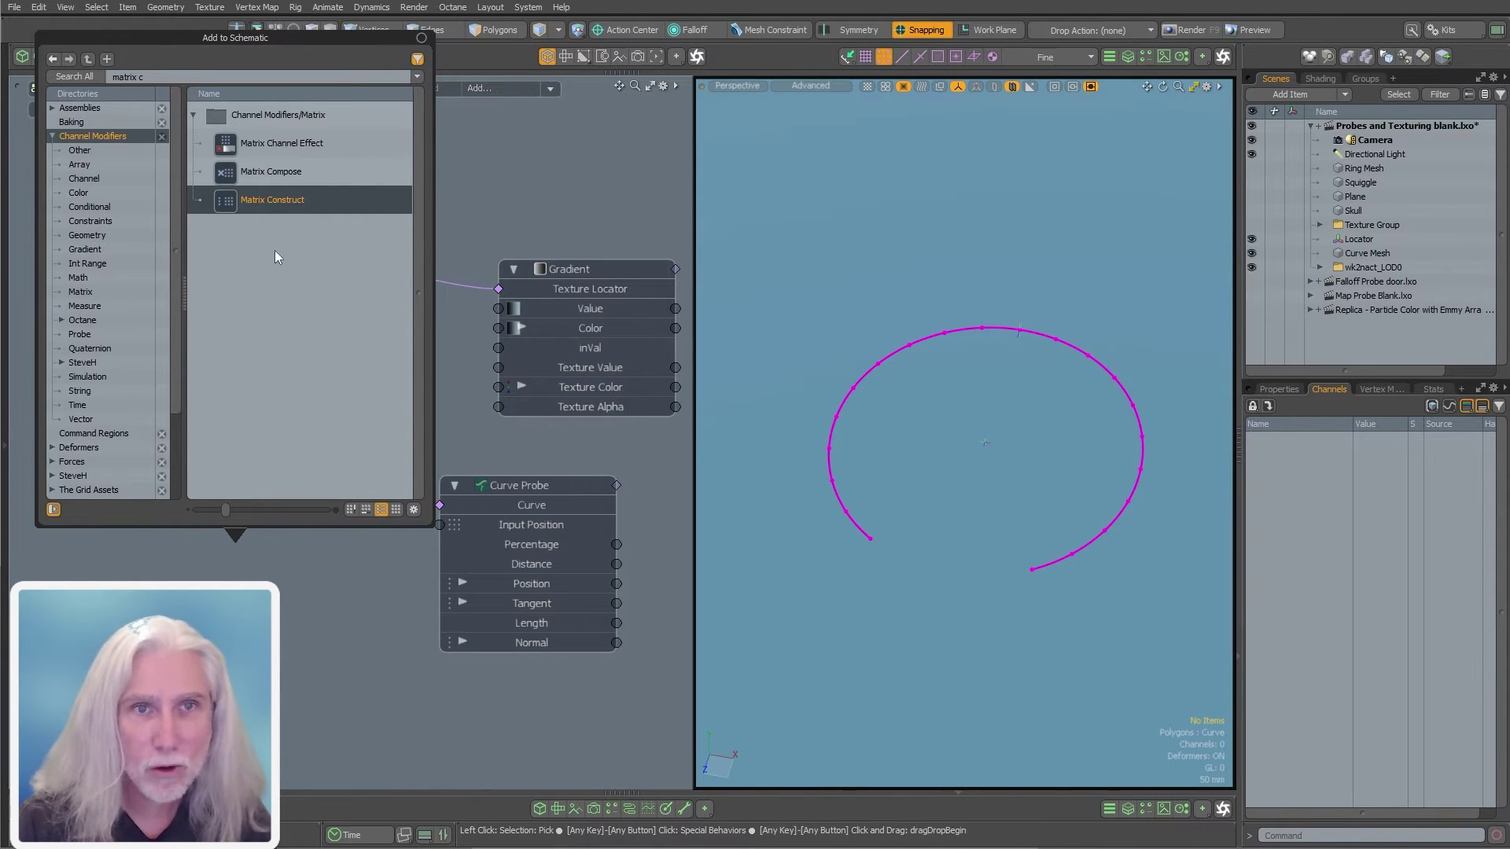
drag(225, 509, 268, 509)
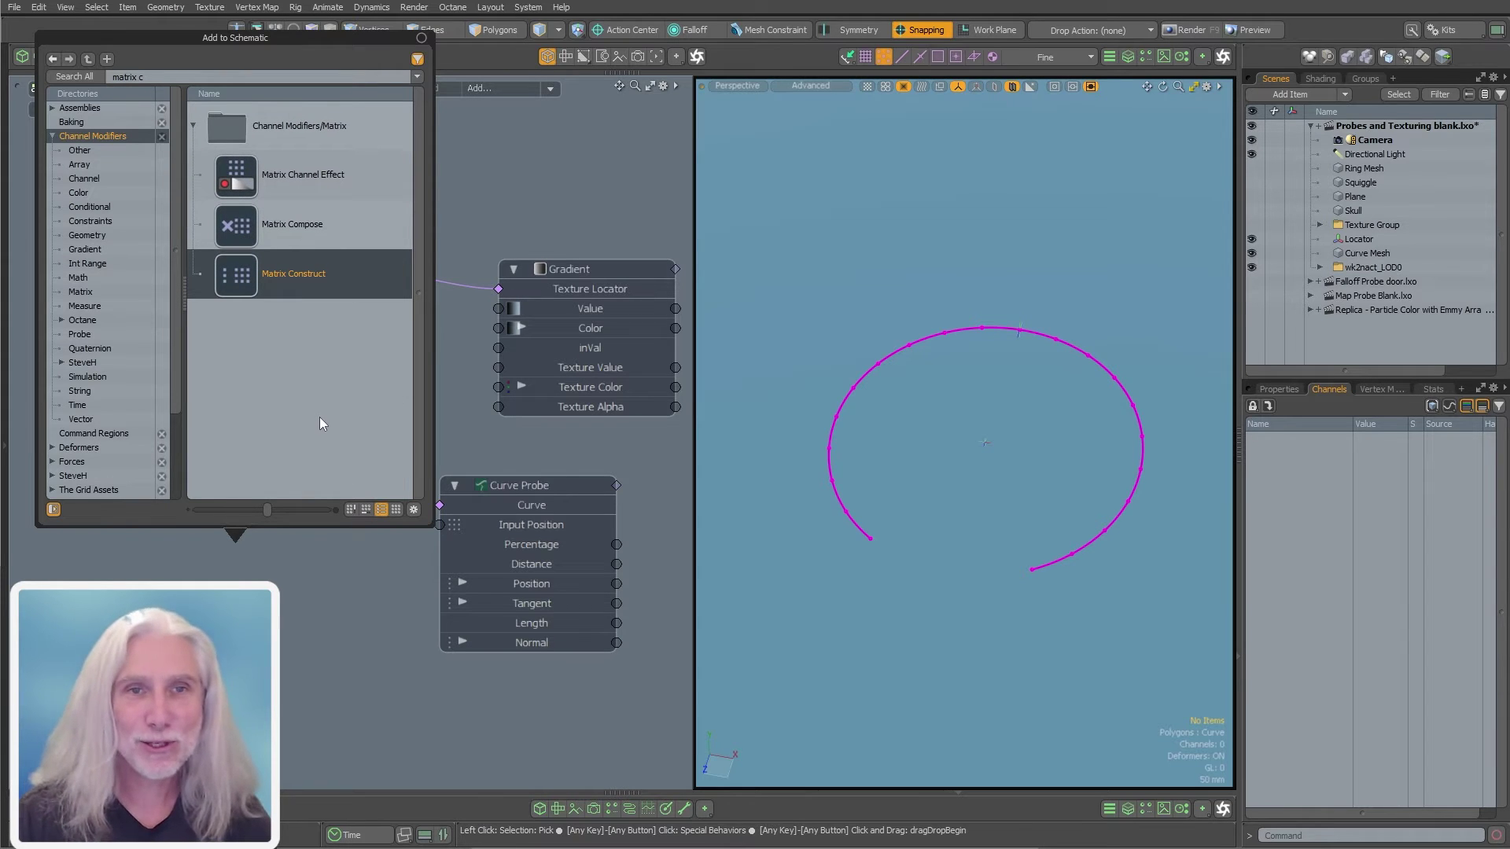
double_click(243, 276)
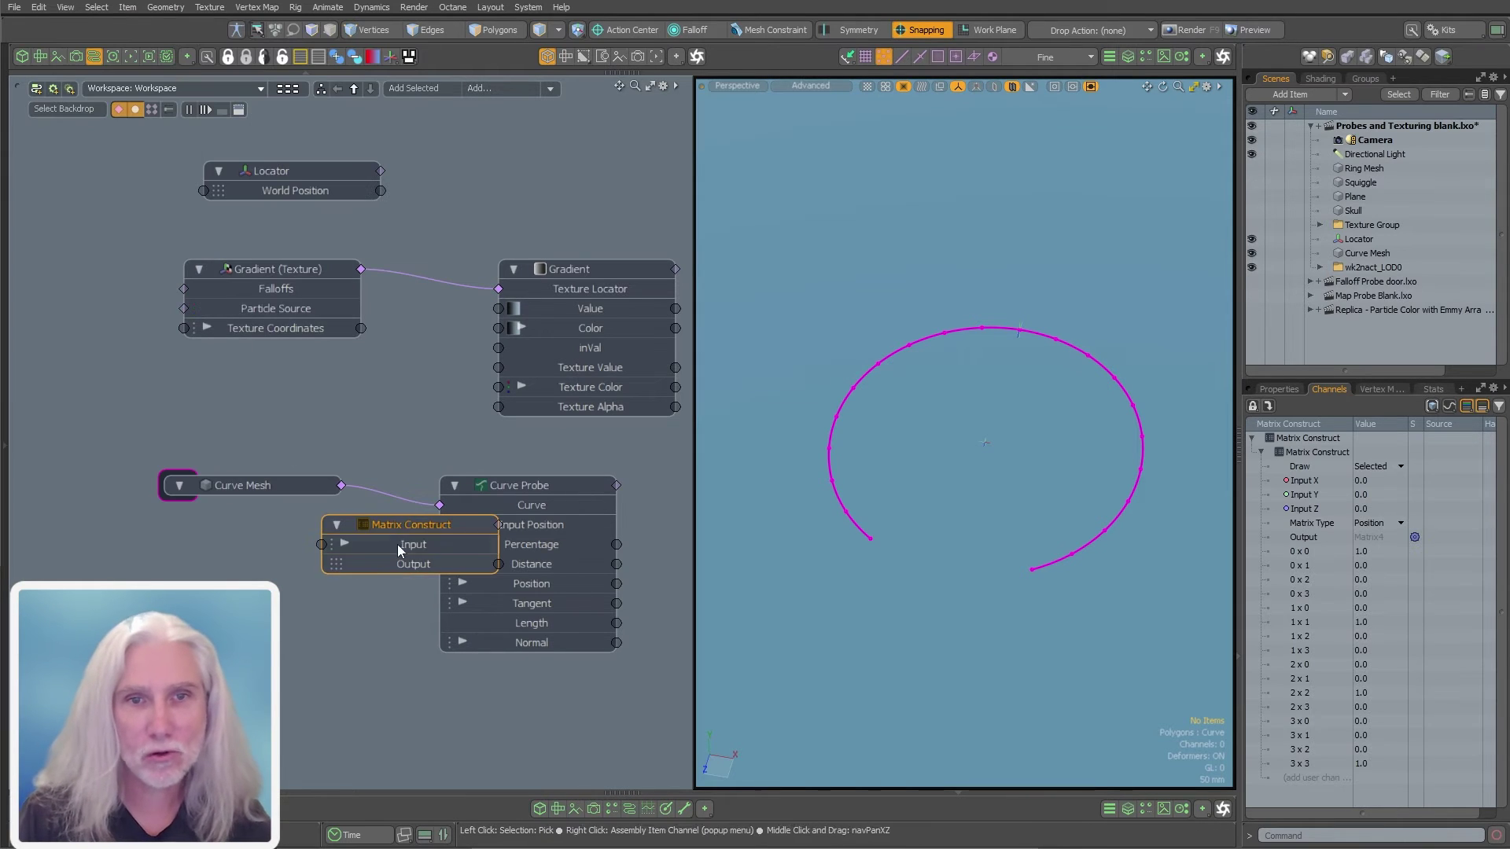
drag(398, 540, 314, 381)
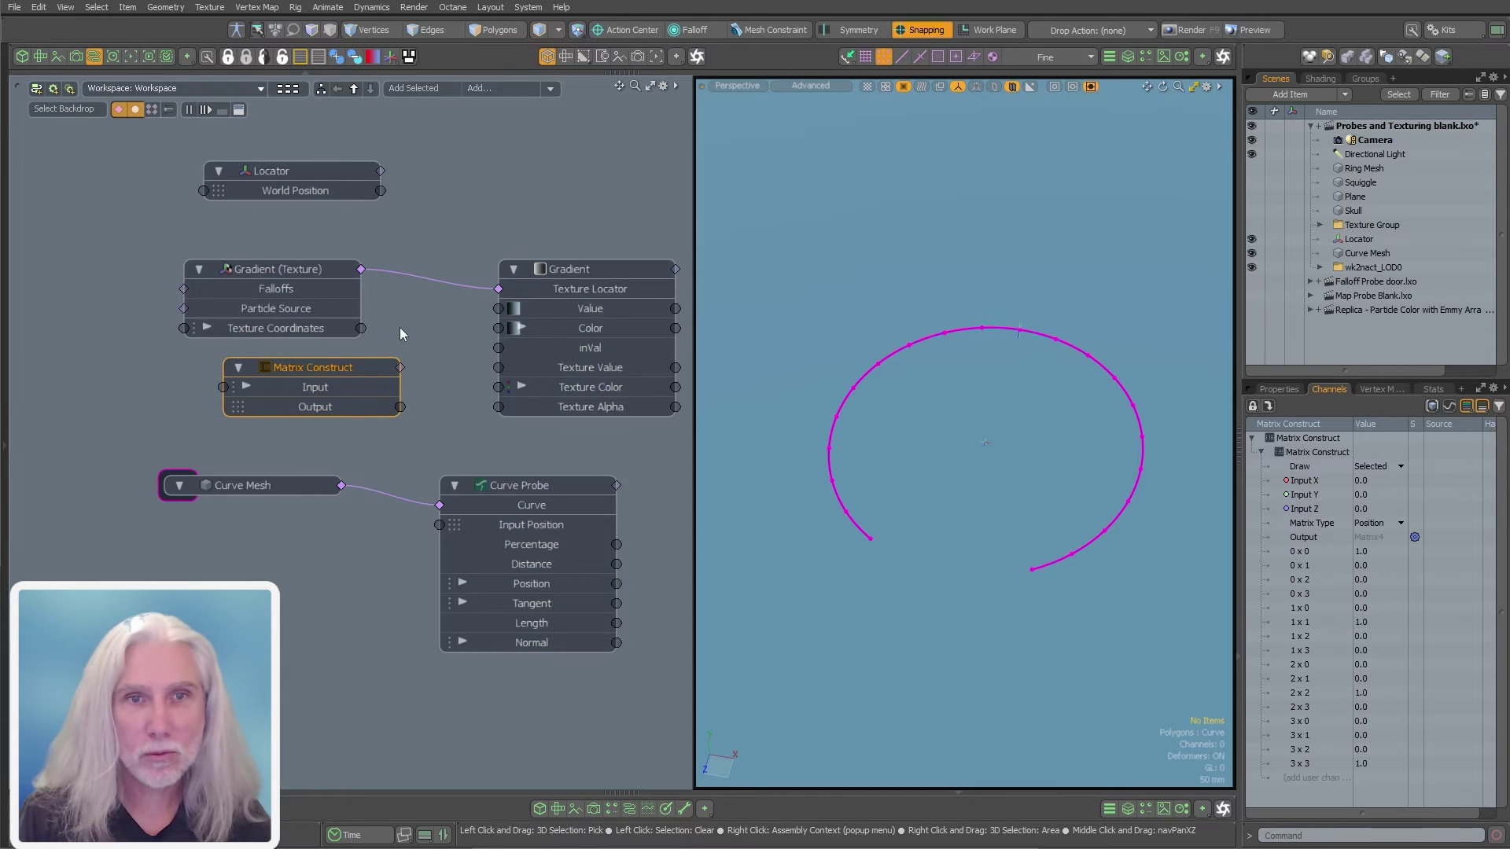
- Link Texture Coordinates of Gradient (Texture) to the Matrix Construct's Input and spread the nodes apart
drag(361, 327, 307, 389)
drag(242, 270, 45, 270)
middle_drag(276, 337, 367, 338)
drag(366, 369, 347, 585)
drag(199, 279, 144, 280)
middle_drag(296, 378, 327, 380)
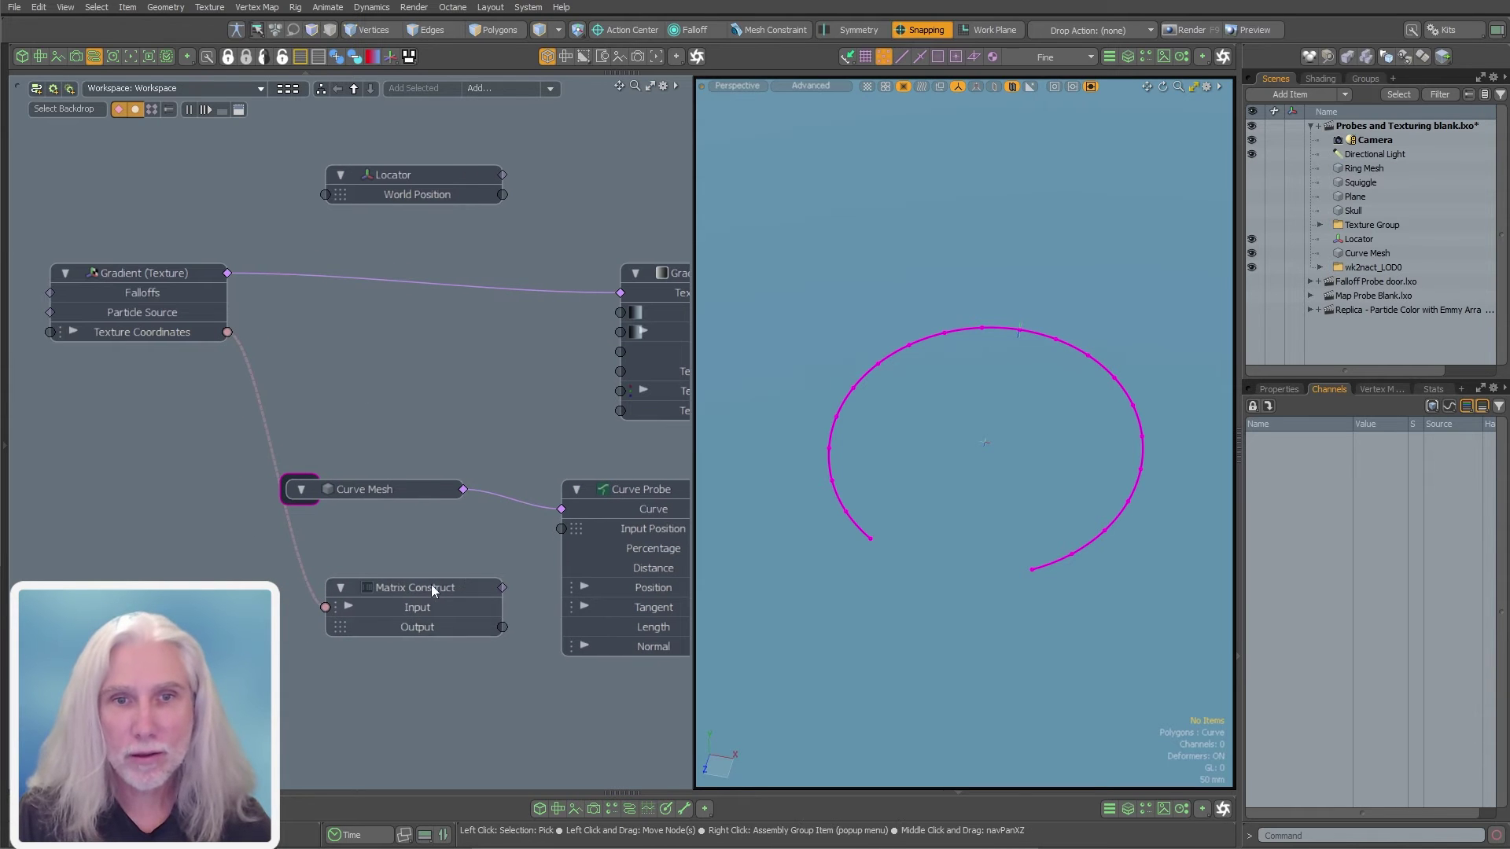
- Place Matrix Construct directly below Curve Mesh and link its Output to the Curve Probe's Input Position
drag(429, 583, 390, 544)
middle_drag(393, 591, 341, 601)
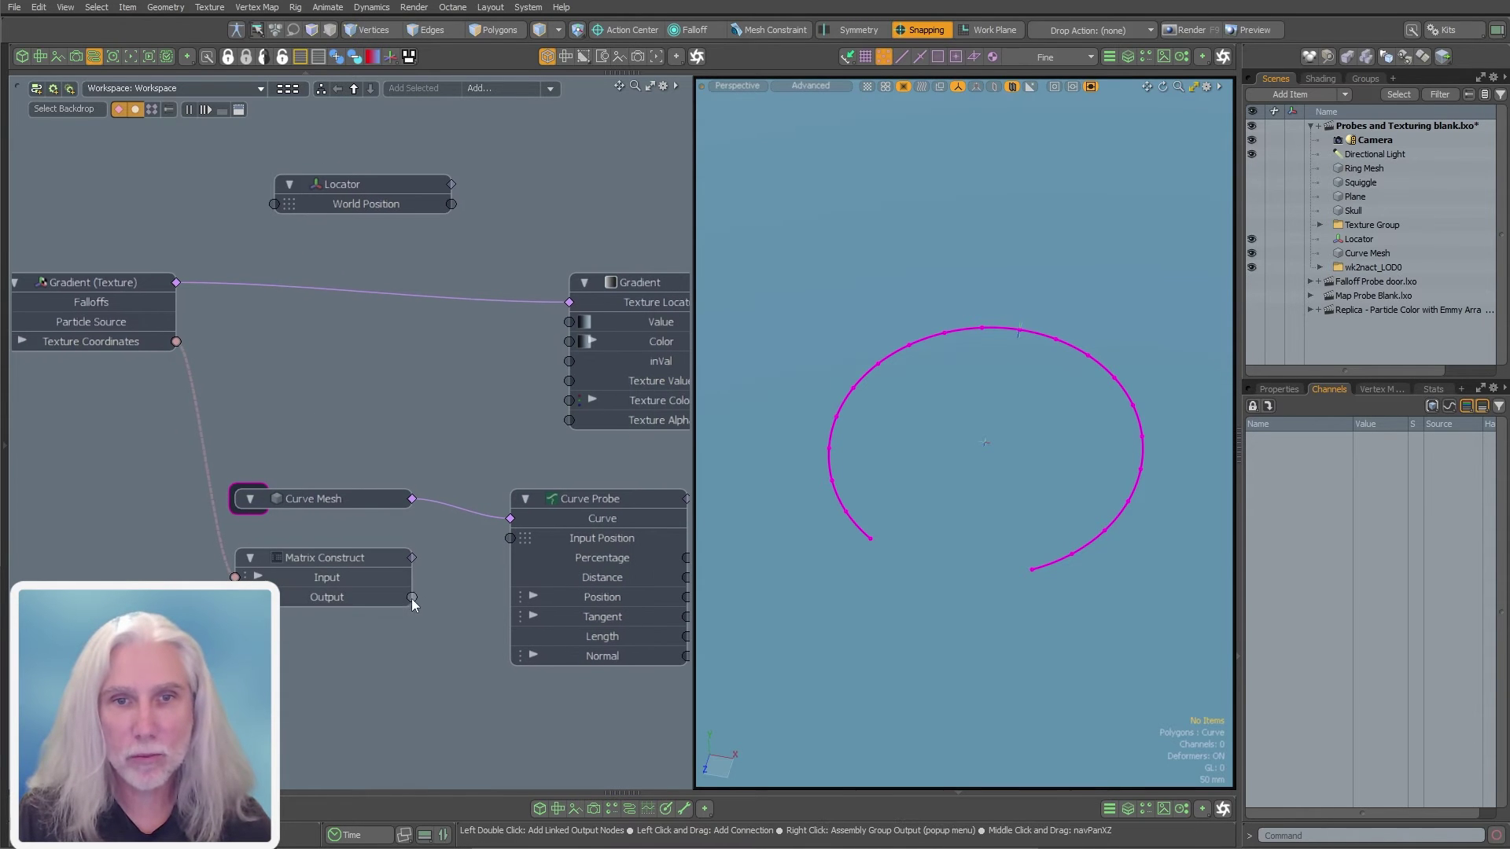
drag(515, 539, 514, 539)
scroll(450, 437, down, 1)
middle_drag(453, 442, 349, 446)
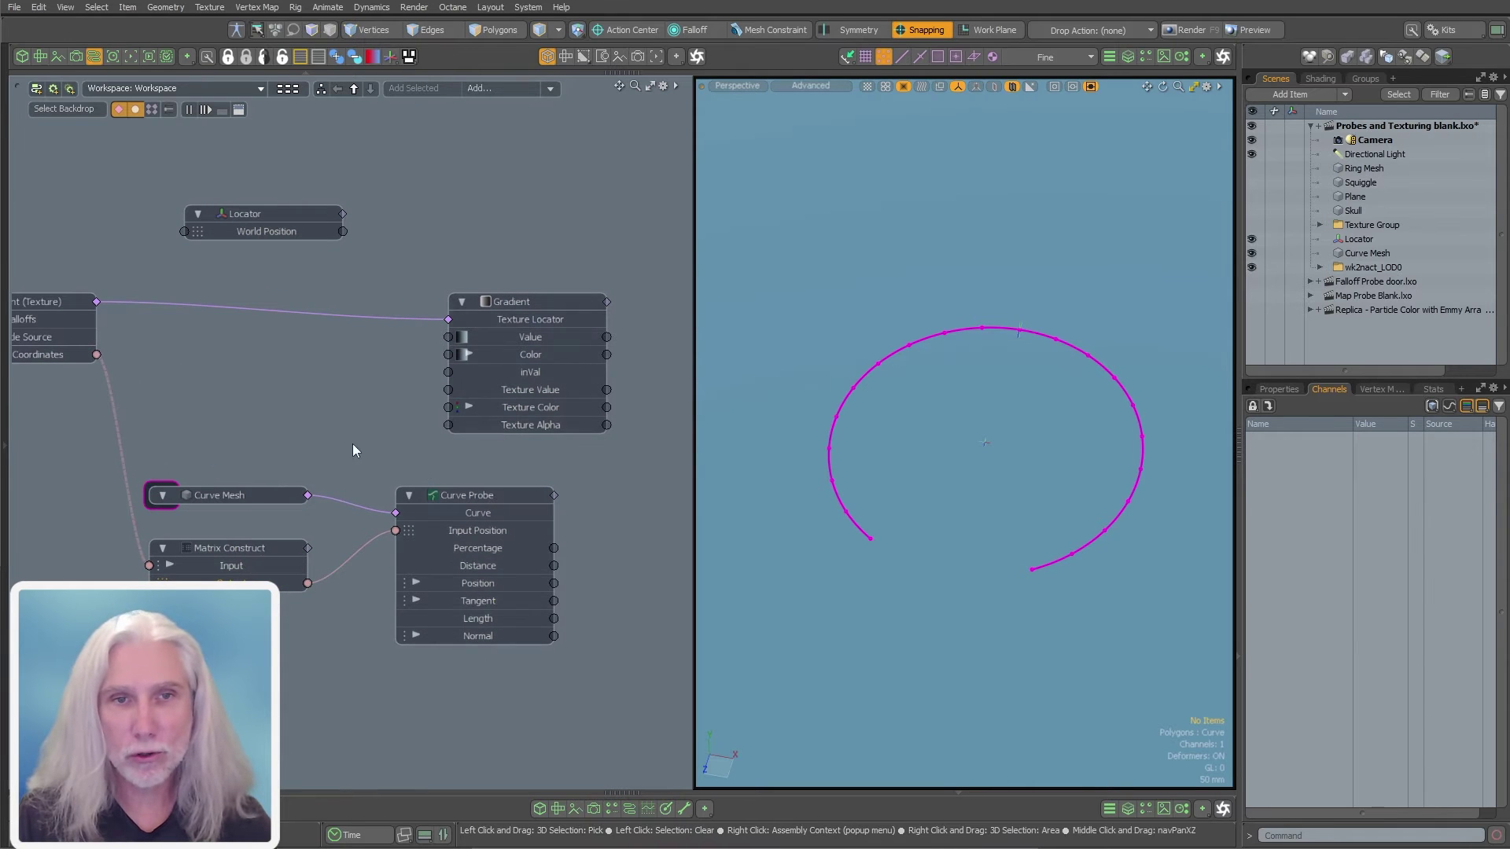
- Link the Curve Probe's Percentage to the Gradient's inVal and position the Gradient node farther from the probe
middle_drag(295, 545, 341, 549)
drag(572, 307, 520, 305)
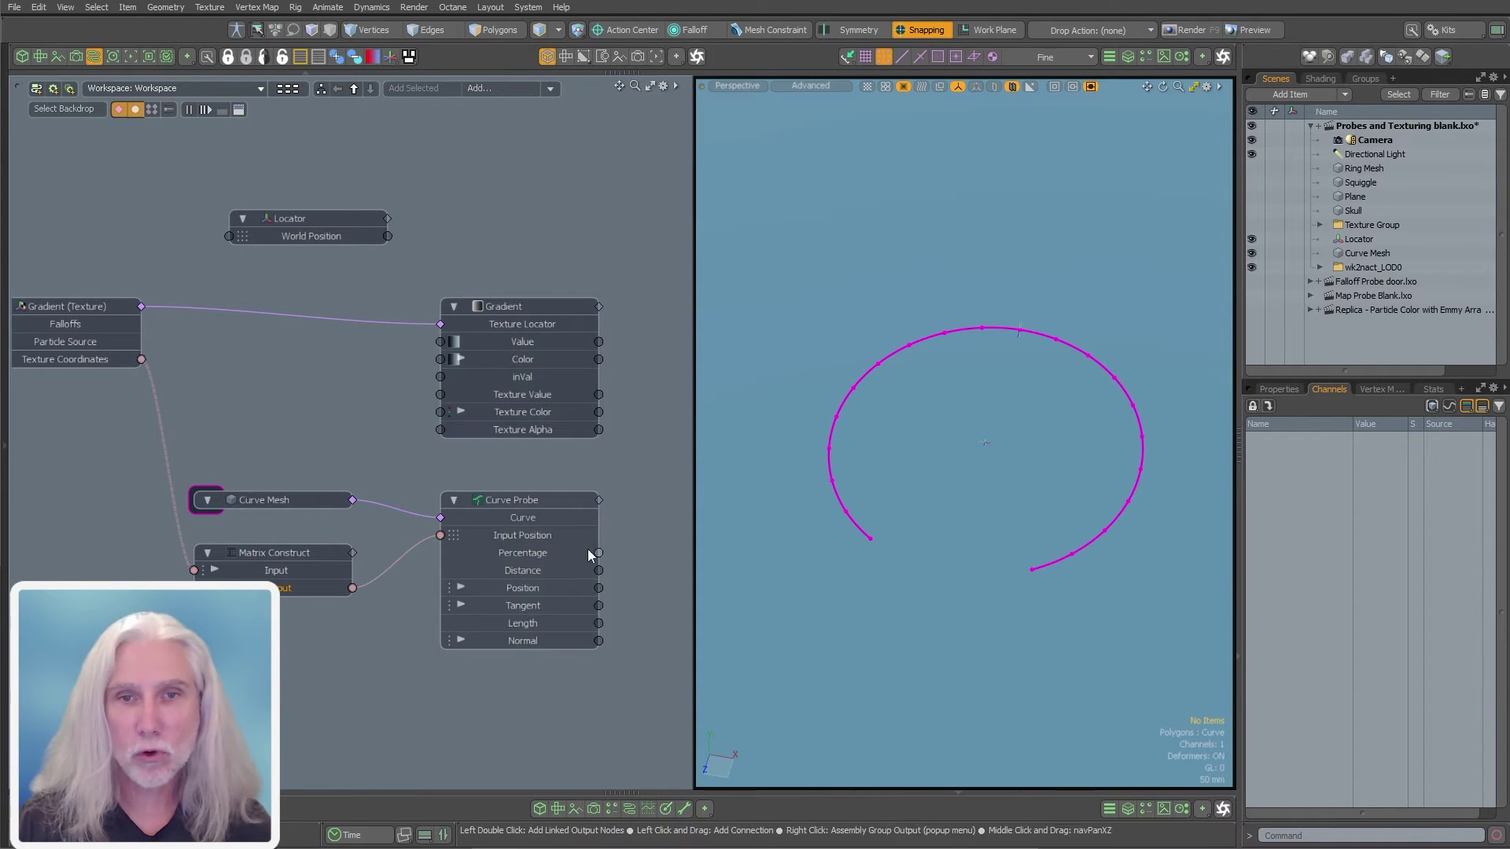
drag(529, 321, 616, 304)
middle_drag(616, 304, 443, 283)
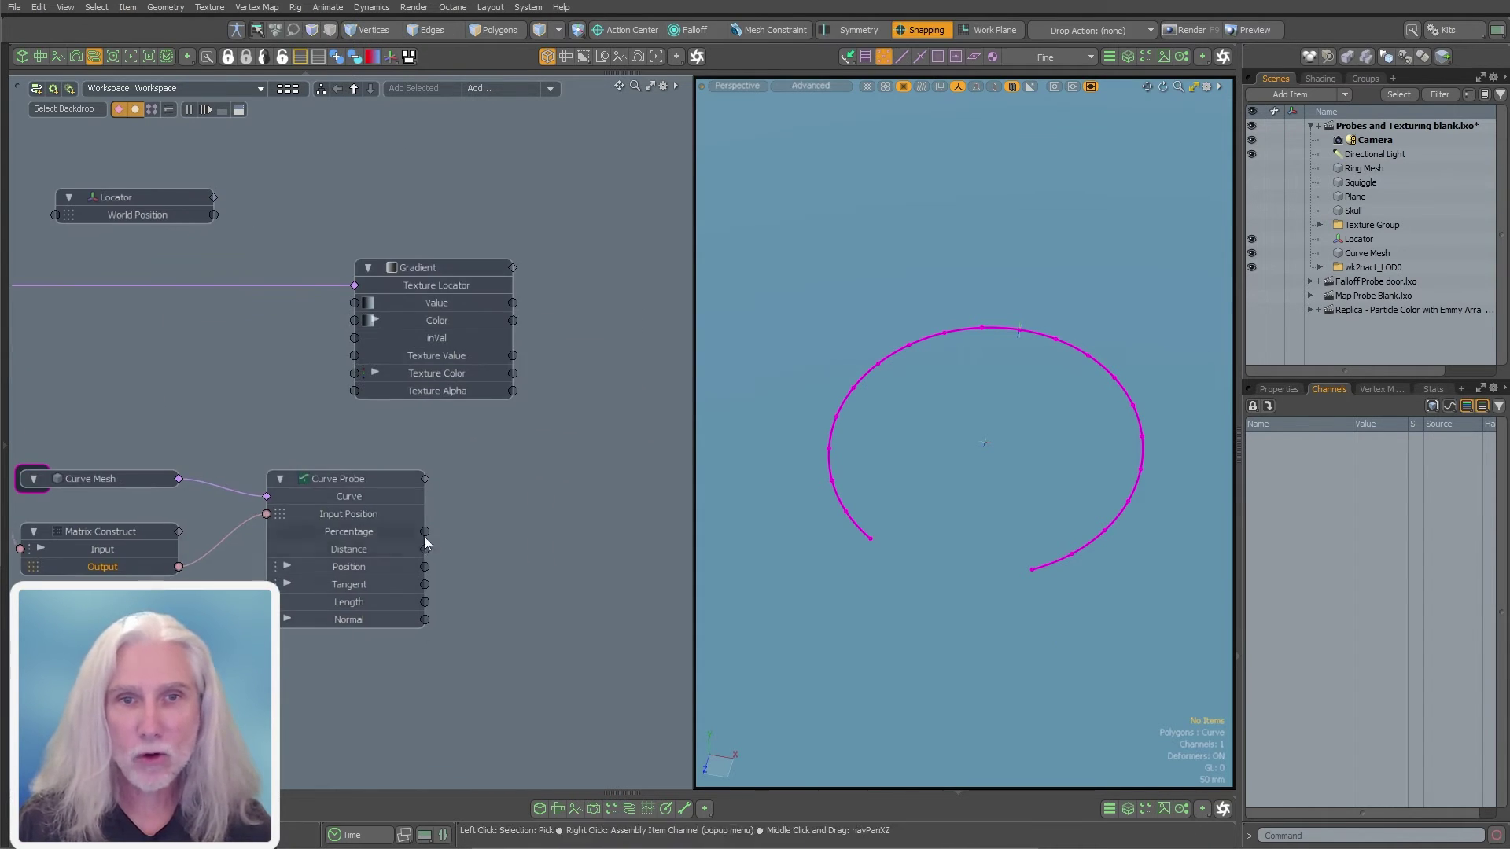
drag(425, 532, 438, 341)
drag(450, 267, 570, 272)
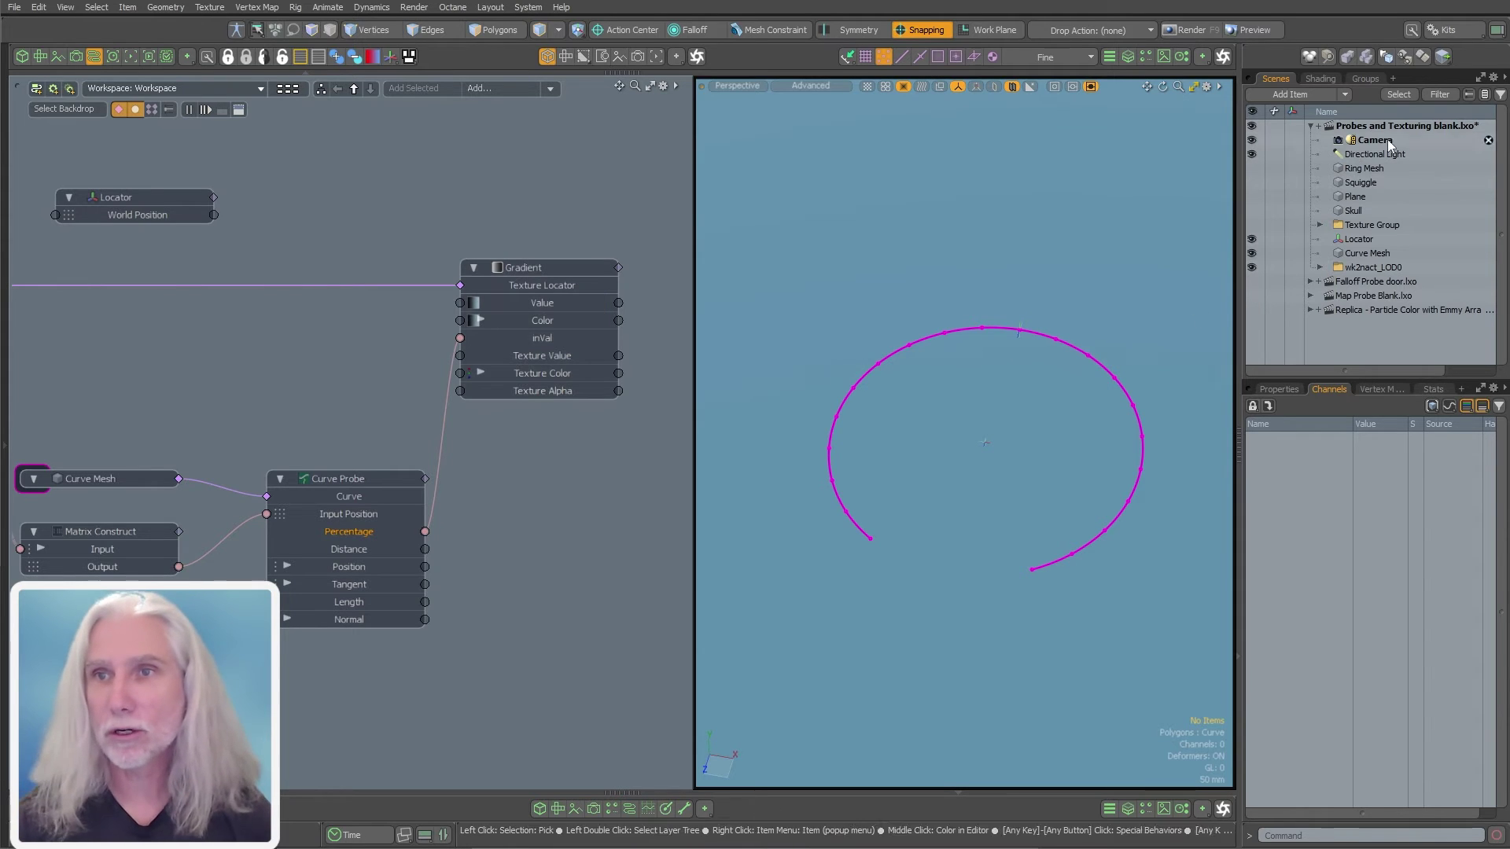
- Make the Ring Mesh visible in the scene together with the curve
click(1320, 79)
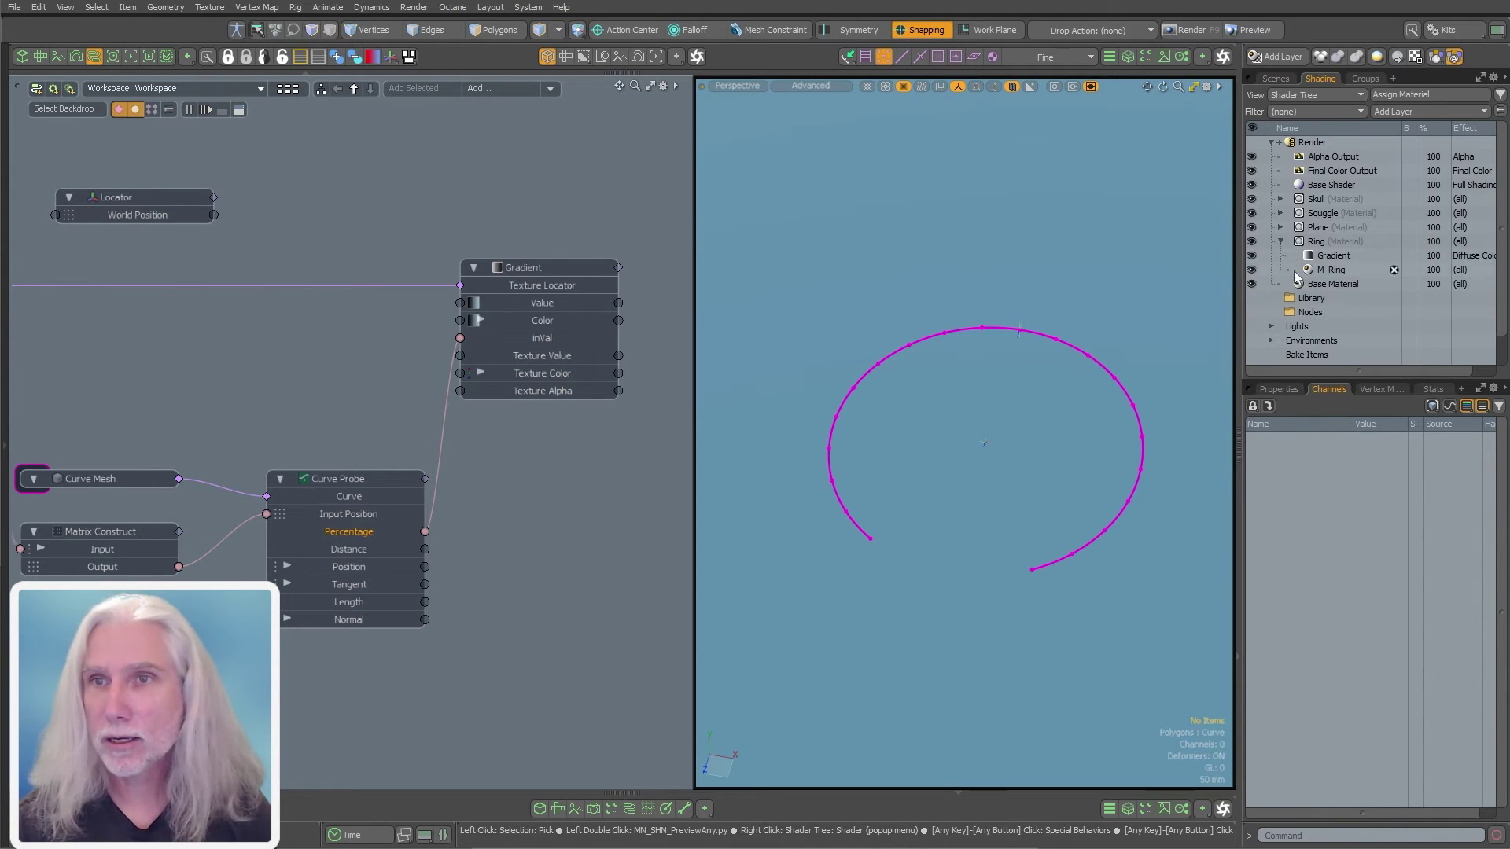
click(1280, 78)
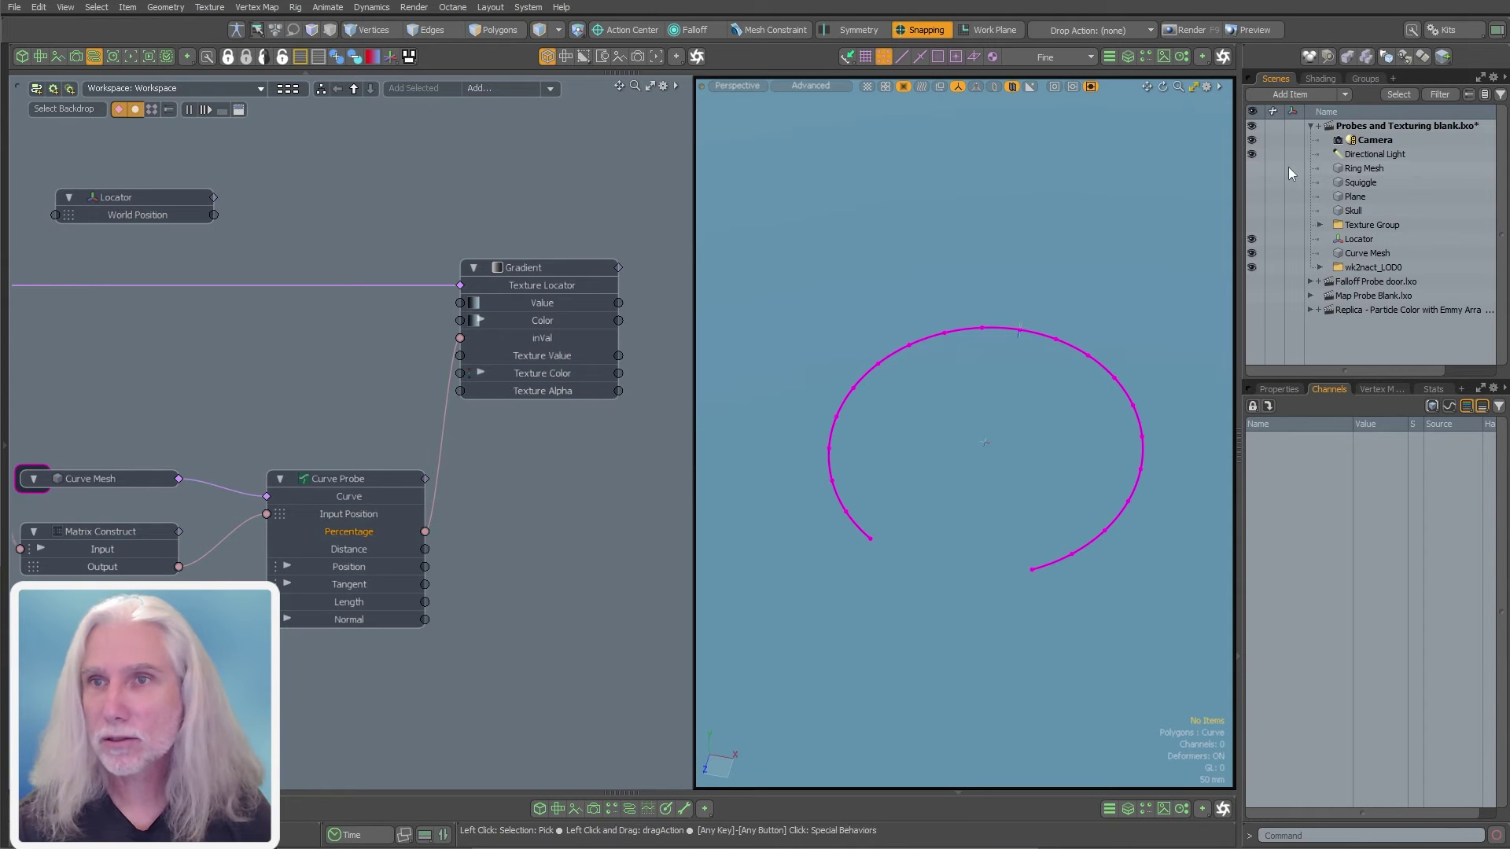
click(1252, 167)
alt+drag(948, 550, 951, 516)
key(ctrl+3)
click(1028, 545)
mouse_move(1027, 545)
alt+mouse_down()
mouse_move(1029, 499)
mouse_move(1036, 545)
alt+mouse_up()
- Open the properties of the Gradient layer in the Ring material to examine its Input Parameter
click(1336, 79)
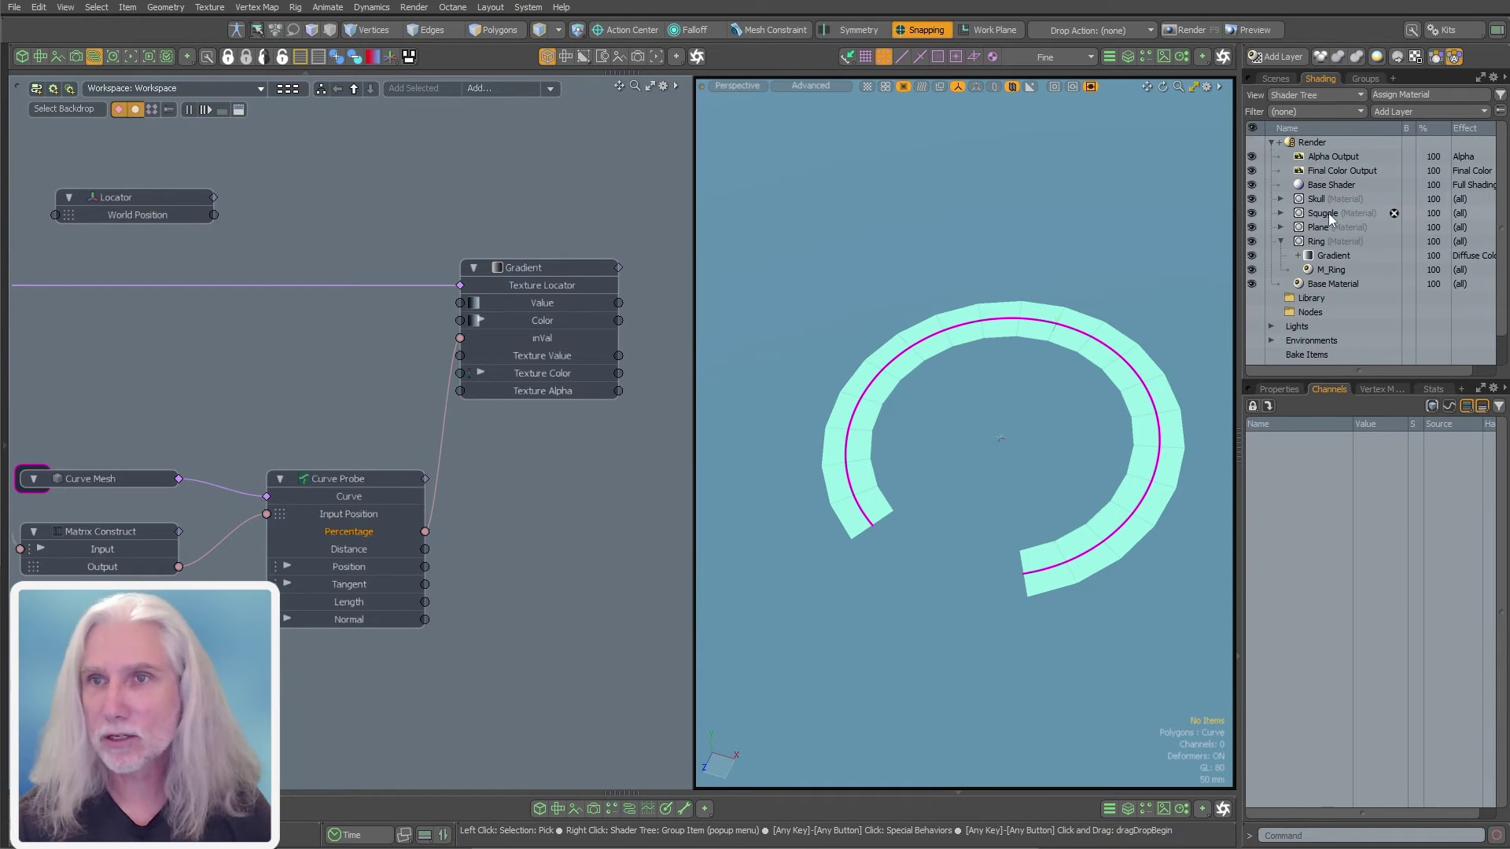
click(1332, 255)
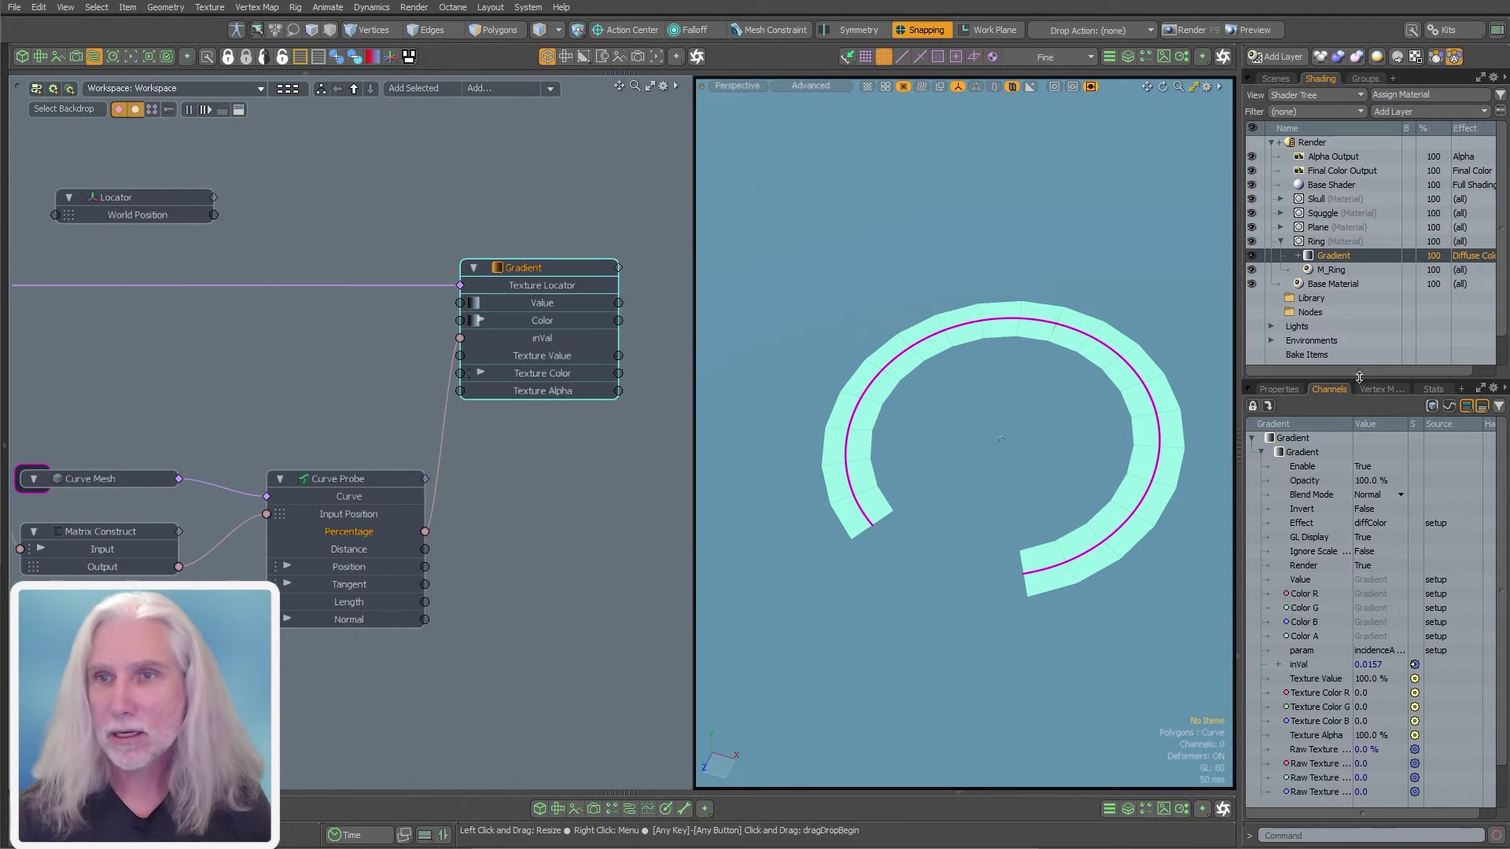
click(1280, 389)
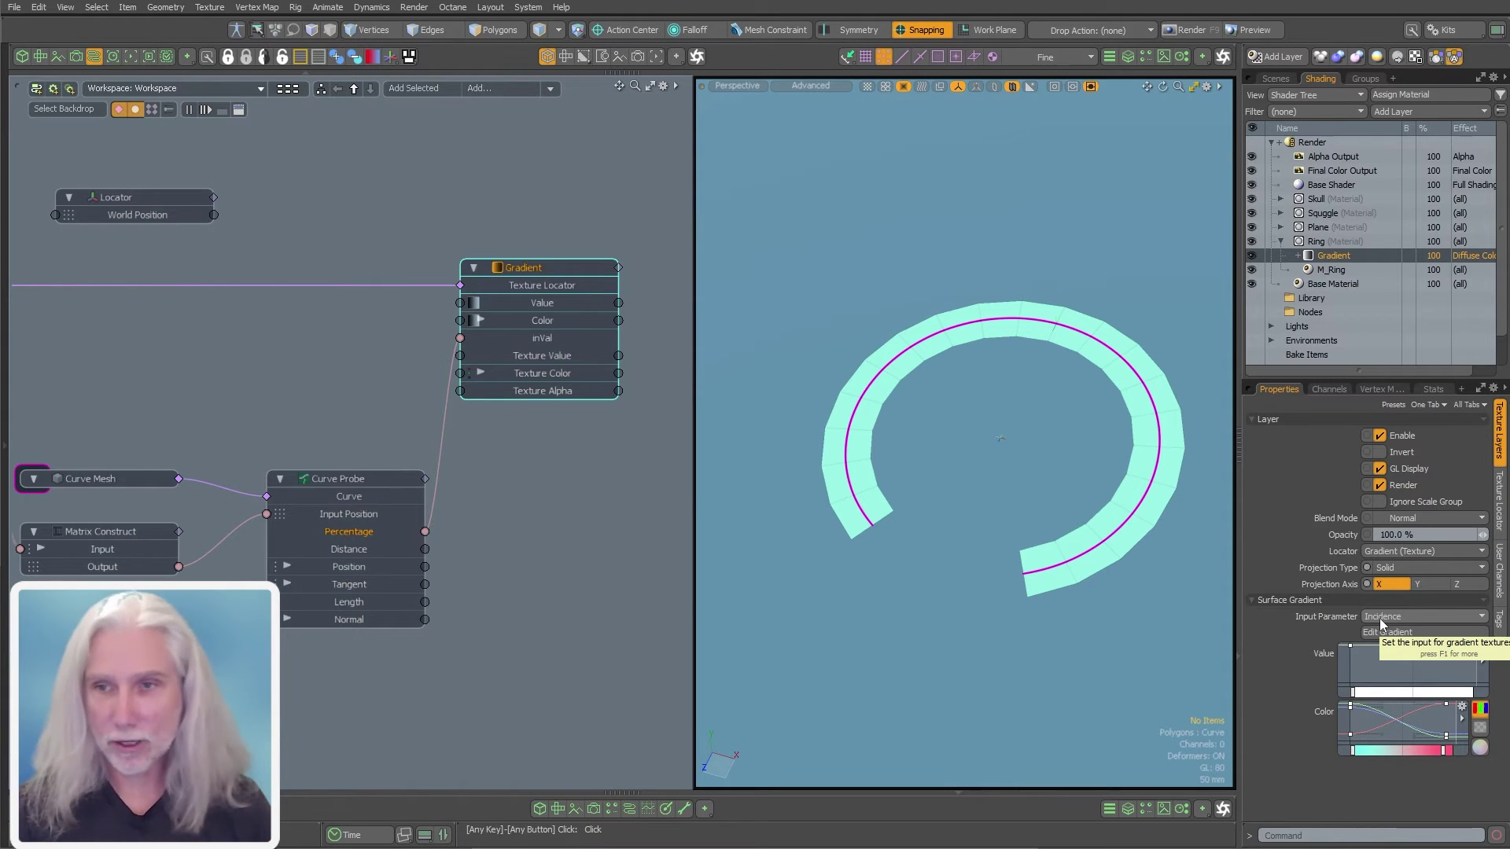
- Open the render Preview, start rendering, and move its window so the ring and gradient properties can be compared
alt+shift+drag(1011, 482, 950, 470)
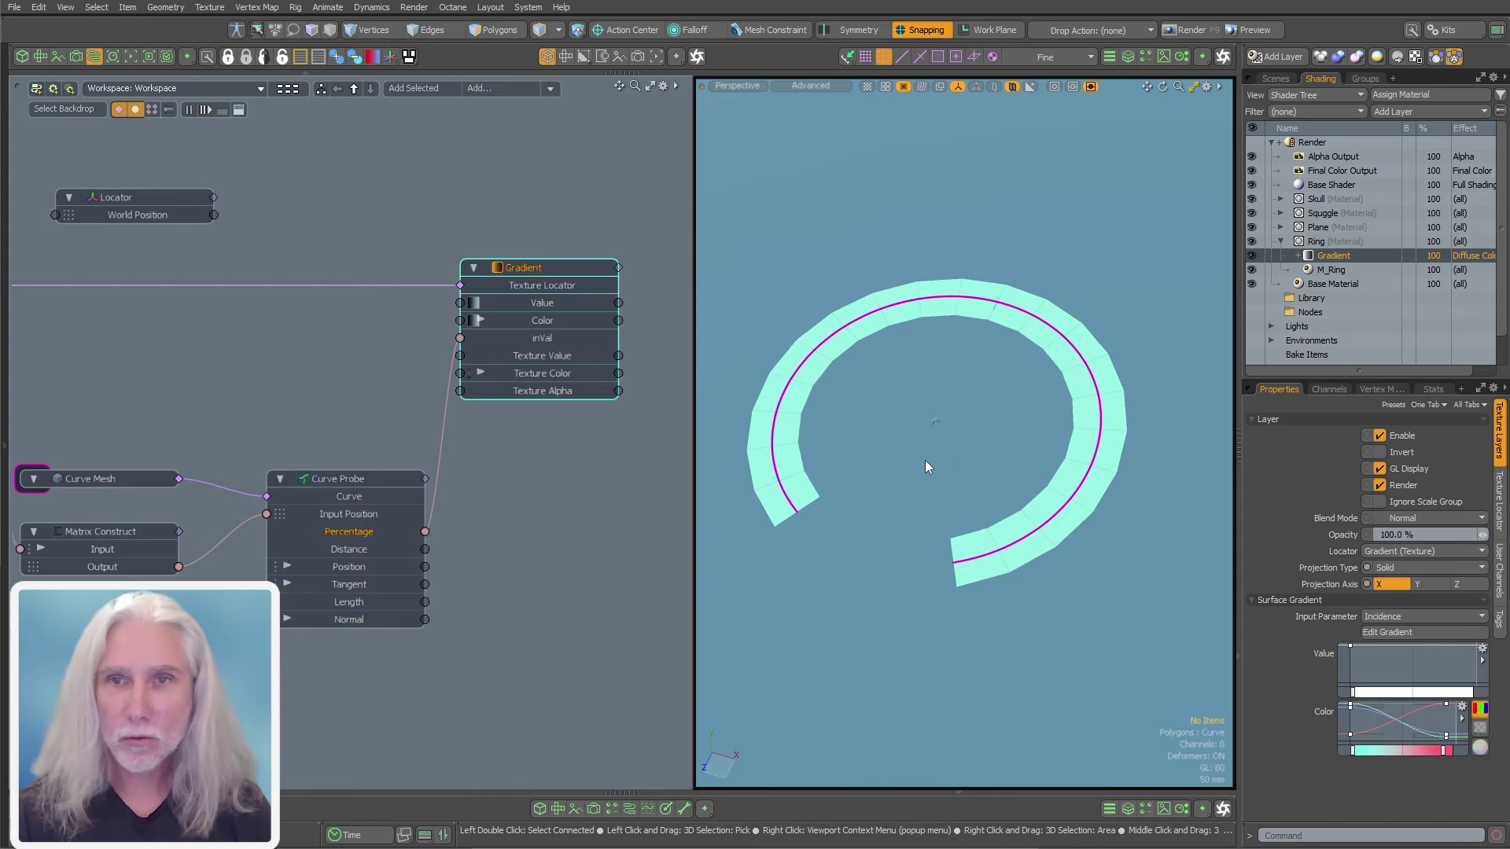
key(F8)
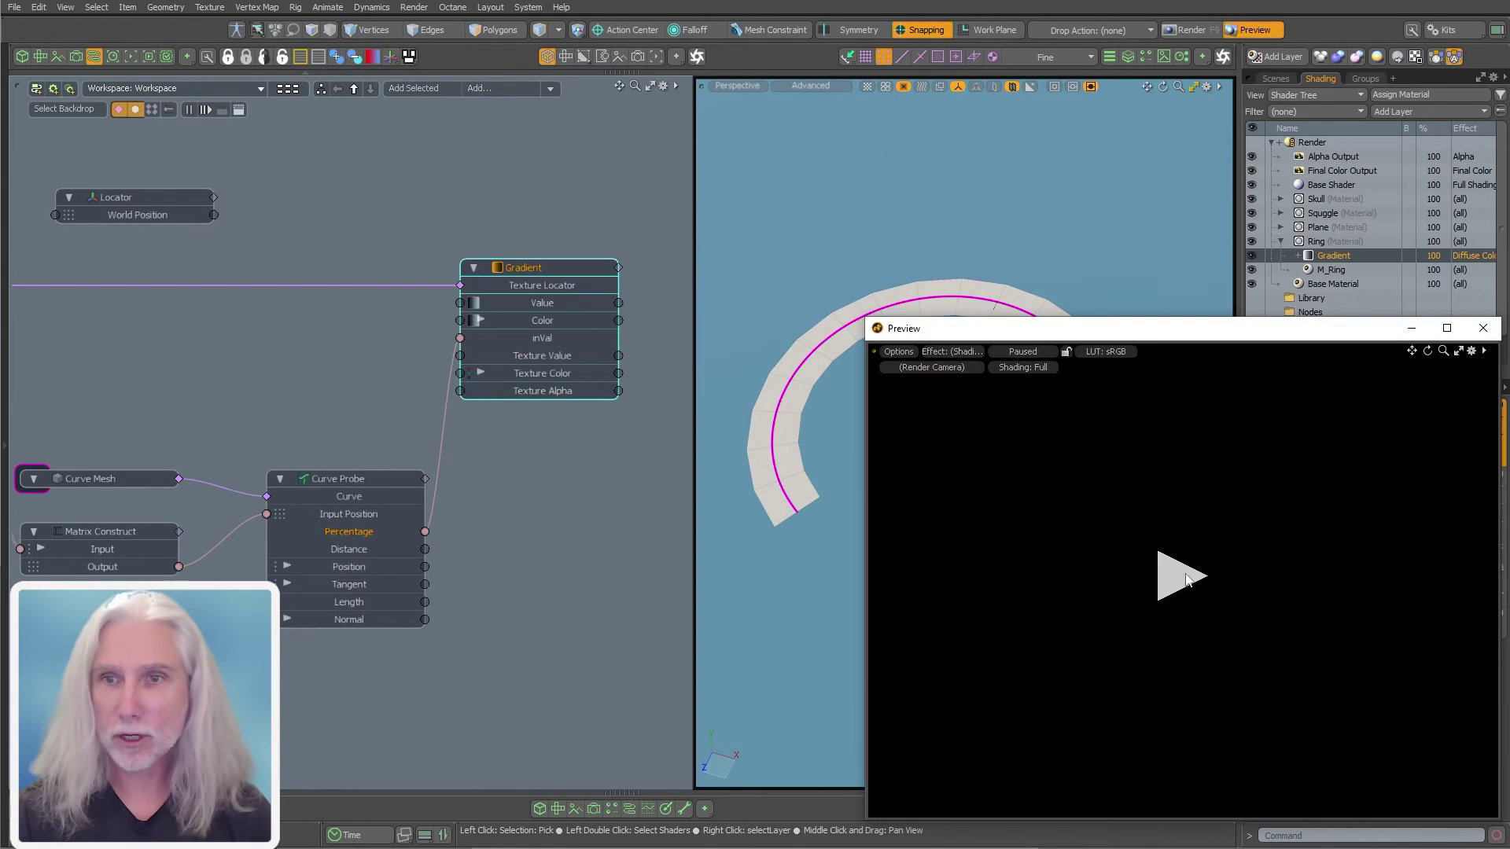
click(1180, 574)
drag(1178, 328, 924, 171)
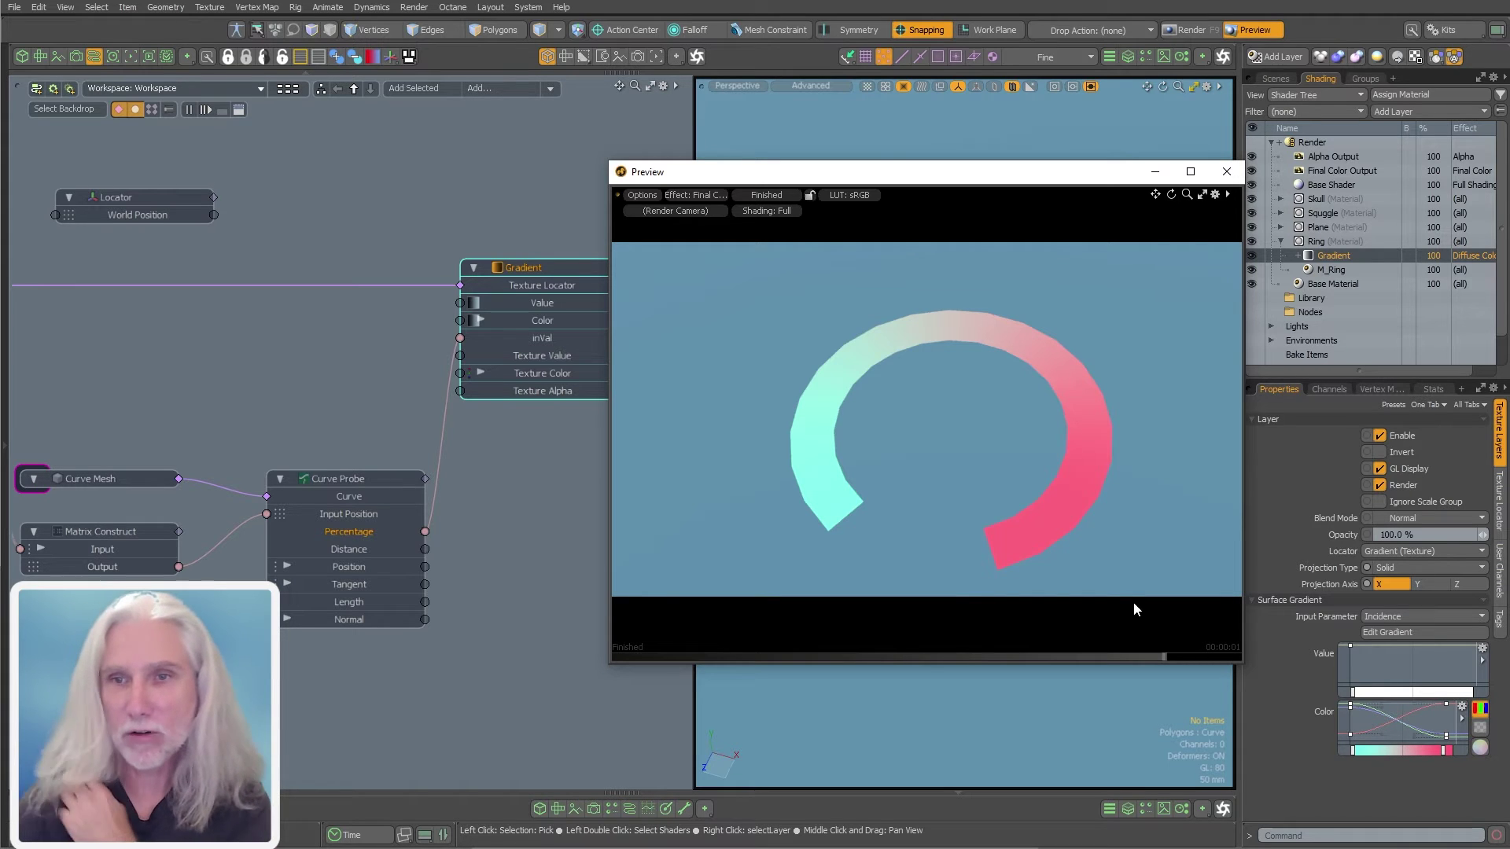
- Disconnect the Curve Probe's Percentage from the Gradient's inVal to compare the preview, and restore the link
drag(460, 338, 455, 408)
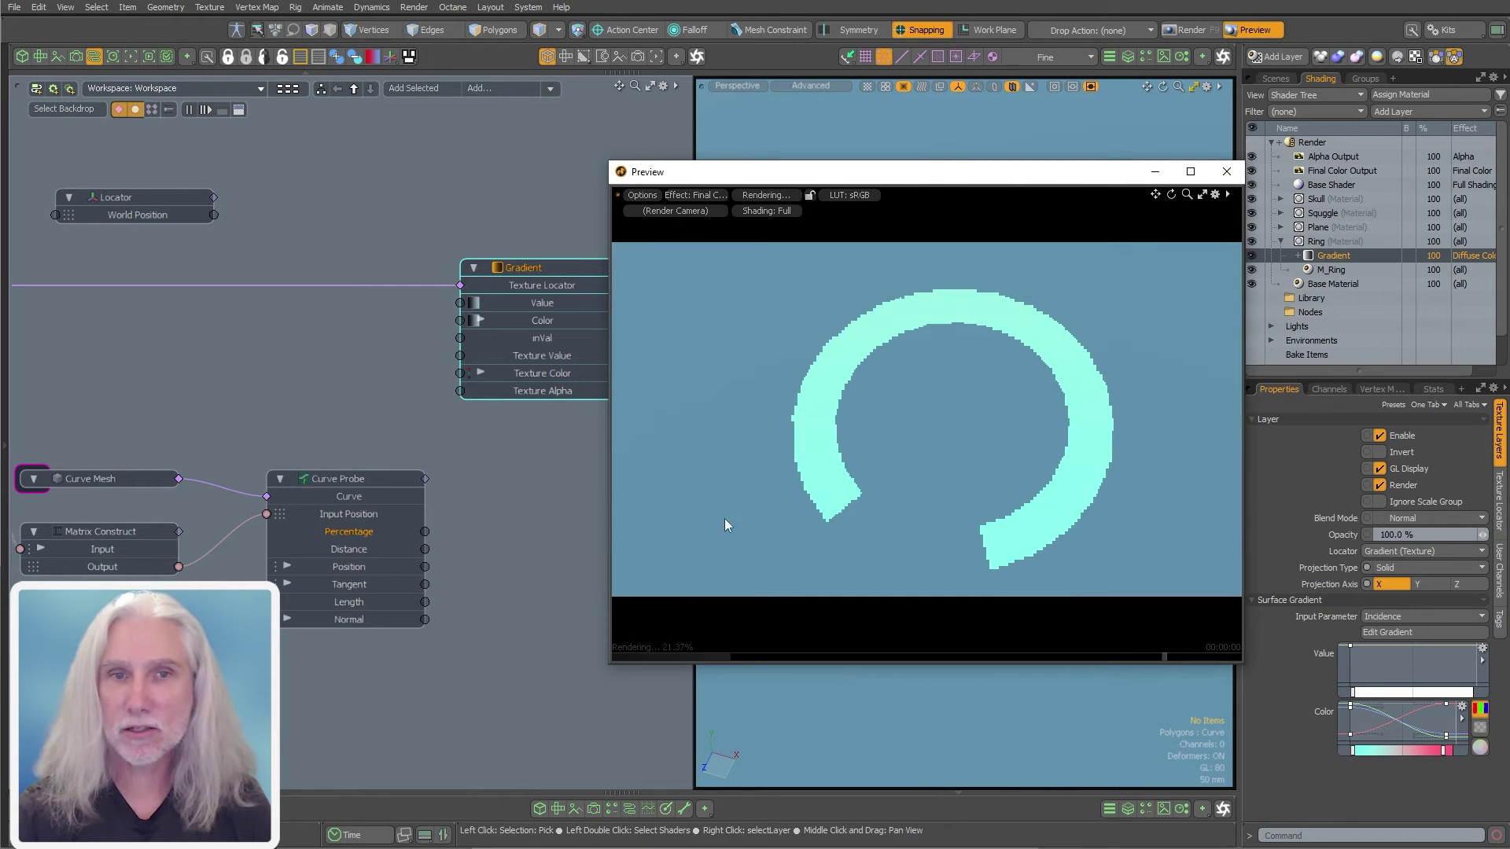
drag(424, 531, 460, 338)
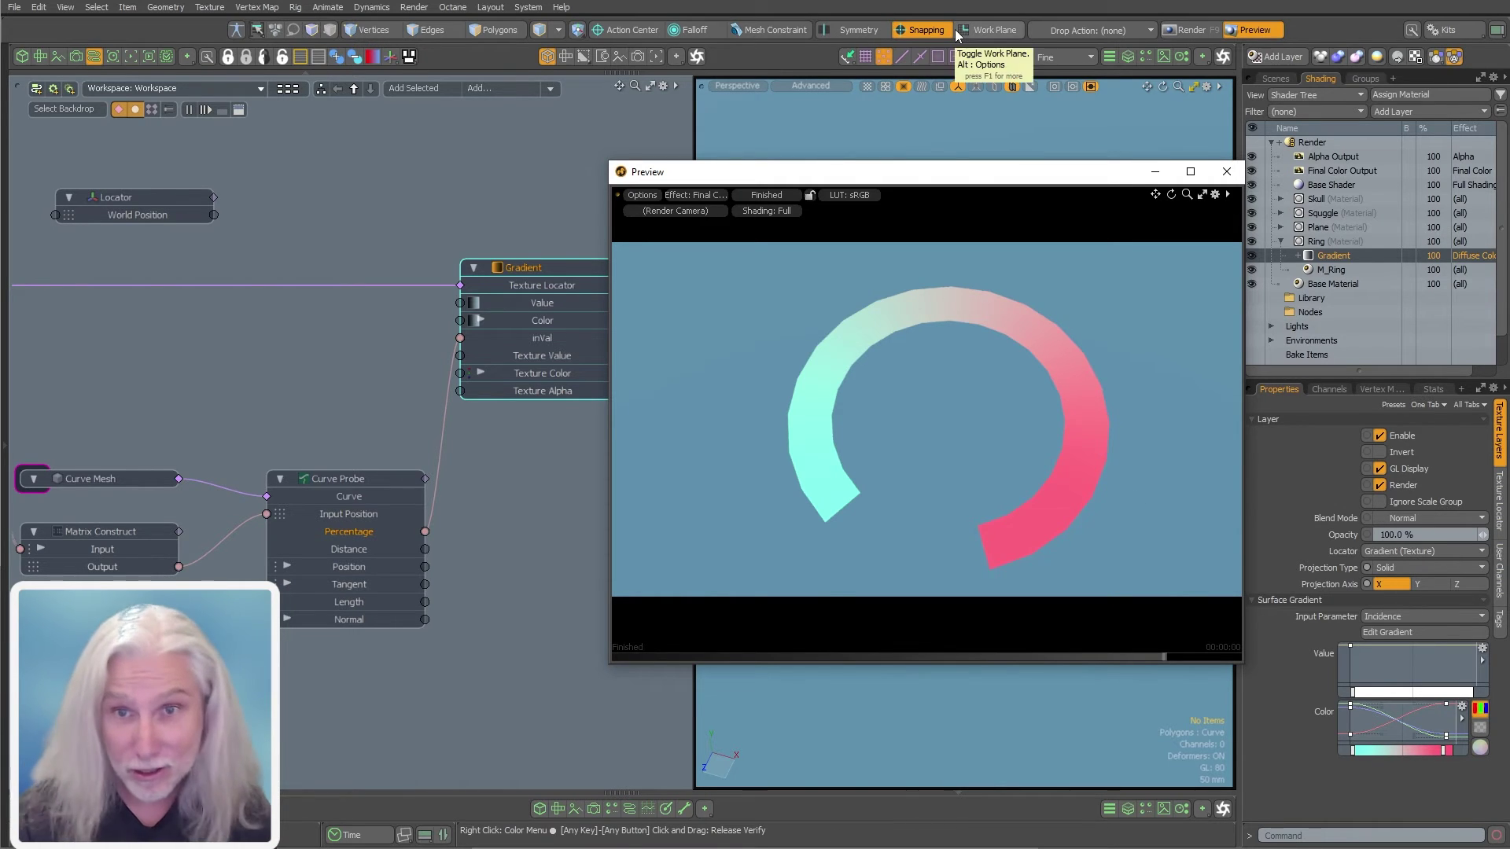
- Move the Preview window clear of the ring, select the Ring Mesh, and turn snapping off
drag(904, 172, 470, 225)
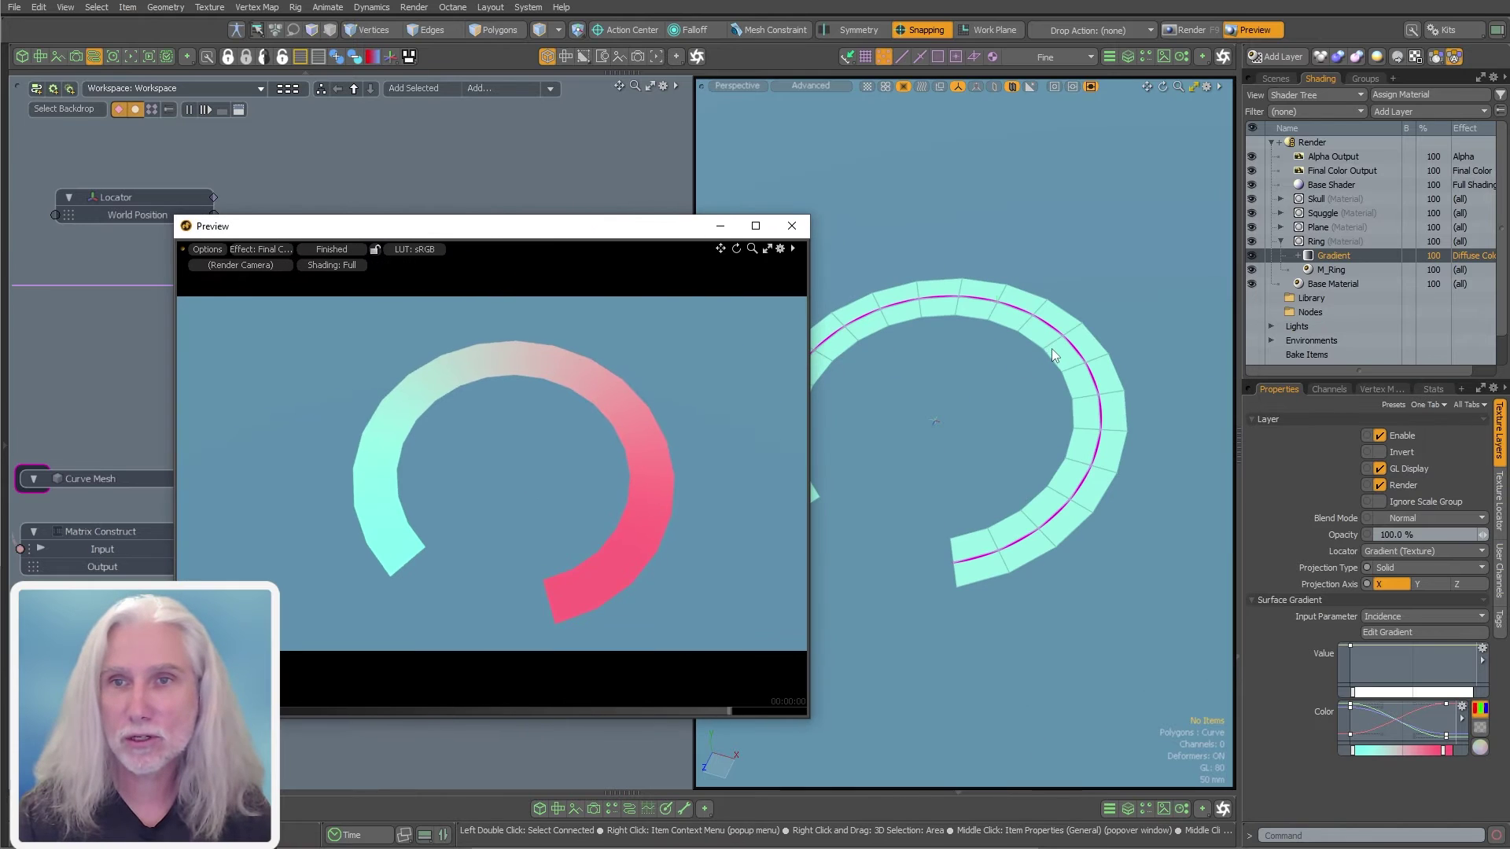
click(1050, 358)
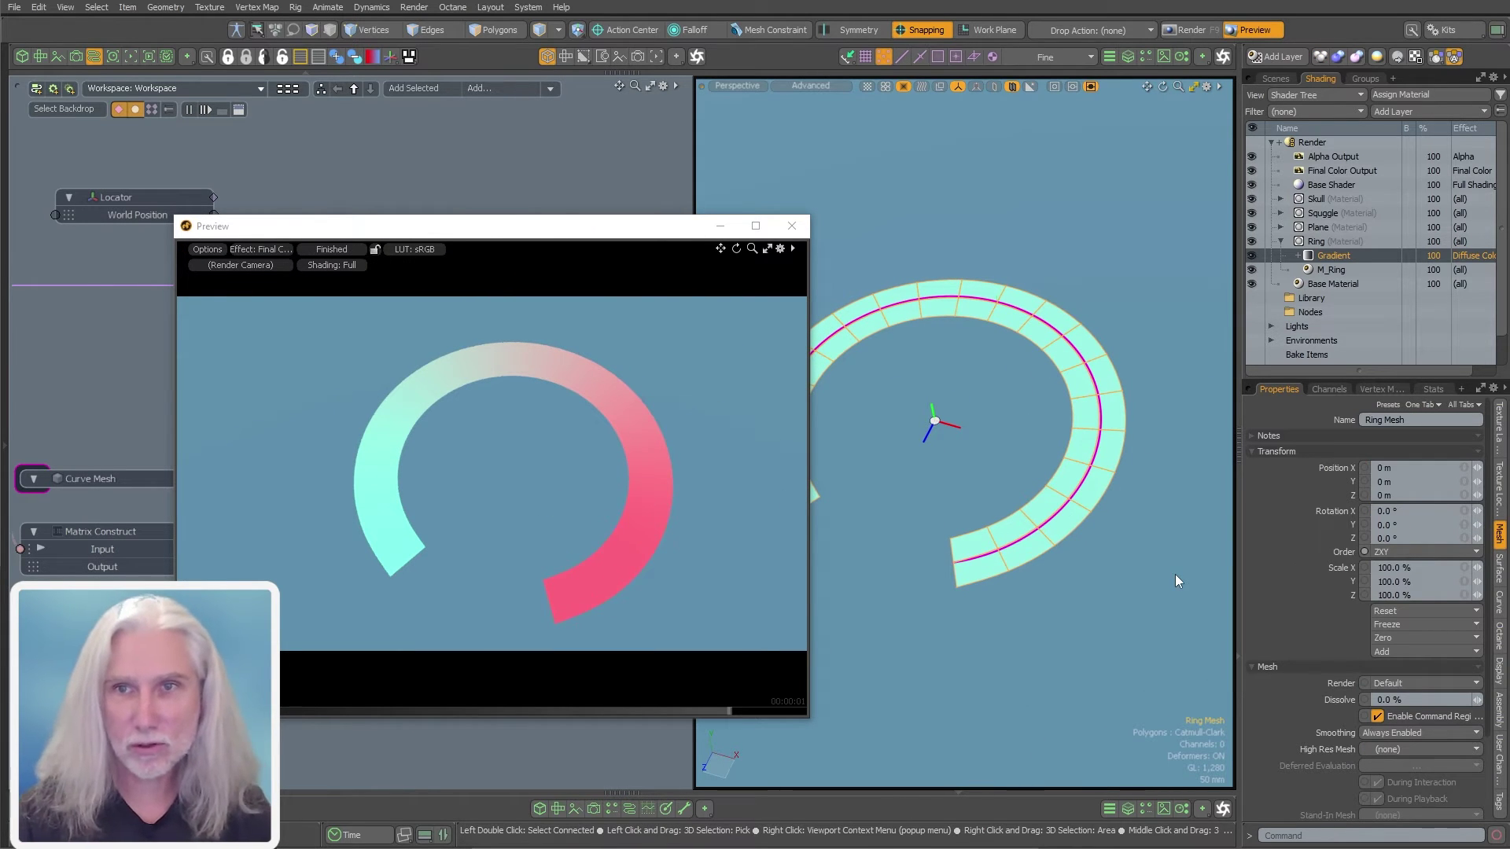
click(928, 33)
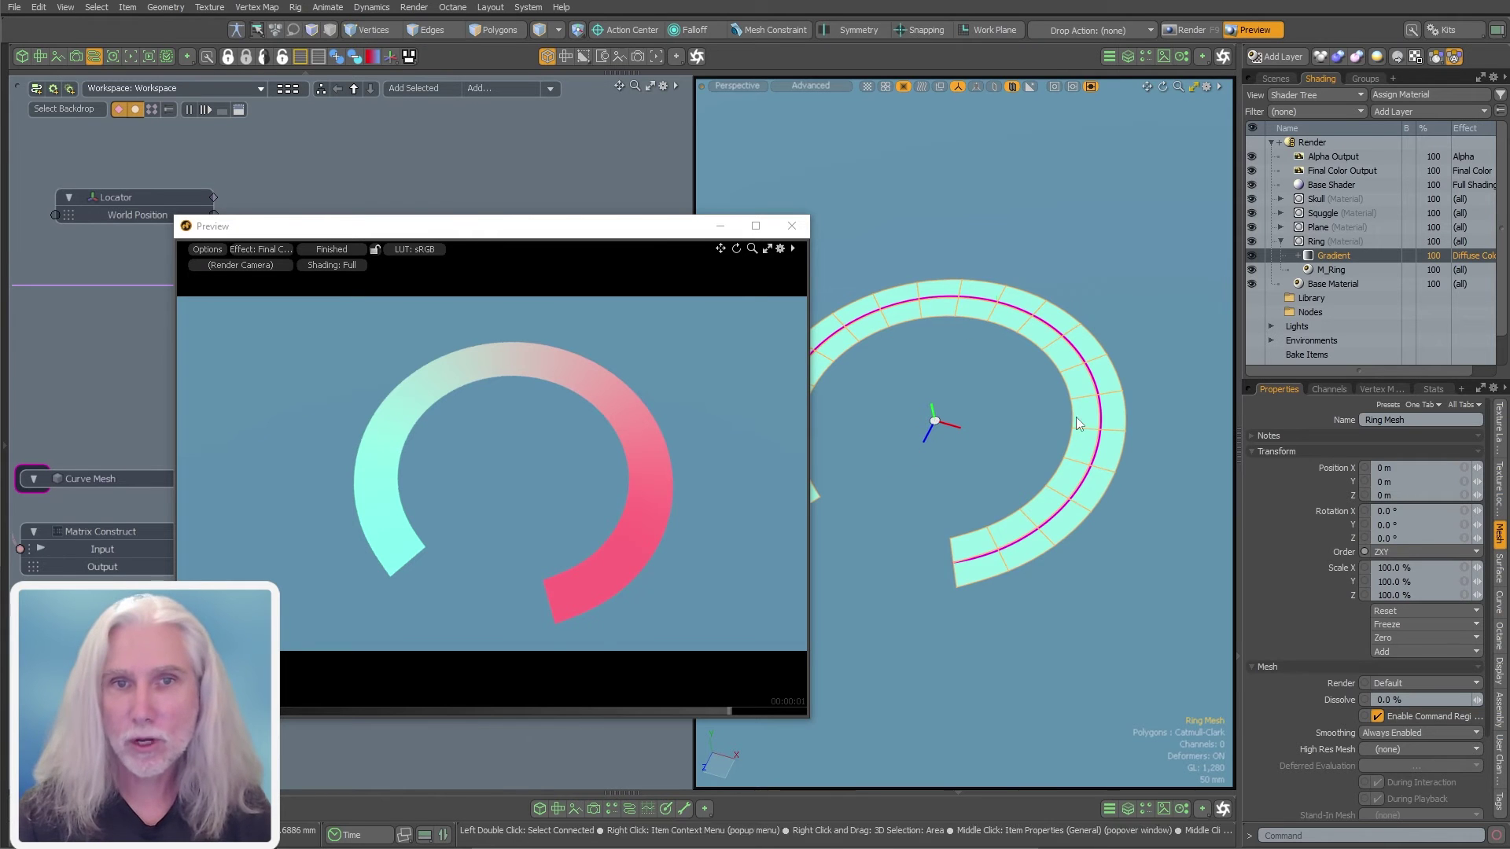
- Hide the Ring Mesh and make the Squiggle mesh the selected, visible item in the scene
click(1275, 79)
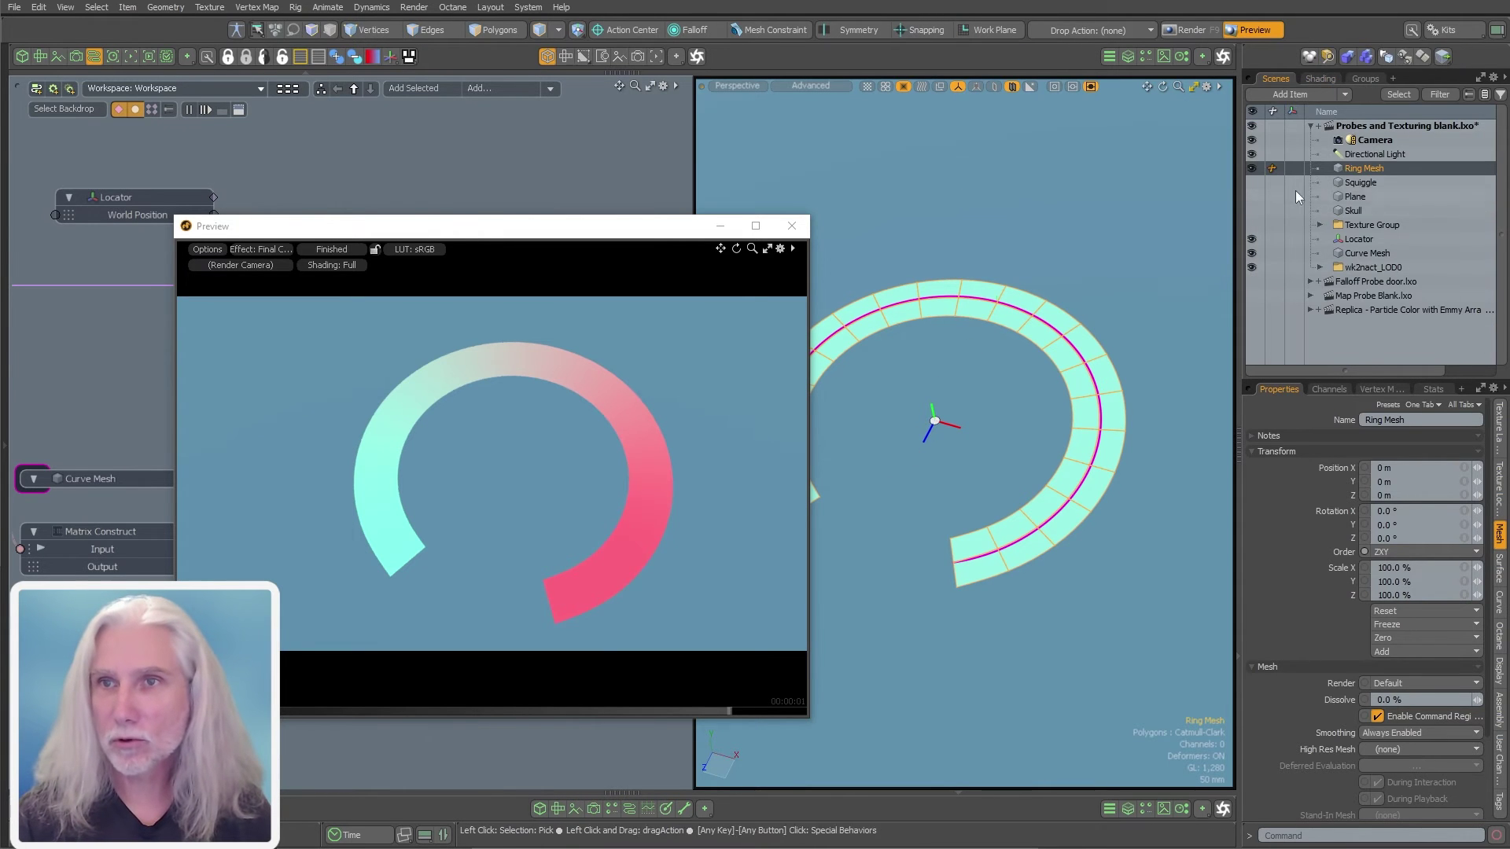
click(1361, 183)
drag(1239, 163, 1246, 163)
click(1257, 168)
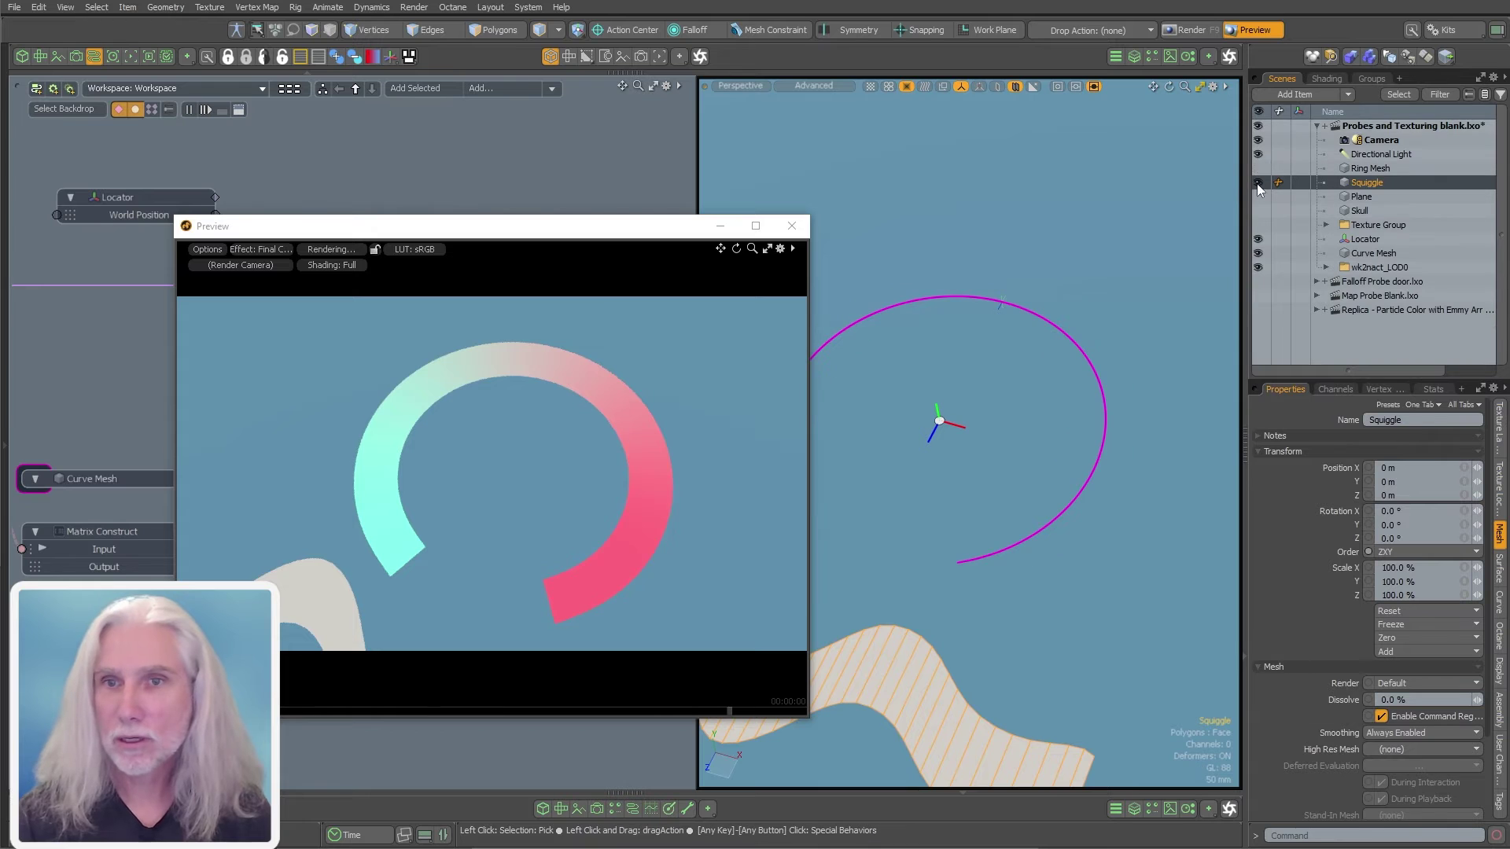
- Cut a lengthwise edge loop through the middle of the Squiggle mesh with Loop Slice and close the Preview
alt+shift+drag(961, 400, 1046, 342)
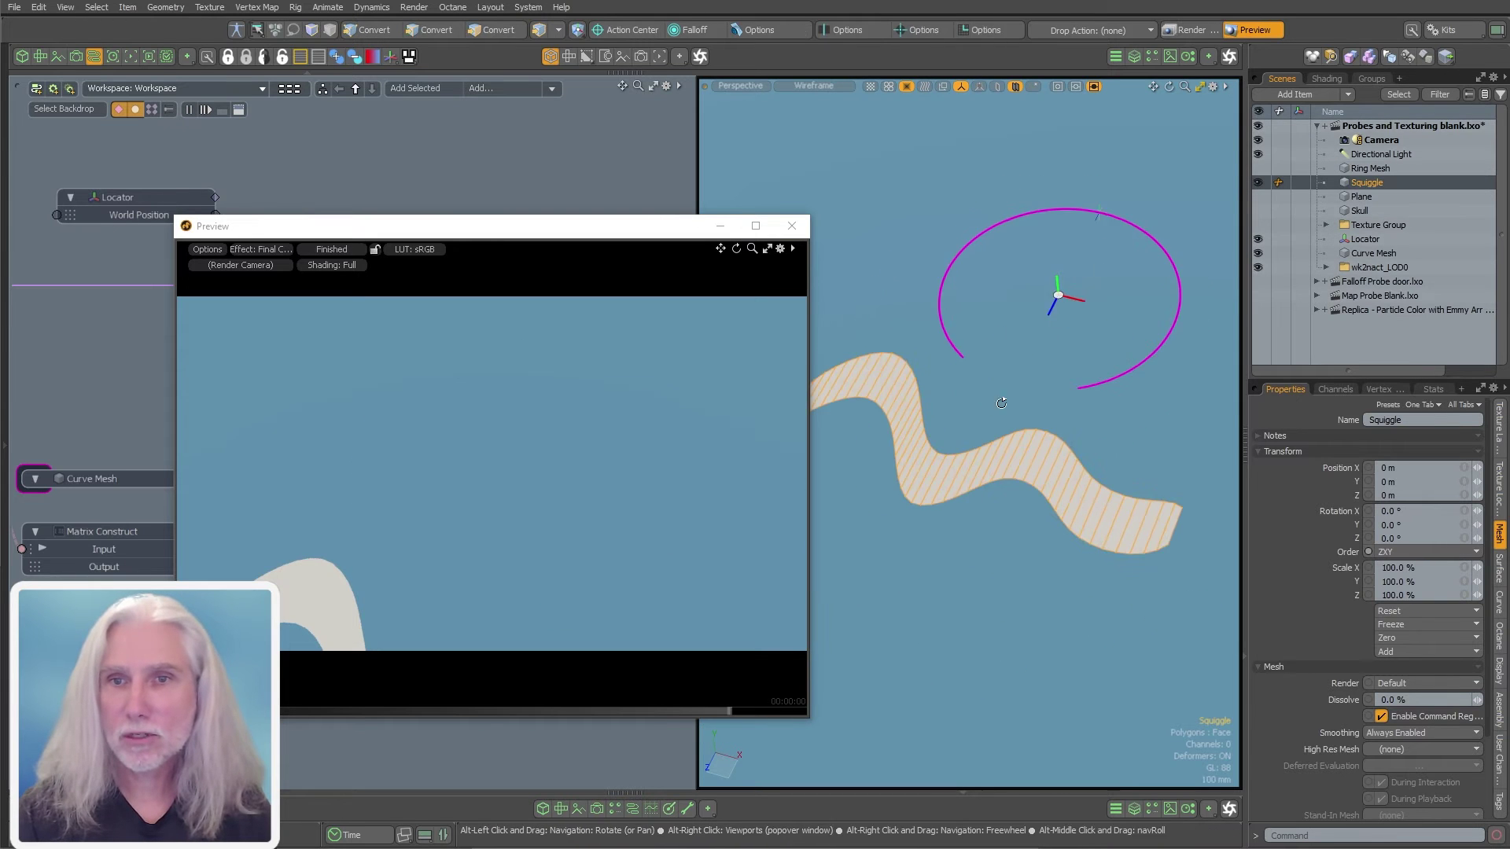
key(2)
alt+drag(997, 433, 999, 473)
key(alt+c)
alt+drag(951, 603, 993, 584)
click(792, 226)
alt+drag(1104, 463, 970, 477)
key(space)
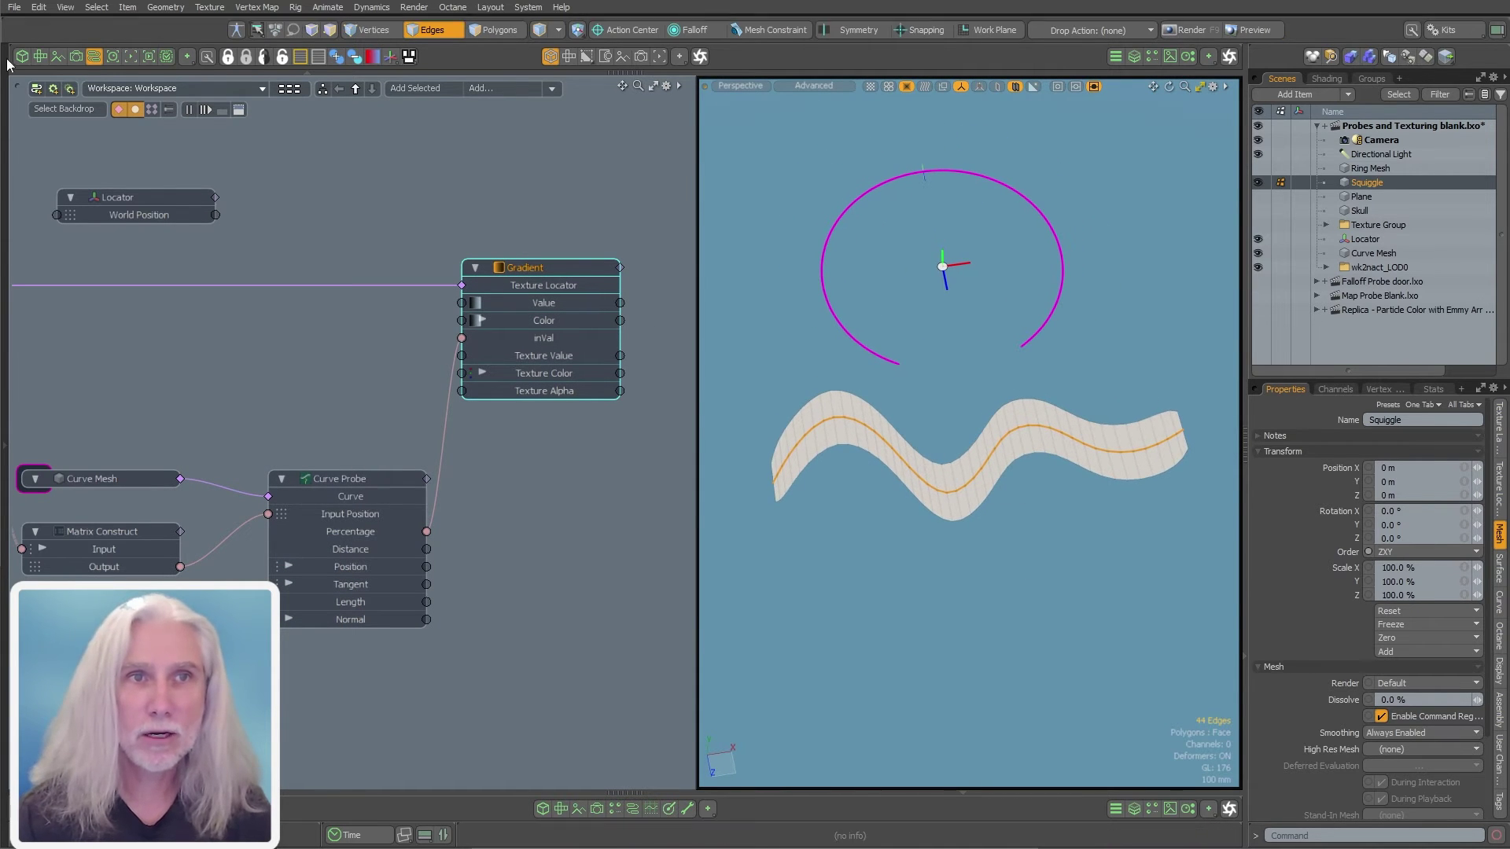
- Convert the Squiggle's selected middle edges to a Spline Curve in a new mesh
click(7, 119)
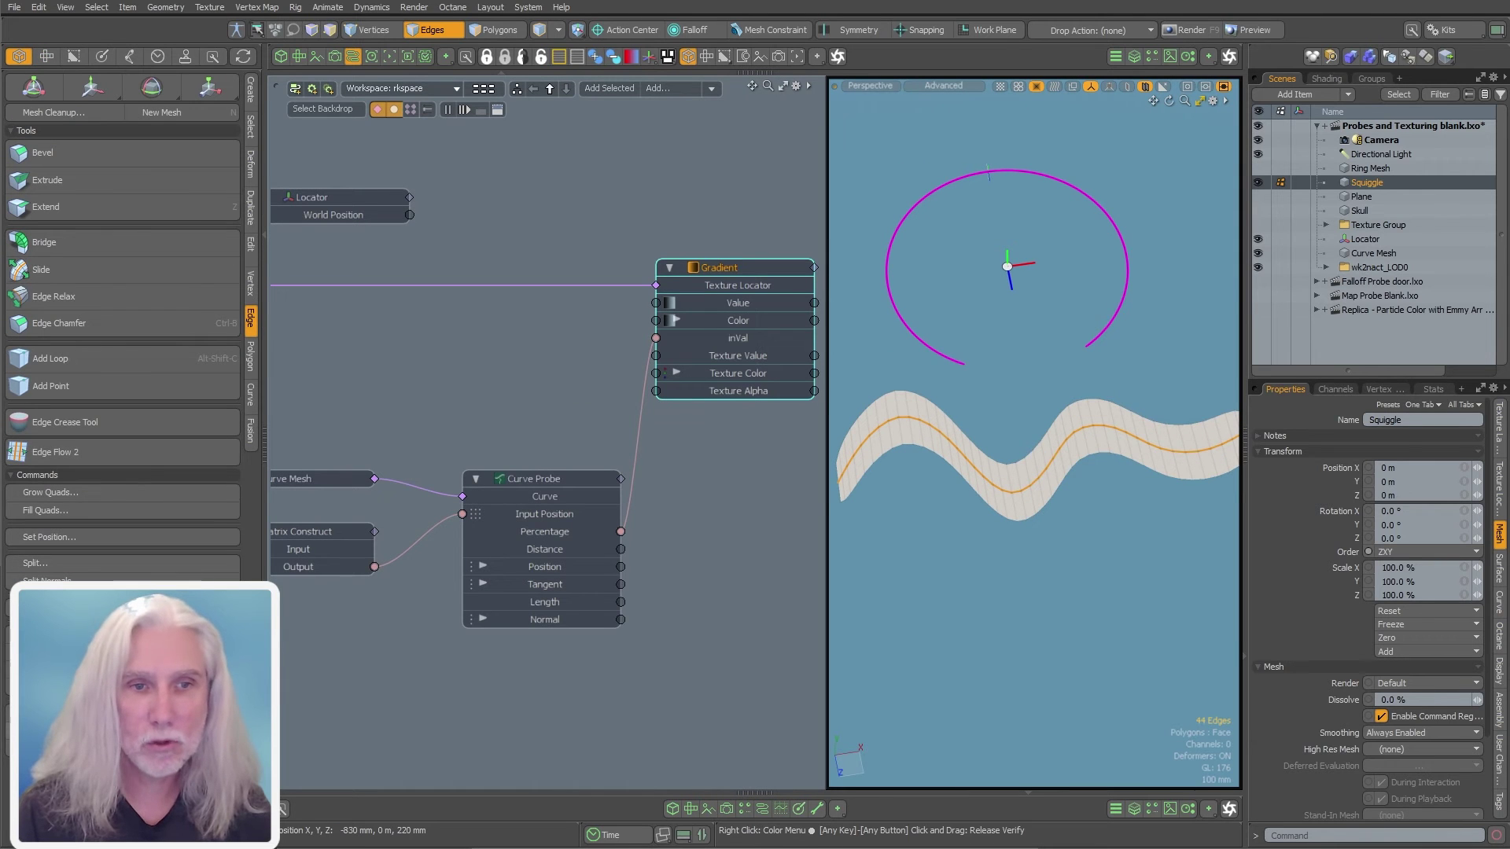
click(71, 730)
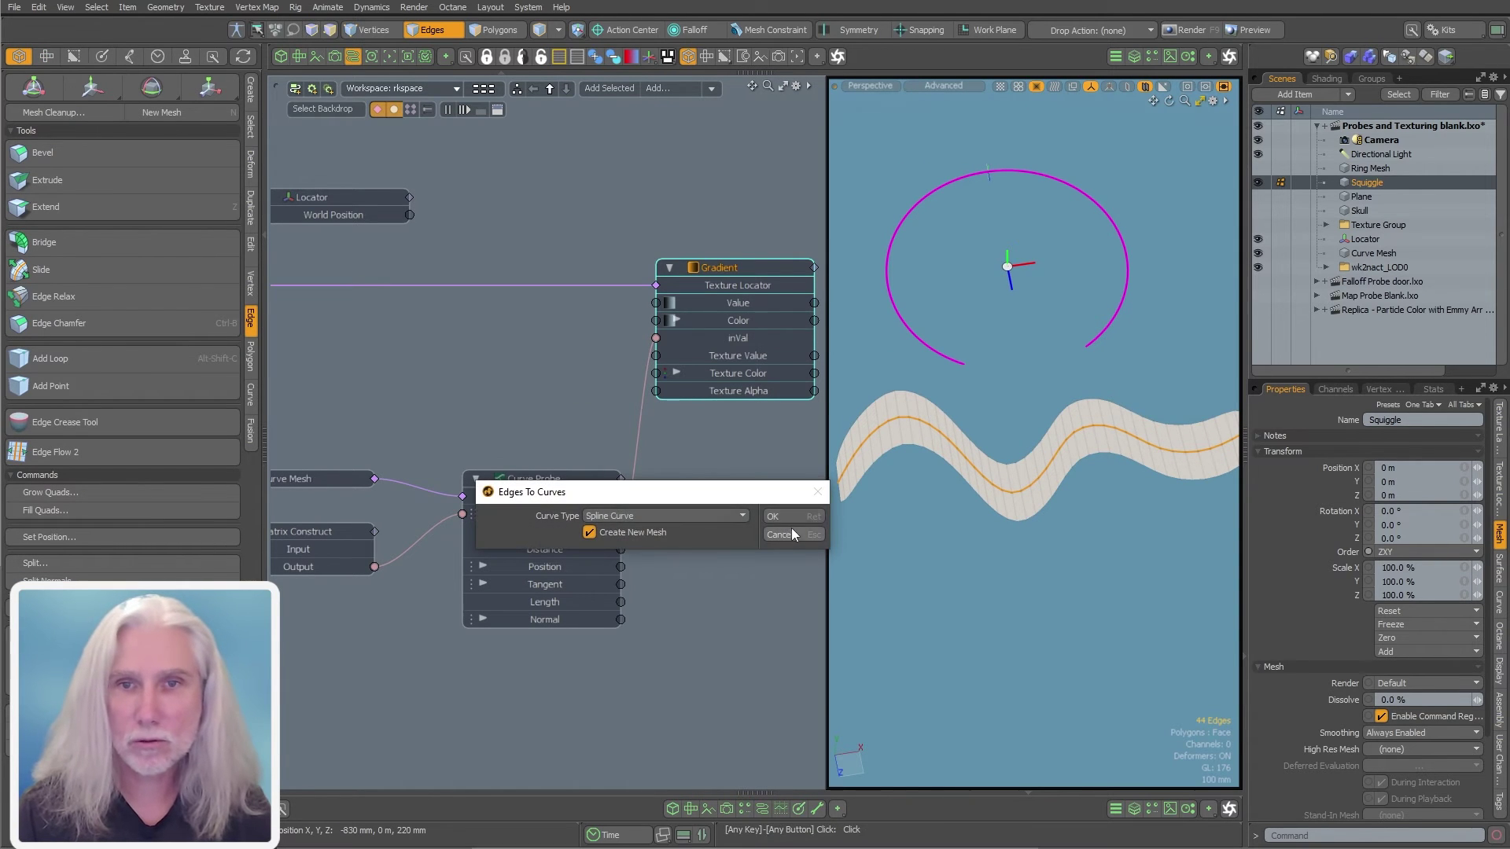
key(Return)
- Add the Squiggle's new curve mesh to the schematic below the ring's node network
scroll(643, 375, down, 3)
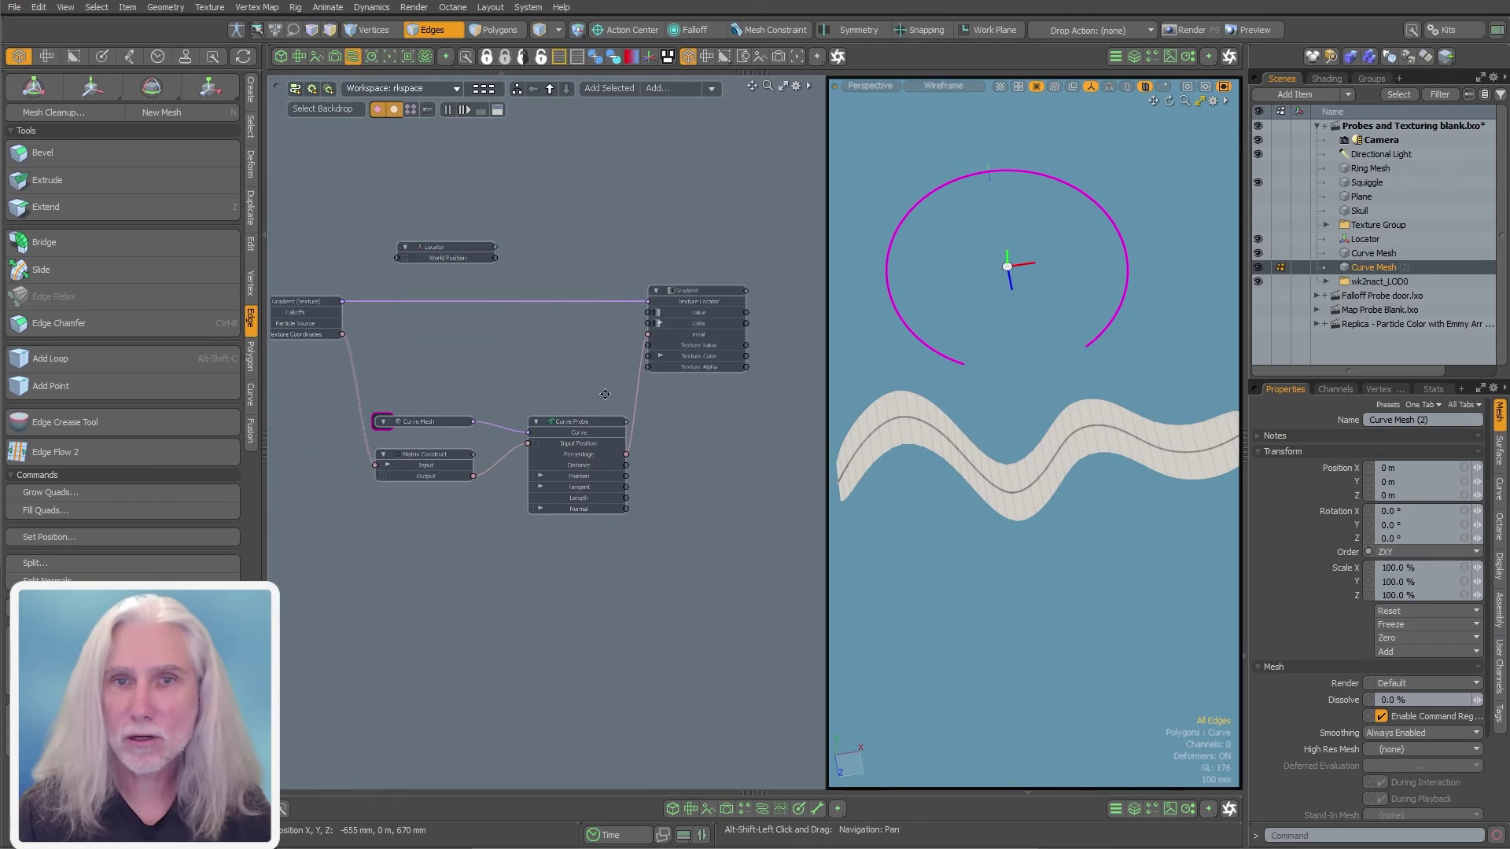
drag(1374, 267, 599, 628)
click(739, 489)
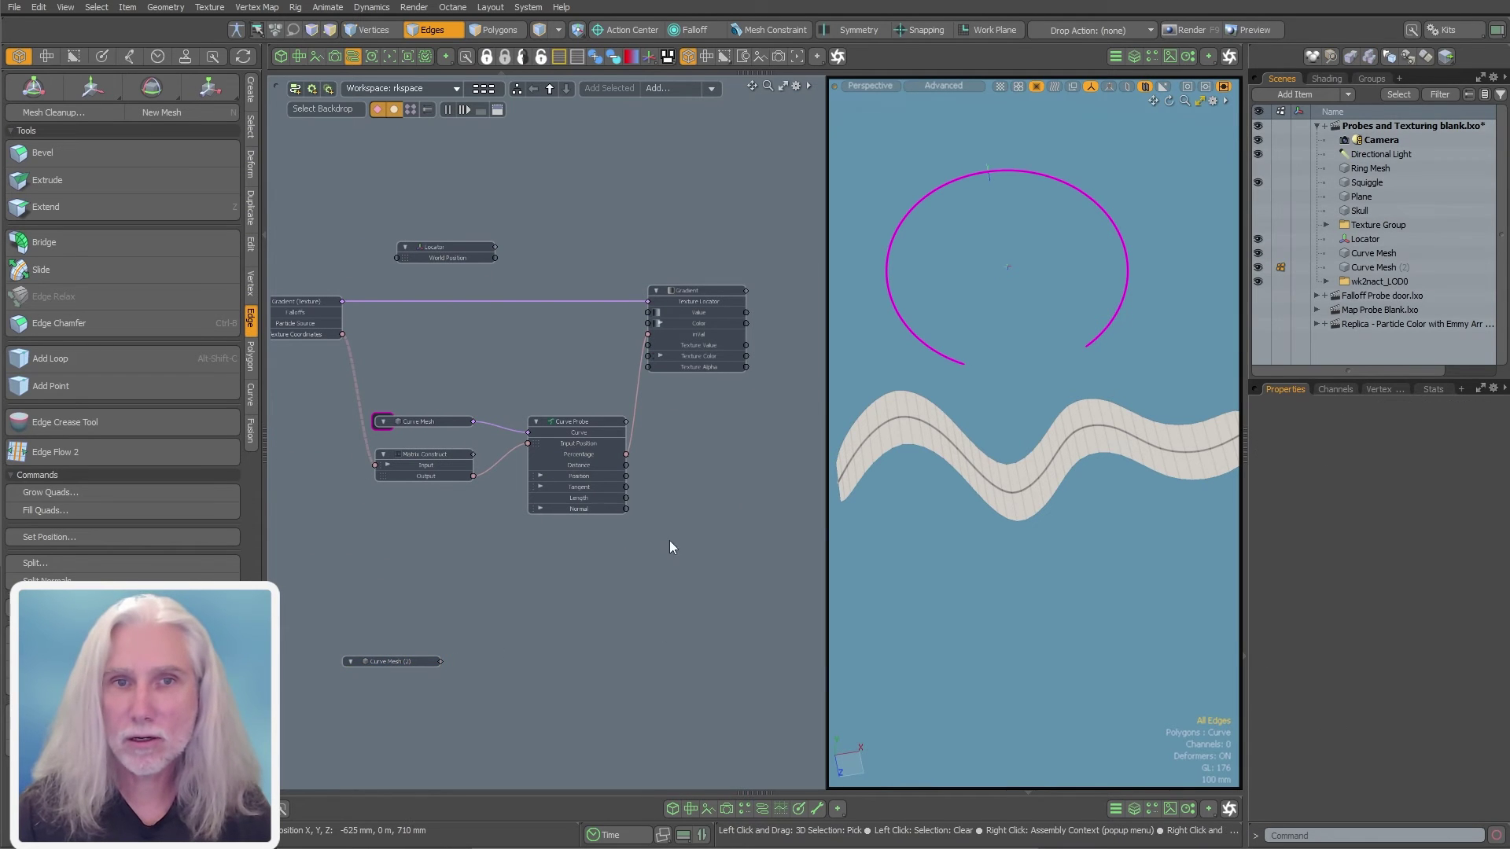
- Add a second Curve Probe to the schematic and place it beside the Squiggle's curve mesh node
text(nc)
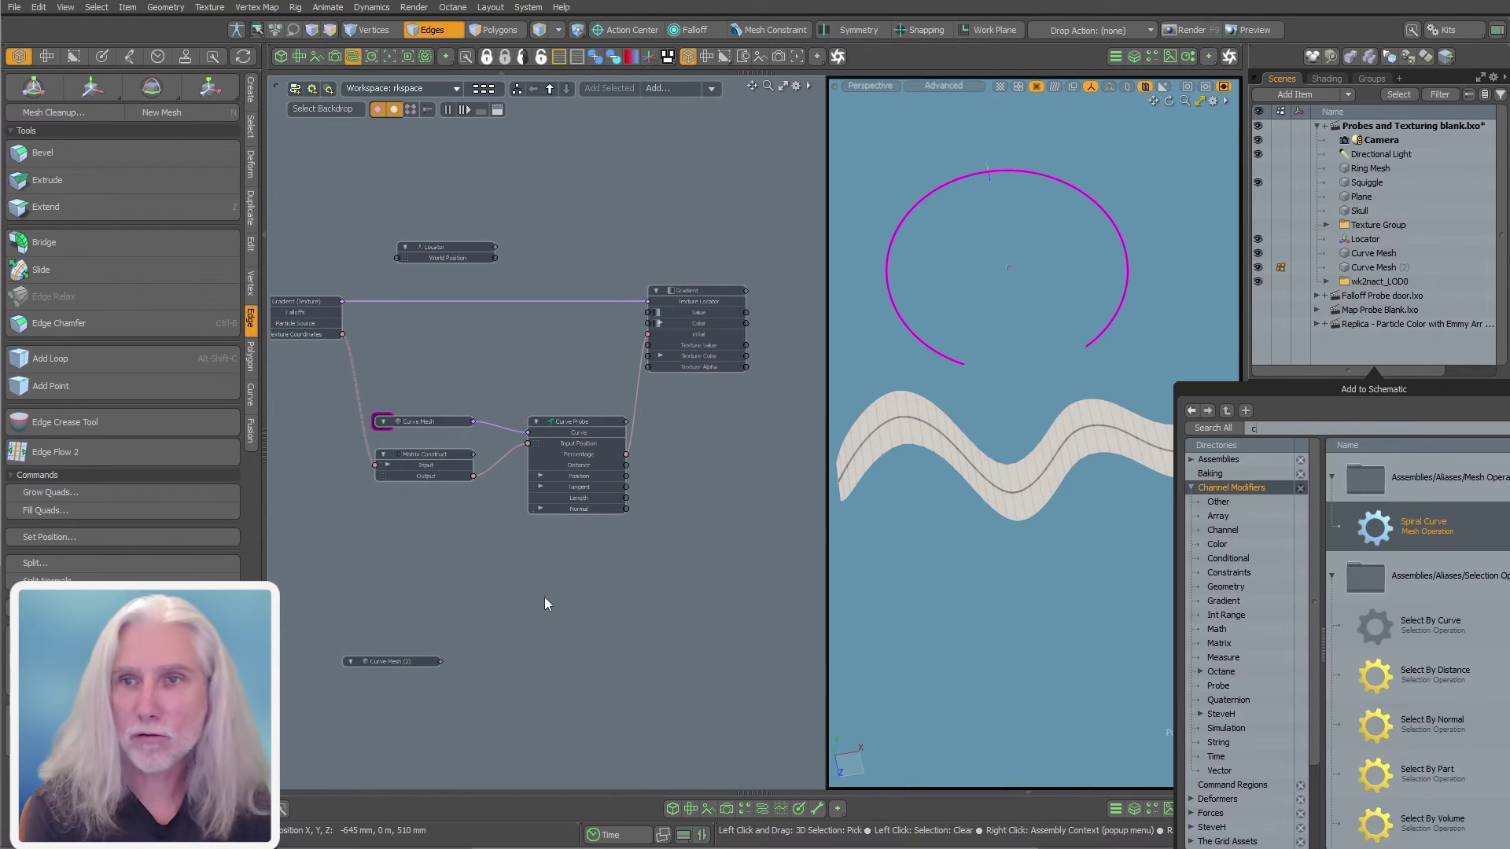
text(urve pro)
key(Return)
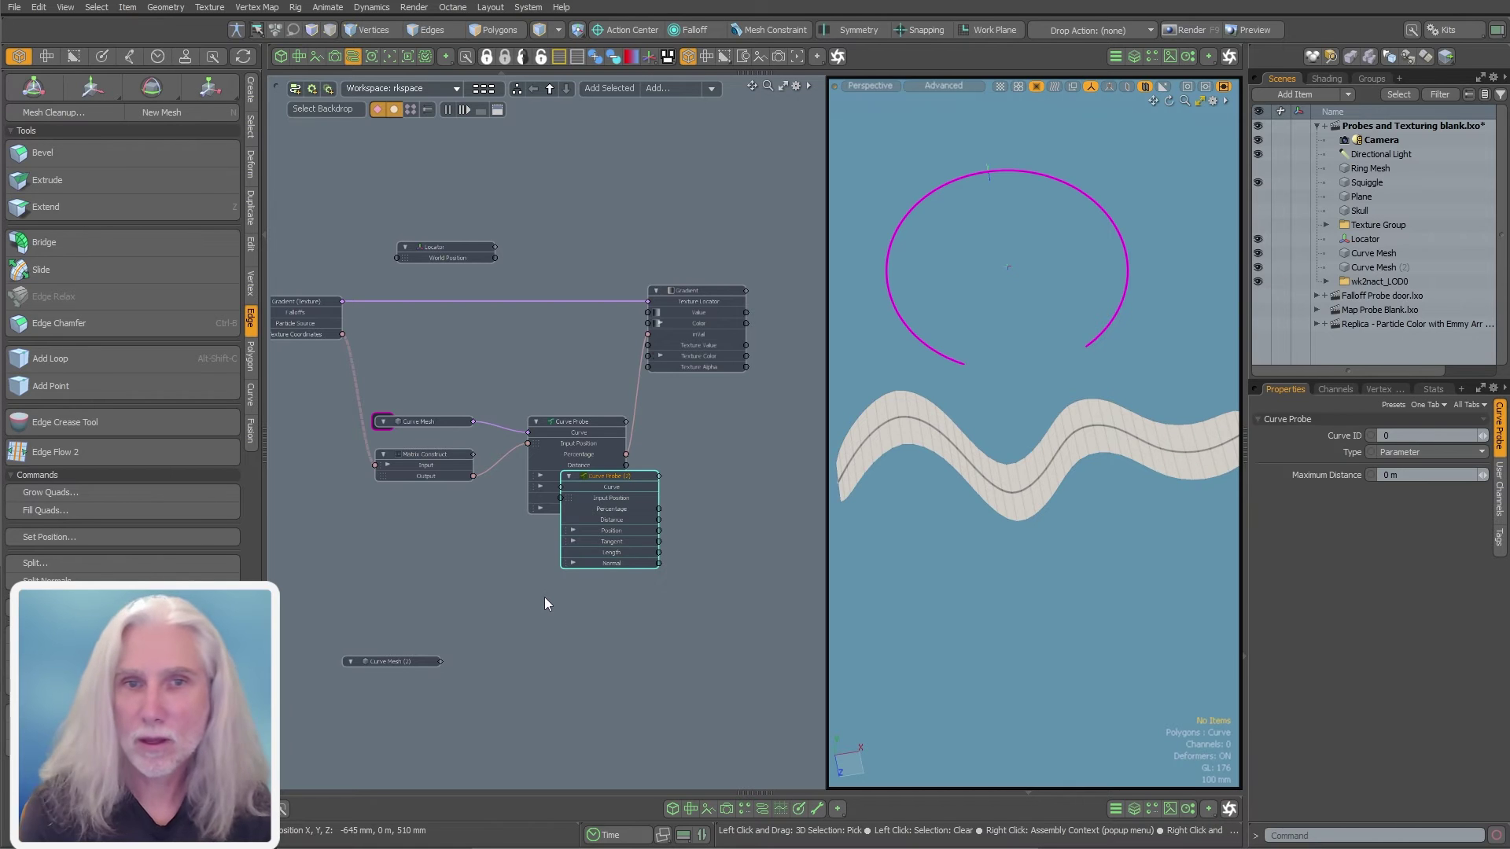
click(615, 421)
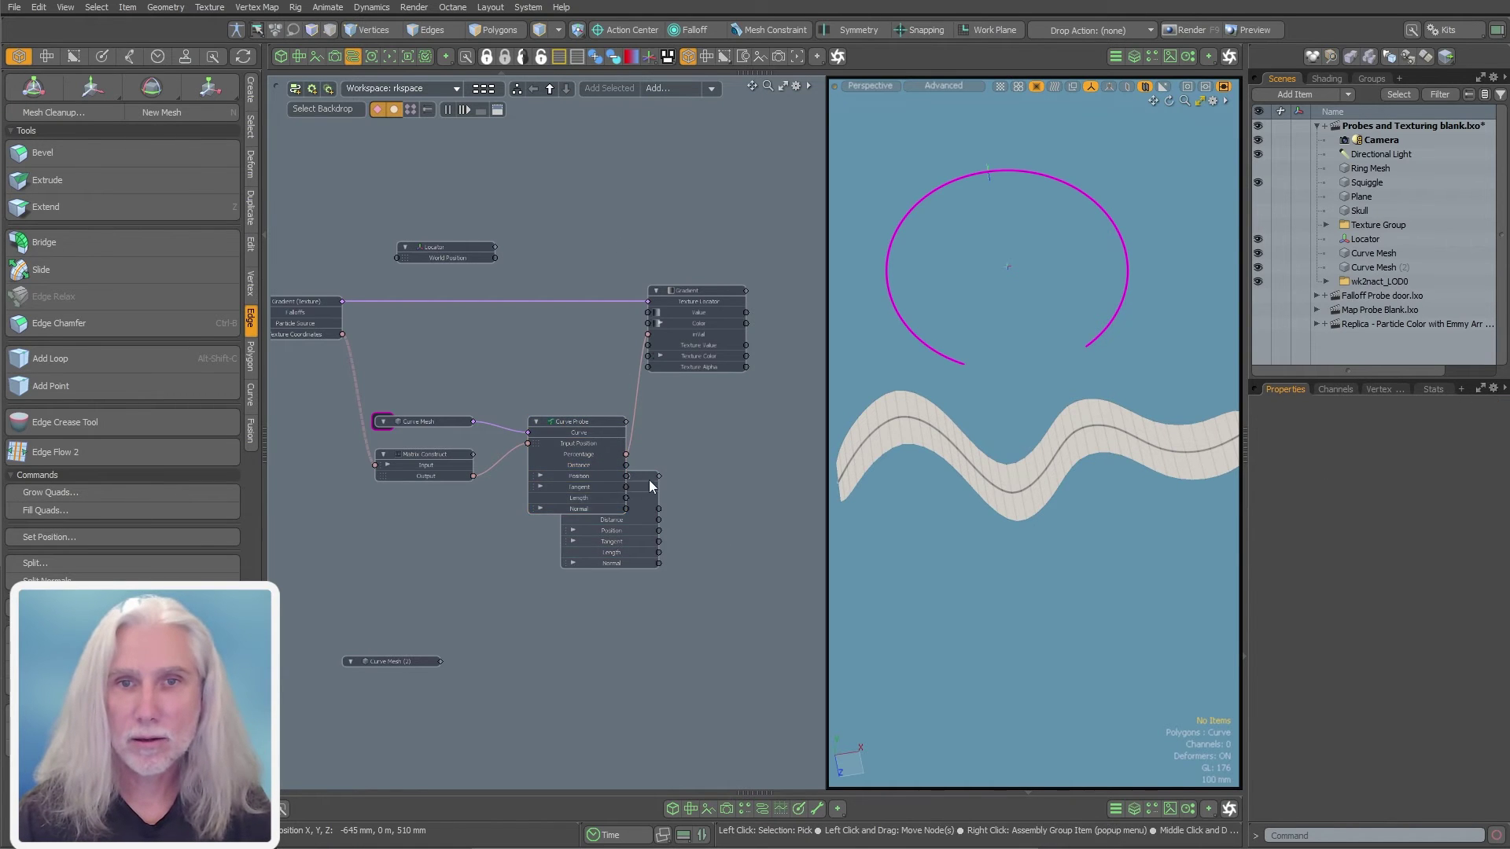
drag(628, 484, 573, 490)
scroll(578, 495, up, 4)
- Add a Gradient layer to the Squggle material group in the Shader Tree
click(1326, 79)
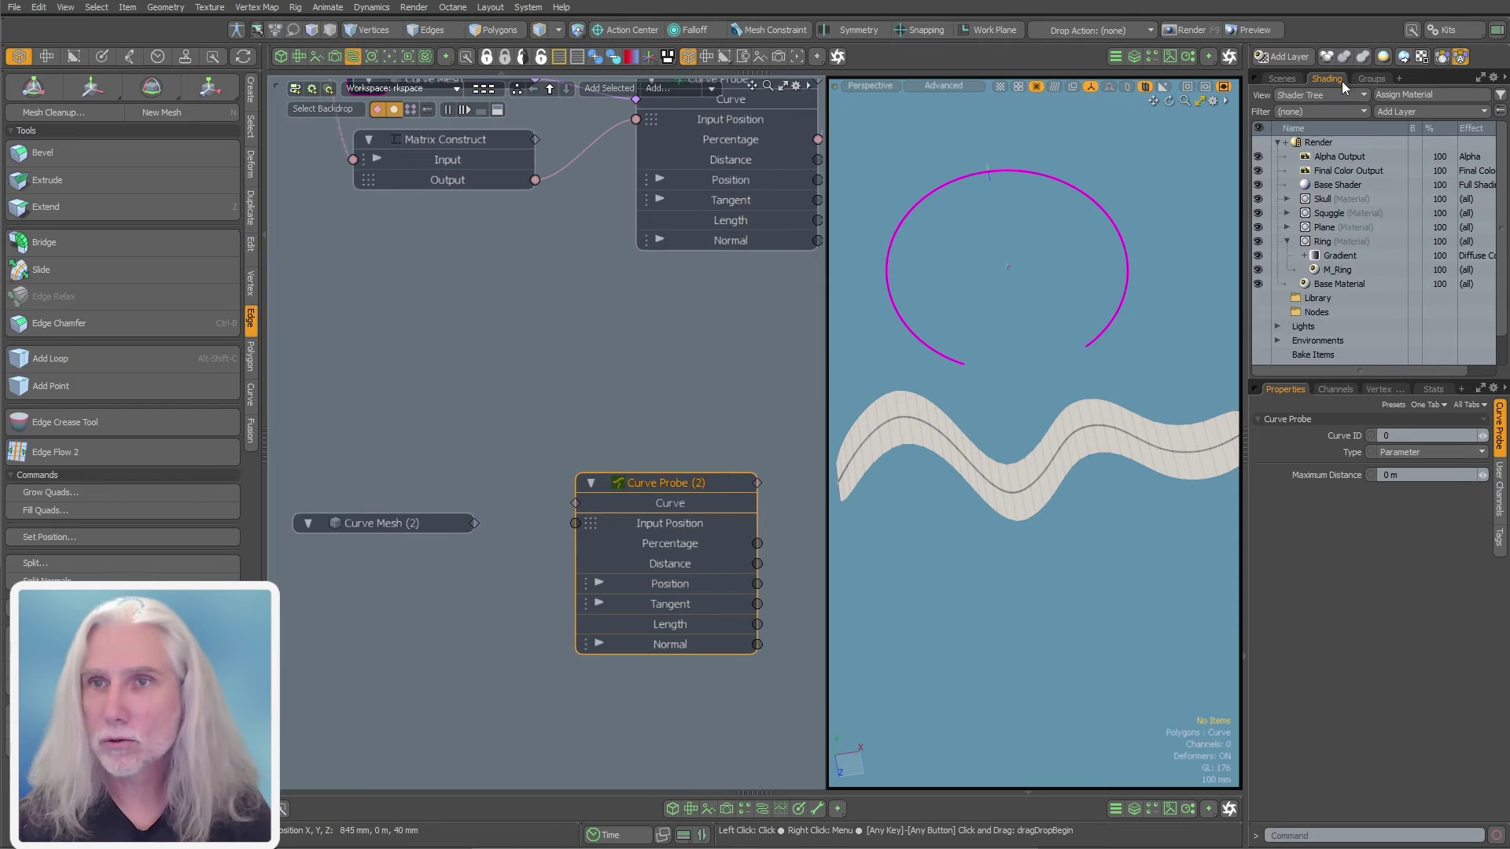
click(1287, 212)
click(1394, 111)
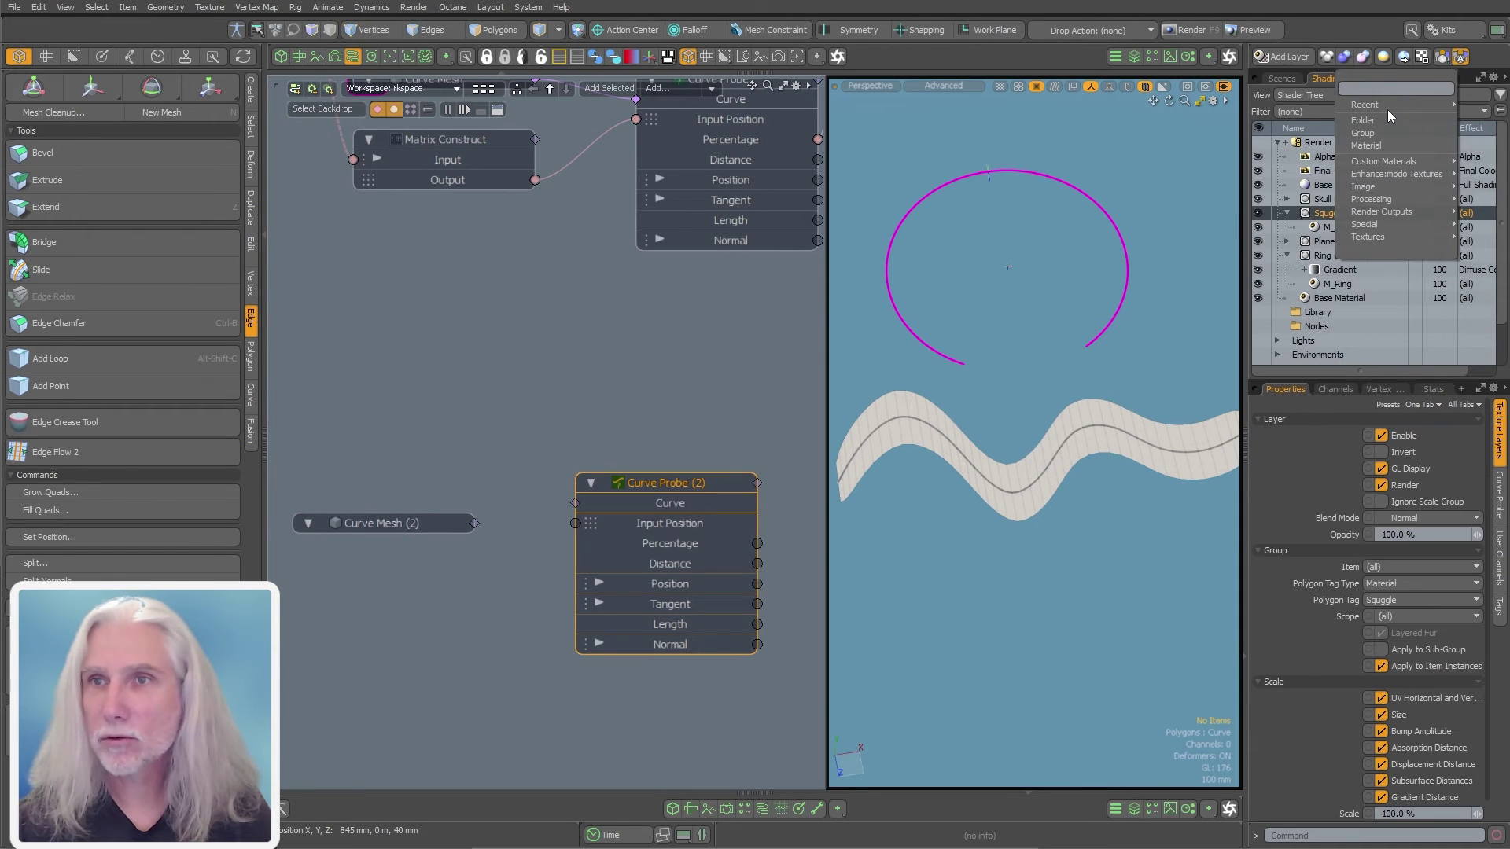
mouse_move(1391, 107)
click(1479, 90)
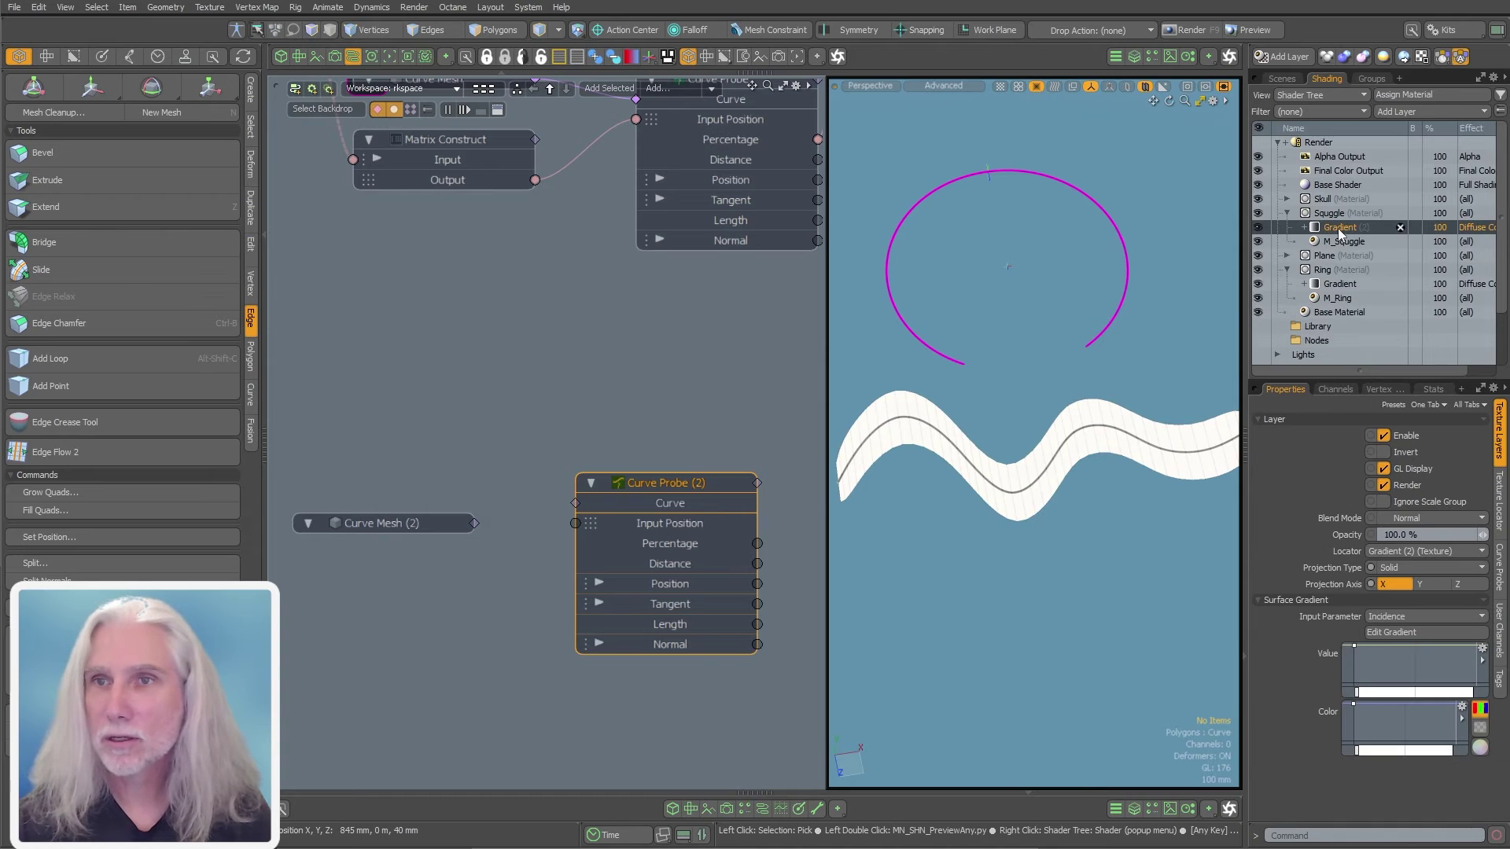
- Open the new gradient's Color for editing, add a red key at 100%, and place another key at 89%
click(1462, 710)
click(1450, 723)
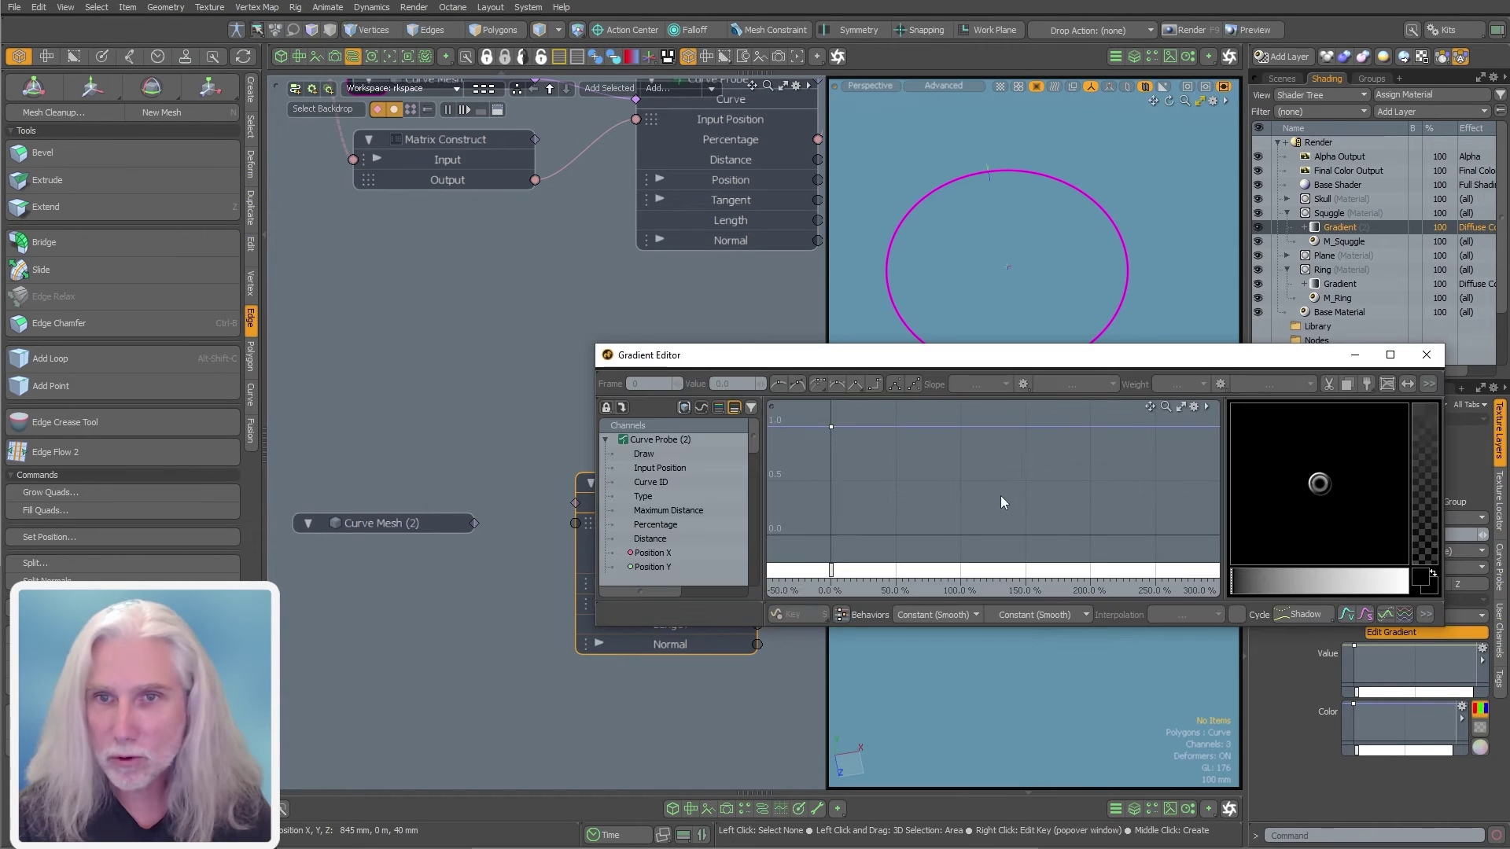
click(961, 428)
mouse_move(1321, 488)
mouse_down()
mouse_move(1358, 502)
mouse_move(1390, 480)
mouse_up()
drag(935, 571, 947, 572)
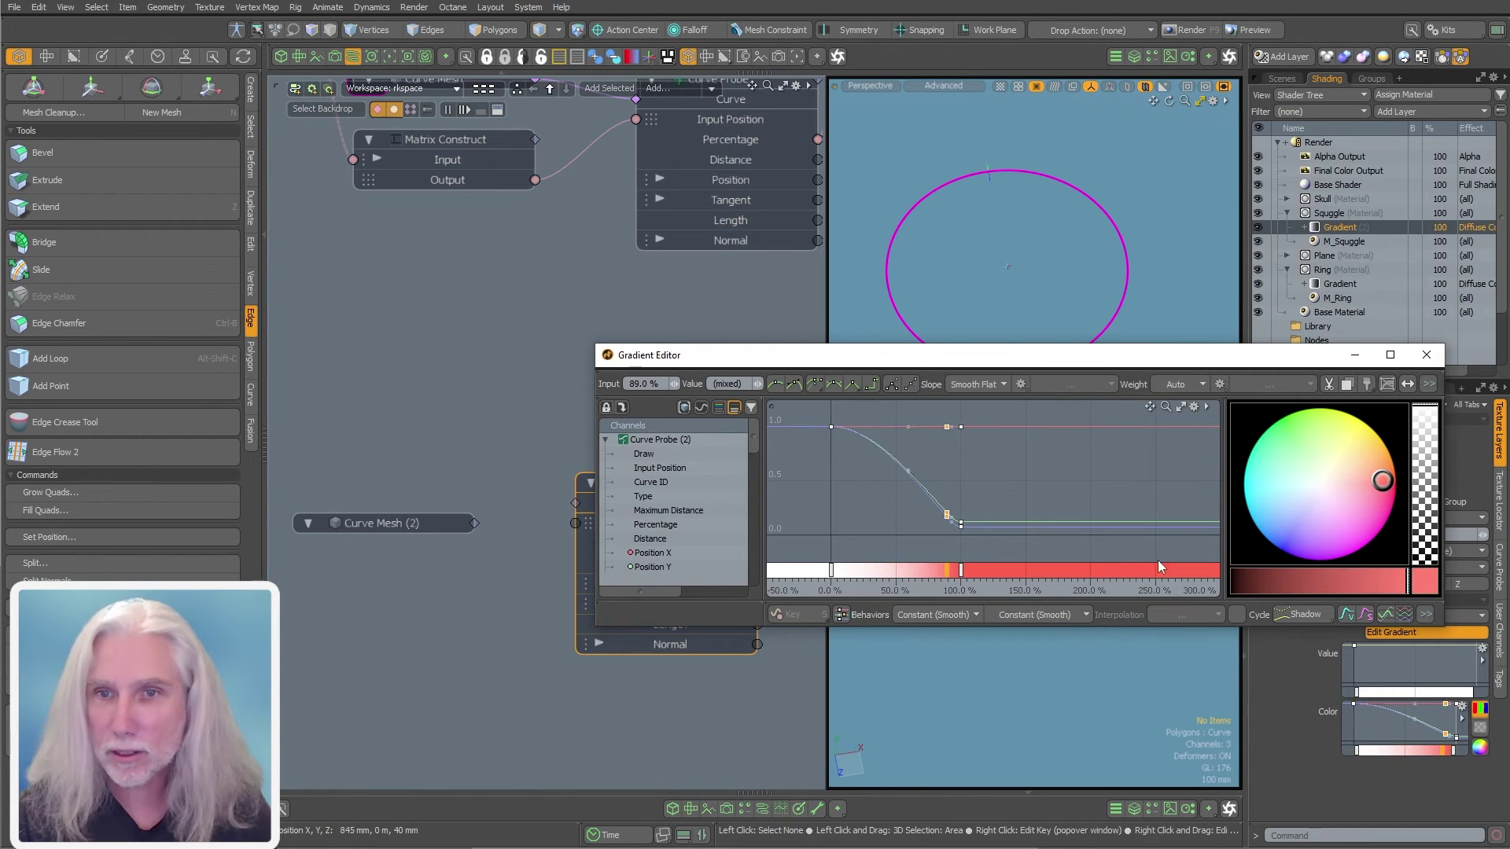
- Build a purple, cyan, green, yellow and red spectrum with additional color keys, move the green key to 61%, and close the Gradient Editor
drag(1366, 470, 1275, 537)
middle_click(921, 572)
click(884, 571)
click(853, 573)
drag(811, 570, 999, 572)
drag(1328, 539, 1323, 555)
click(1031, 522)
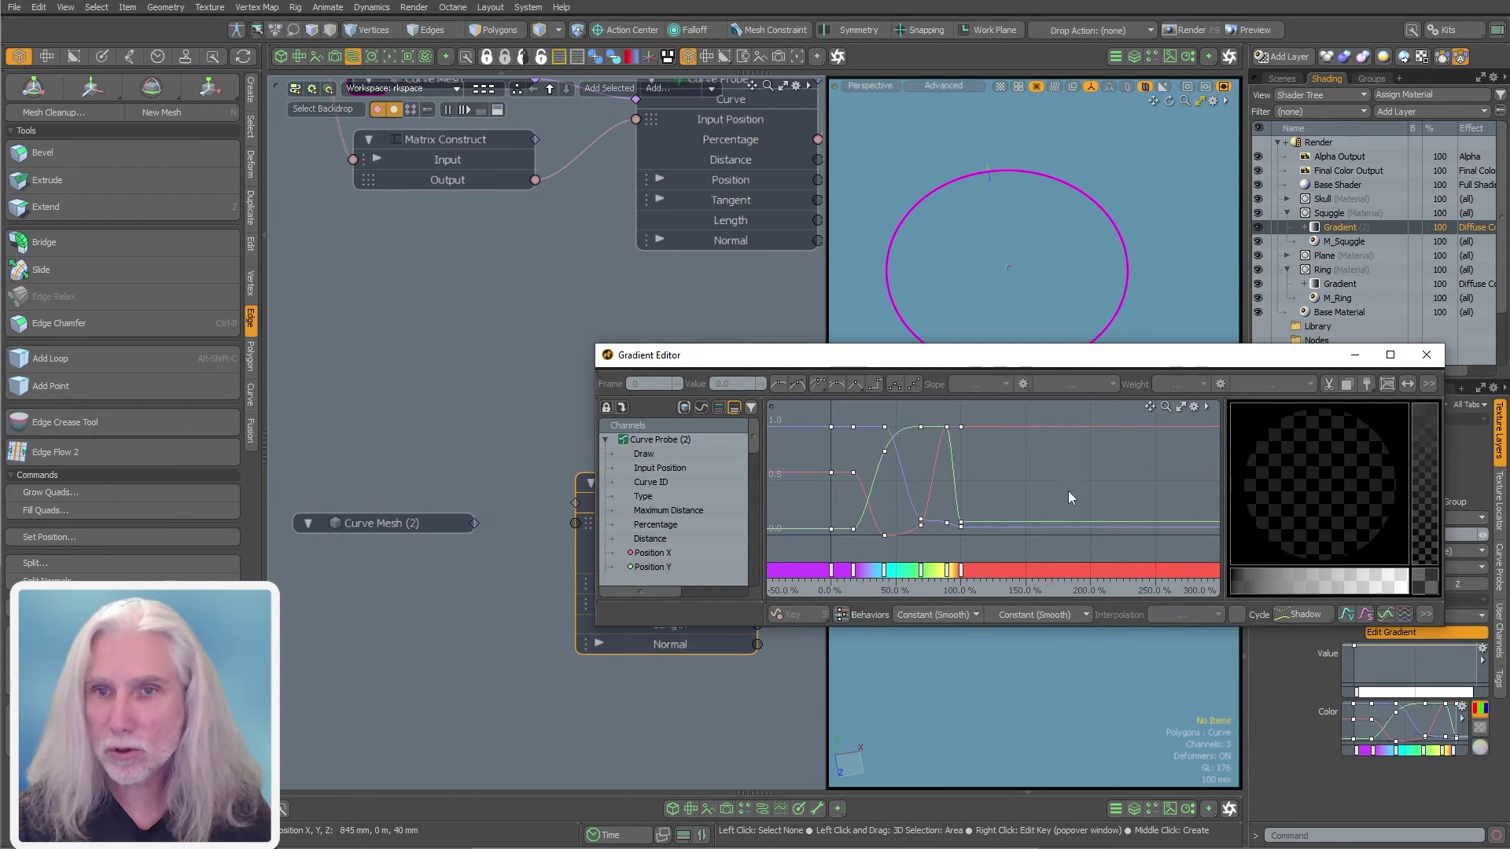
drag(948, 575, 911, 575)
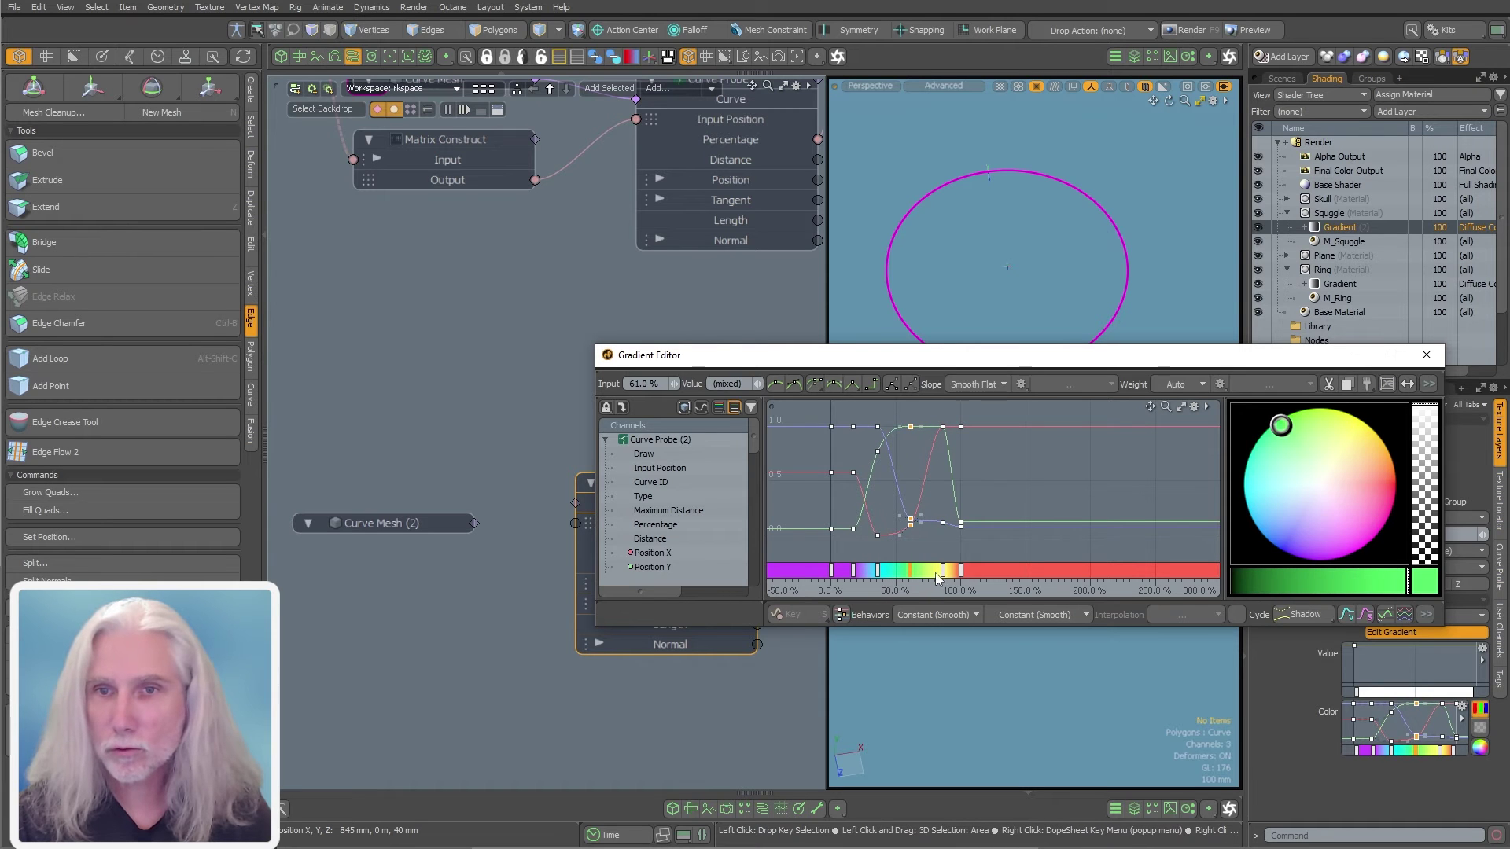
click(1426, 355)
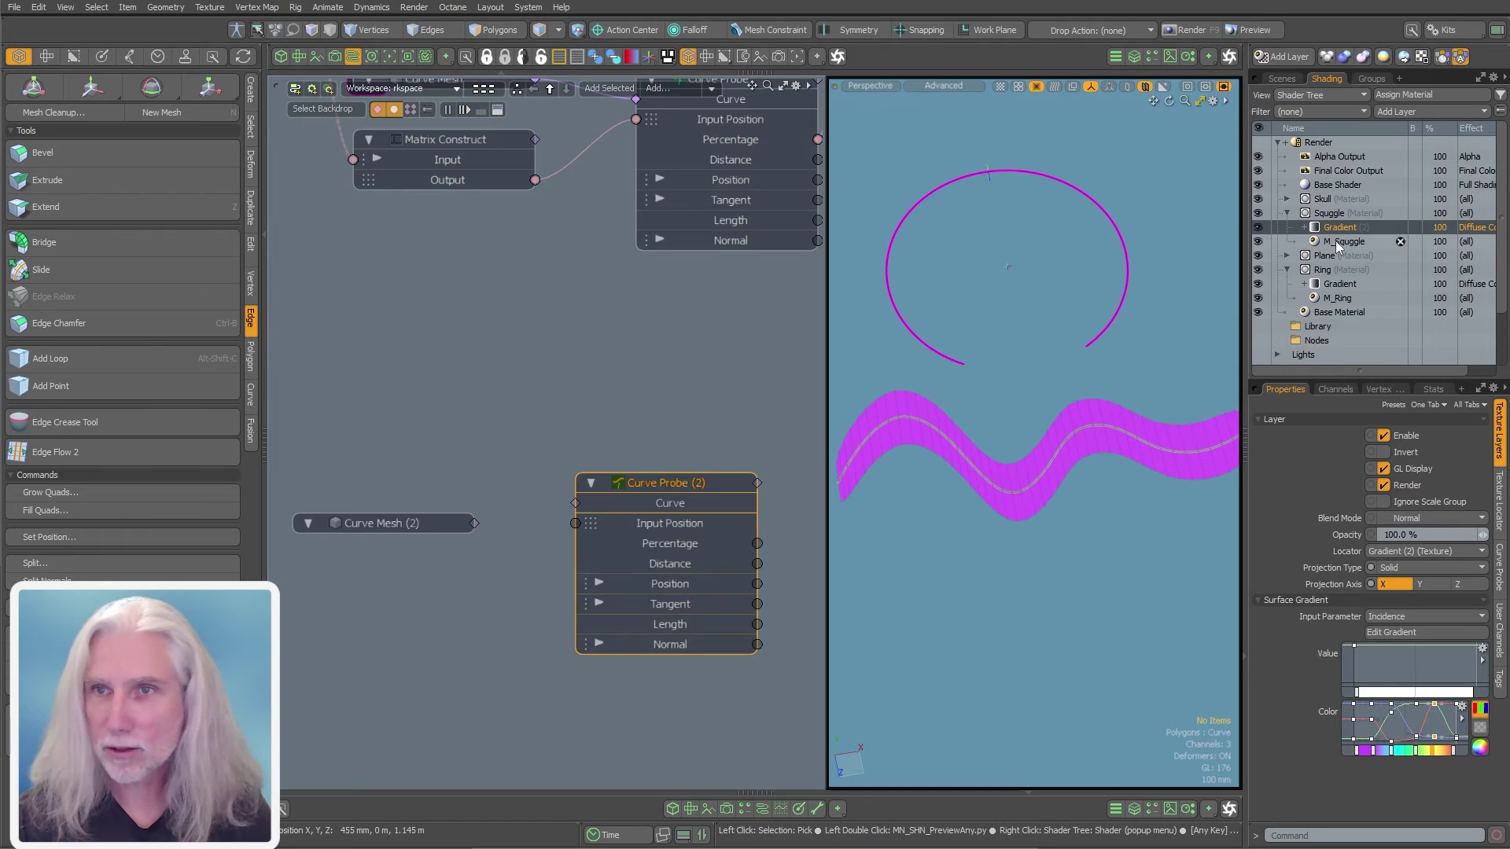
- Add the Squiggle's gradient to the schematic, bring in its linked texture locator node, and arrange both nodes
drag(1339, 228, 550, 350)
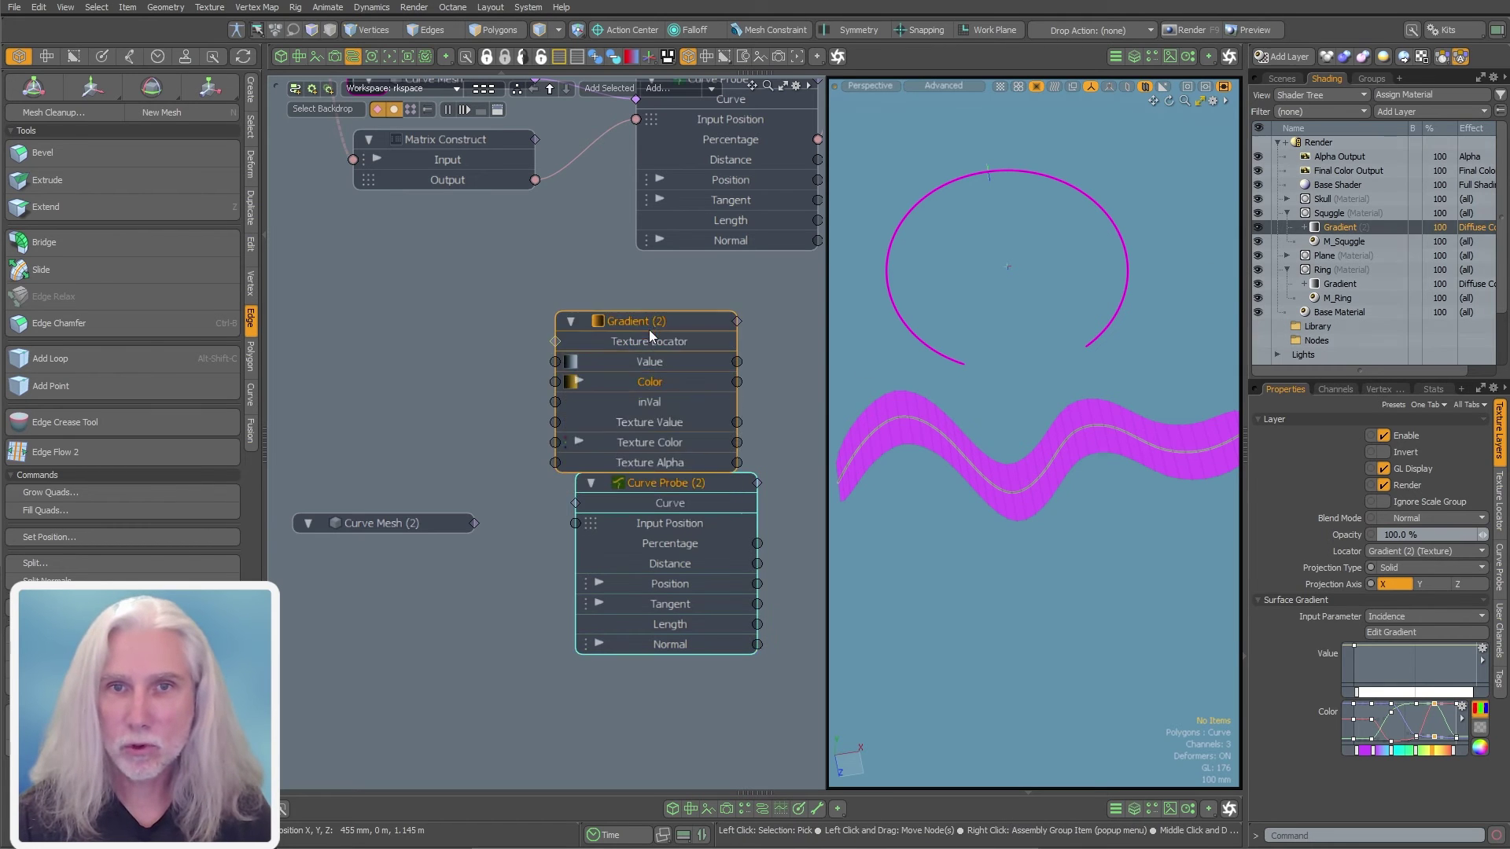
drag(649, 329, 638, 313)
double_click(555, 321)
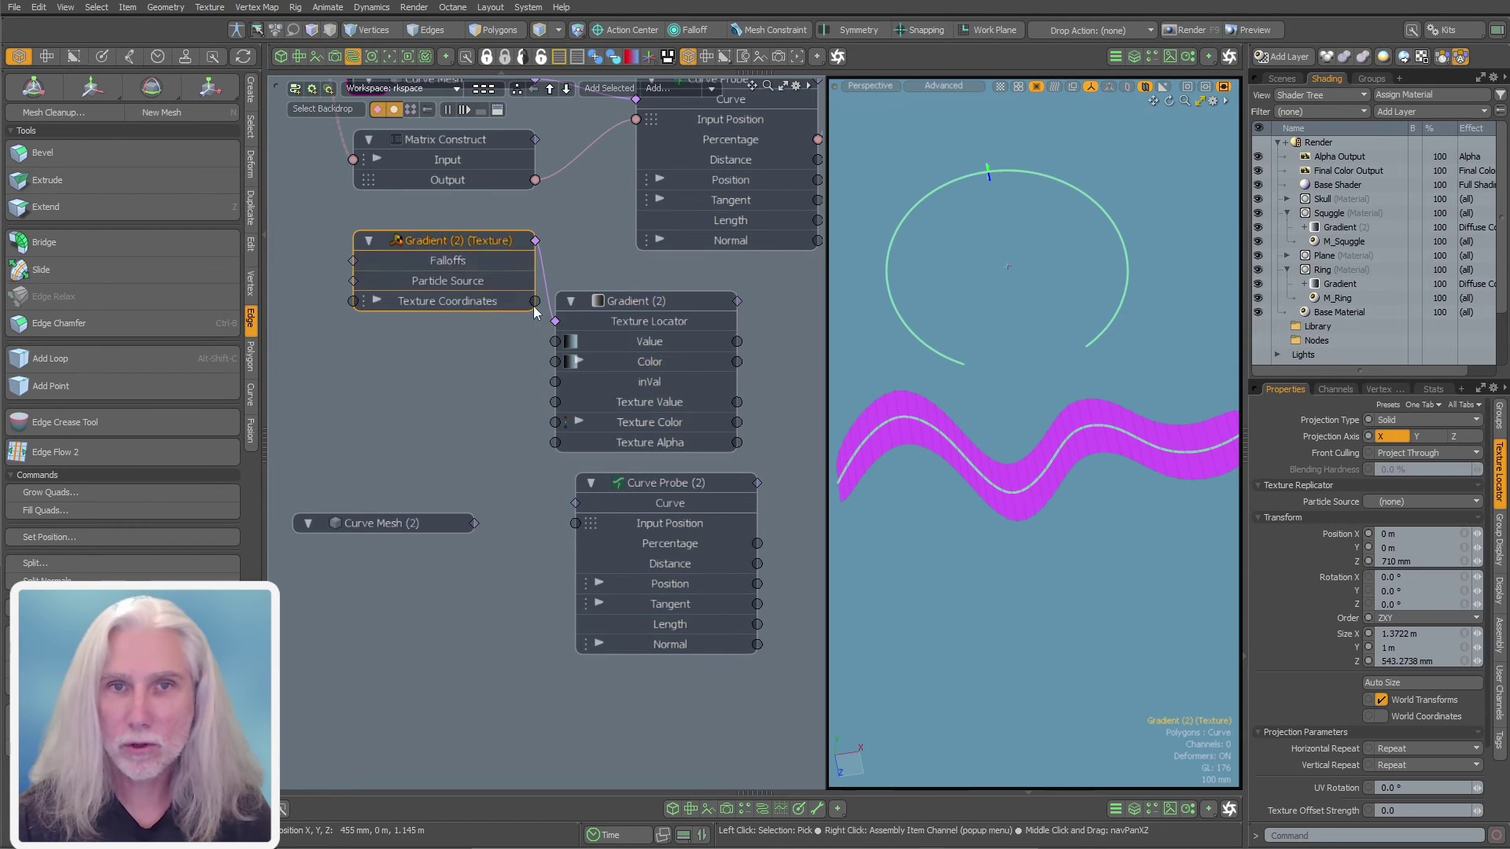
drag(483, 237, 466, 276)
drag(486, 289, 468, 272)
- Duplicate the Matrix Construct for the Squiggle and link the new gradient's Texture Coordinates to the copy's Input
click(476, 393)
alt+drag(475, 394, 488, 504)
click(525, 214)
key(ctrl+d)
drag(527, 161, 526, 690)
drag(514, 434, 540, 511)
drag(433, 720, 432, 715)
drag(482, 595, 361, 575)
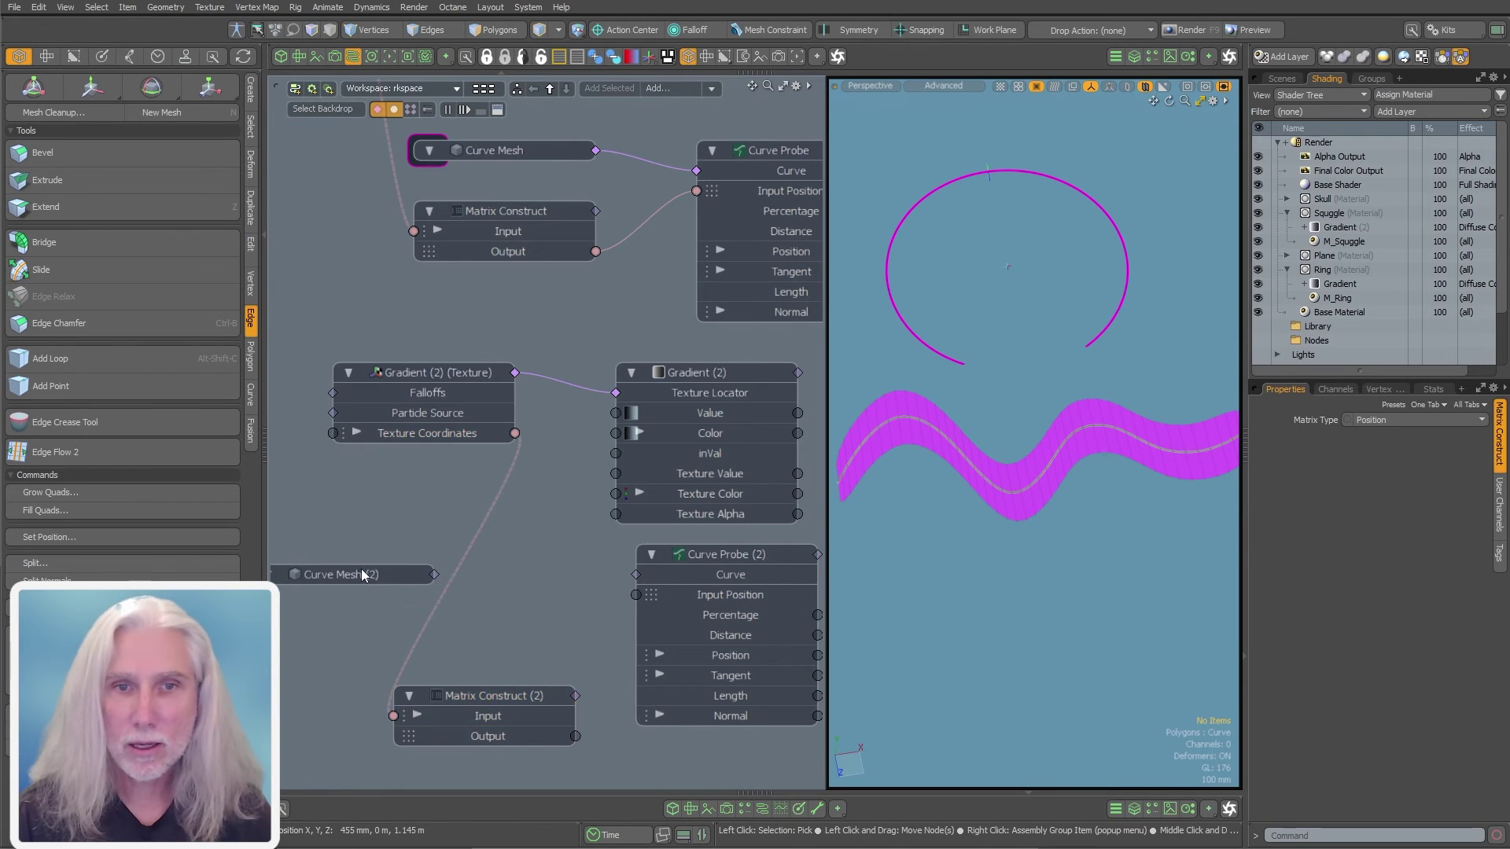
- Link the duplicate Matrix Construct's Output to the second Curve Probe's Input Position, and the Squiggle's curve mesh to its Curve input
click(503, 659)
alt+shift+drag(503, 660, 513, 618)
middle_drag(515, 625, 520, 621)
drag(586, 695, 625, 622)
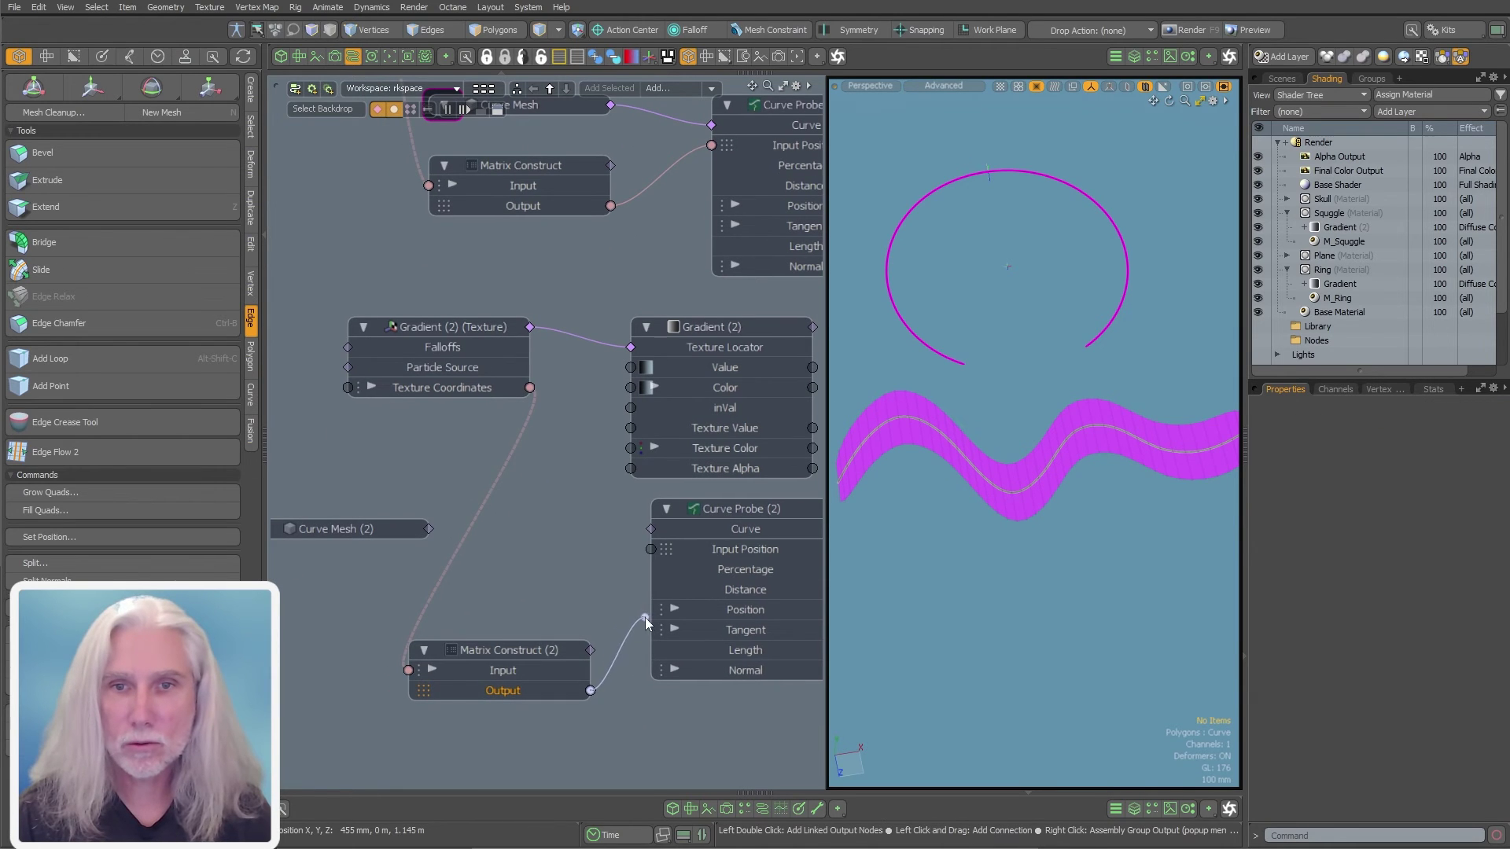
drag(646, 555, 650, 550)
drag(429, 528, 656, 529)
- Move the Squiggle's gradient node clear of its Curve Probe and link the probe's Percentage to the gradient's inVal
scroll(599, 542, down, 2)
middle_drag(599, 542, 402, 553)
drag(505, 402, 684, 403)
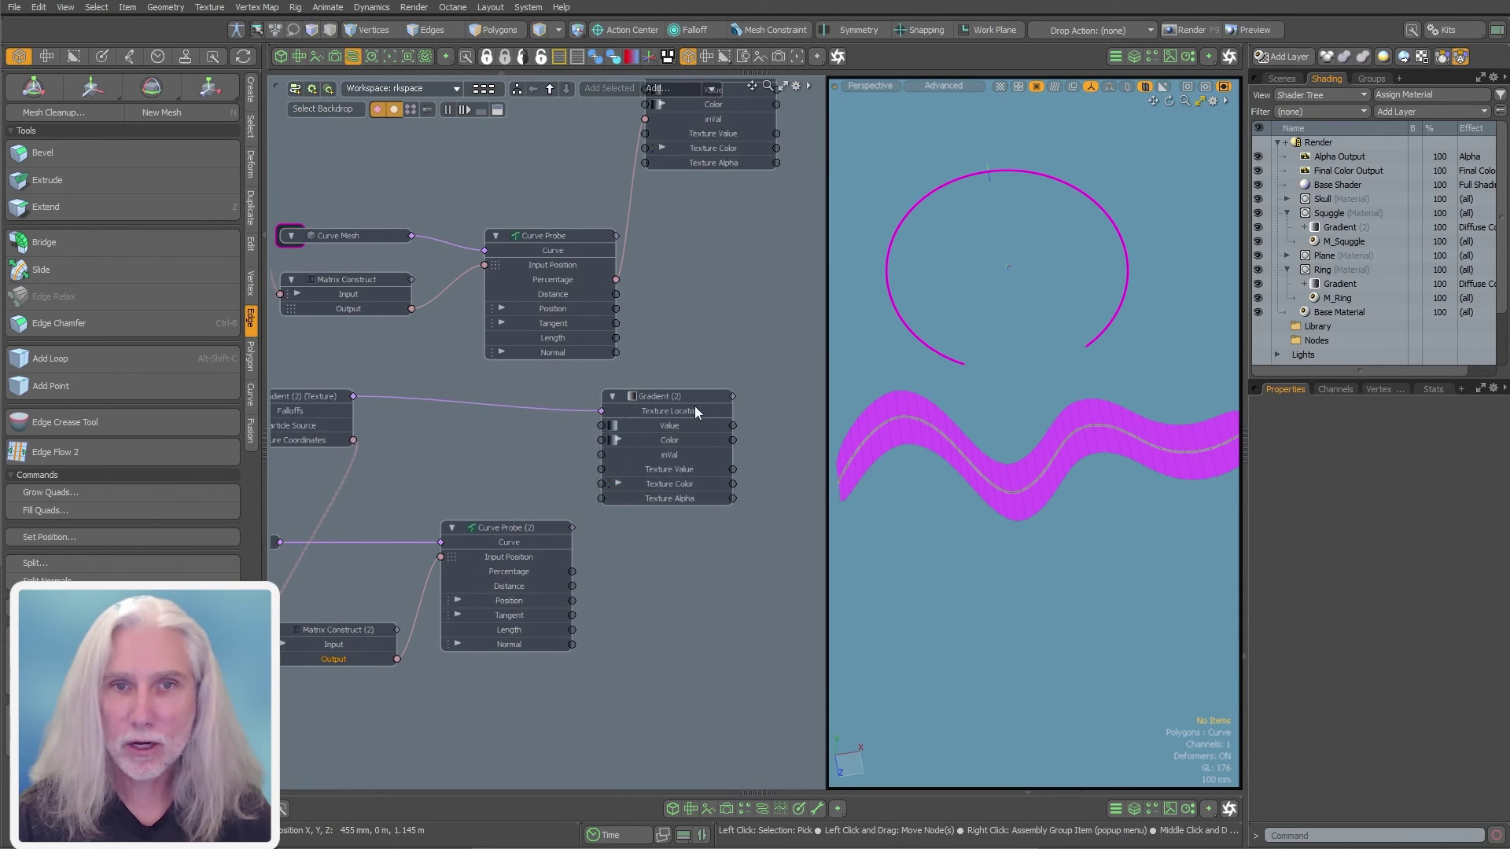
scroll(561, 595, up, 2)
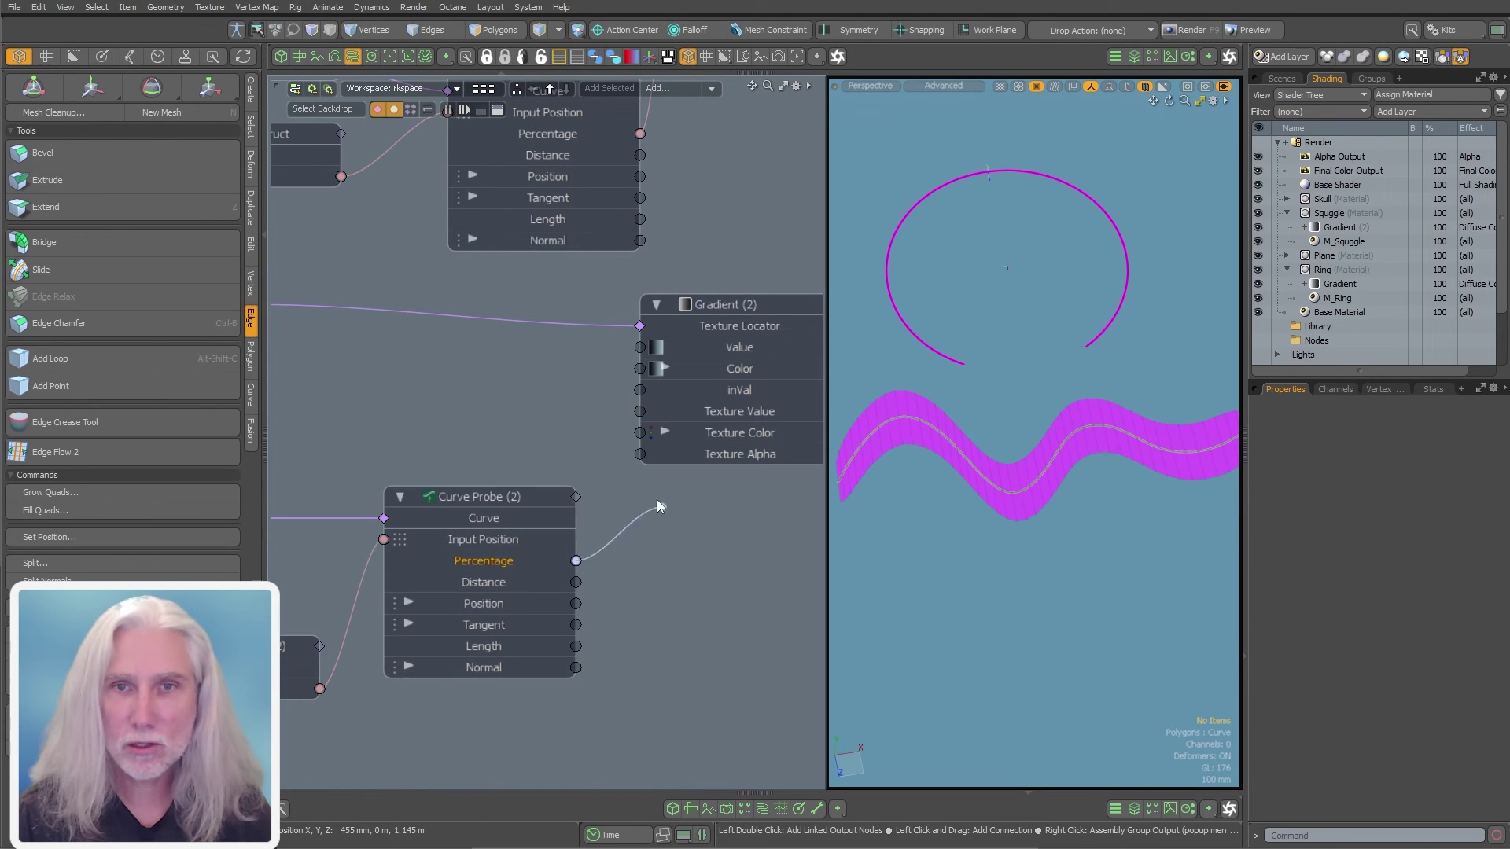
drag(643, 400, 640, 391)
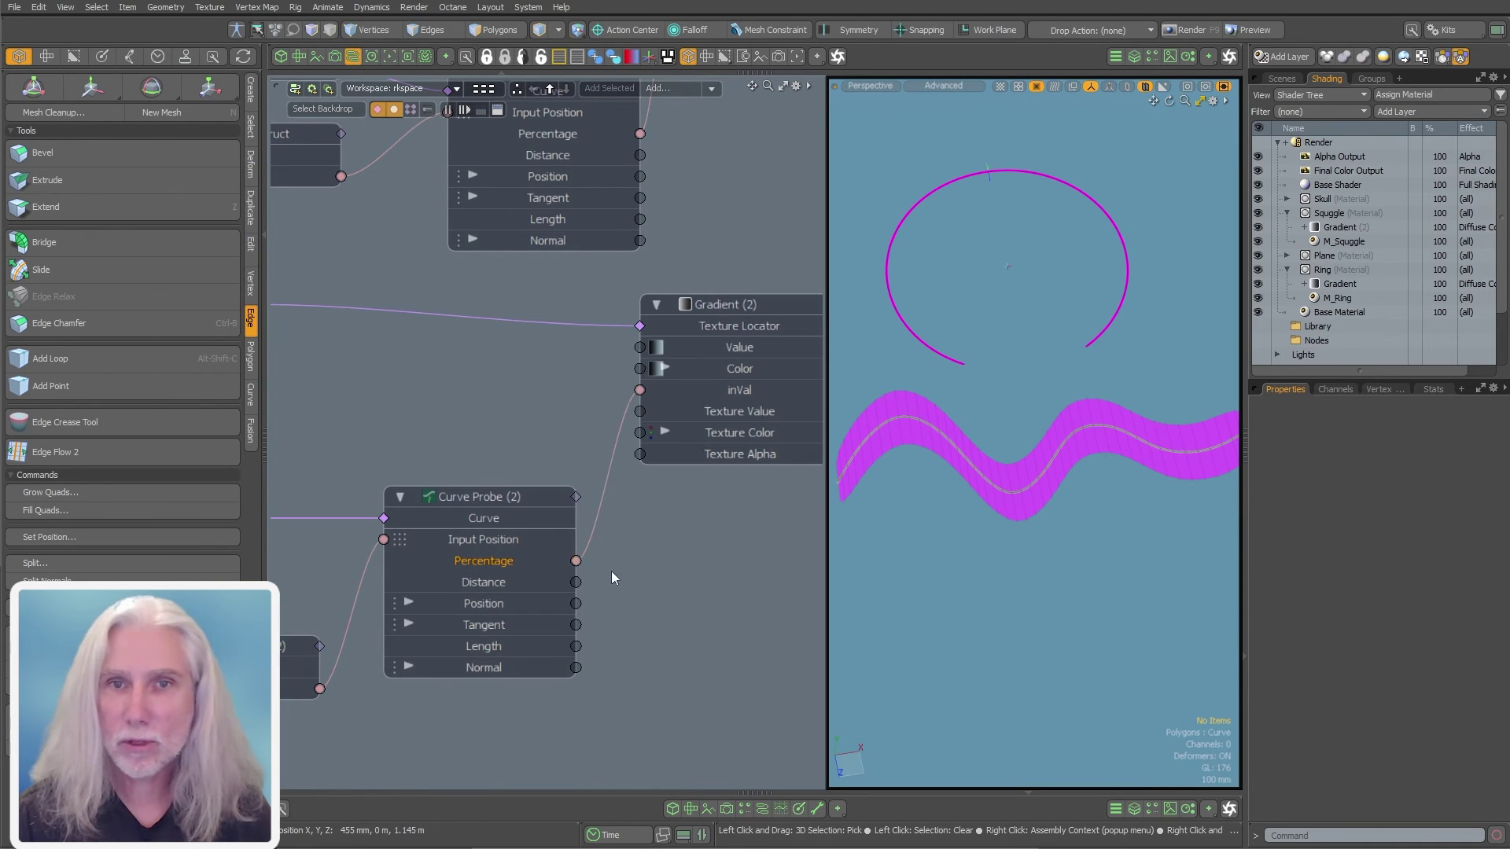
- Widen the 3D viewport, open the render Preview, and position its window to inspect the Squiggle's gradient
drag(827, 618, 701, 618)
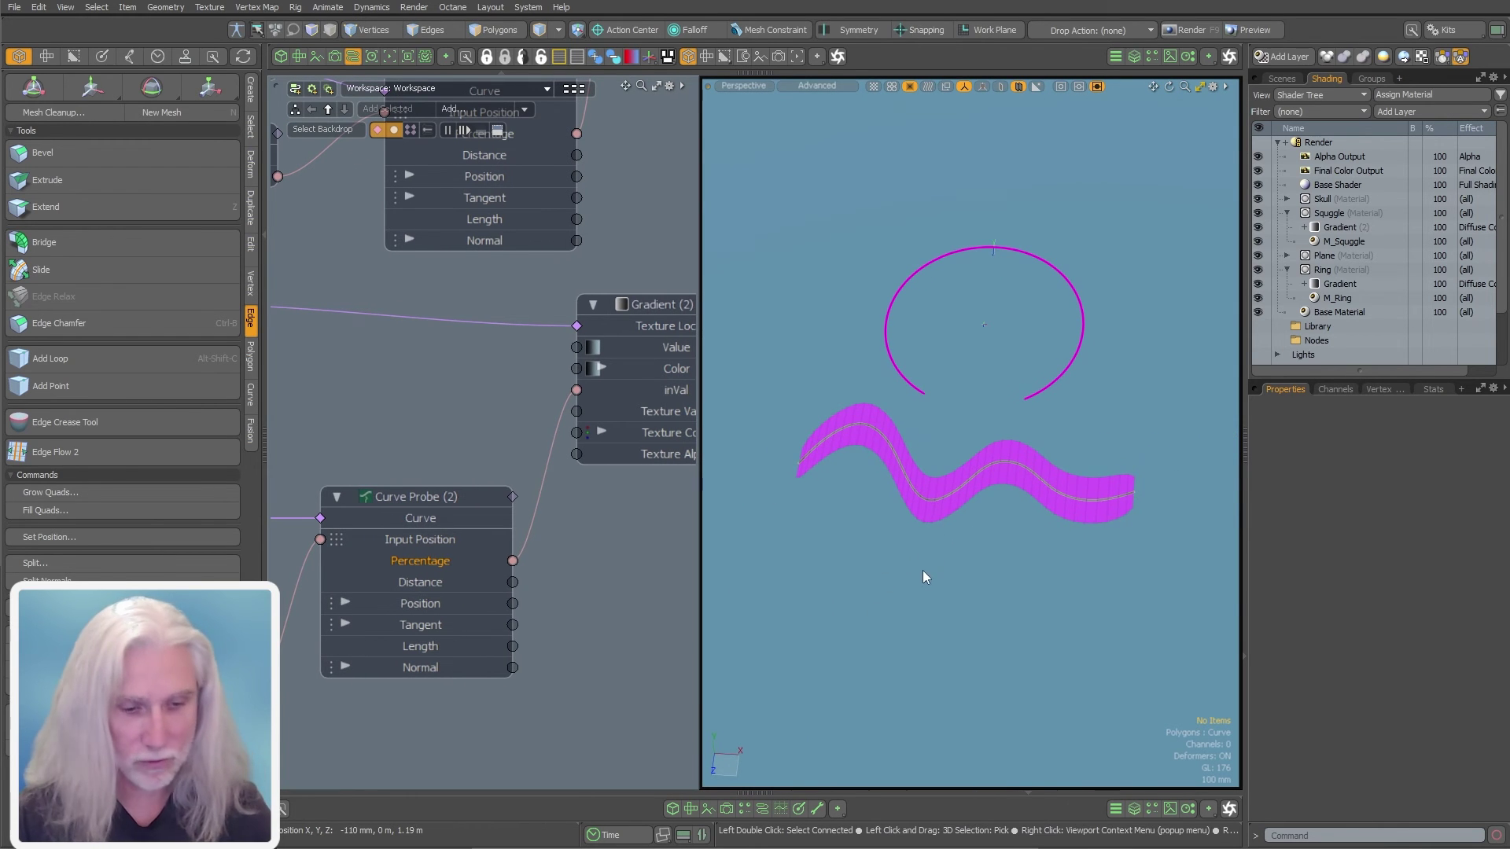
key(F8)
click(582, 469)
alt+shift+drag(494, 522, 506, 389)
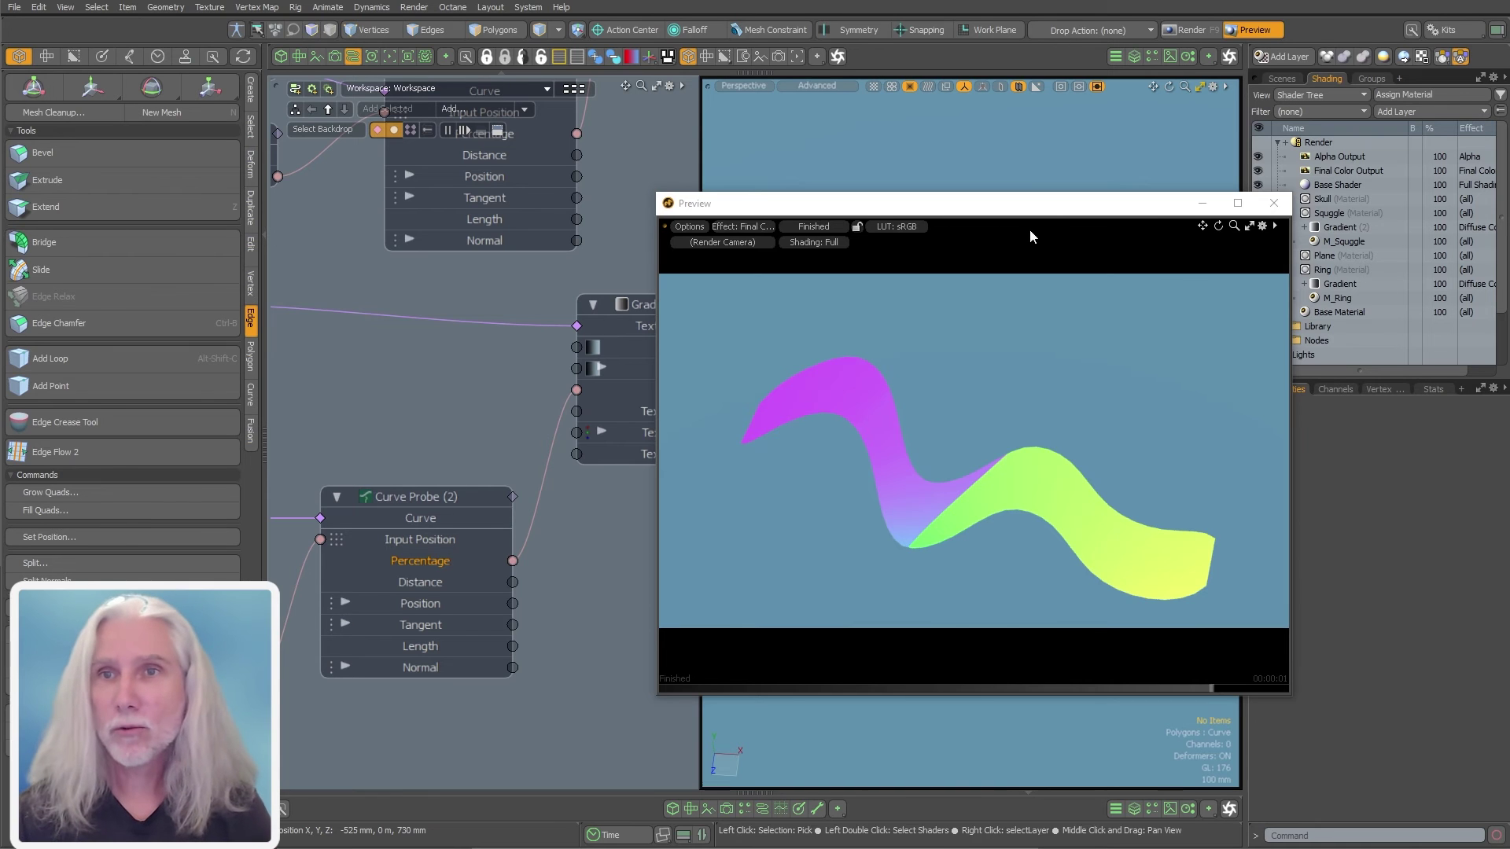
drag(1038, 205, 941, 191)
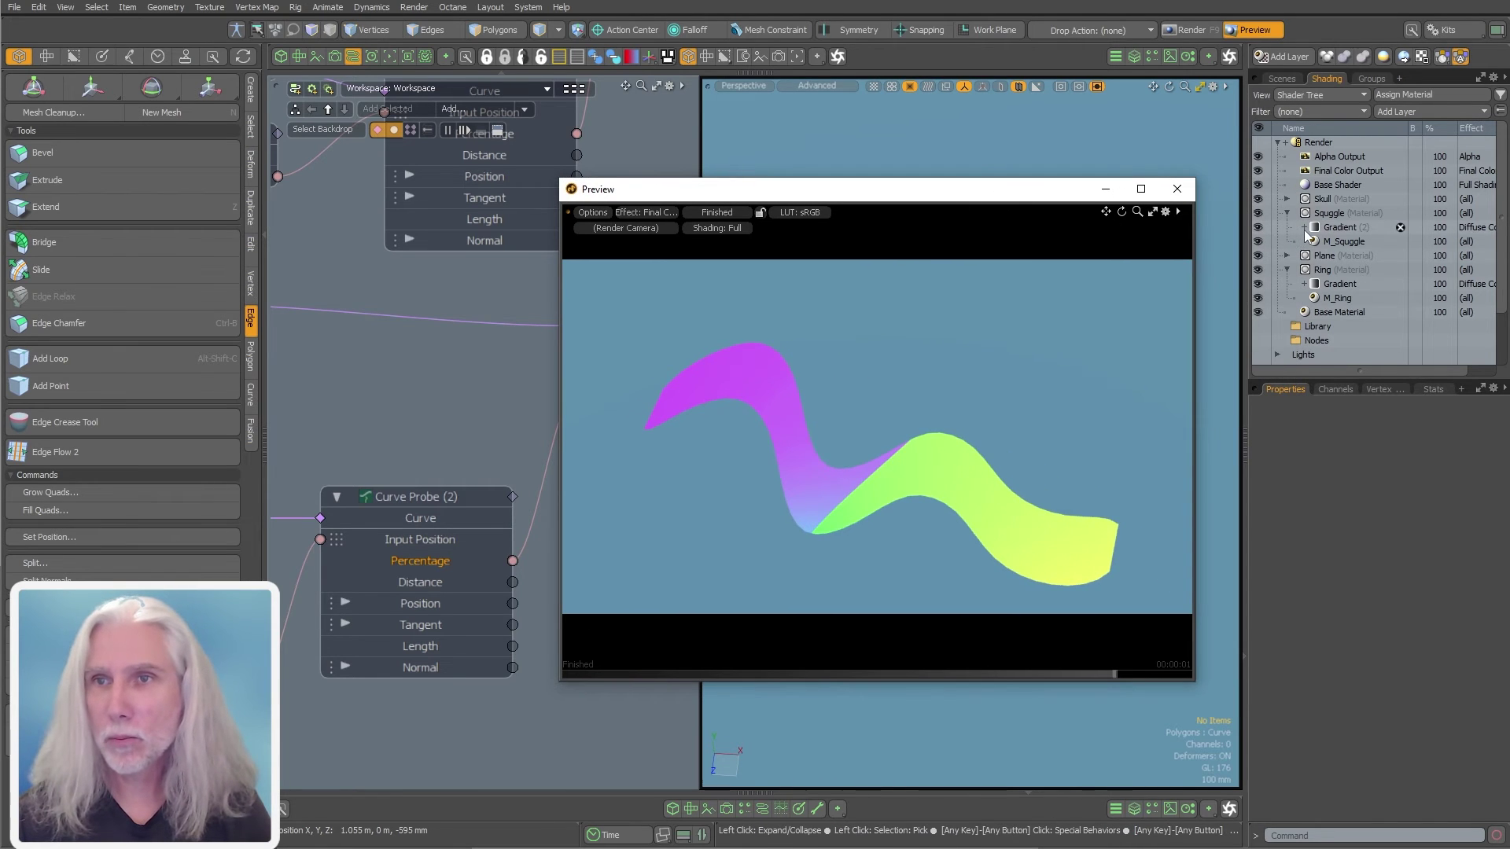
- Select the Squiggle gradient's texture locator and move the Preview aside to examine the locator's settings against the mesh
click(1303, 227)
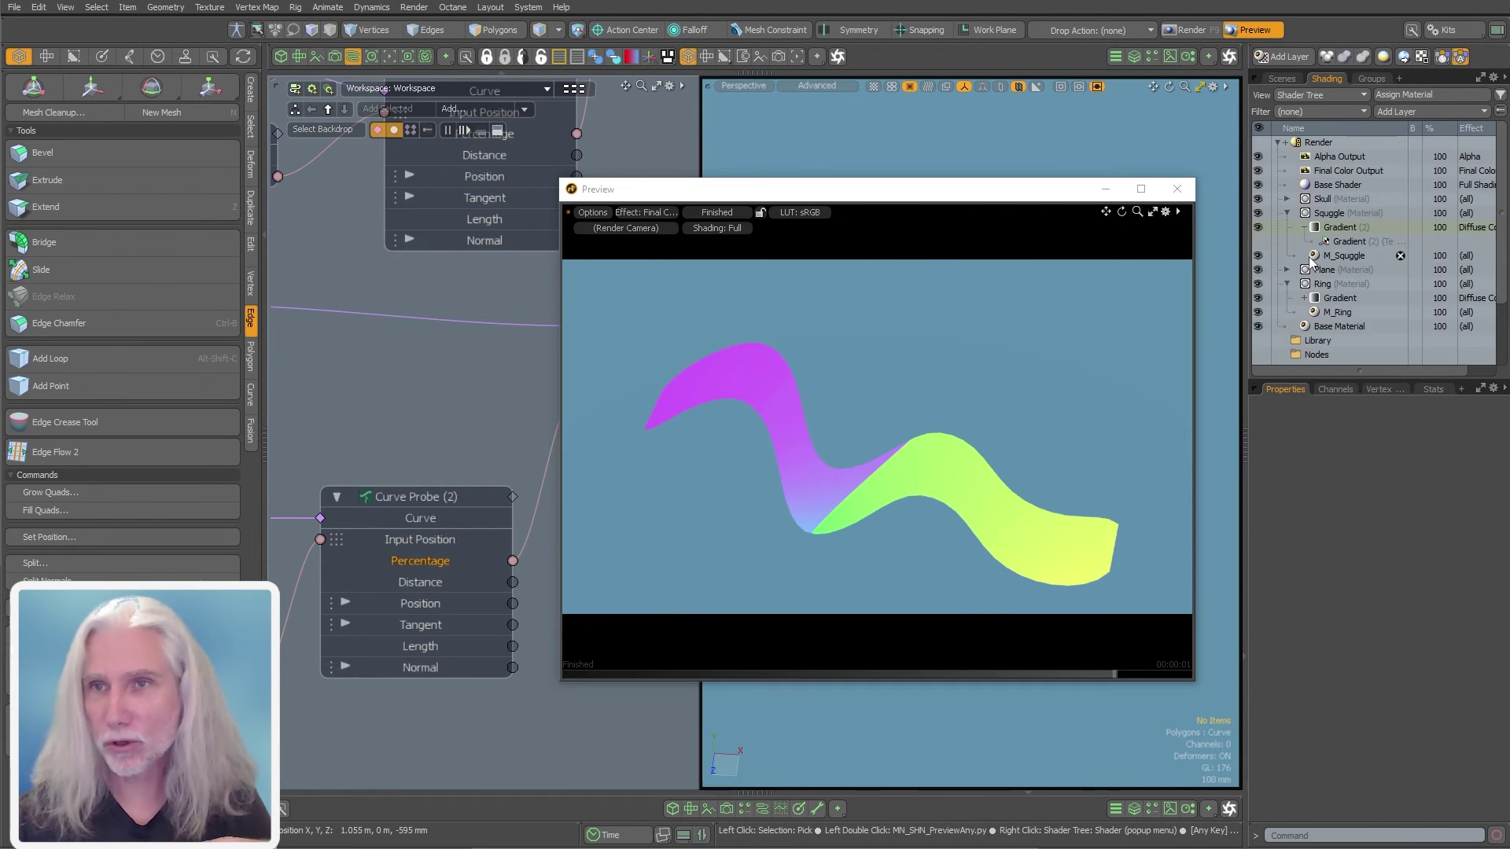
click(1346, 242)
drag(989, 188, 611, 159)
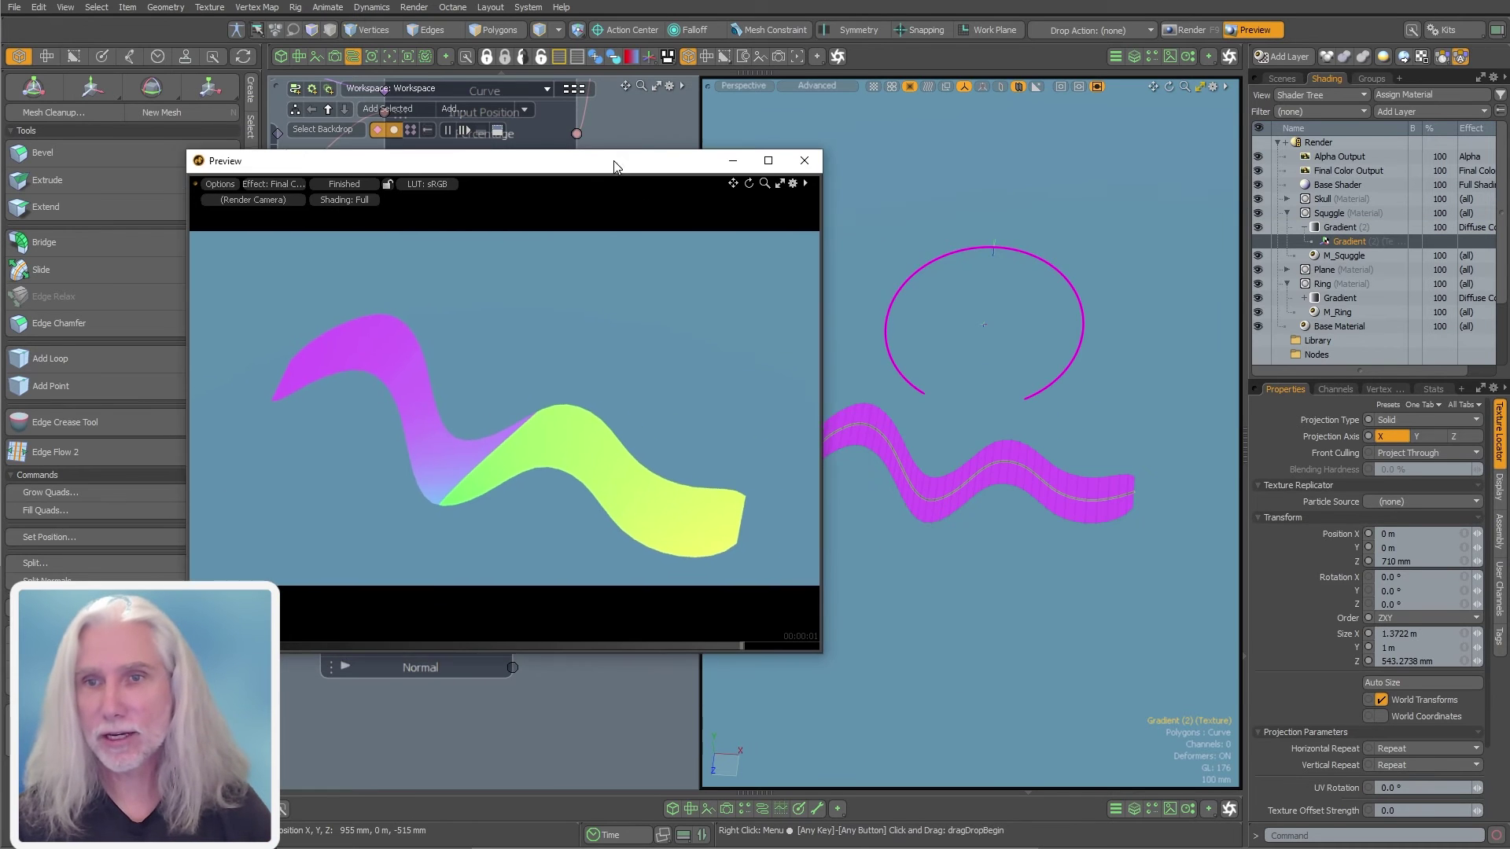
alt+drag(1006, 493, 956, 471)
key(ctrl+3)
click(1060, 613)
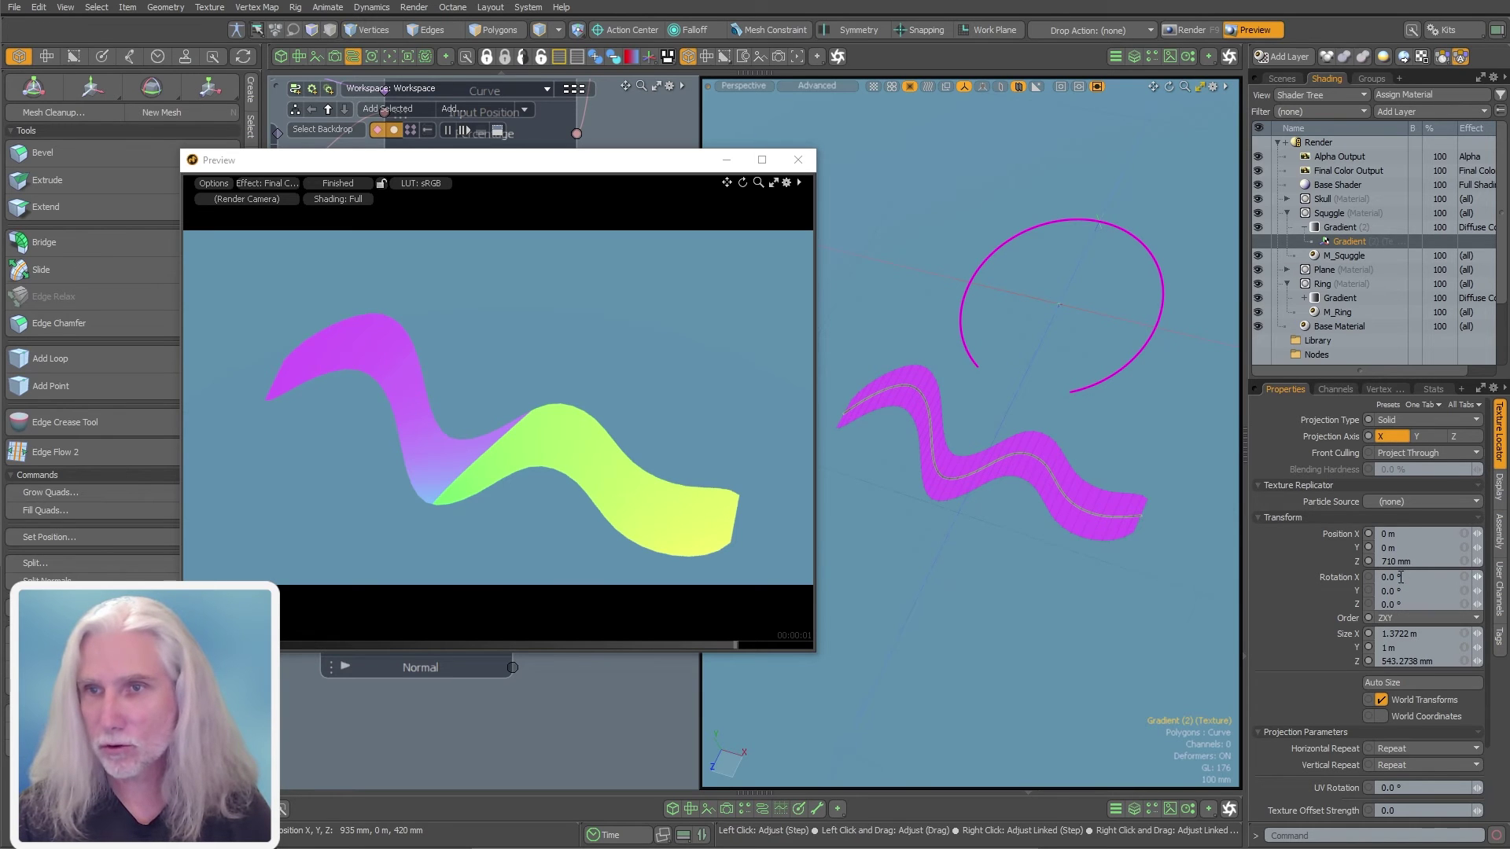
- Select the Ring gradient's texture locator and set its Position Z to 0 m and its Size Z to 1 m
click(1317, 313)
click(1305, 298)
click(1342, 312)
click(1408, 562)
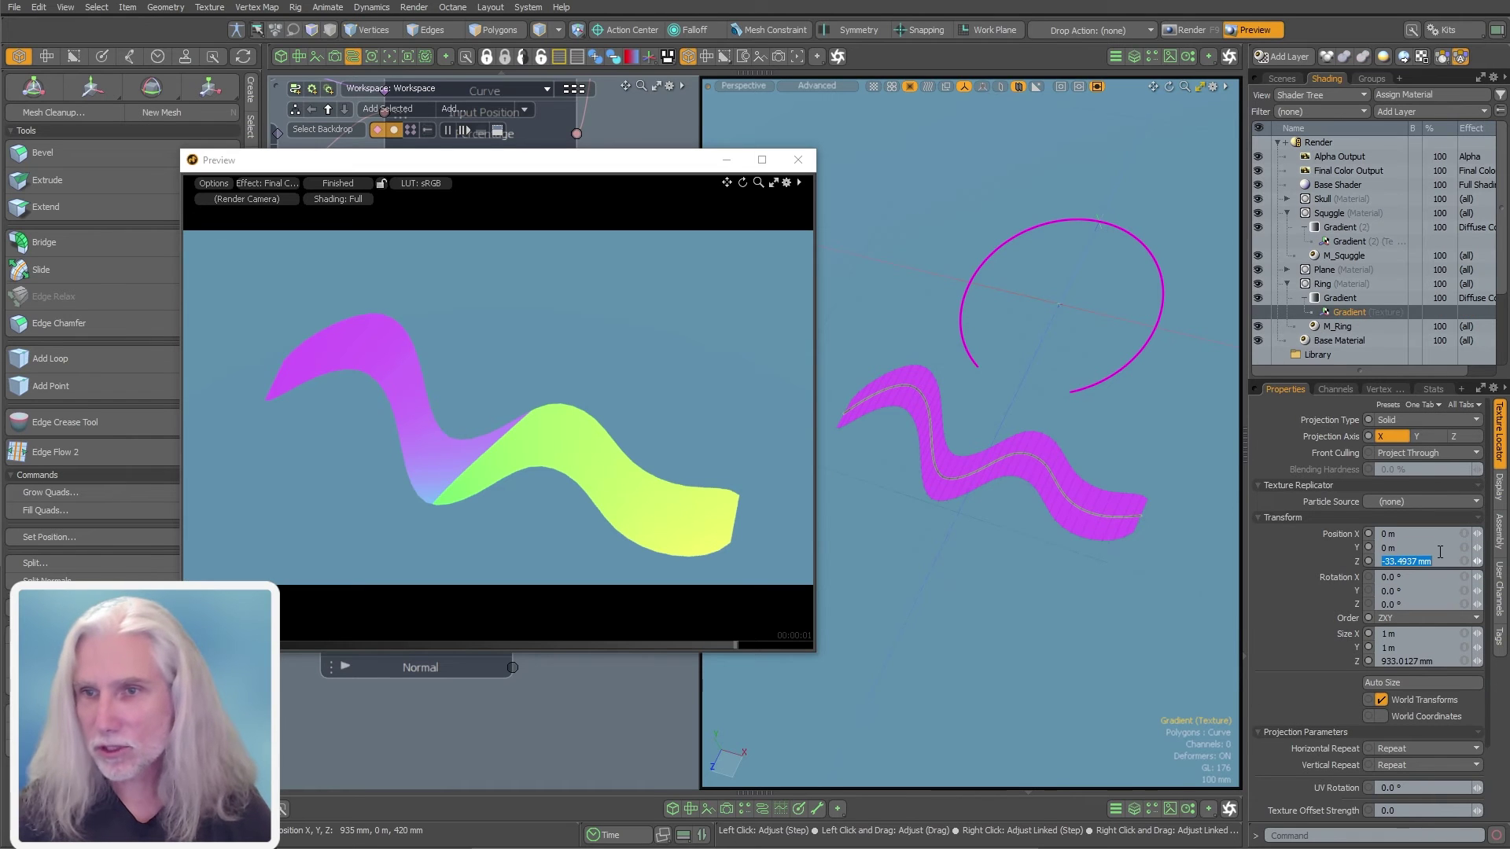
text(0)
key(Tab)
text(1)
key(Return)
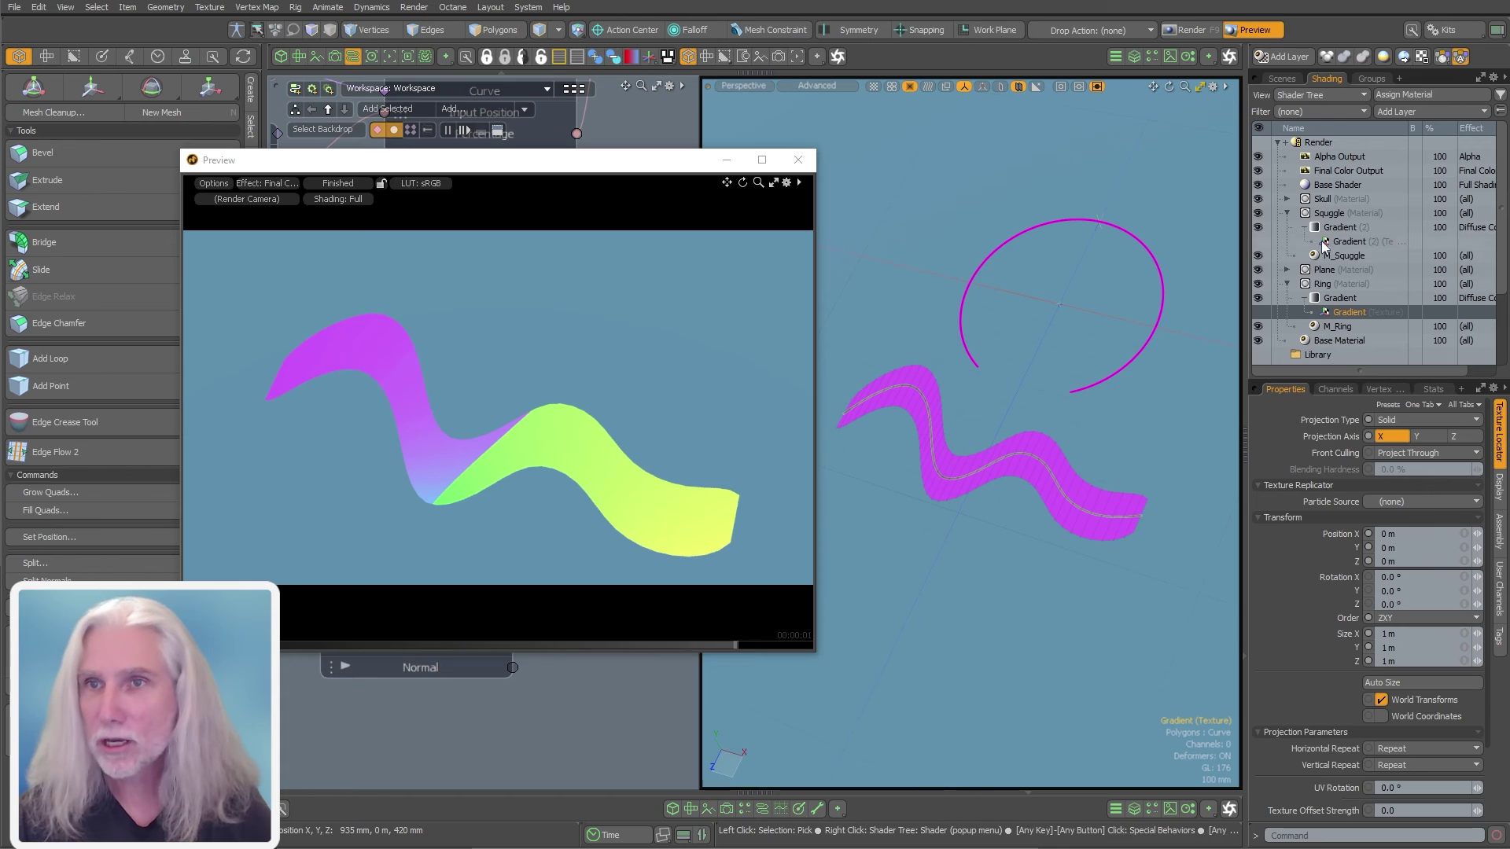
- Set the Squiggle gradient's texture locator to Position Z 0 m and a size of 1 m on all axes
click(1346, 241)
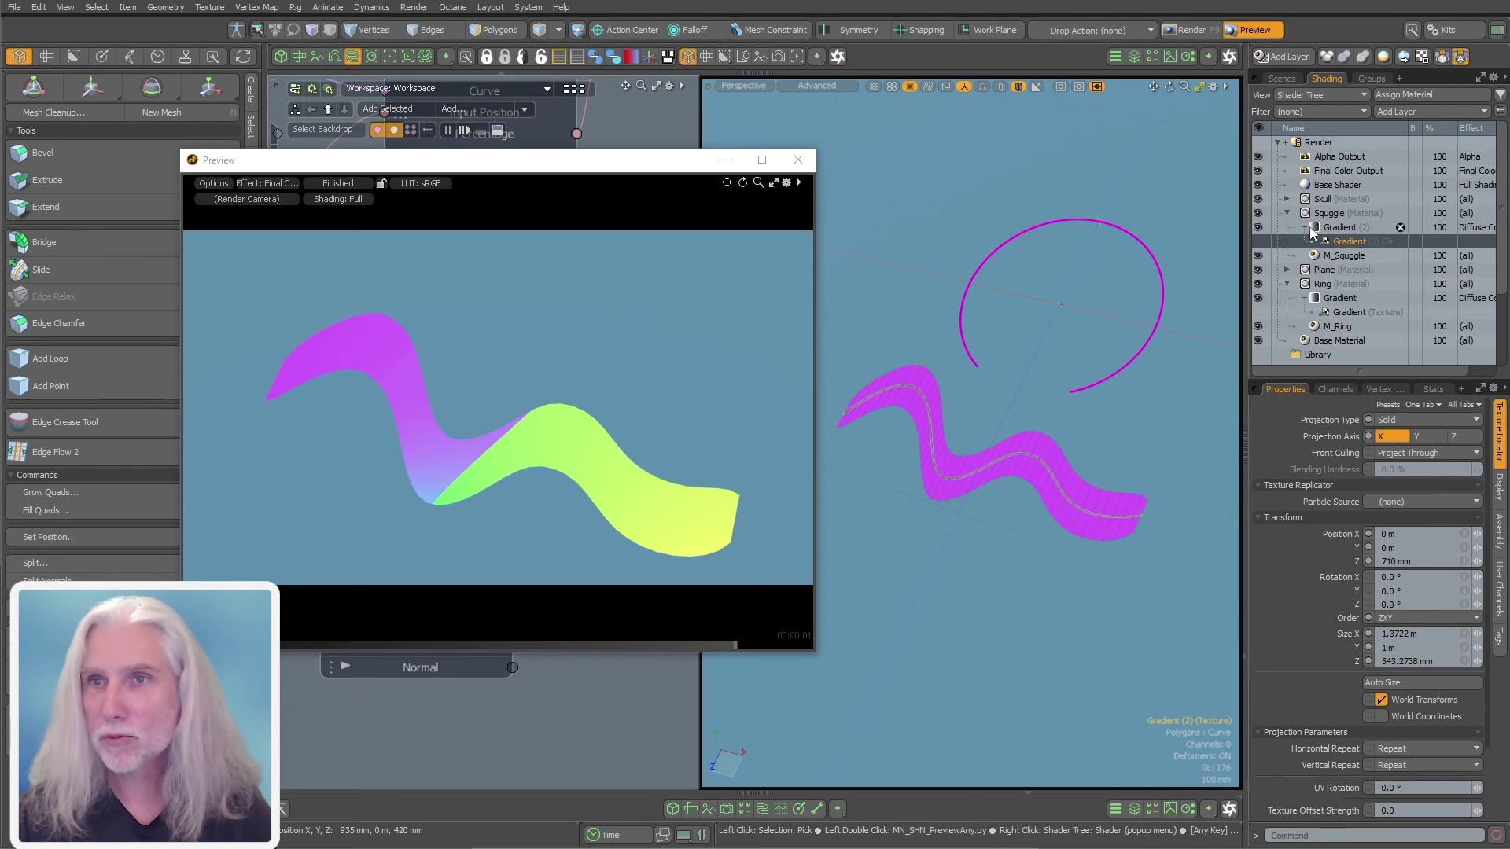
click(1430, 562)
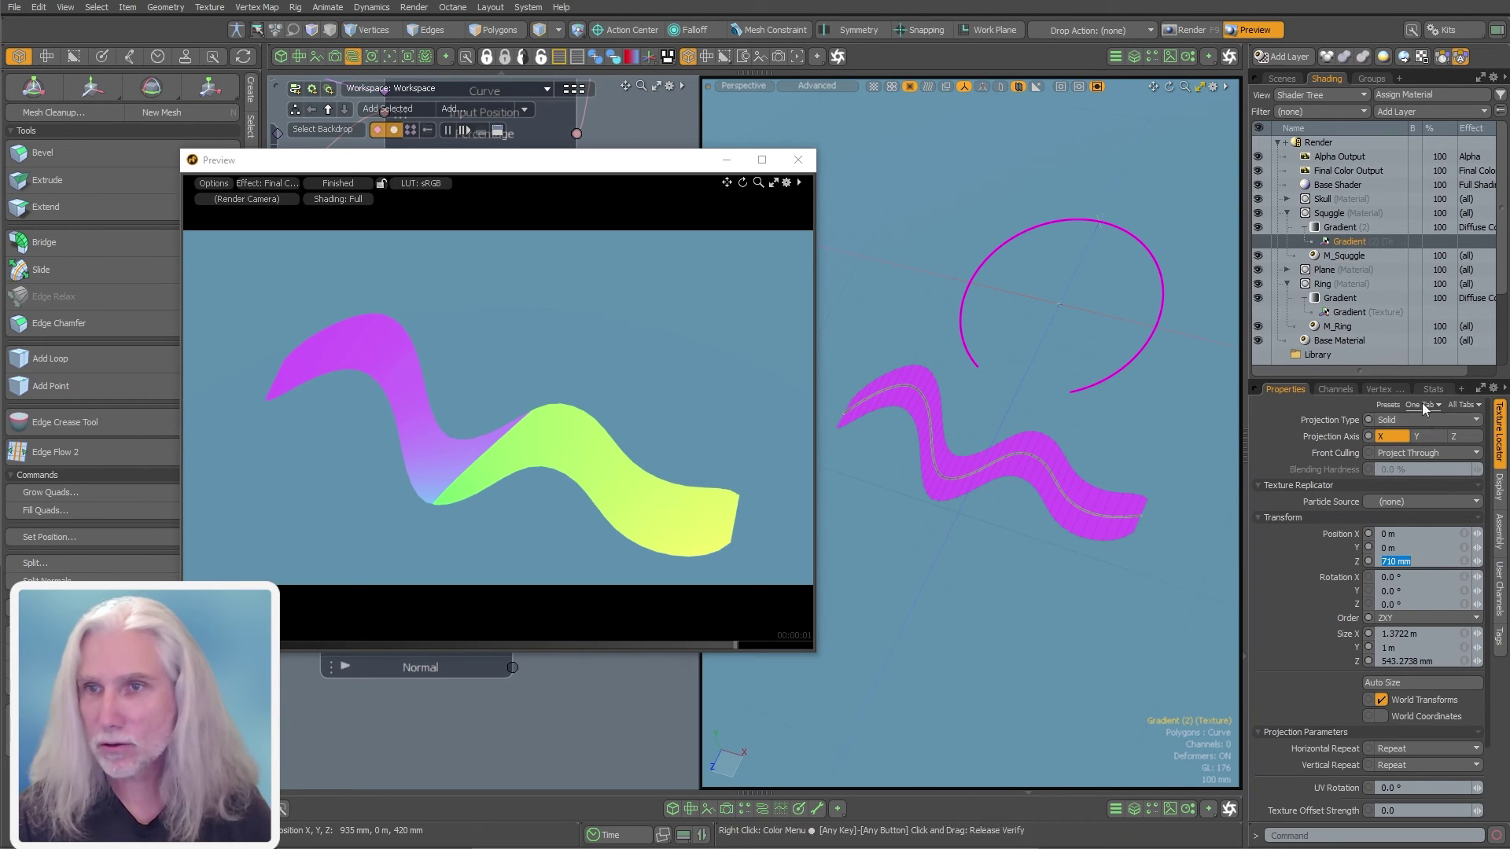
text(0)
key(Return)
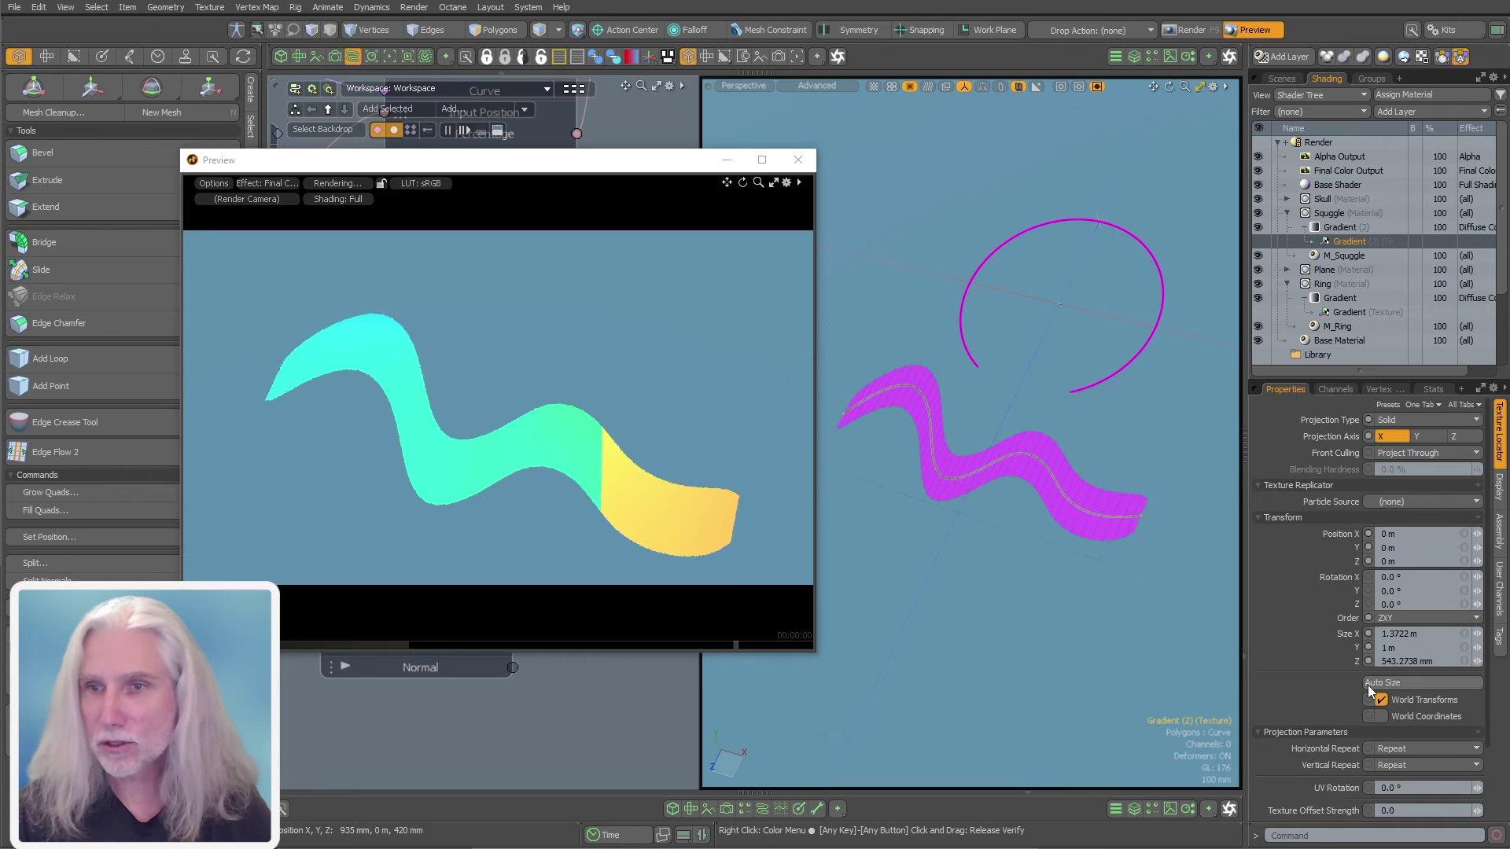
text(1)
key(Return)
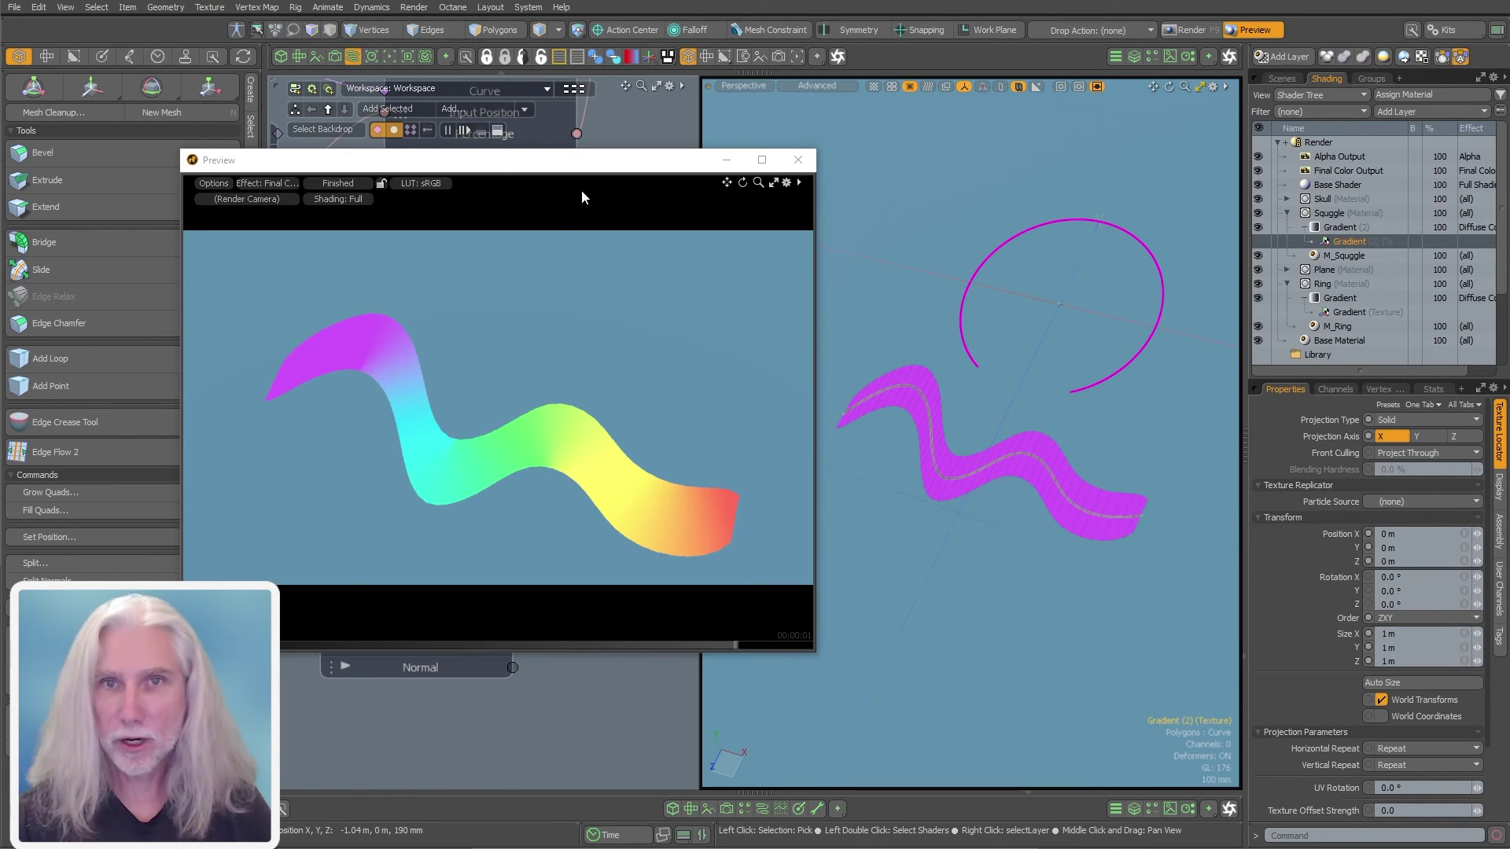
drag(596, 161, 994, 243)
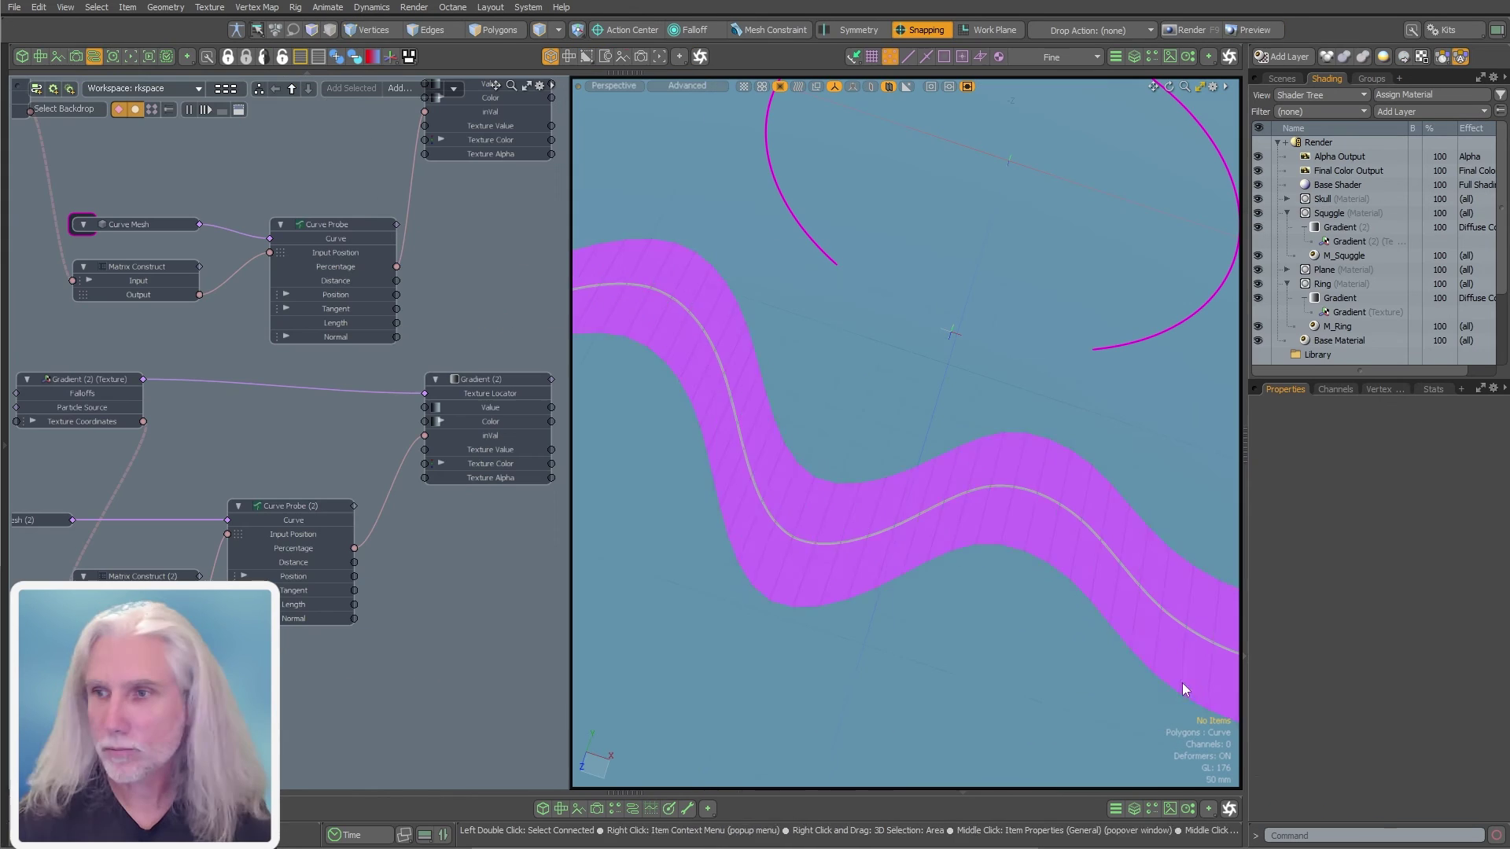
- Select the locator beside the Squiggle and give it a solid box shape with a white color
ctrl+alt+drag(318, 545, 385, 544)
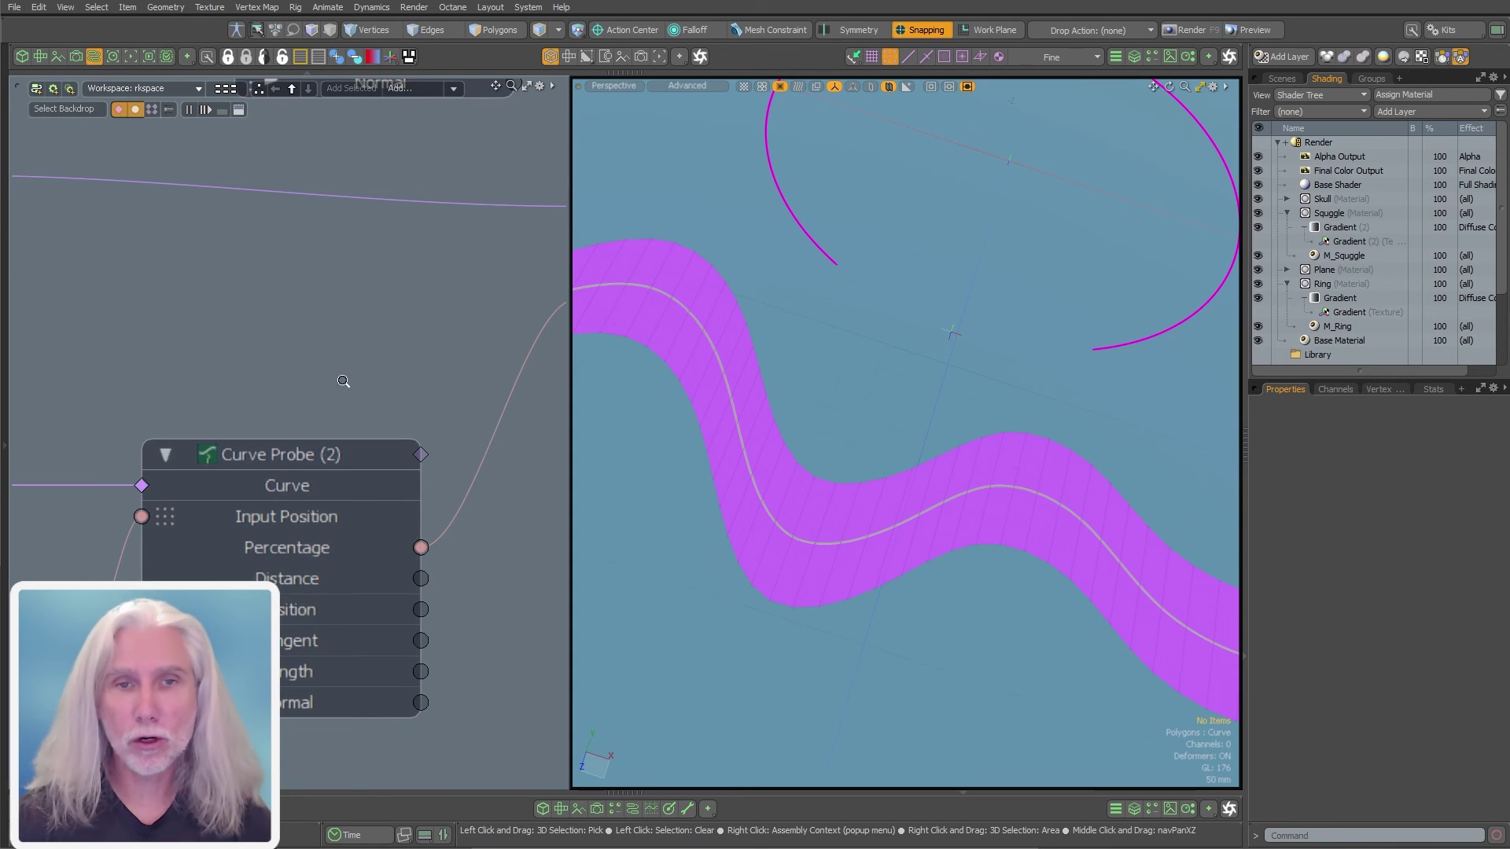
scroll(347, 381, down, 2)
alt+shift+drag(951, 380, 912, 396)
click(912, 347)
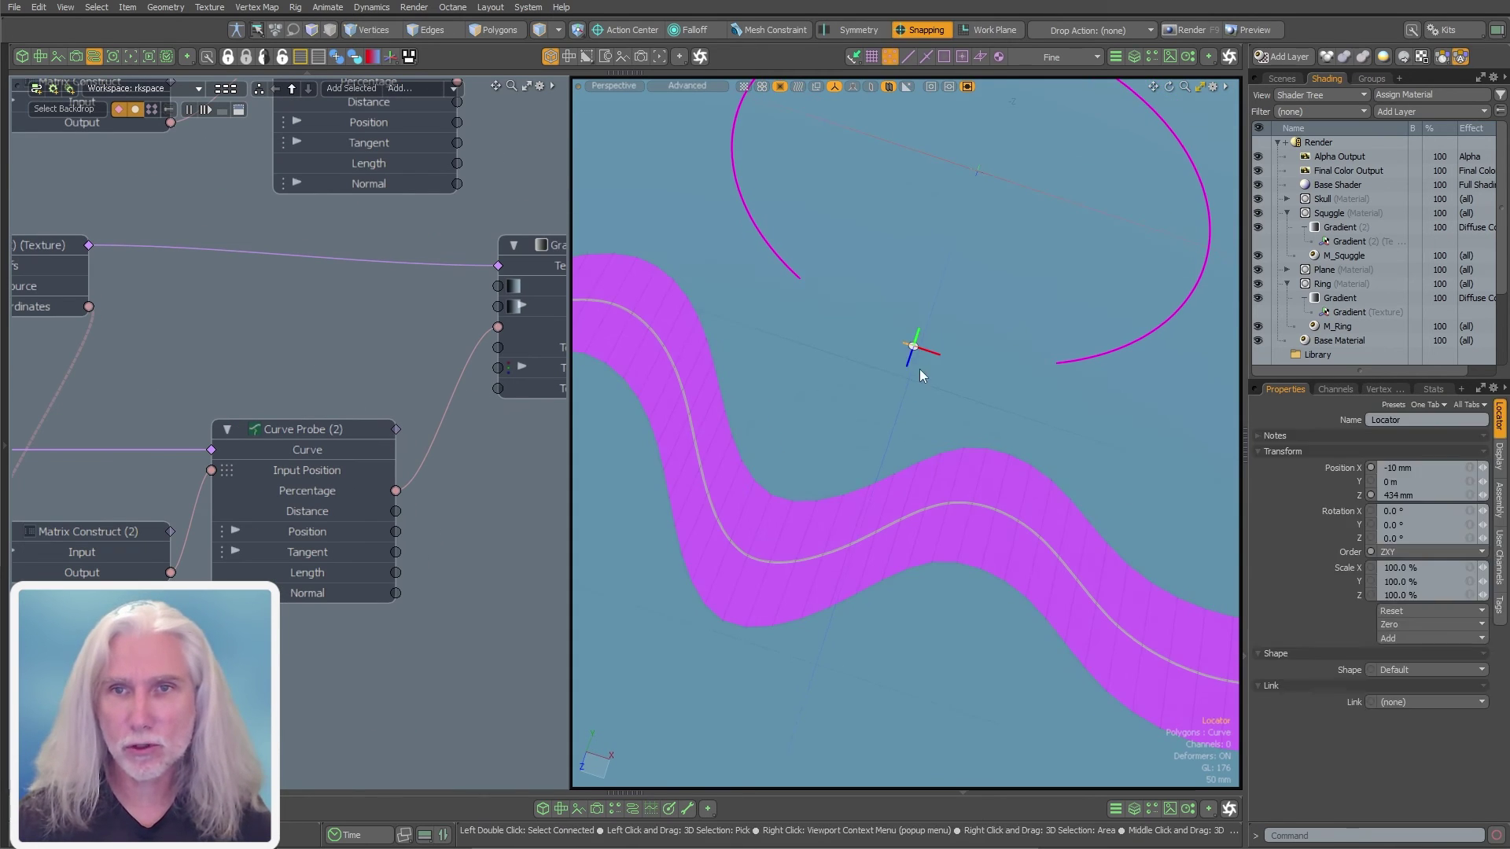
click(390, 57)
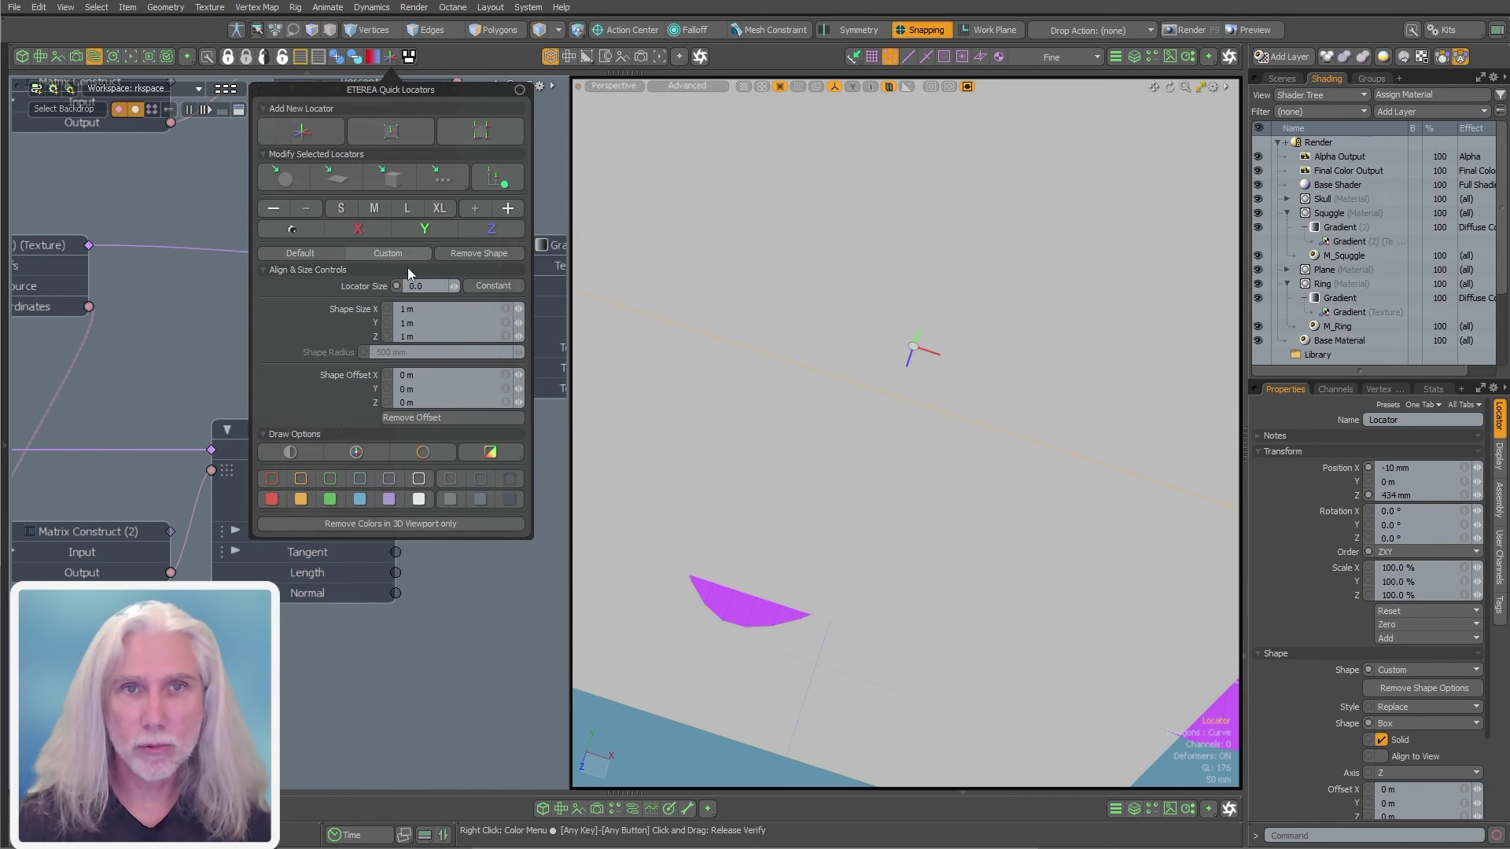
click(397, 187)
click(418, 497)
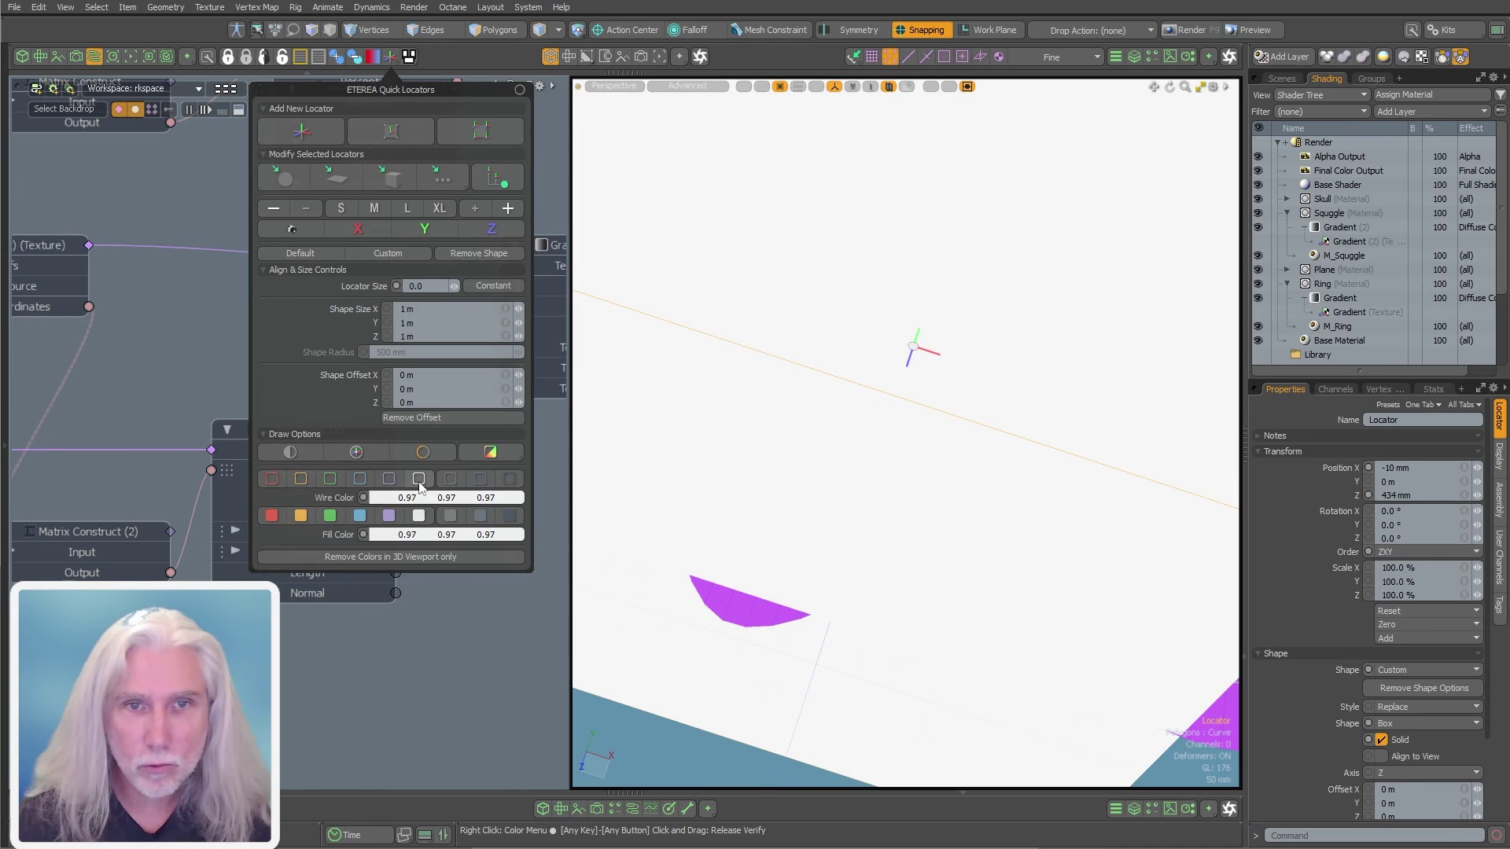
- Set the locator's box shape size to 0.01 m on all axes
click(429, 307)
text(.)
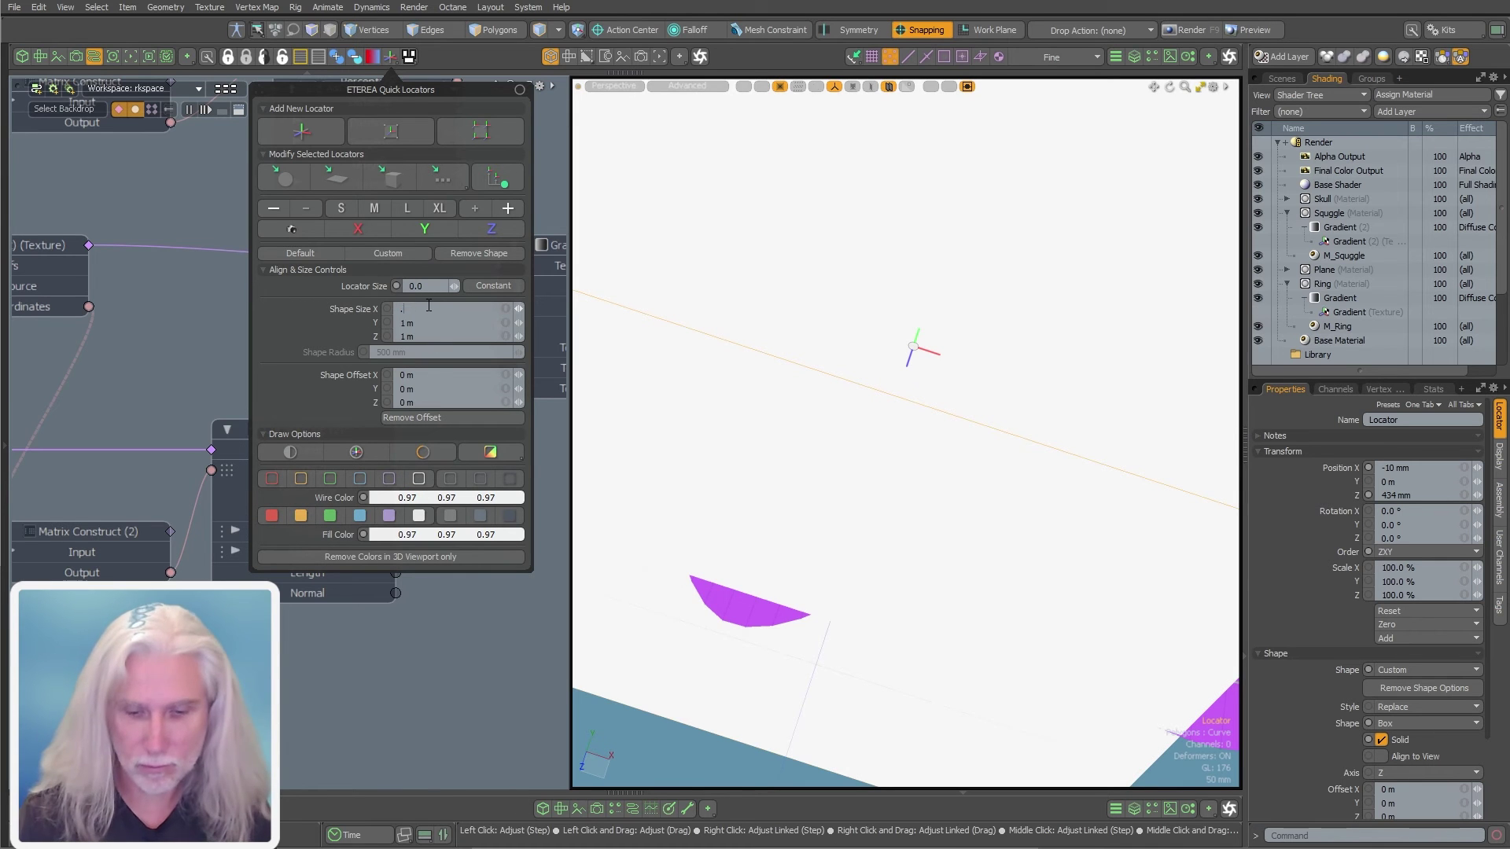
text(01)
key(ctrl+Return)
click(857, 431)
- Move the locator with snapping onto the Squiggle's center curve, at about X -38 mm and Z 841 mm
click(913, 346)
key(x)
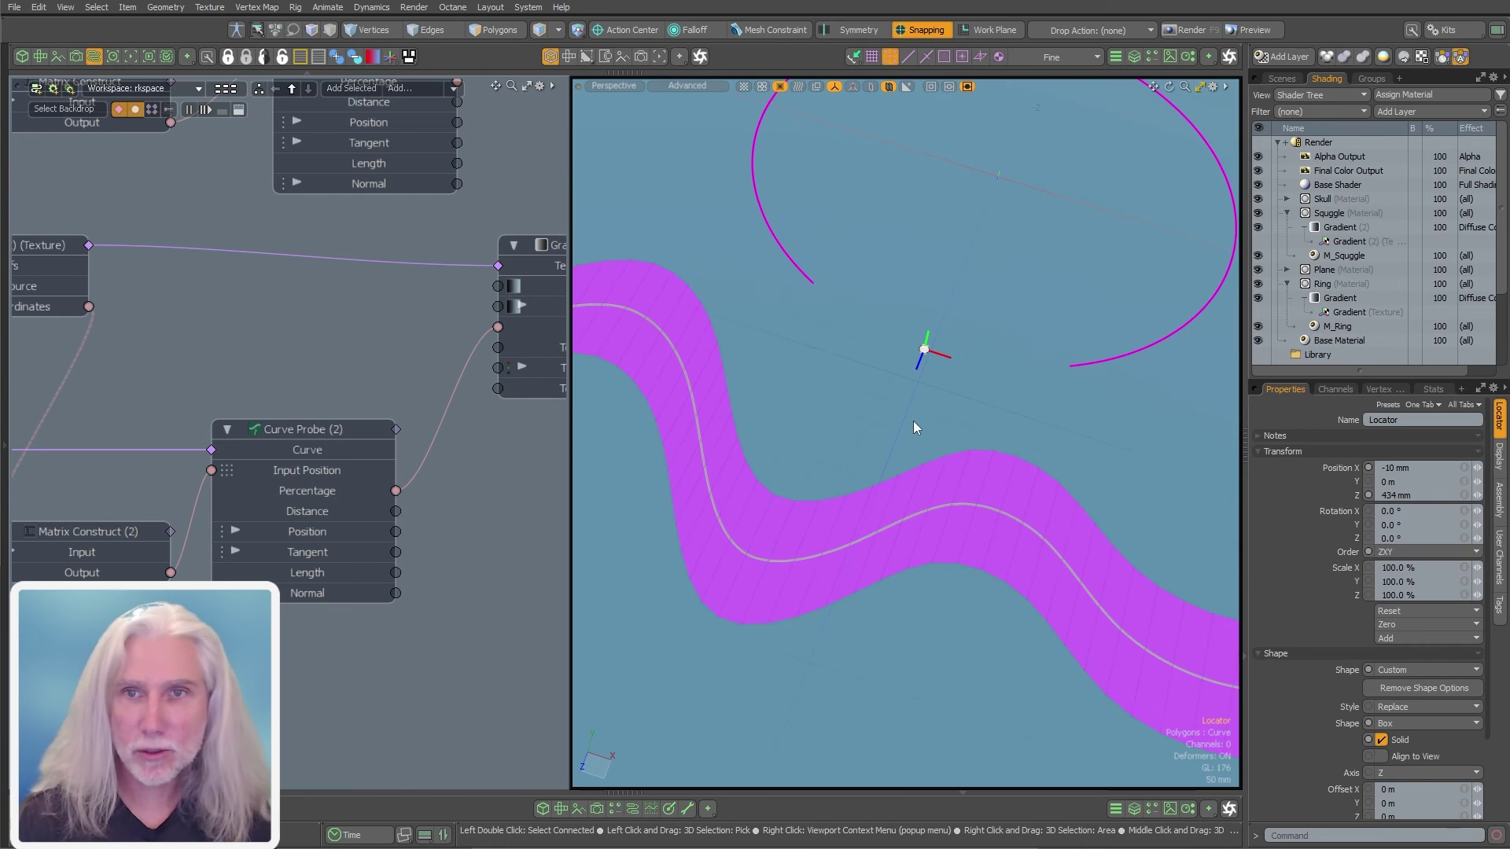
key(x)
key(w)
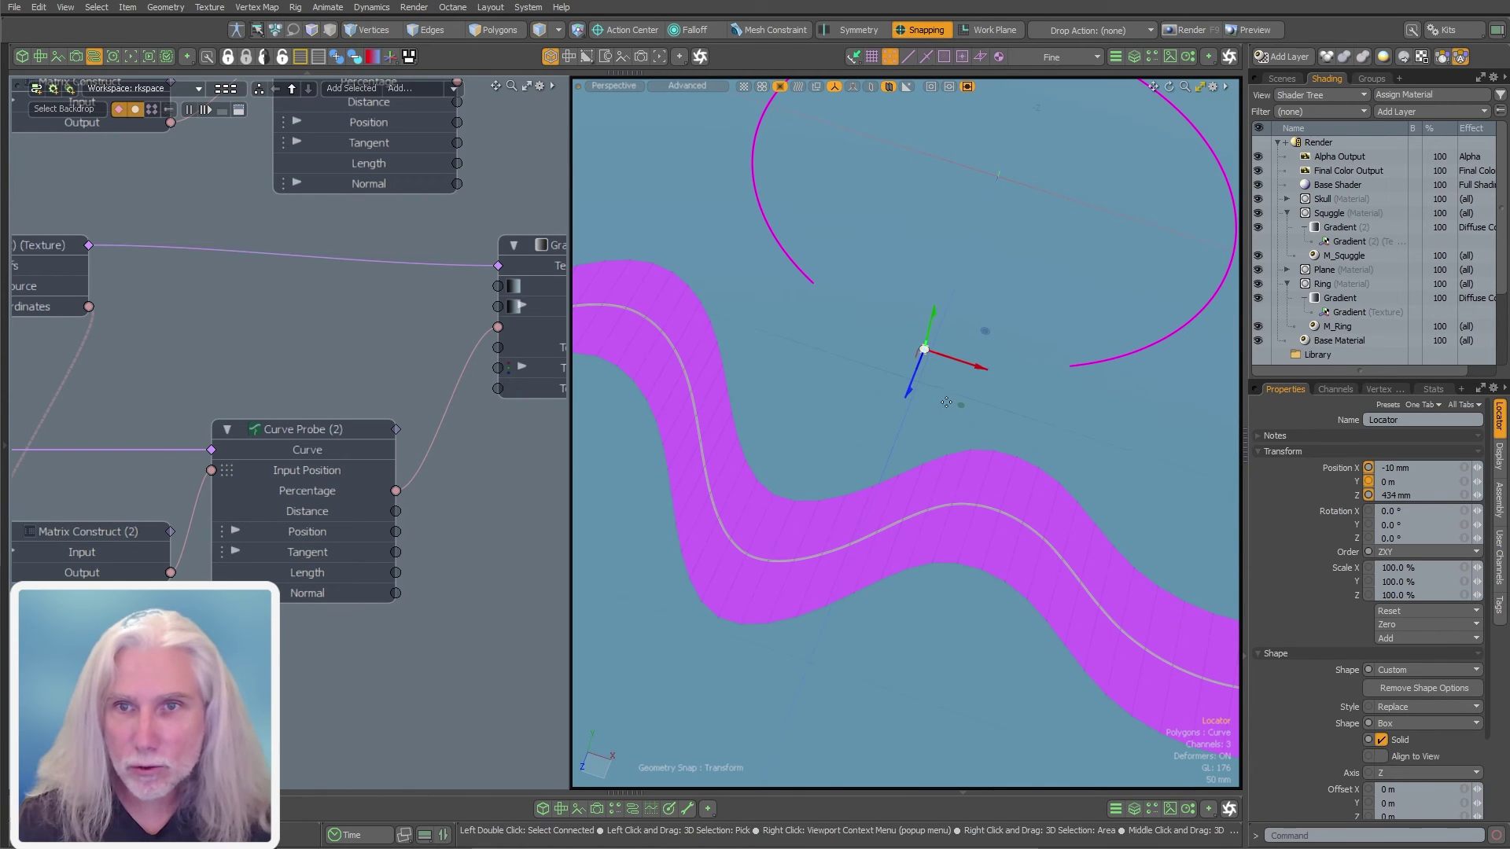
drag(959, 406, 943, 423)
mouse_move(884, 561)
mouse_down()
mouse_move(858, 623)
mouse_move(915, 552)
mouse_move(882, 568)
mouse_up()
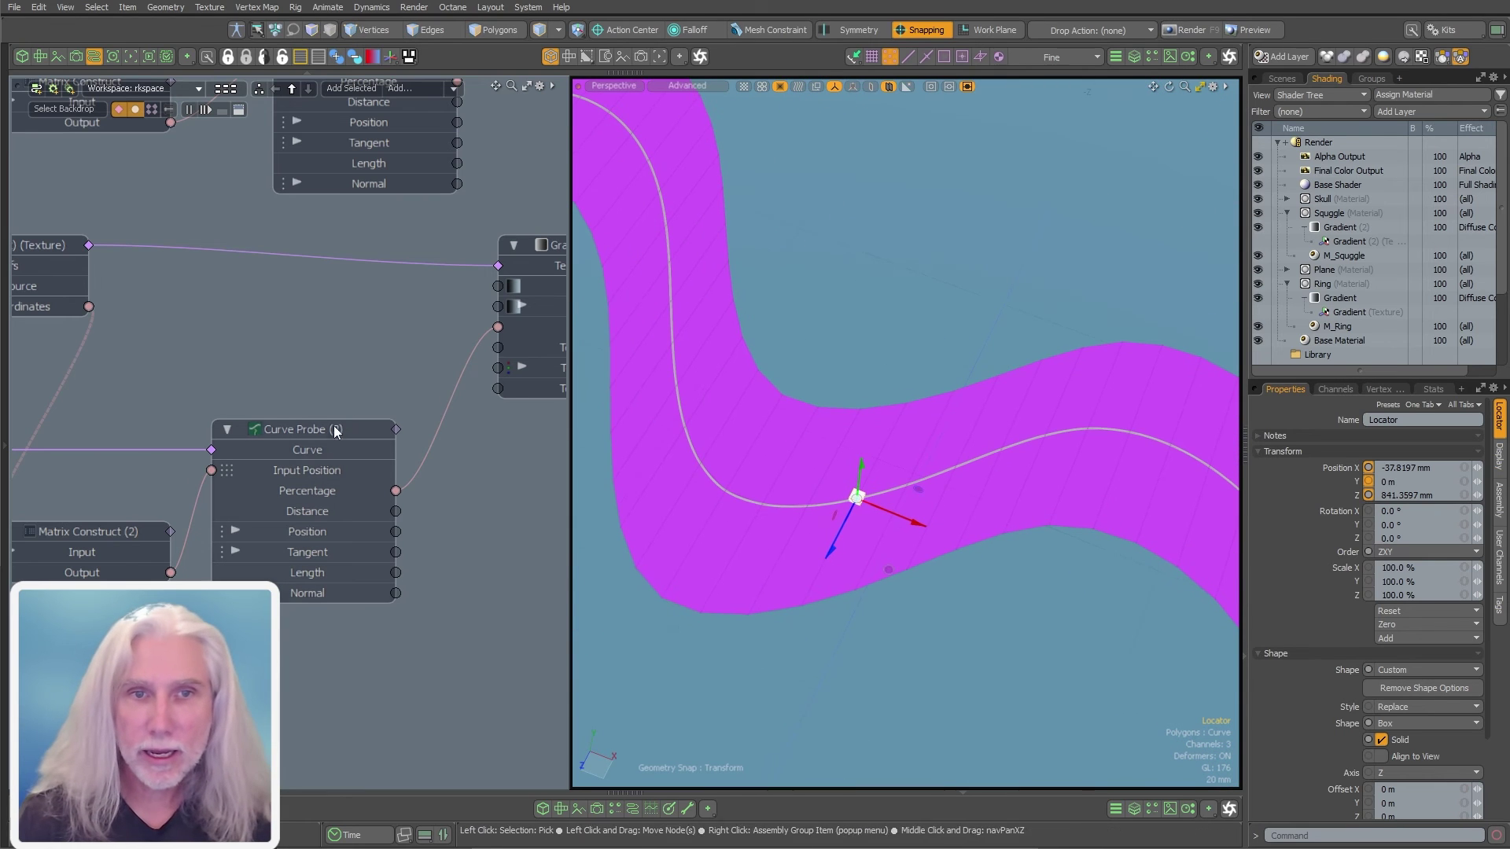
- Link the locator to the second Curve Probe's Input Position and display the probe's channels
middle_drag(313, 433, 405, 410)
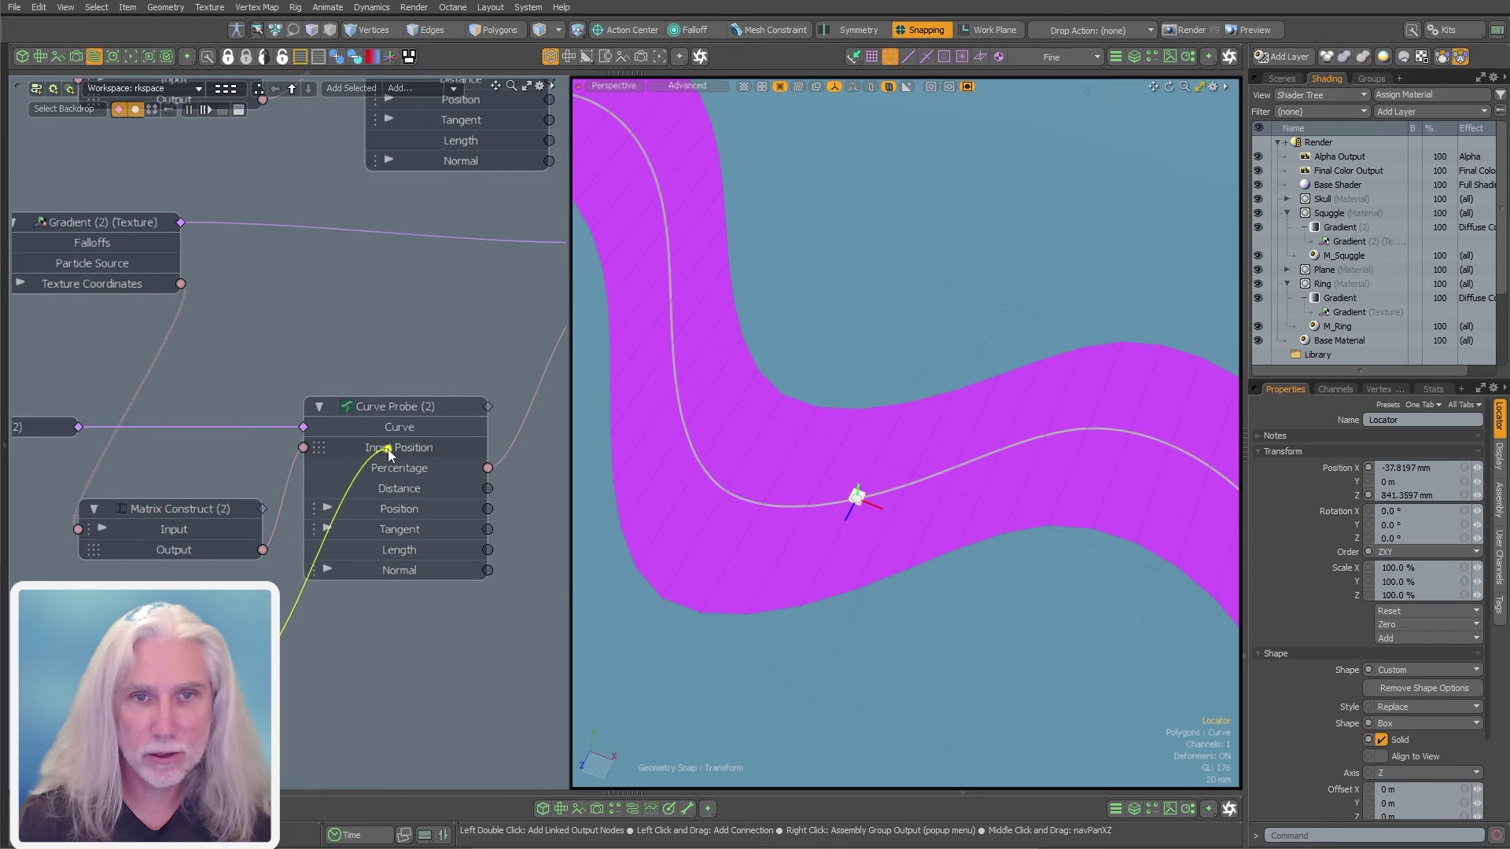
drag(385, 452, 377, 450)
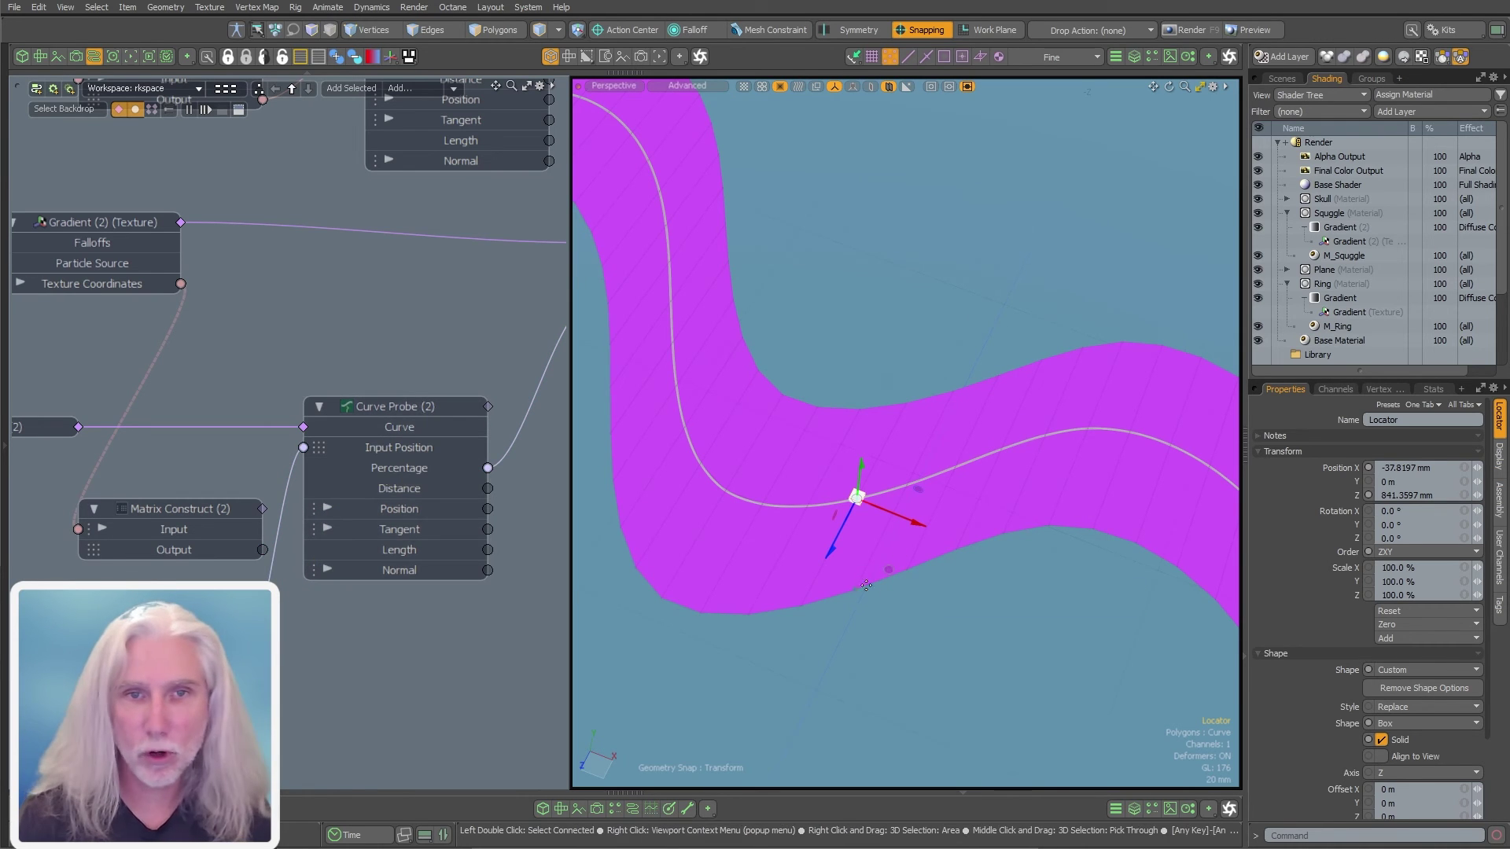
click(406, 409)
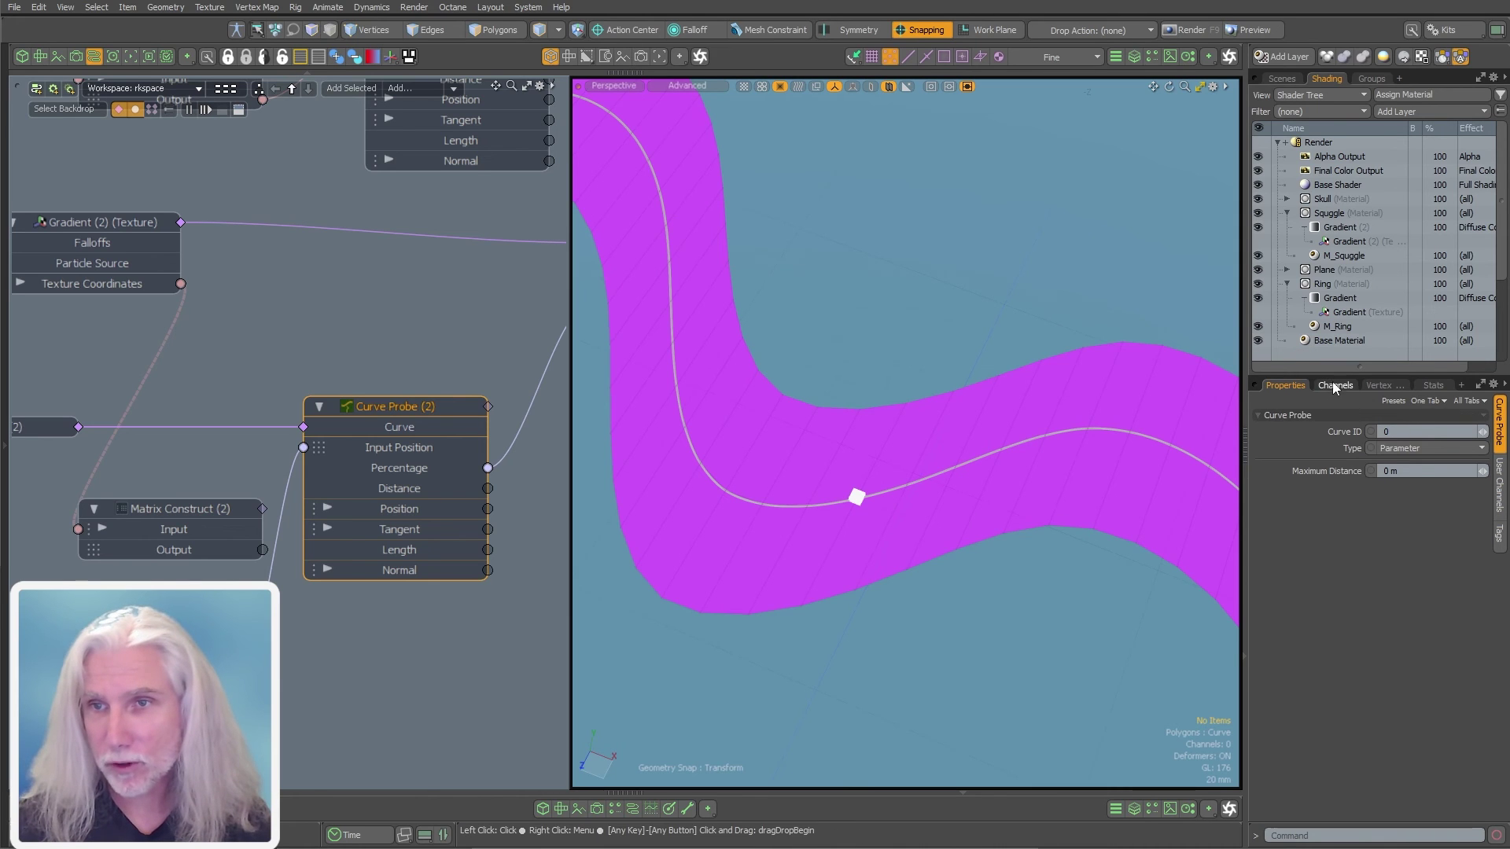
click(1335, 389)
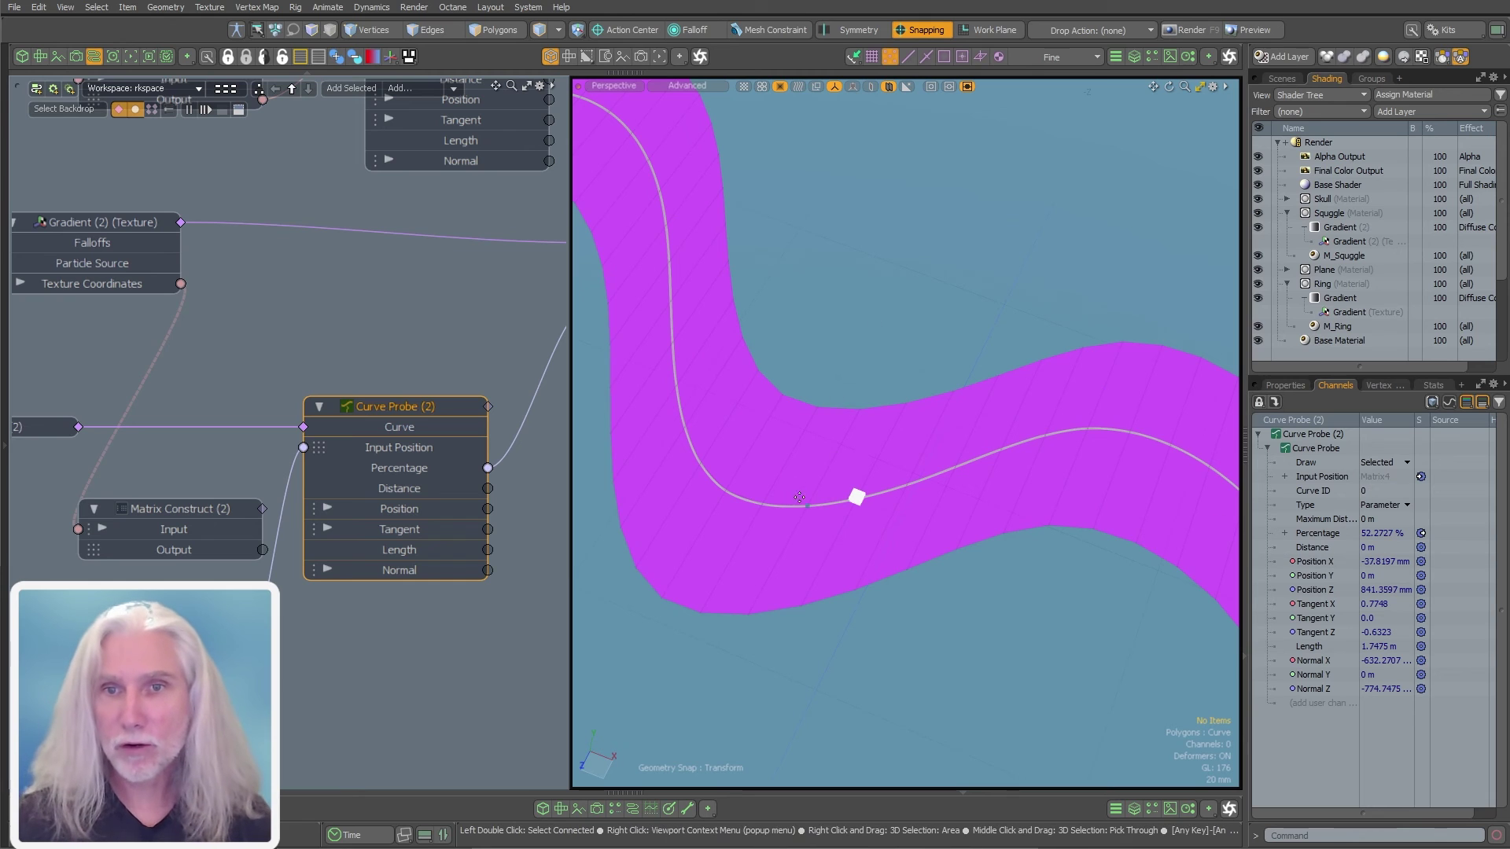
- Turn off snapping and move the locator away from the center curve while examining the probe's Percentage and Distance channels
click(857, 498)
click(922, 29)
key(w)
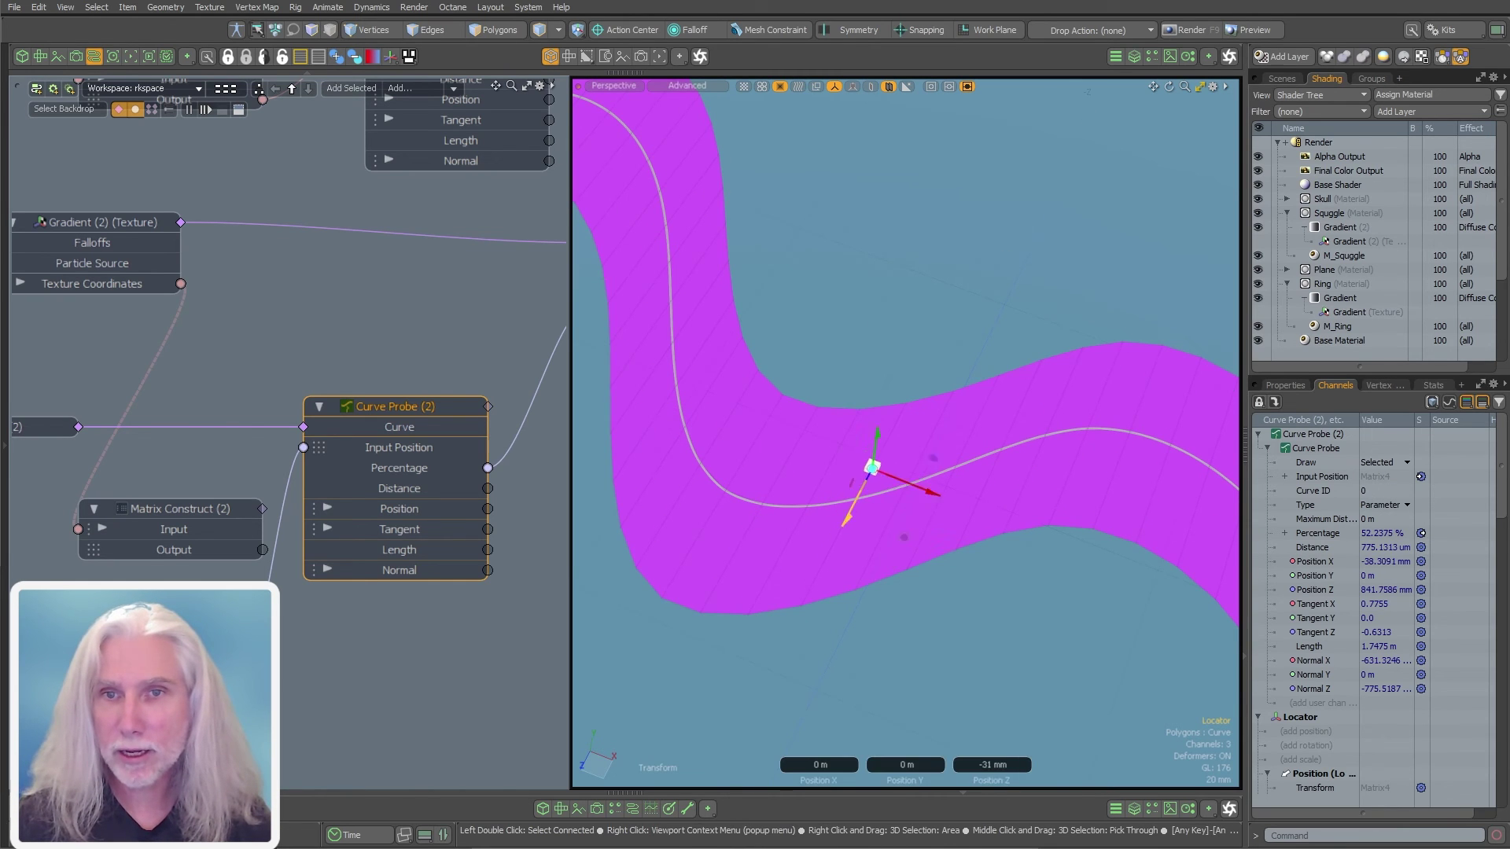
drag(905, 405, 940, 338)
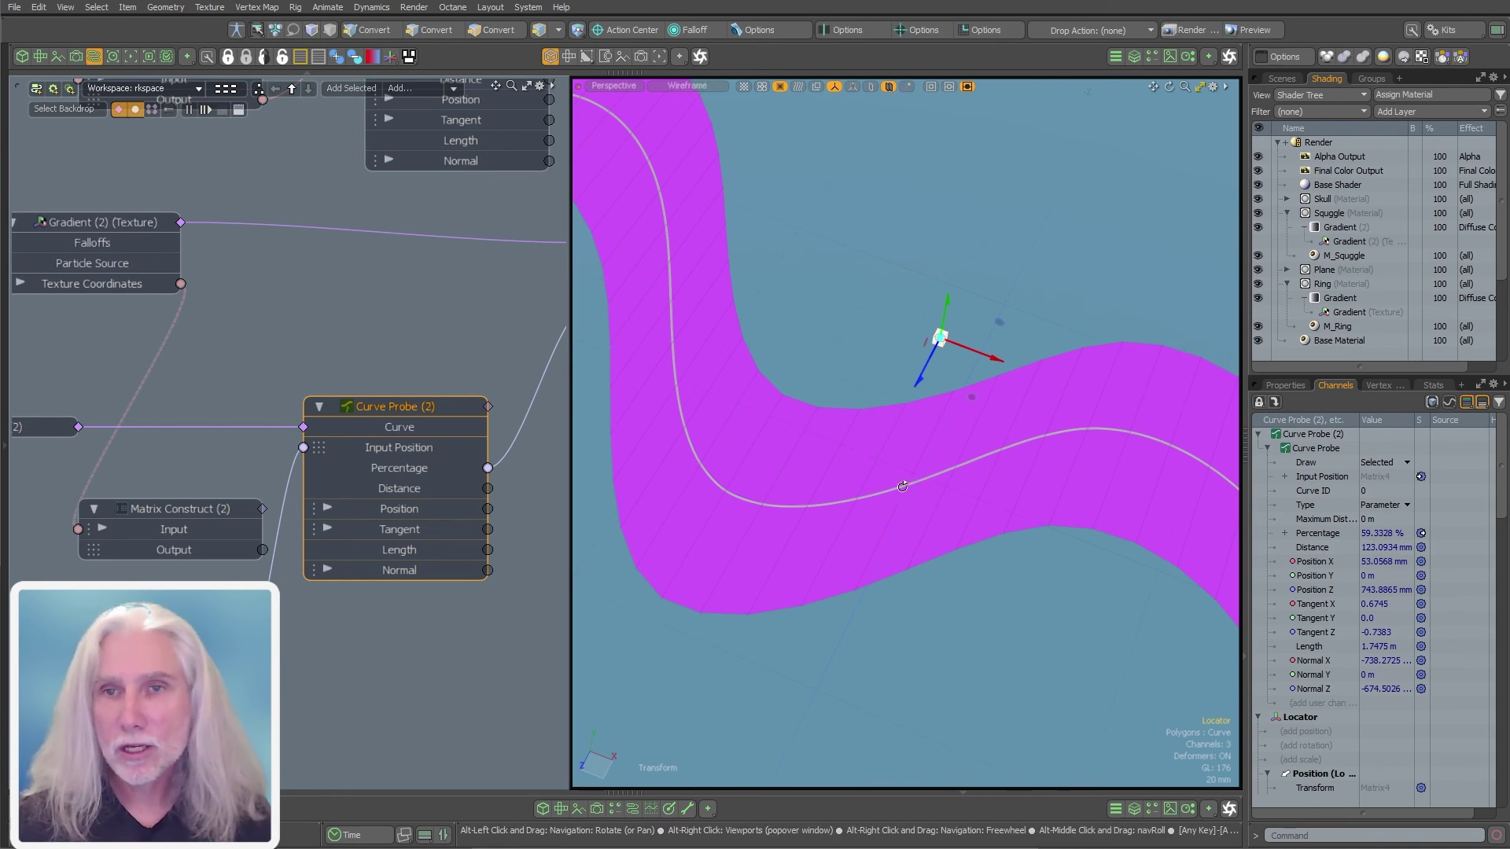
alt+drag(902, 480, 887, 431)
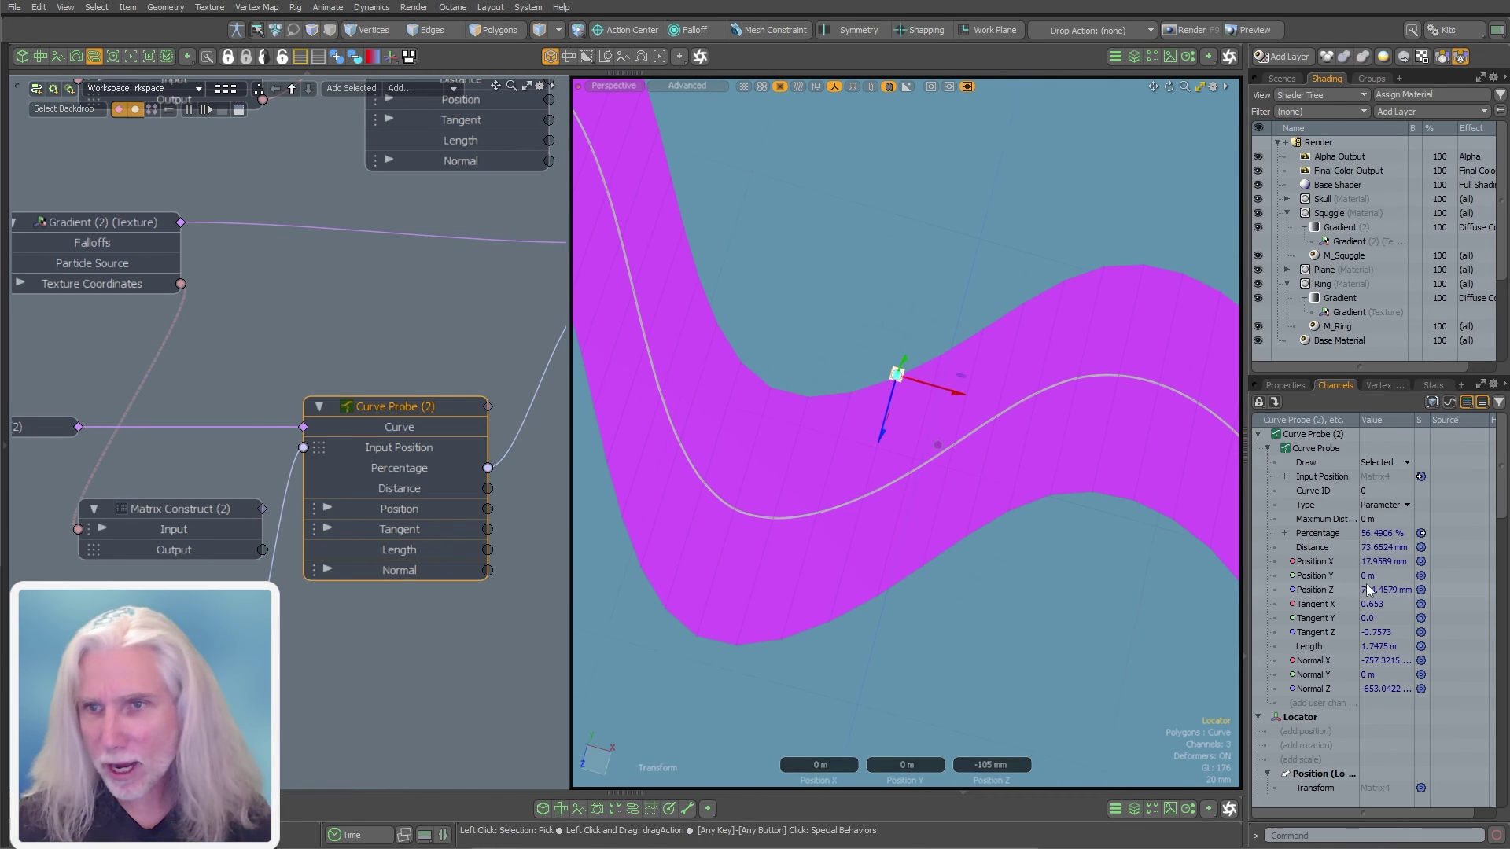
alt+drag(919, 480, 923, 351)
click(978, 357)
scroll(977, 357, down, 3)
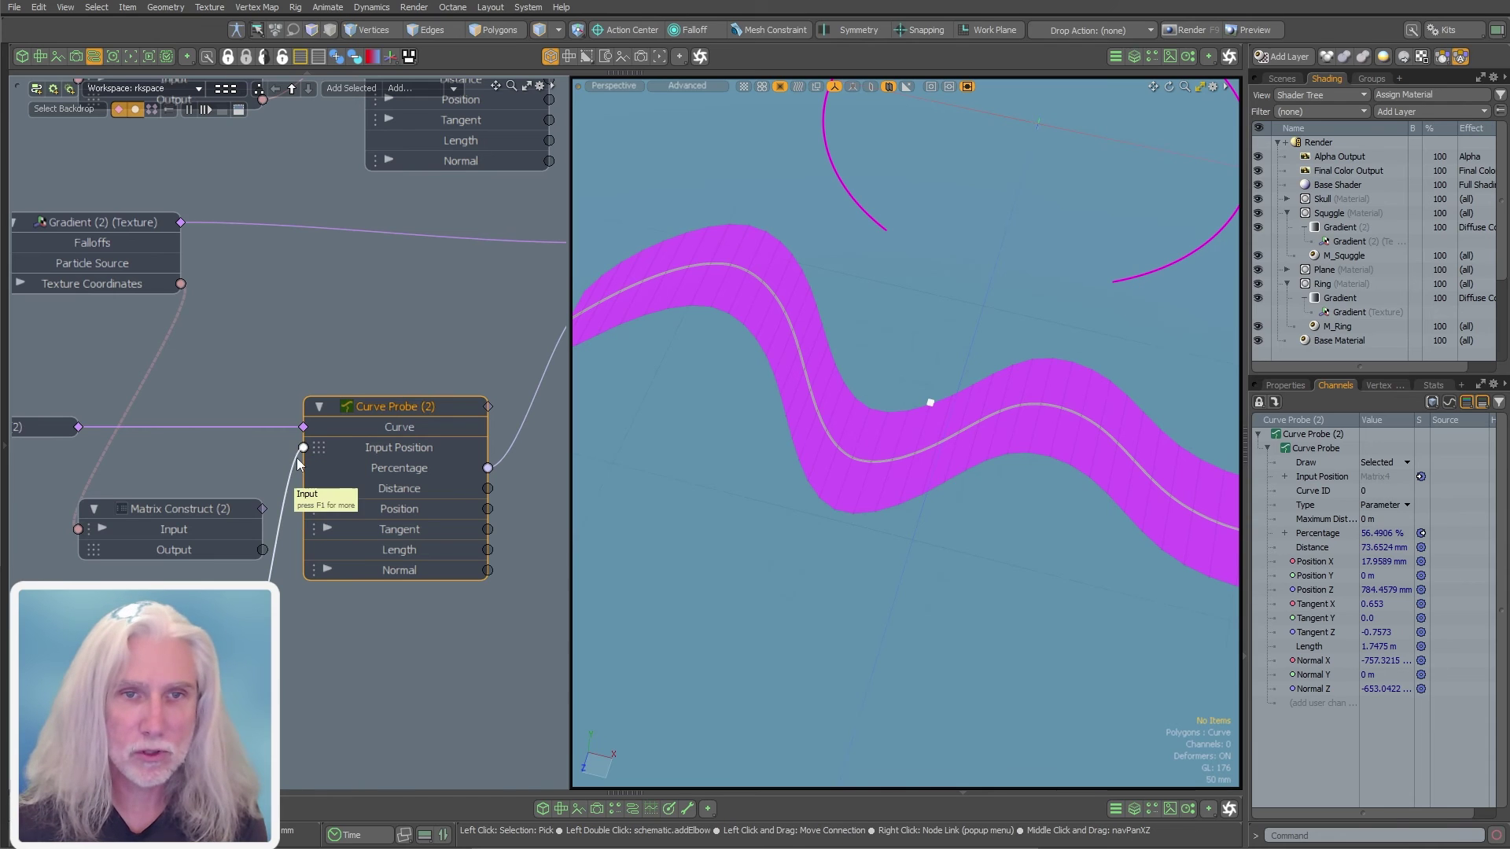
- Replace the locator link on the second Curve Probe's Input Position with the duplicate Matrix Construct's Output, and open the render Preview
drag(298, 461, 292, 474)
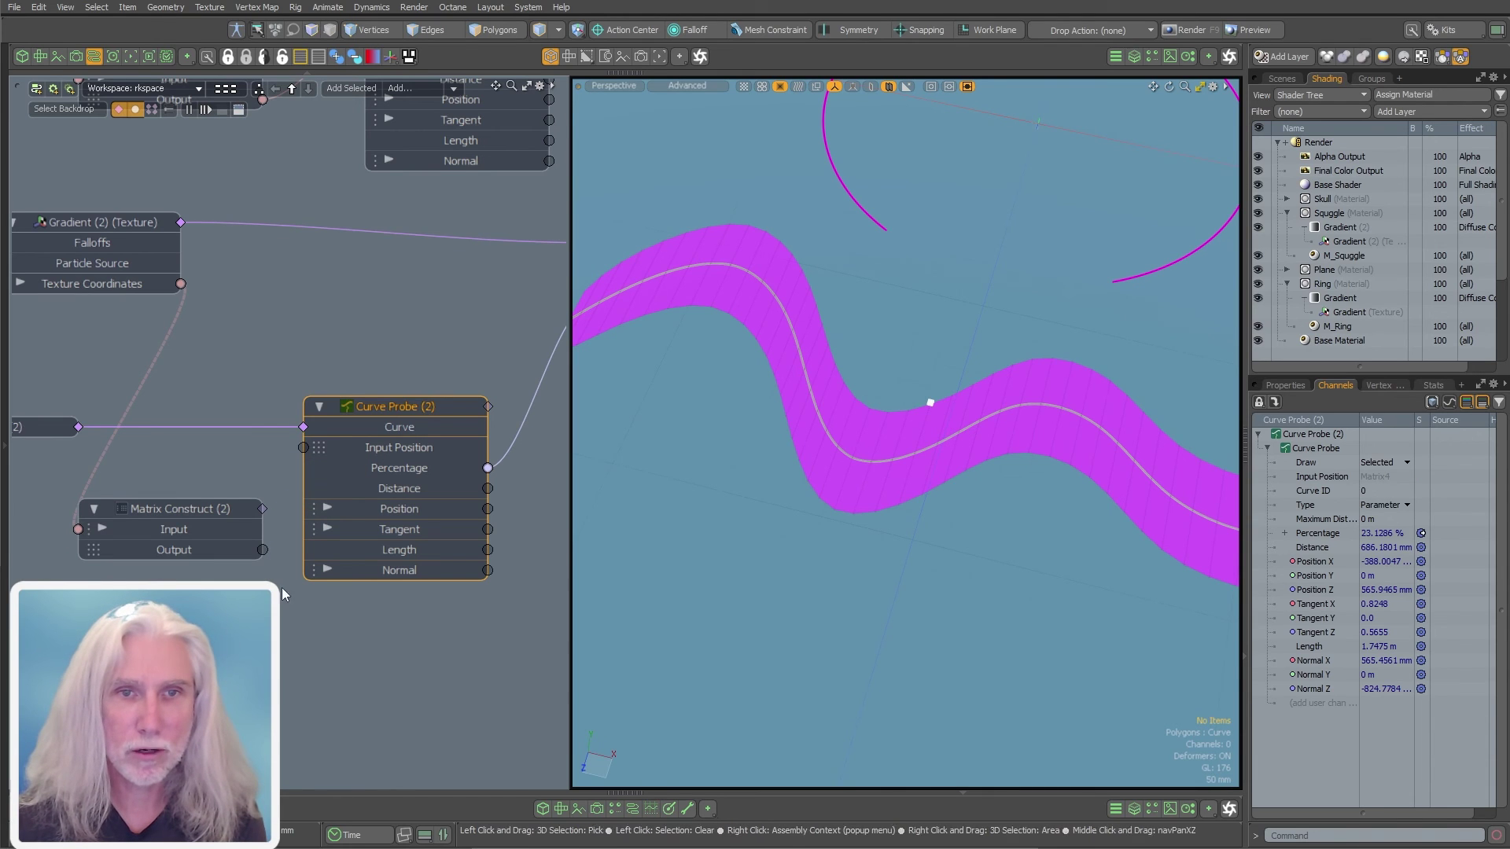
drag(263, 549, 304, 448)
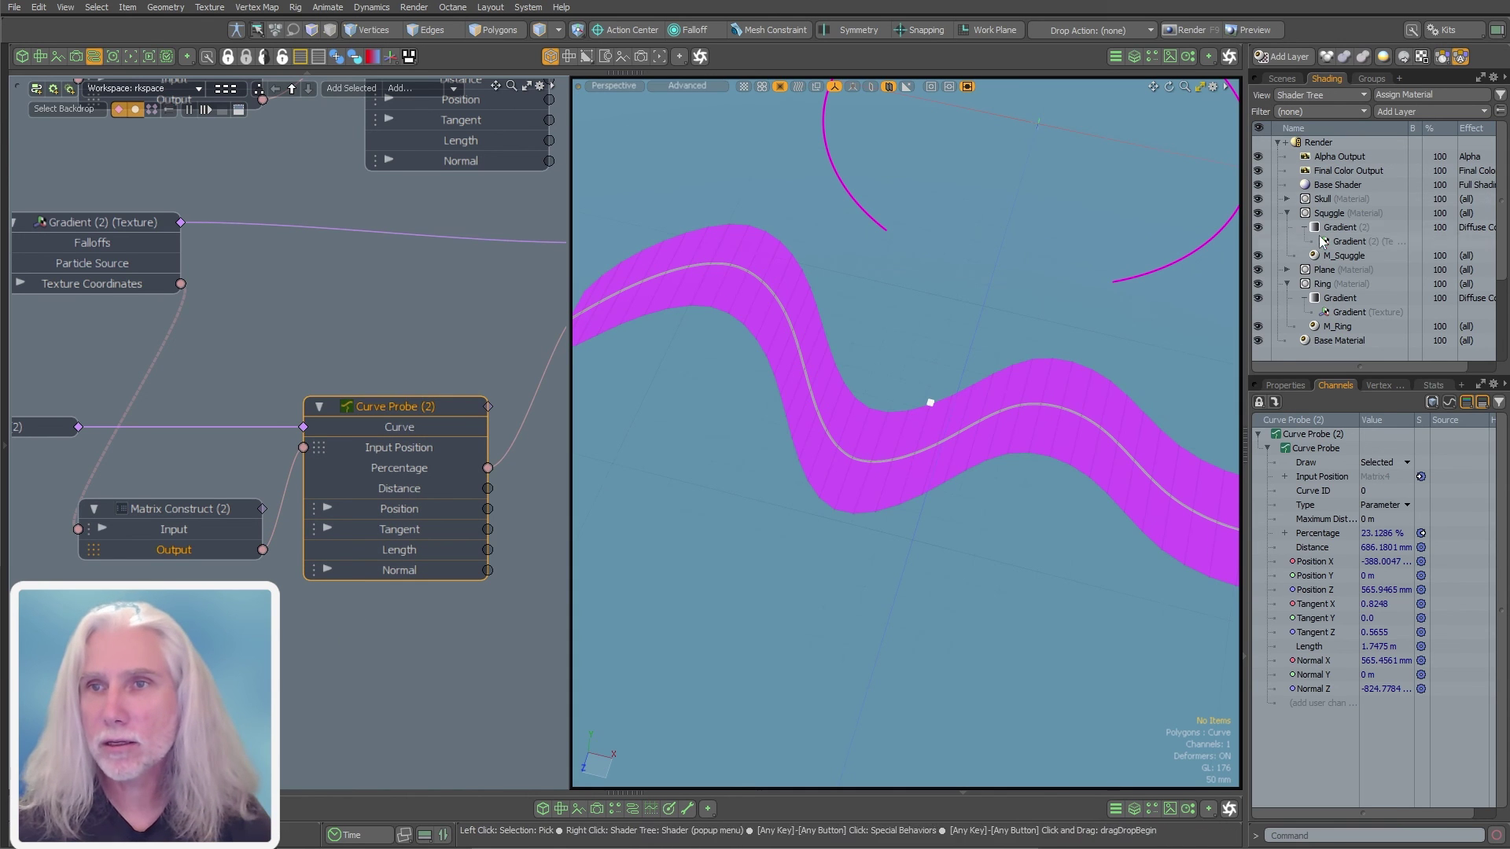
key(F8)
click(877, 427)
mouse_move(1027, 81)
mouse_down()
mouse_move(812, 108)
mouse_move(815, 174)
mouse_move(770, 141)
mouse_up()
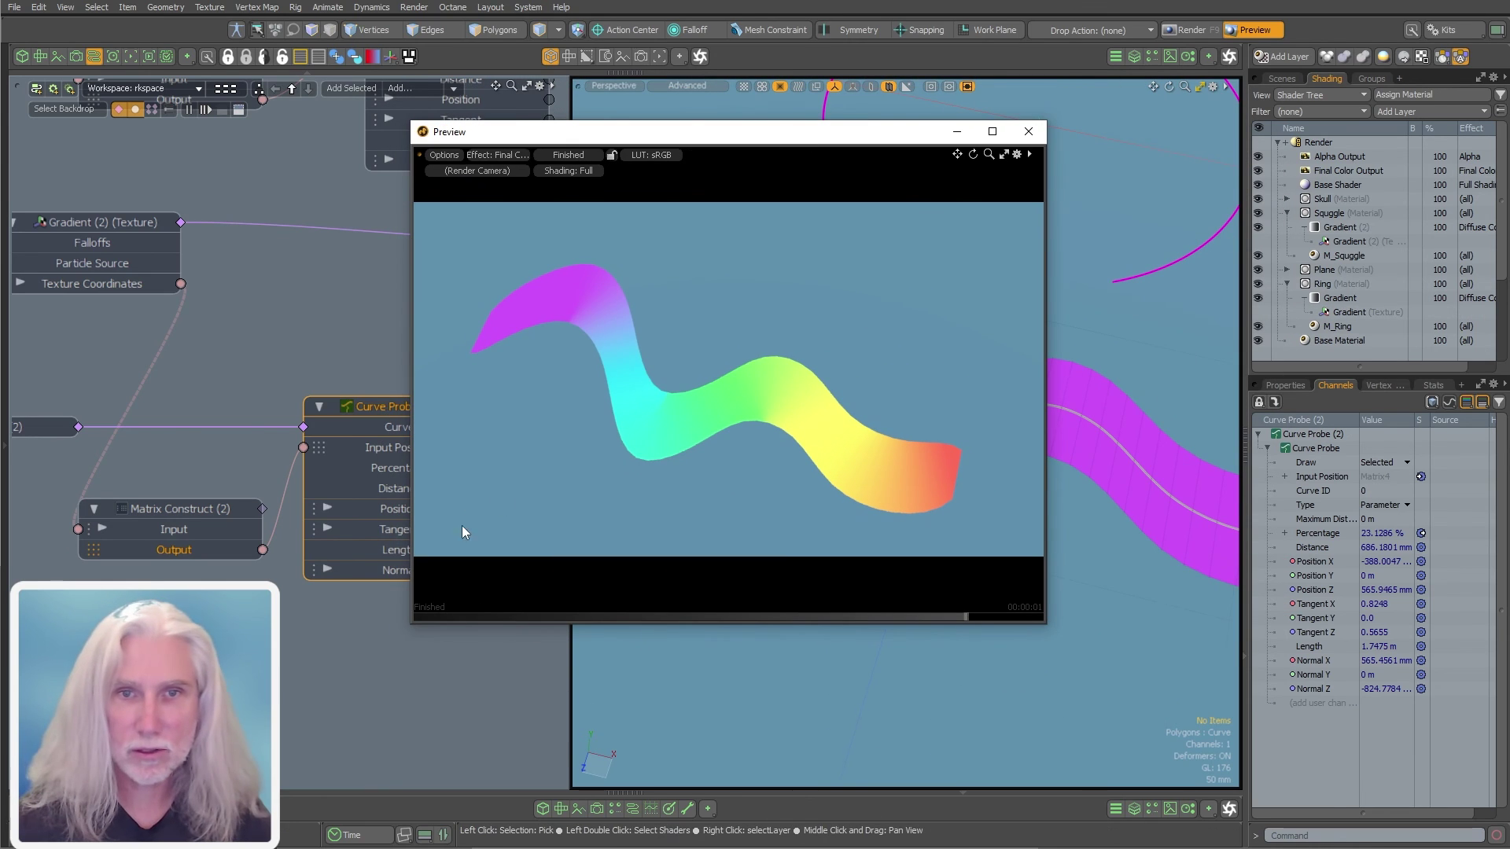
- Link the second Curve Probe's Distance to the Squiggle gradient's inVal in place of Percentage
alt+shift+drag(312, 465, 121, 531)
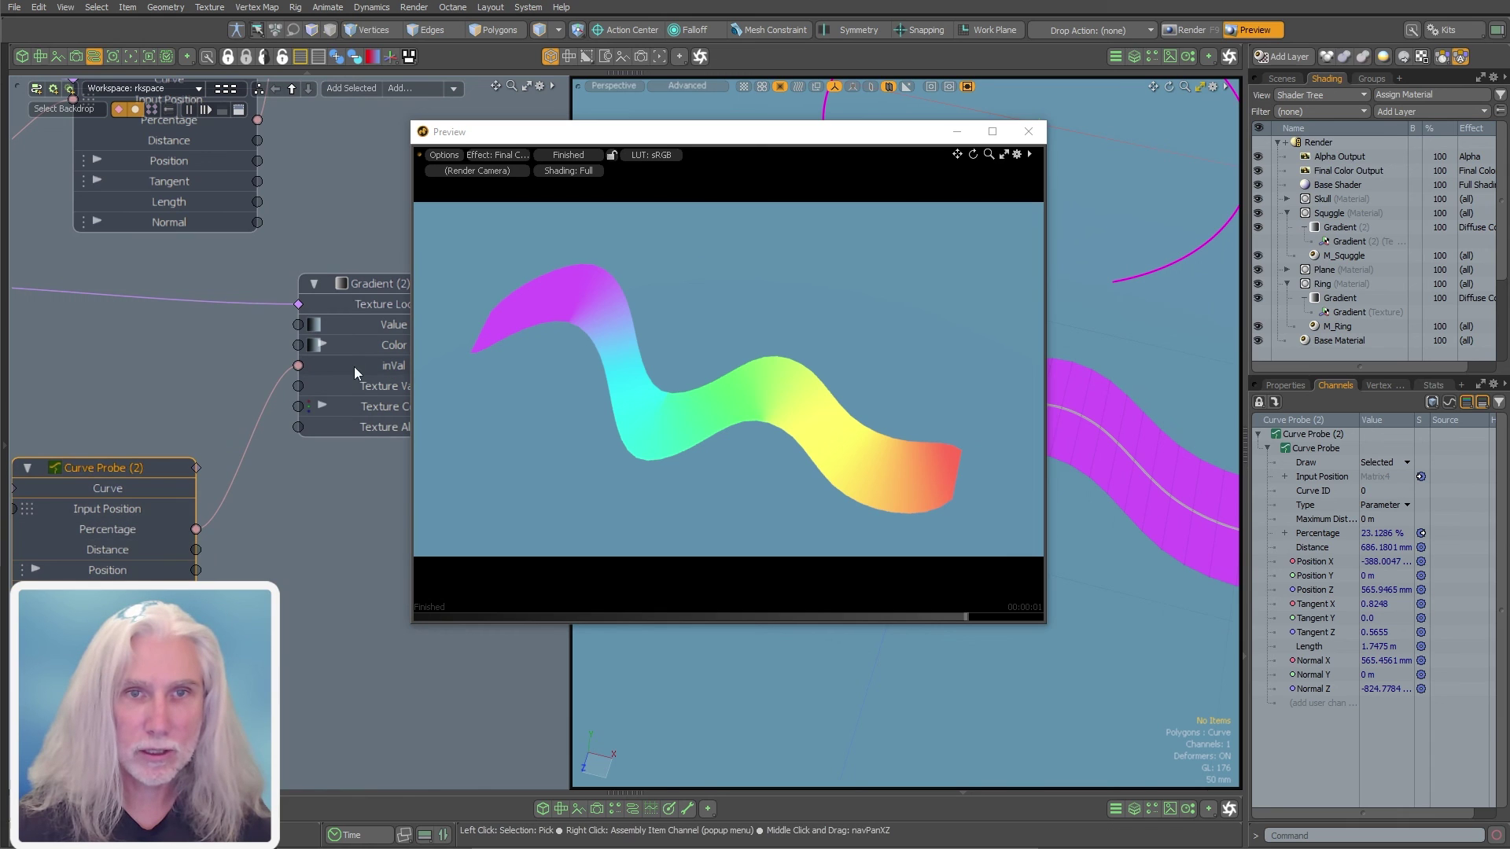
drag(196, 548, 300, 366)
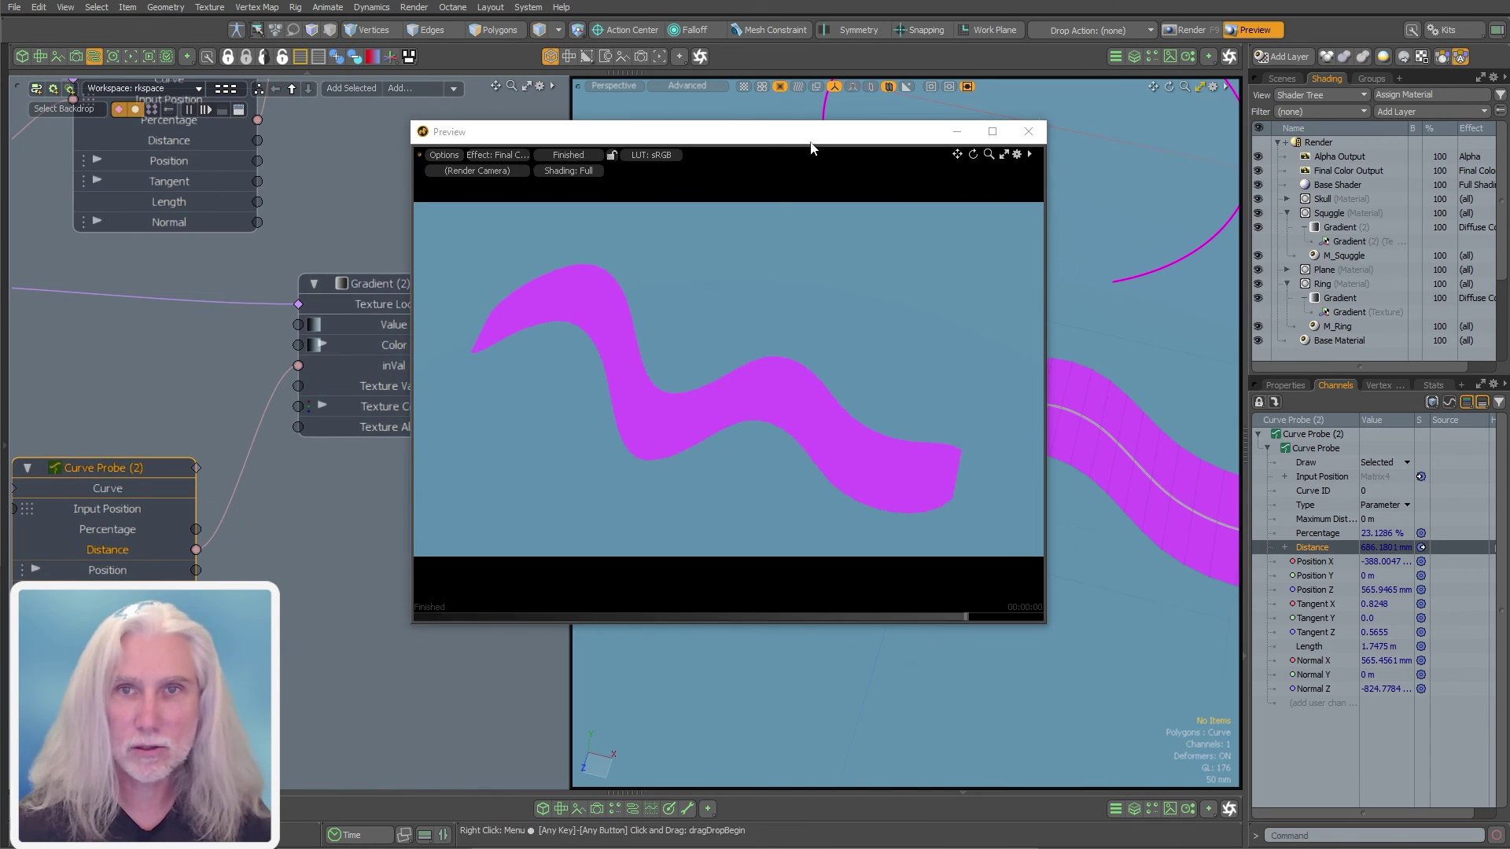
drag(809, 133, 897, 171)
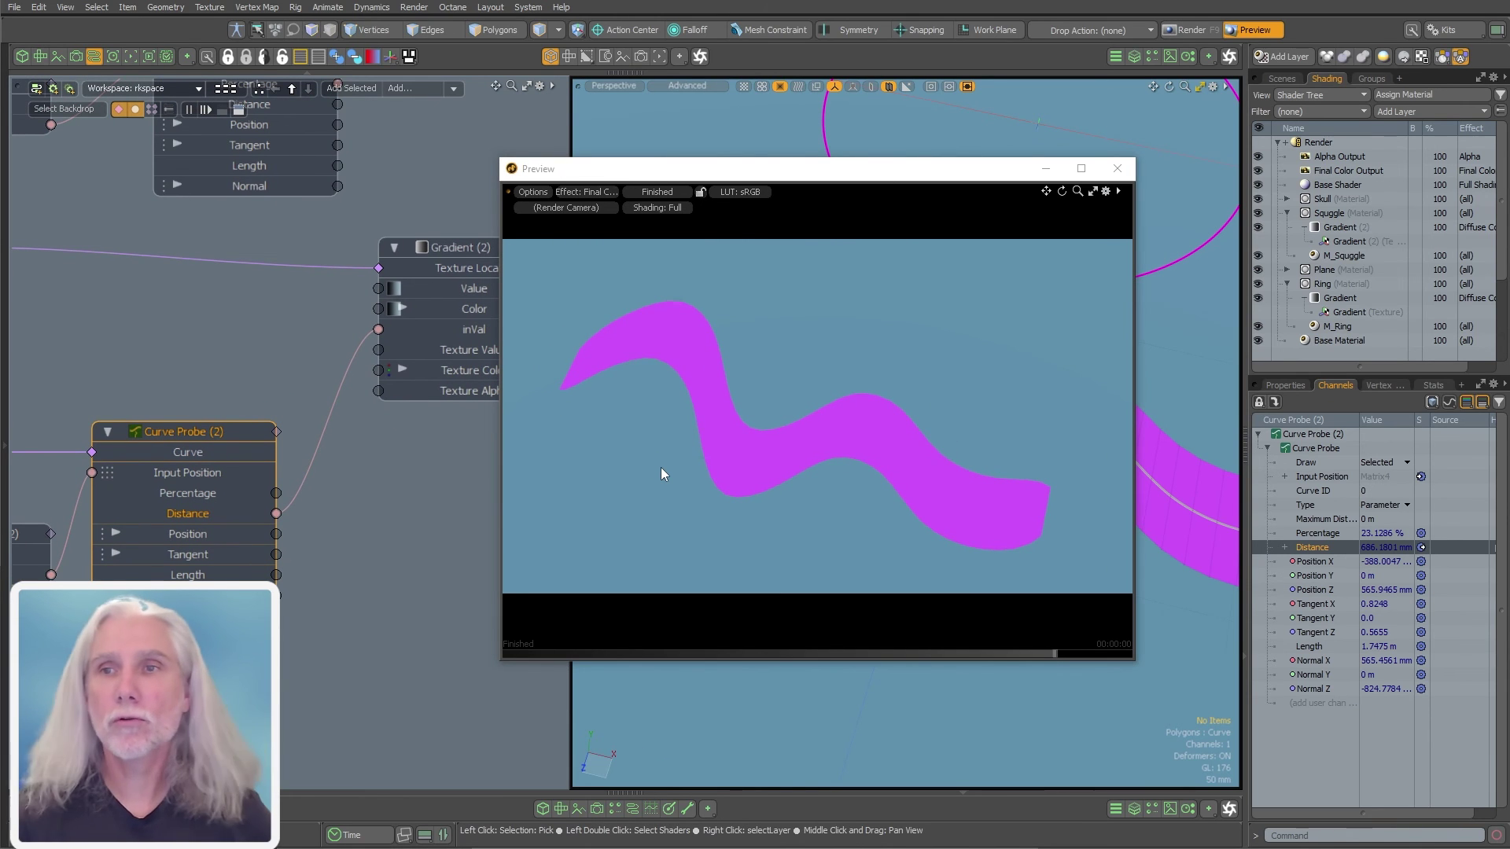
- Open the Gradient Editor for the Squiggle's gradient and display its Color channel curves
ctrl+click(1340, 227)
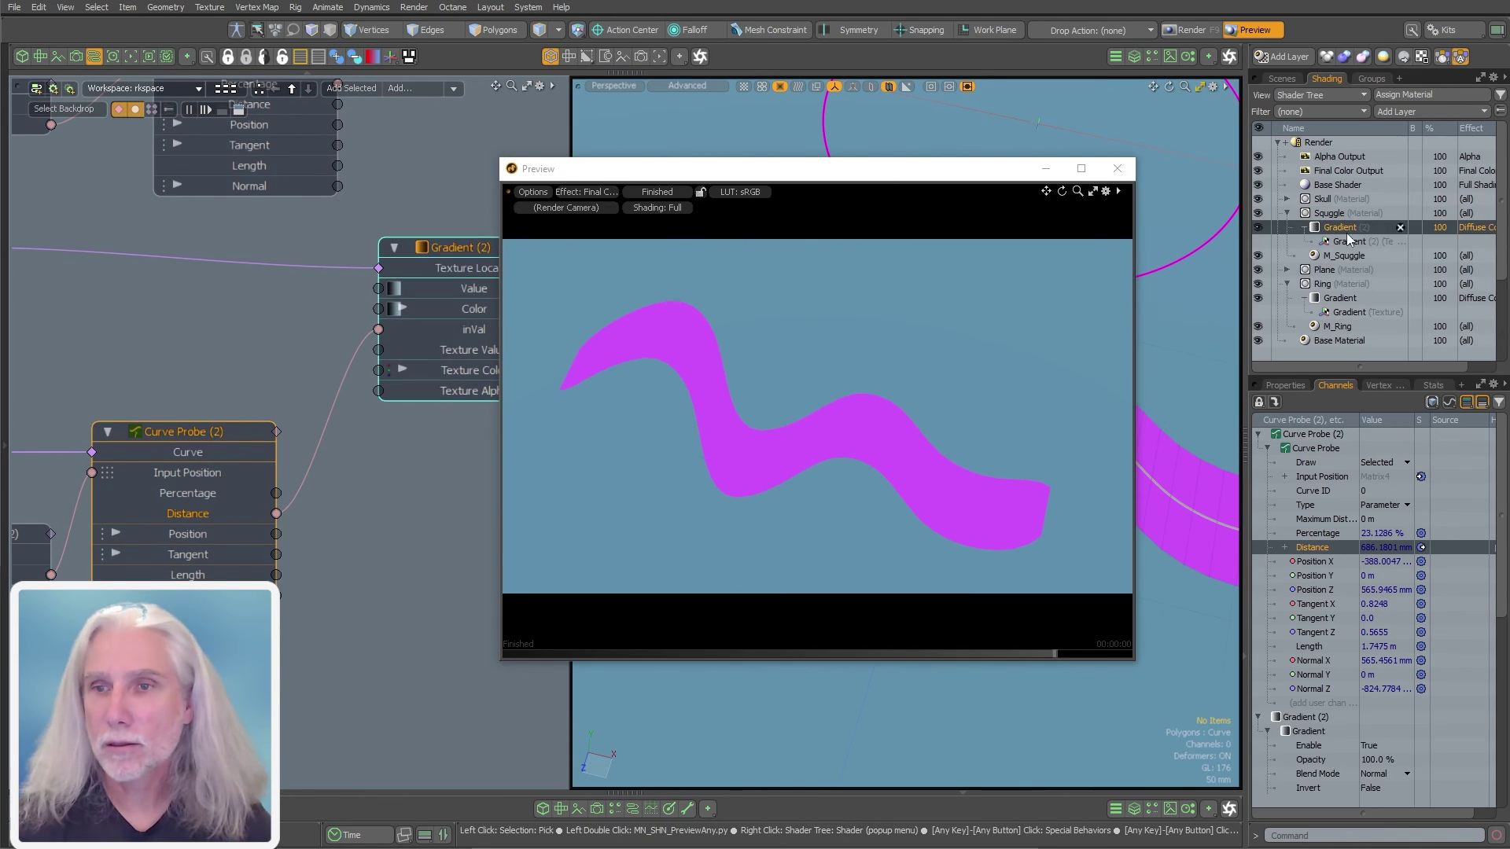
click(1285, 386)
click(1499, 429)
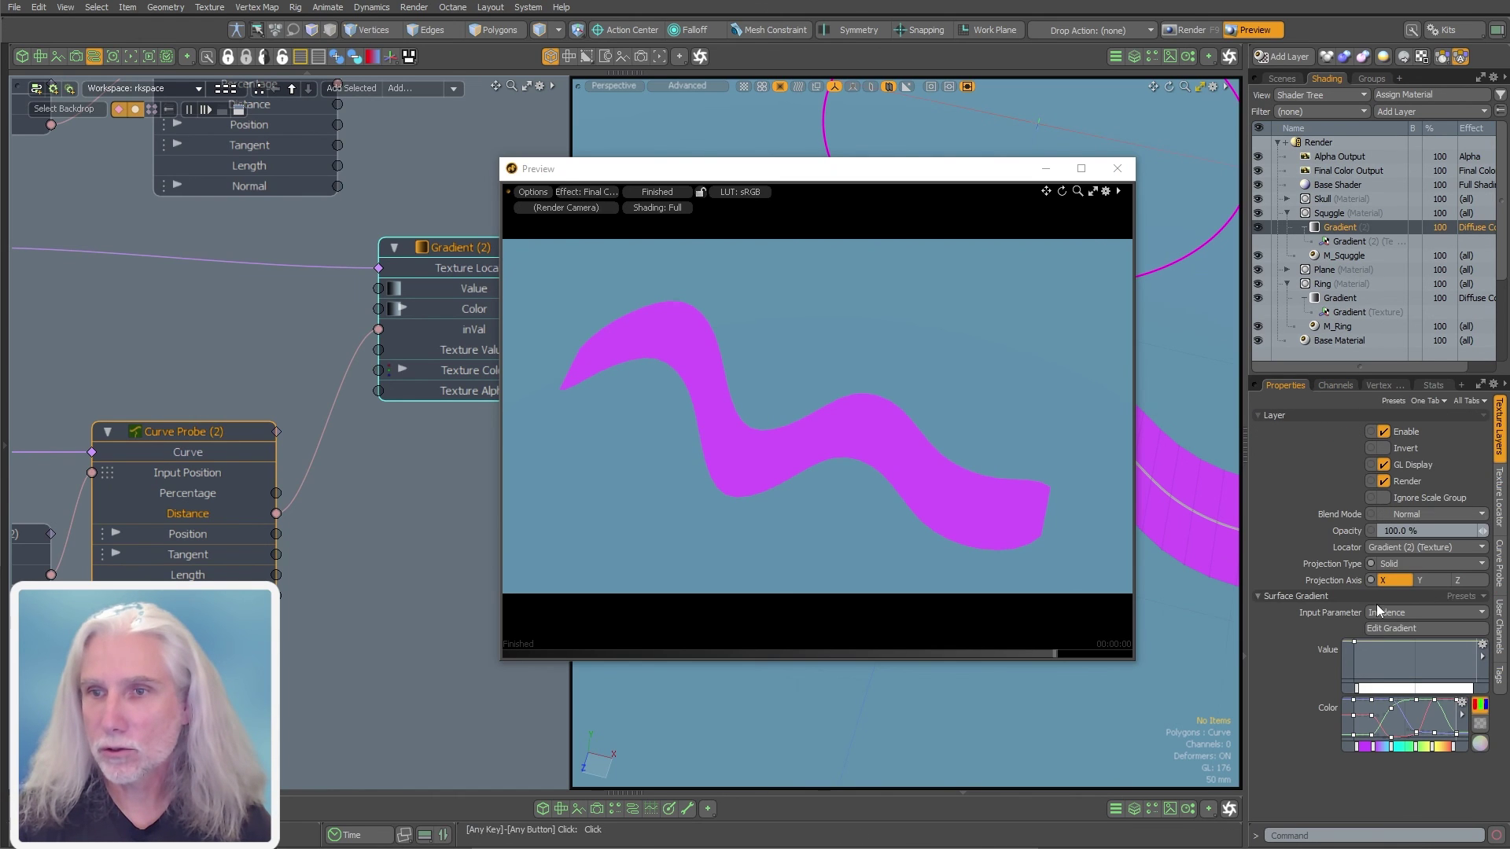
click(1389, 628)
drag(663, 525, 582, 504)
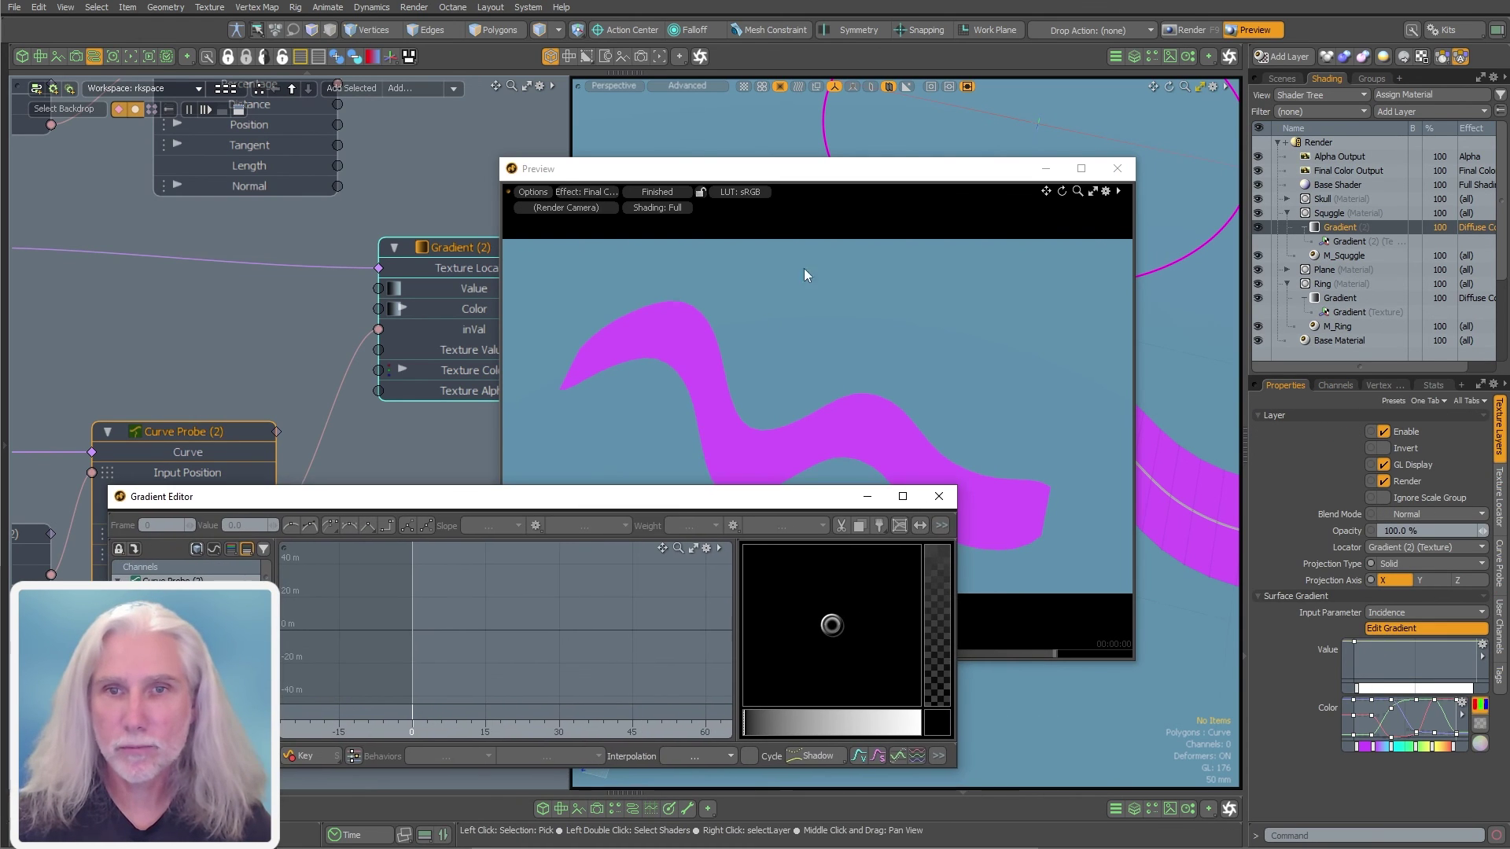
shift+click(189, 661)
click(267, 346)
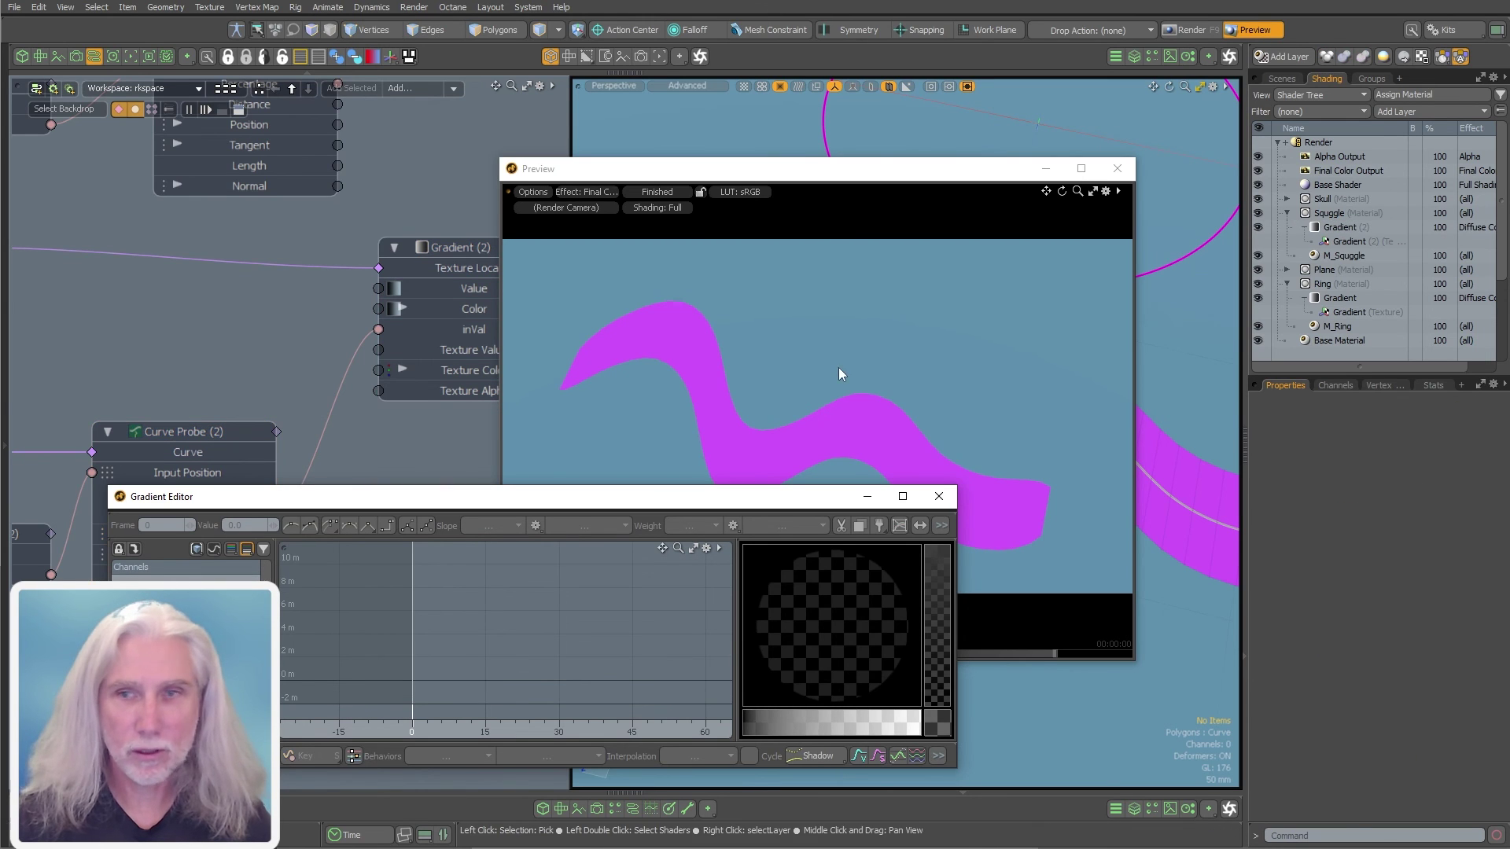
click(1338, 227)
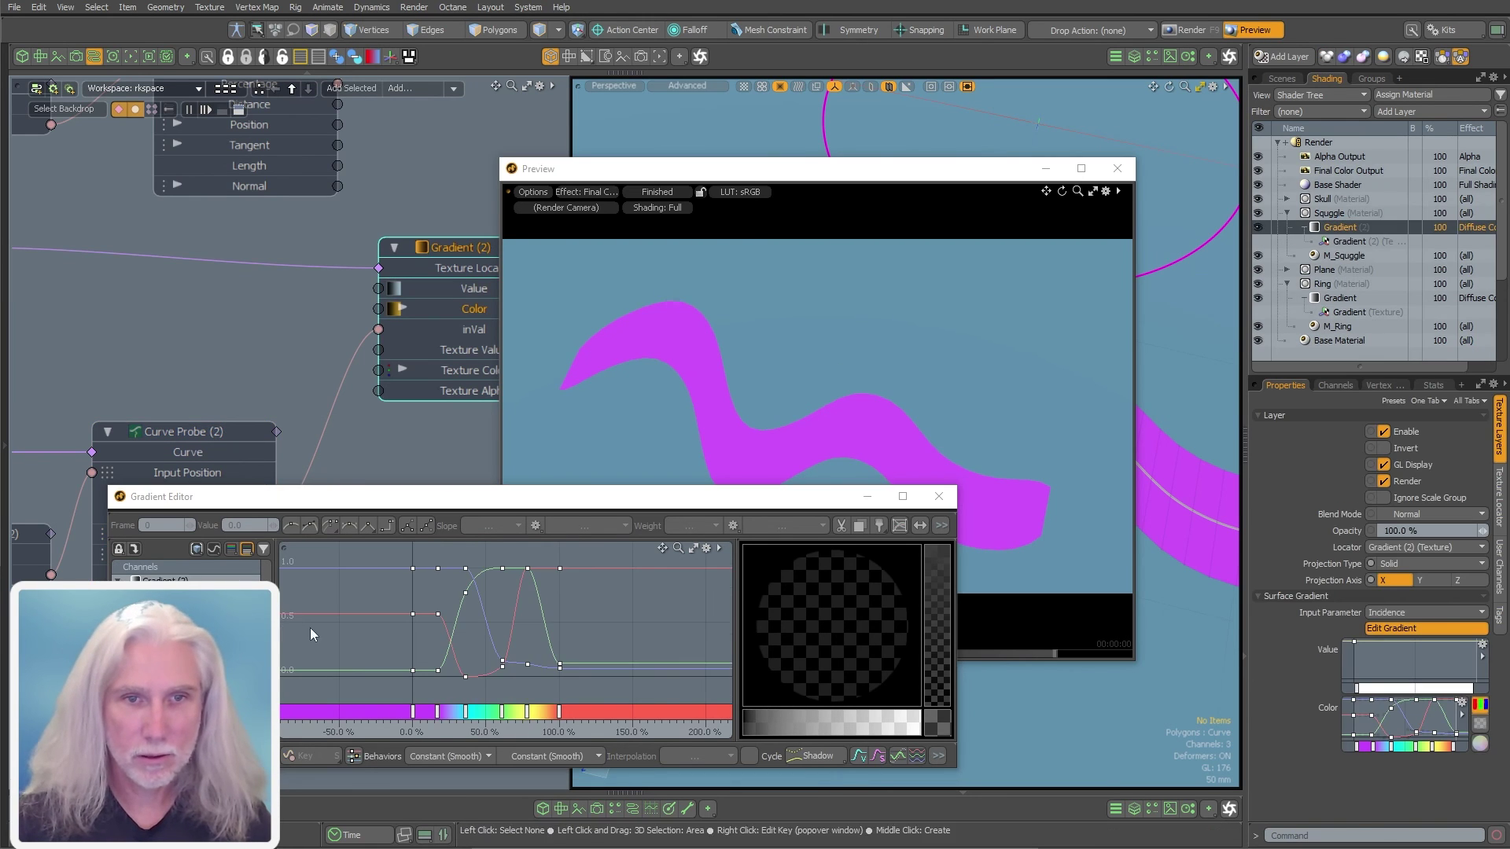
- Delete the Squiggle gradient's color keys between 0% and 100%
ctrl+alt+drag(371, 650, 424, 646)
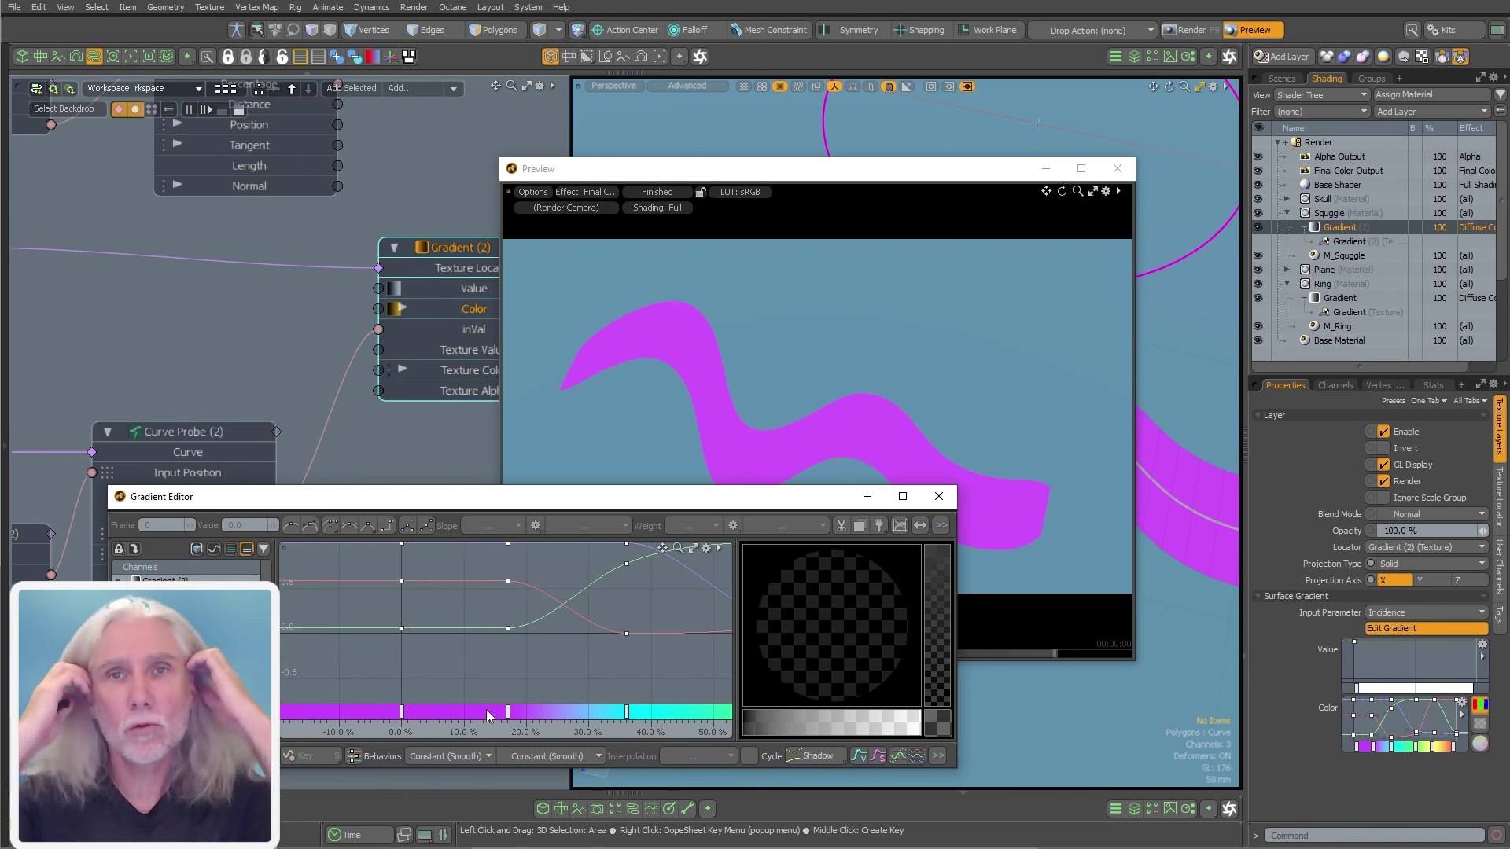
ctrl+alt+drag(509, 653, 611, 710)
key(Delete)
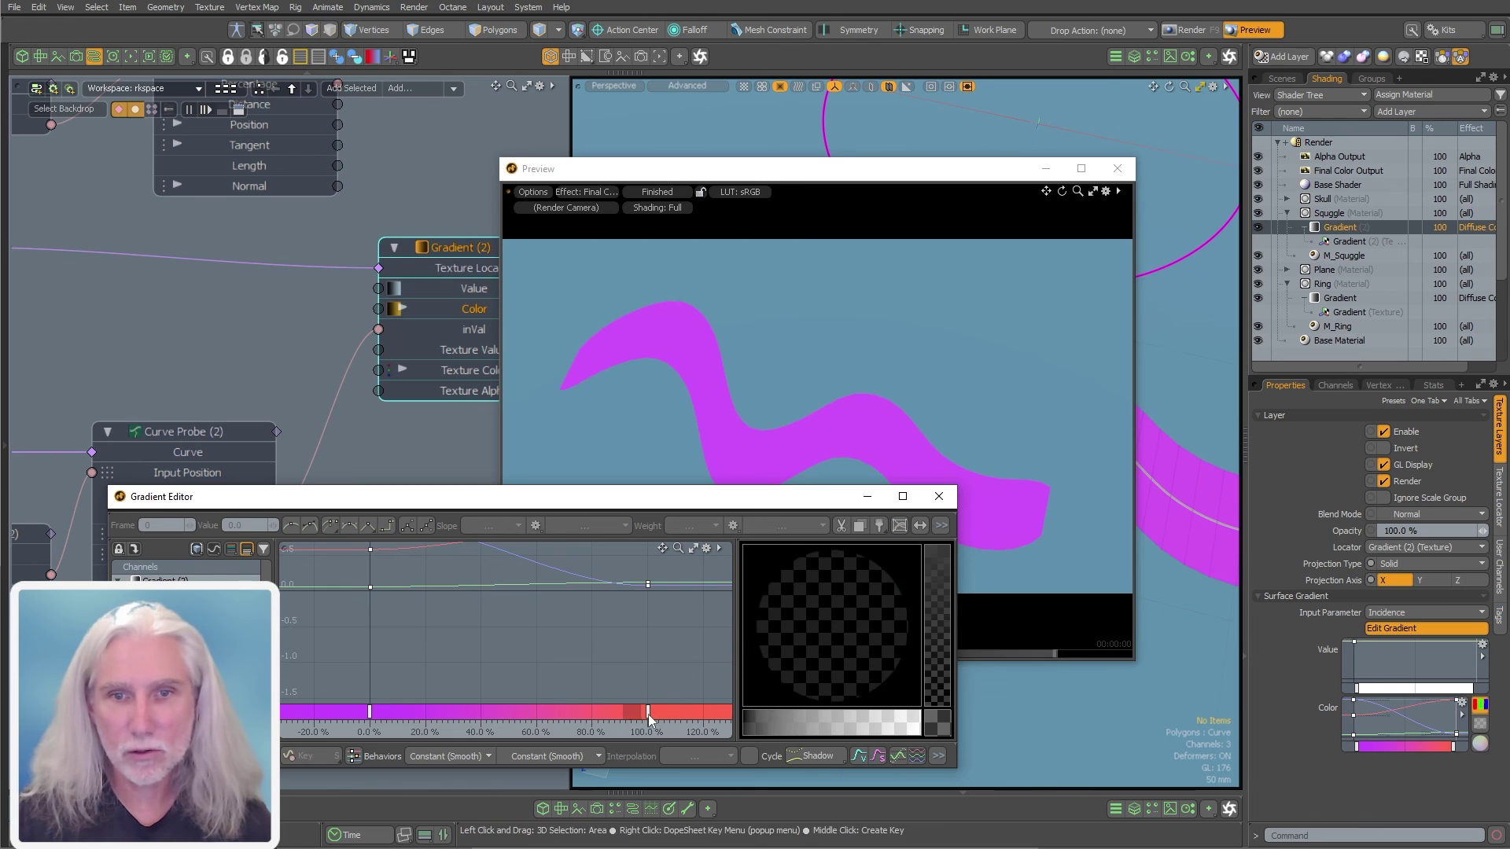
- Recolor the gradient's 100% key yellow-green and move it to 9%
click(648, 710)
drag(838, 614, 824, 554)
mouse_move(658, 666)
right_down()
mouse_move(522, 681)
mouse_move(440, 668)
right_up()
ctrl+alt+drag(433, 664, 580, 667)
right_drag(580, 667, 461, 681)
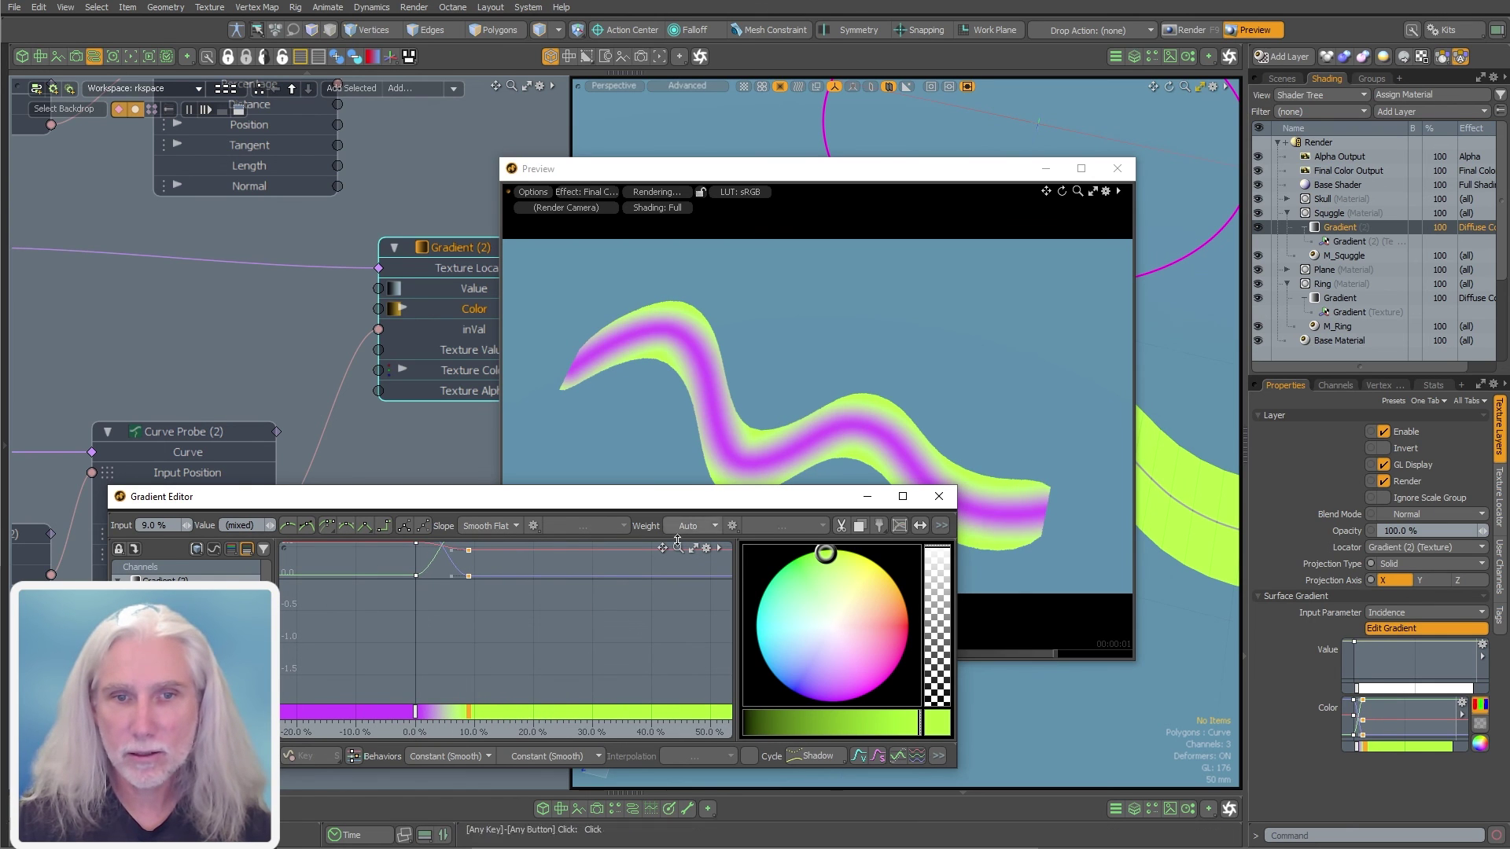
ctrl+alt+drag(582, 635, 648, 640)
alt+drag(542, 665, 618, 653)
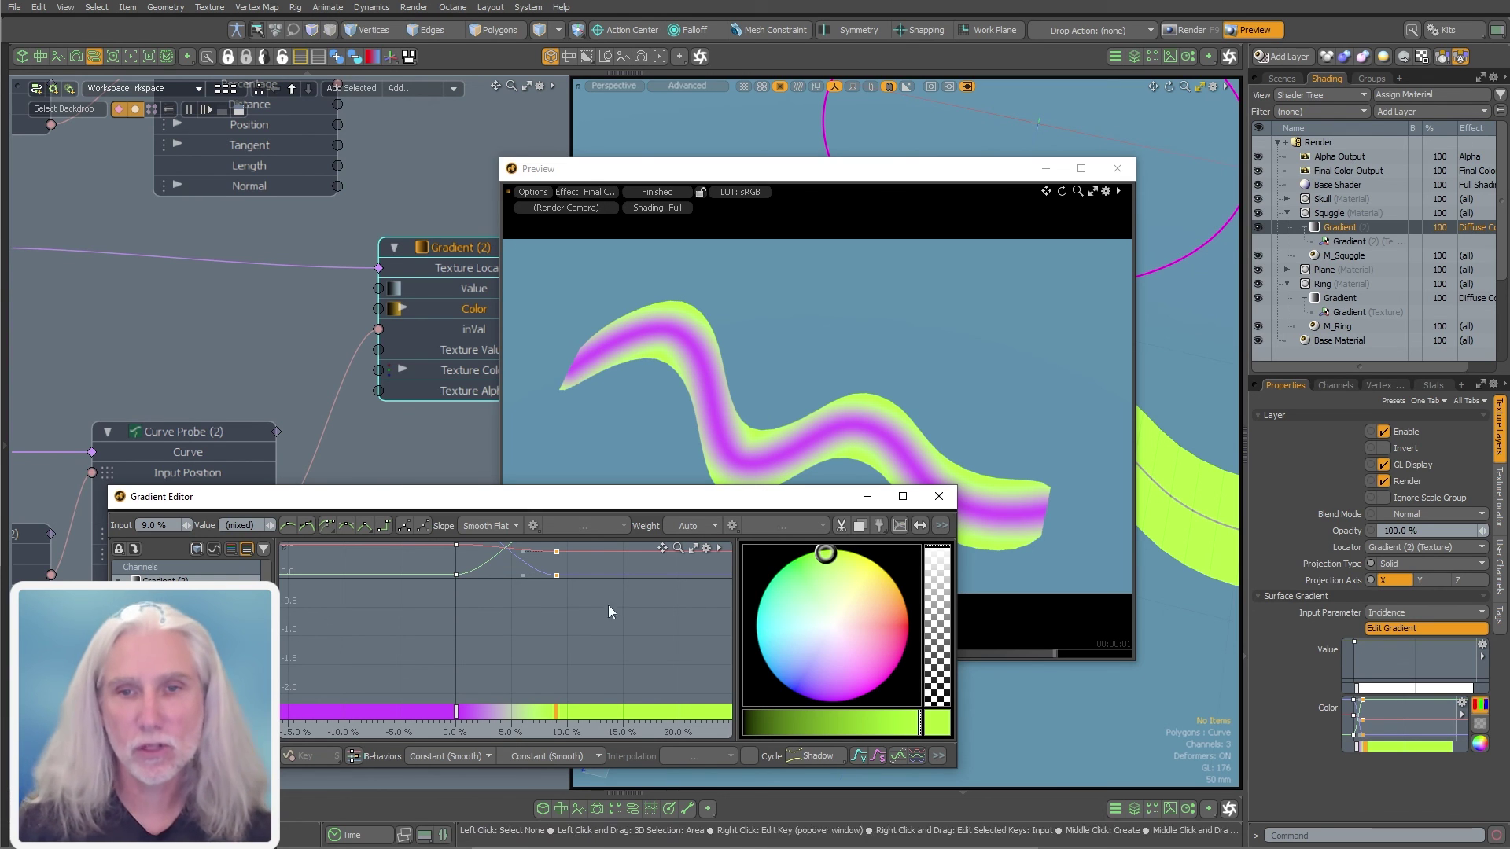
- Recolor the gradient's 9% key to light green and add a yellow color key at 5%
click(876, 623)
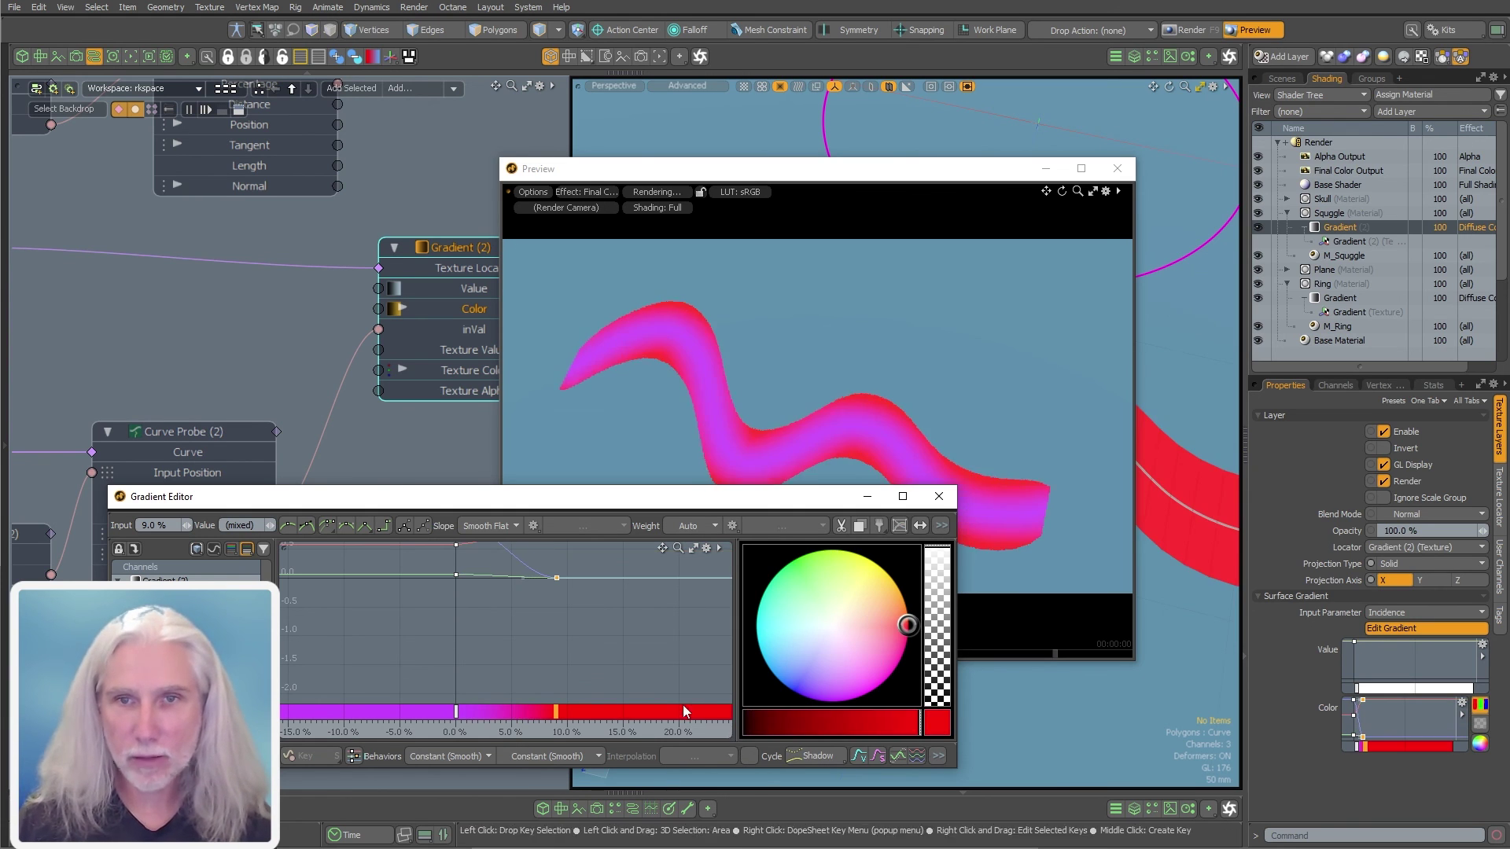
click(824, 600)
mouse_move(826, 583)
mouse_down()
mouse_move(809, 559)
mouse_move(755, 626)
mouse_up()
middle_click(511, 712)
mouse_move(873, 641)
mouse_down()
mouse_move(895, 595)
mouse_move(872, 667)
mouse_move(893, 585)
mouse_move(864, 566)
mouse_up()
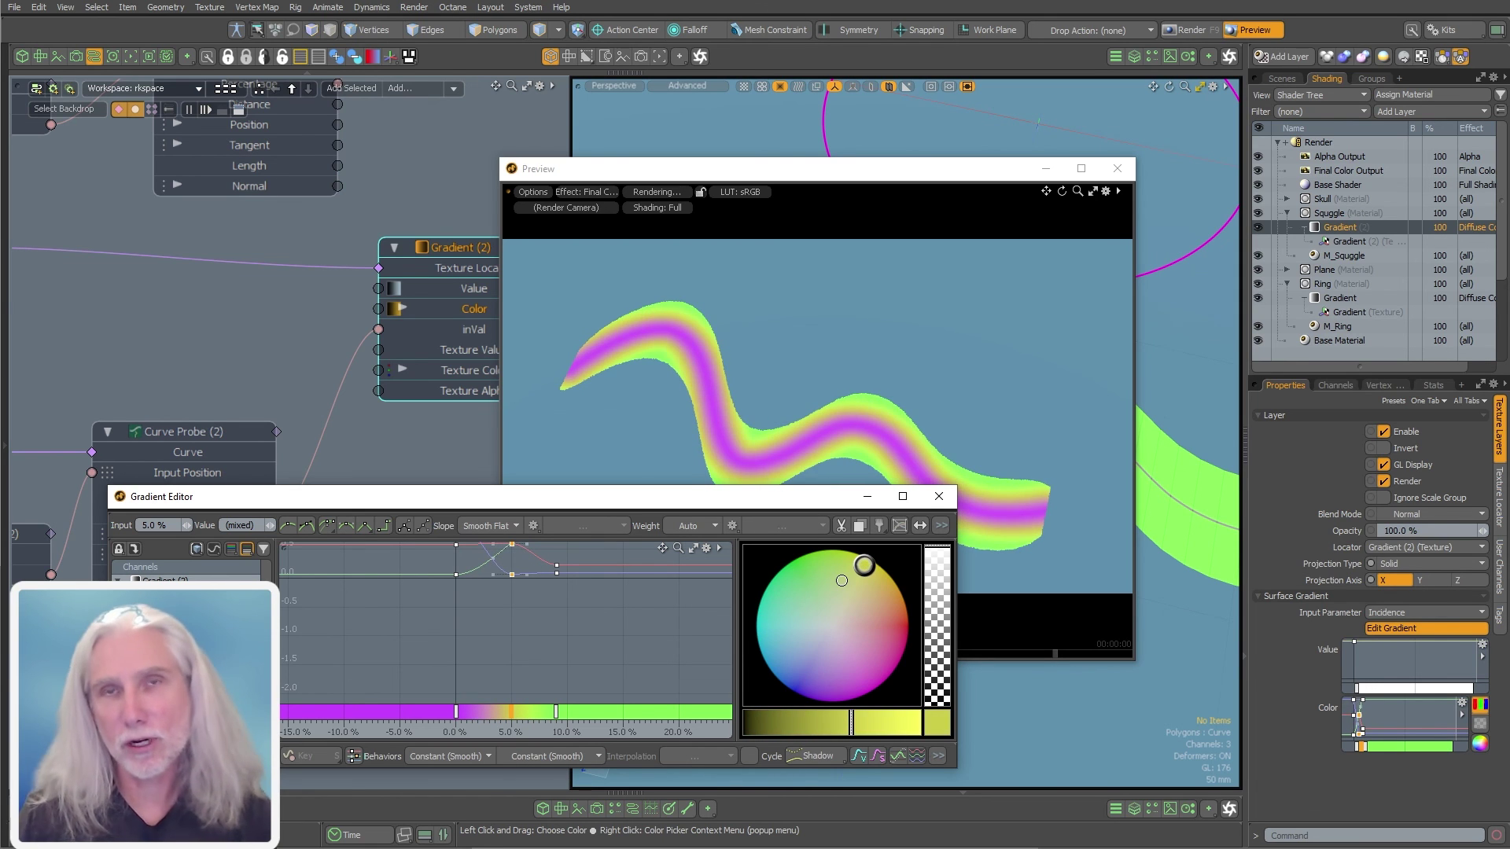